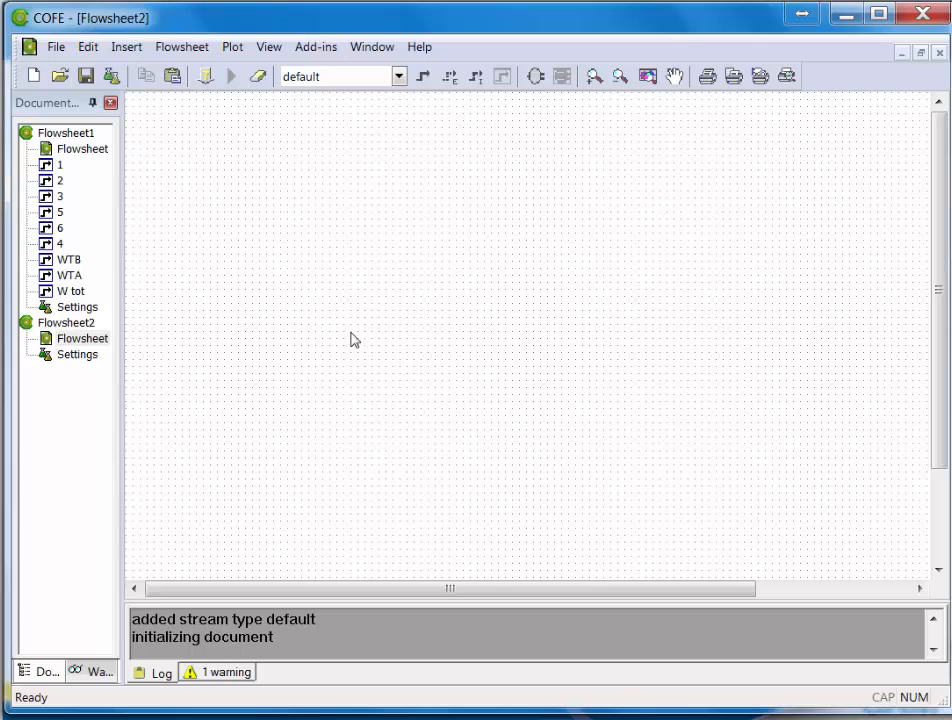
# Step: Add the Water property package to the flowsheet settings and assign it to the default stream type
pyautogui.click(115, 80)
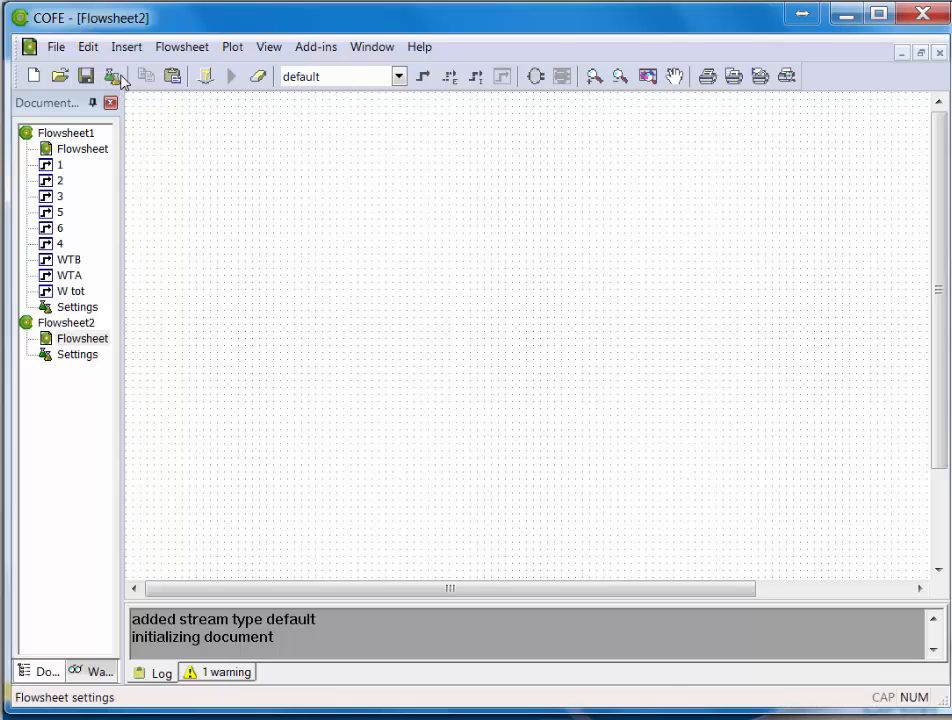
pyautogui.moveTo(248, 125); pyautogui.dragTo(270, 123)
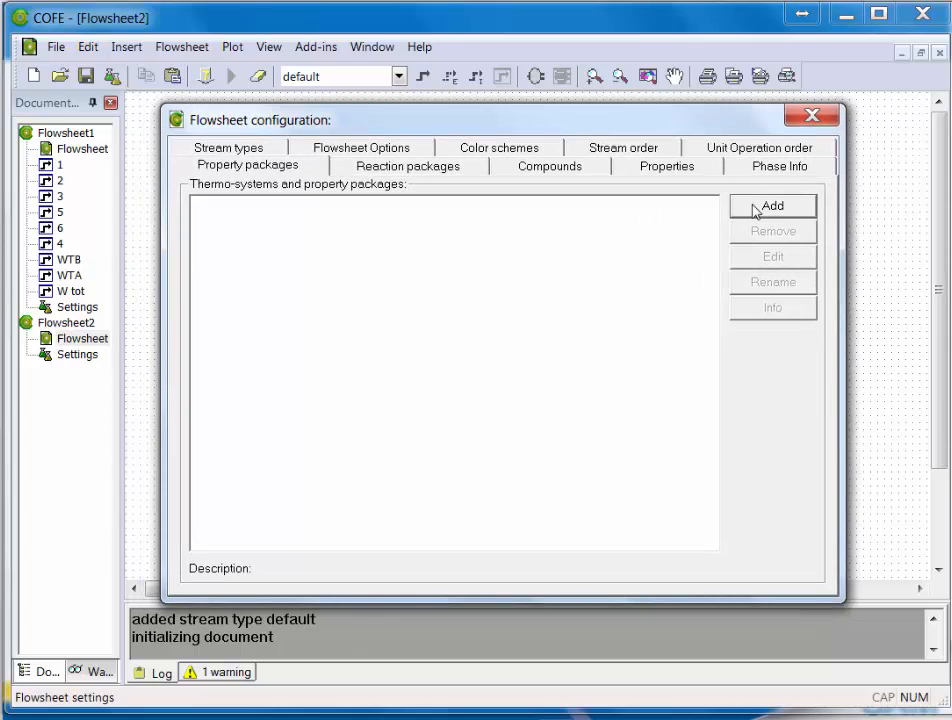
pyautogui.click(772, 208)
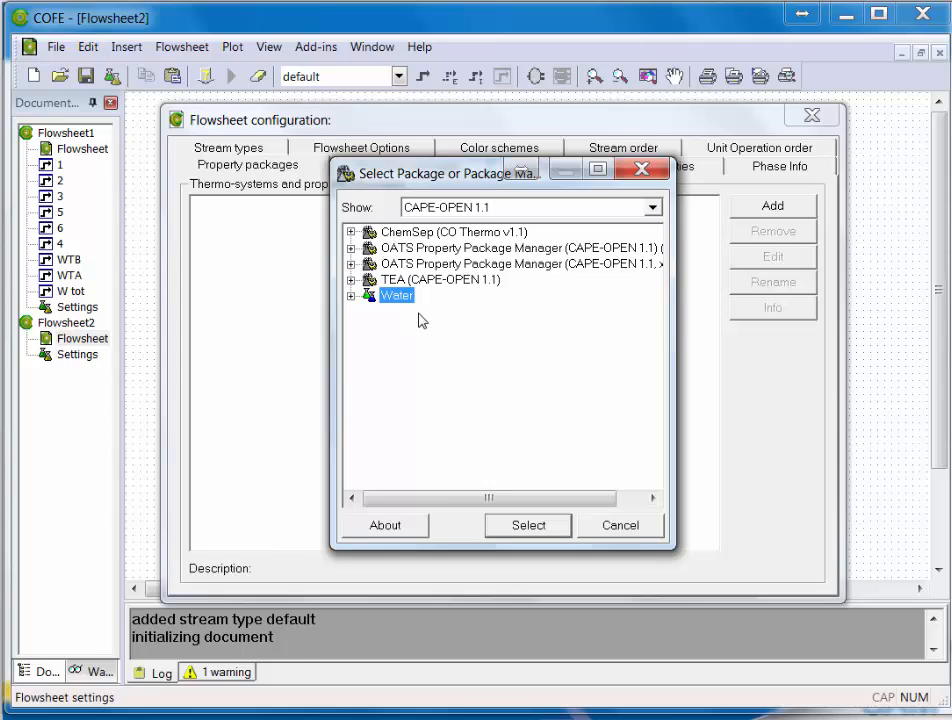
pyautogui.click(517, 537)
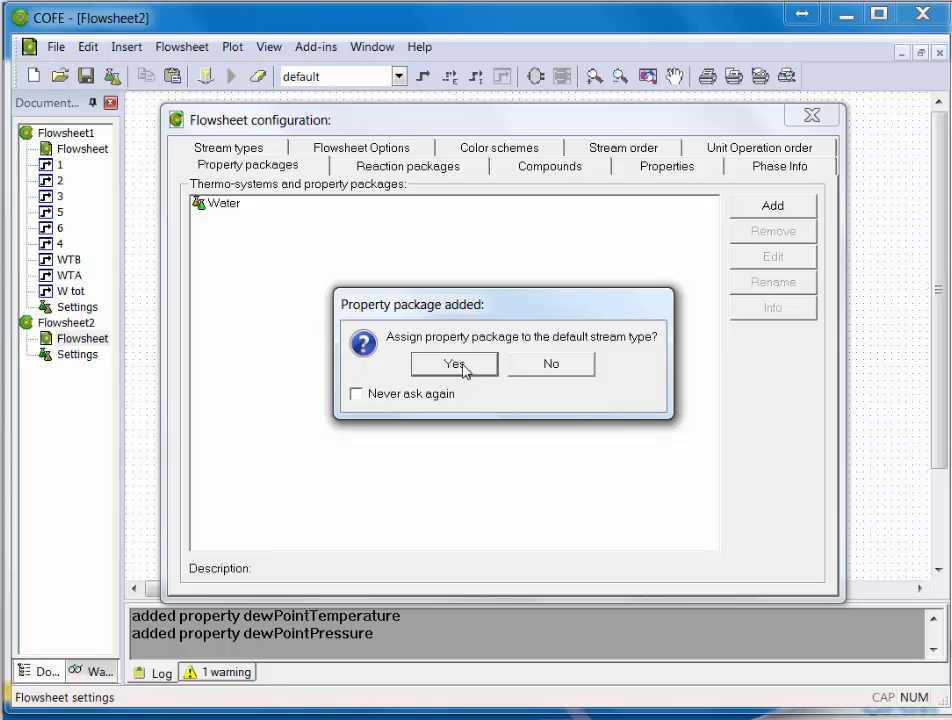
pyautogui.click(455, 365)
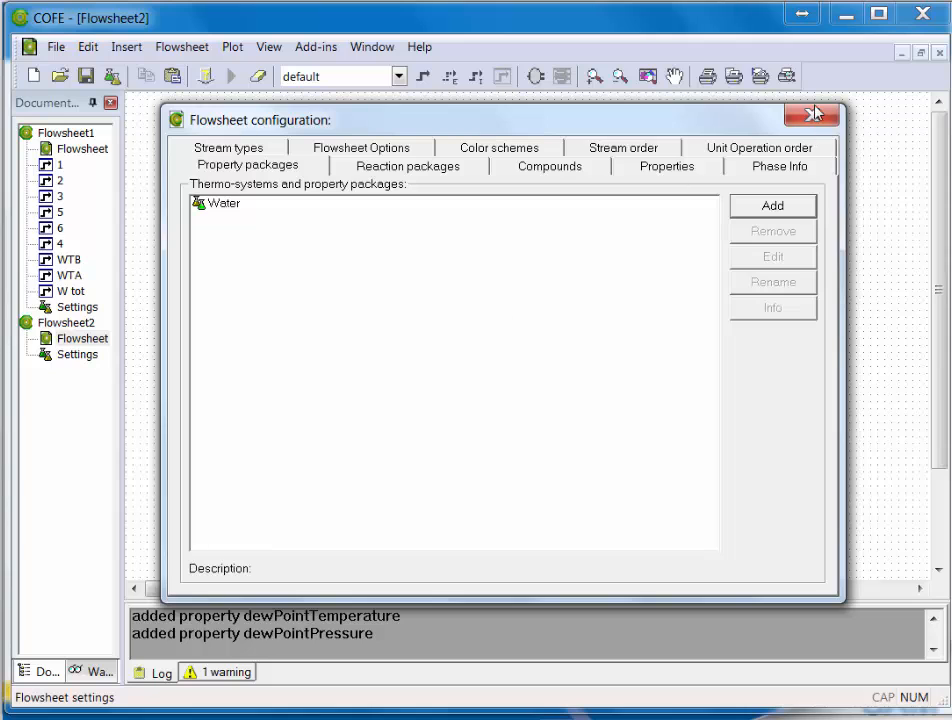
pyautogui.click(815, 113)
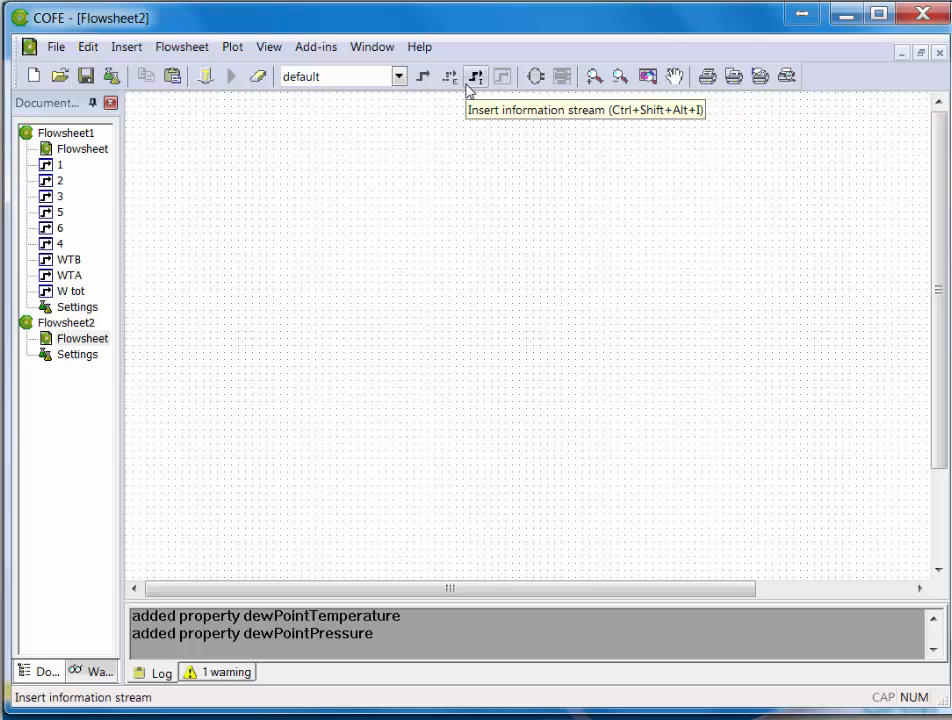
# Step: Insert a horizontal default-type material stream in the upper part of the empty flowsheet
pyautogui.click(424, 78)
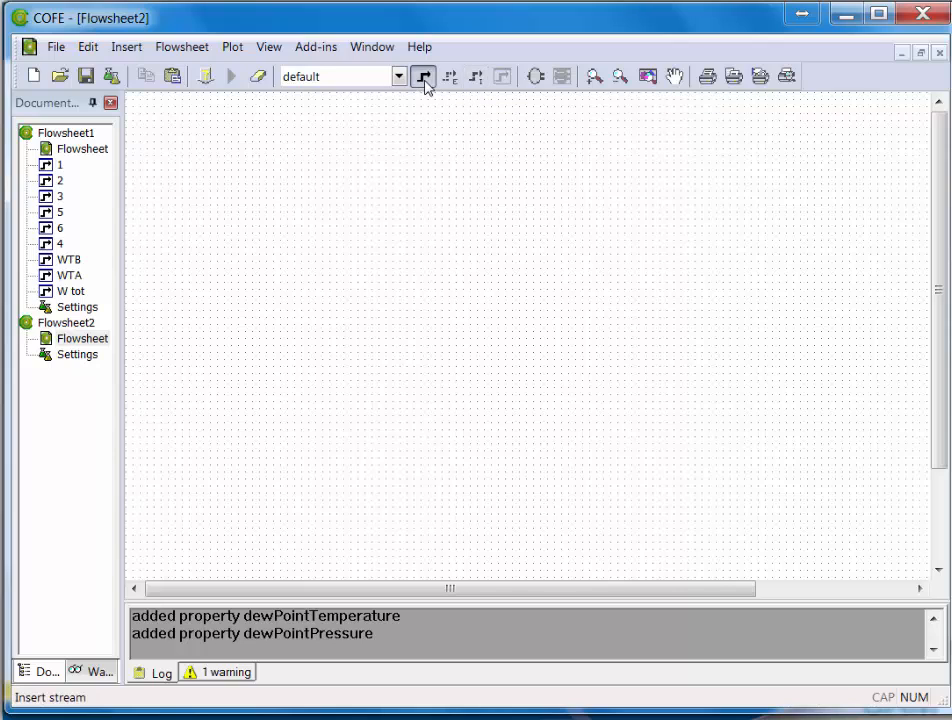
pyautogui.click(216, 169)
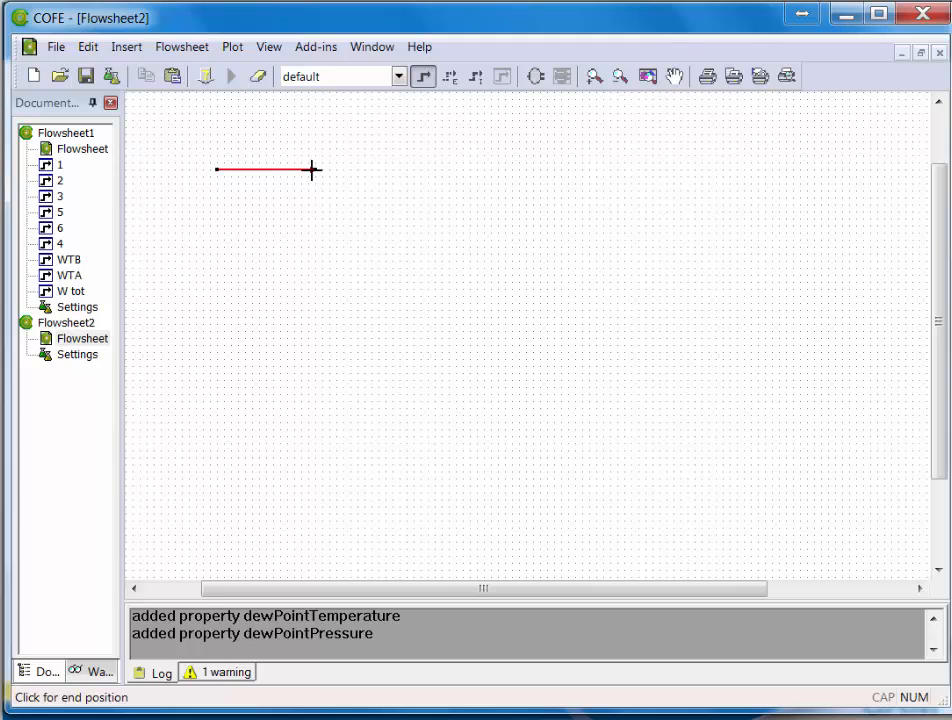
pyautogui.click(311, 170)
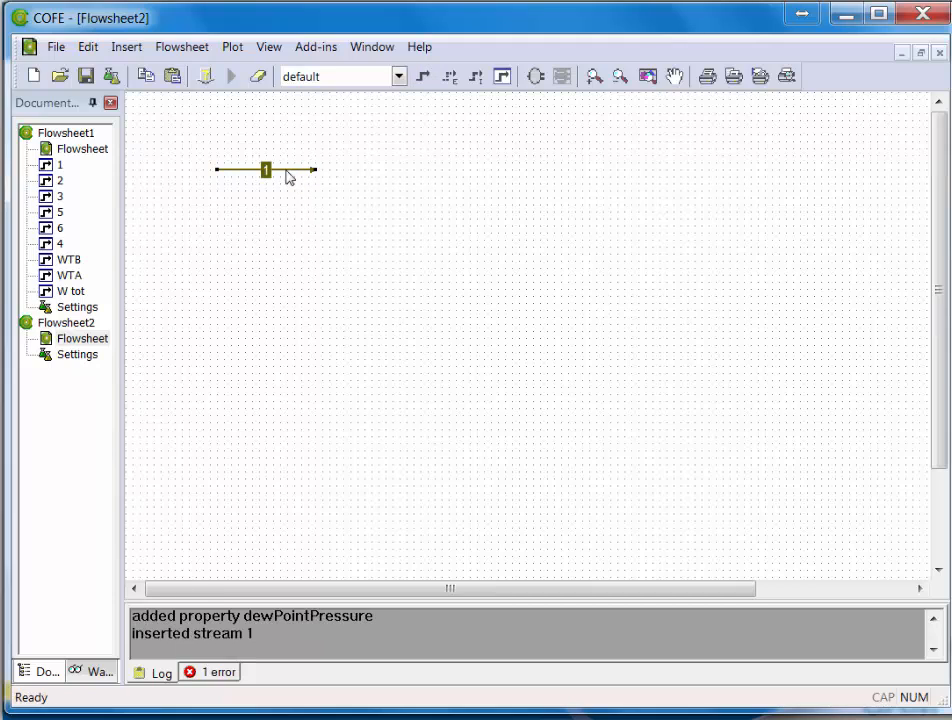
# Step: Open the new stream's data and set its pressure to 42 kg-f/cm²
pyautogui.doubleClick(286, 172)
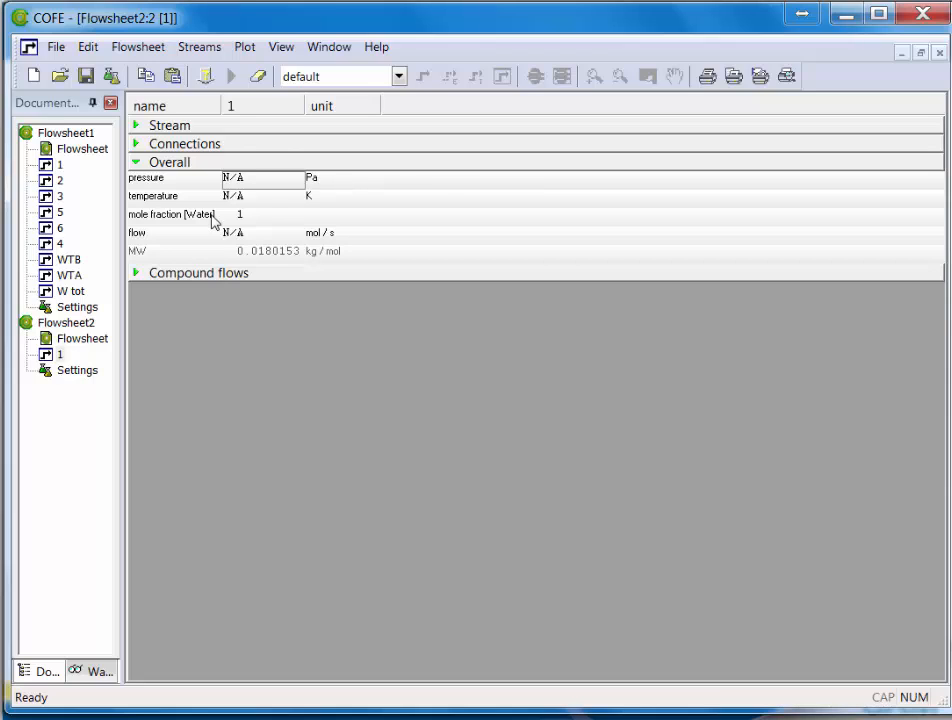
pyautogui.doubleClick(316, 180)
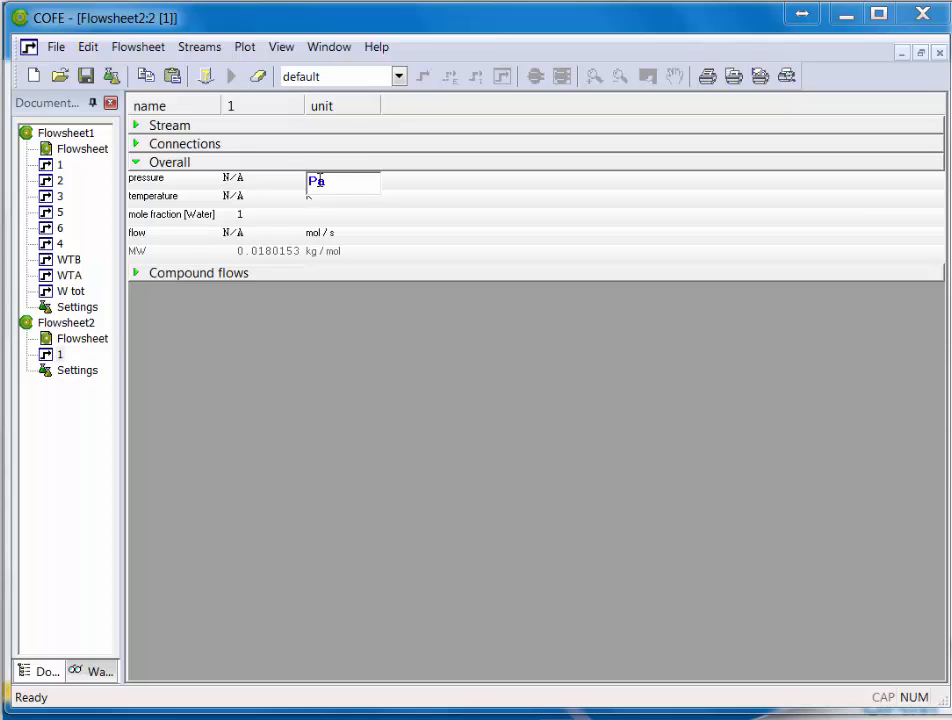
pyautogui.click(319, 180)
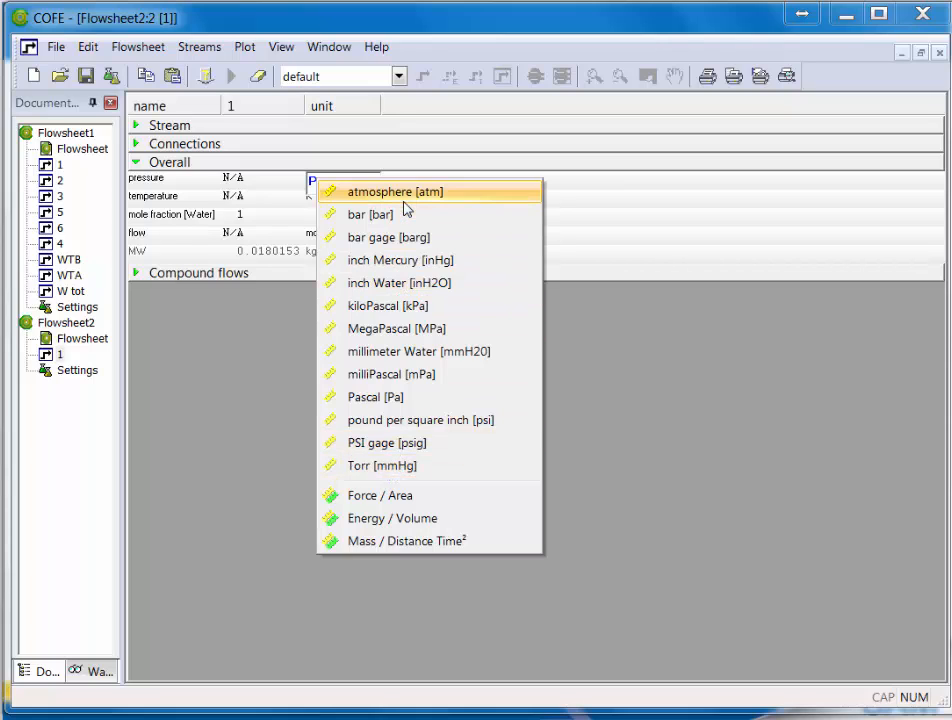
pyautogui.click(361, 498)
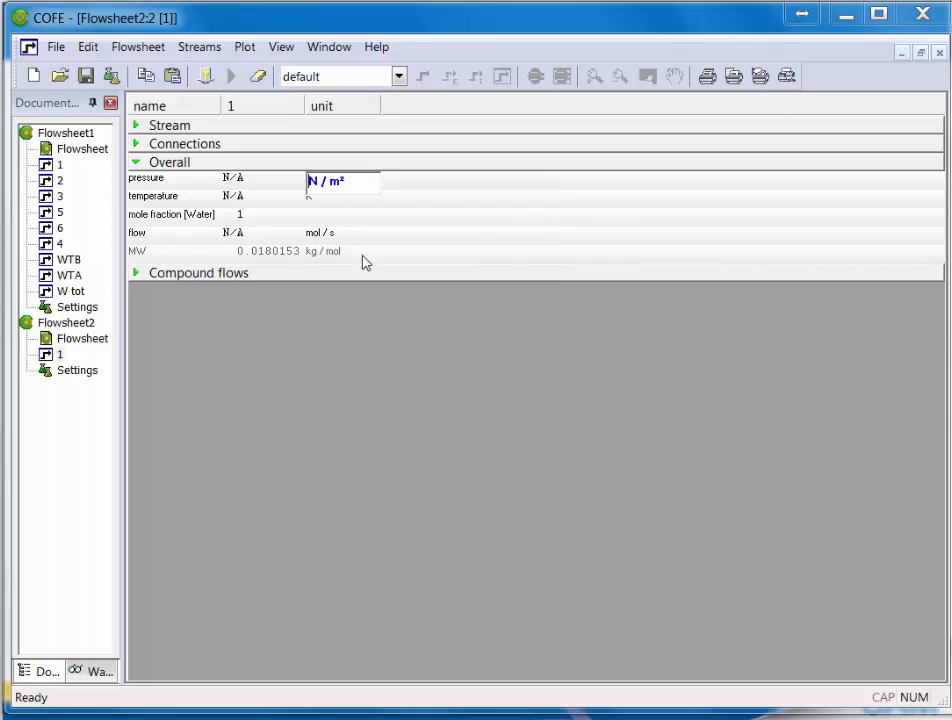
pyautogui.click(311, 181)
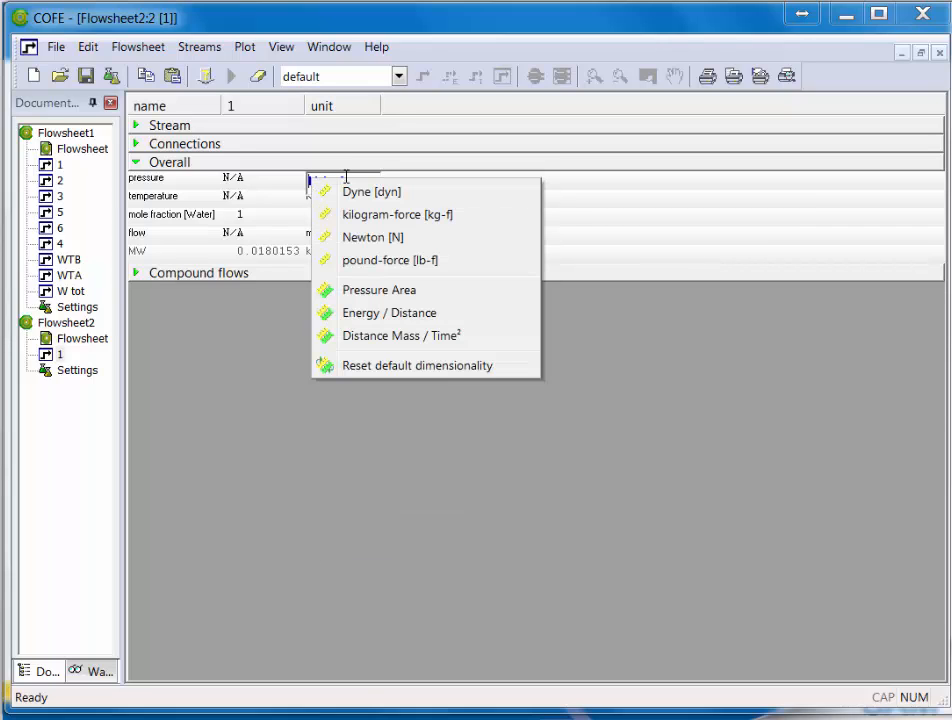
pyautogui.click(378, 215)
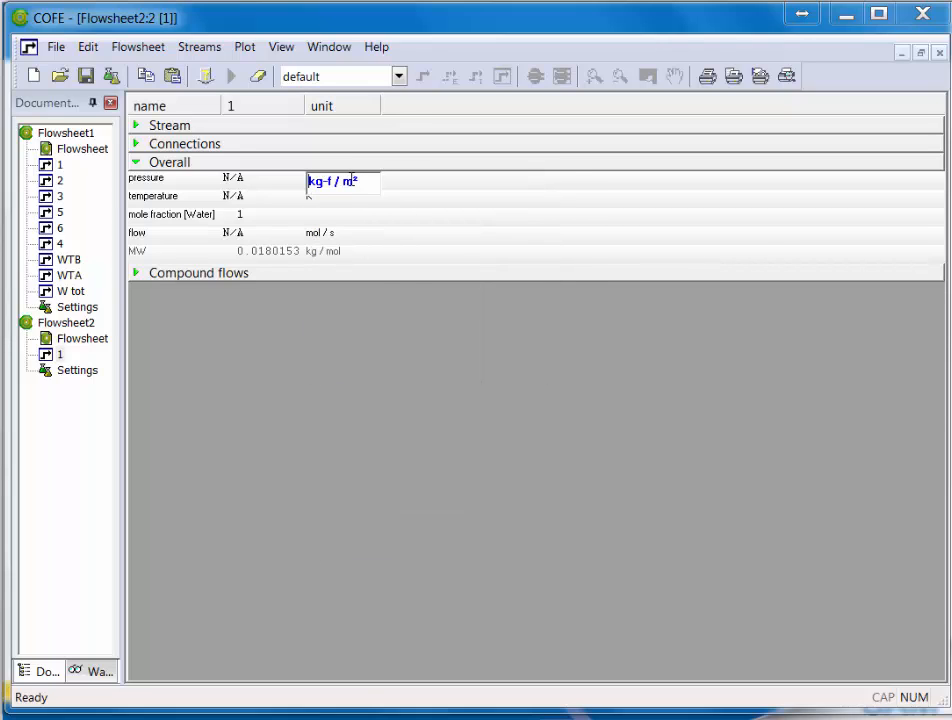
pyautogui.click(351, 181)
pyautogui.click(368, 202)
pyautogui.press('Return')
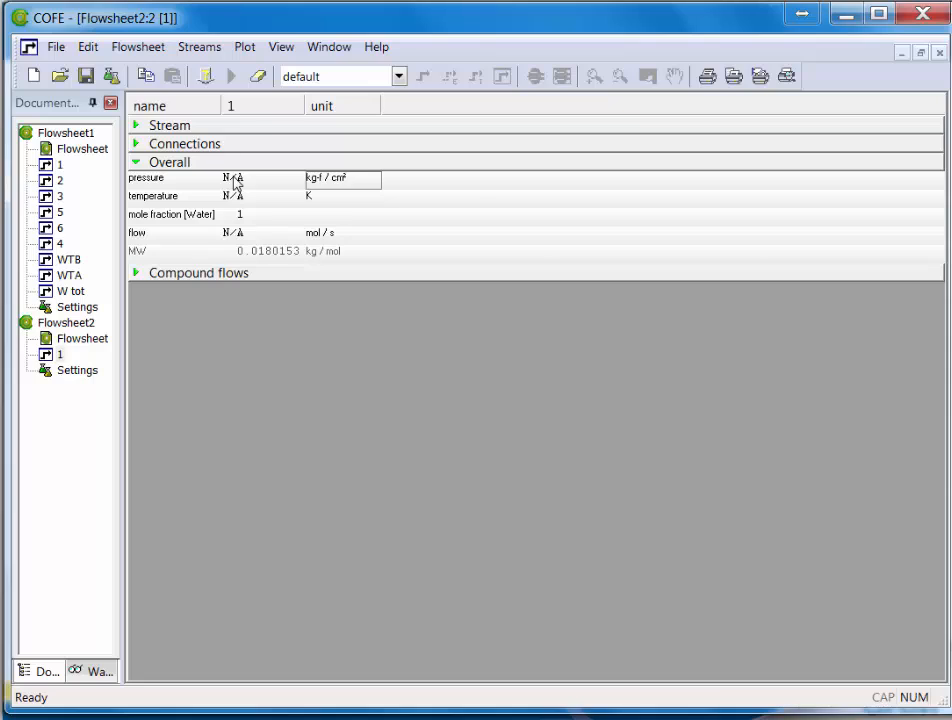
pyautogui.click(235, 178)
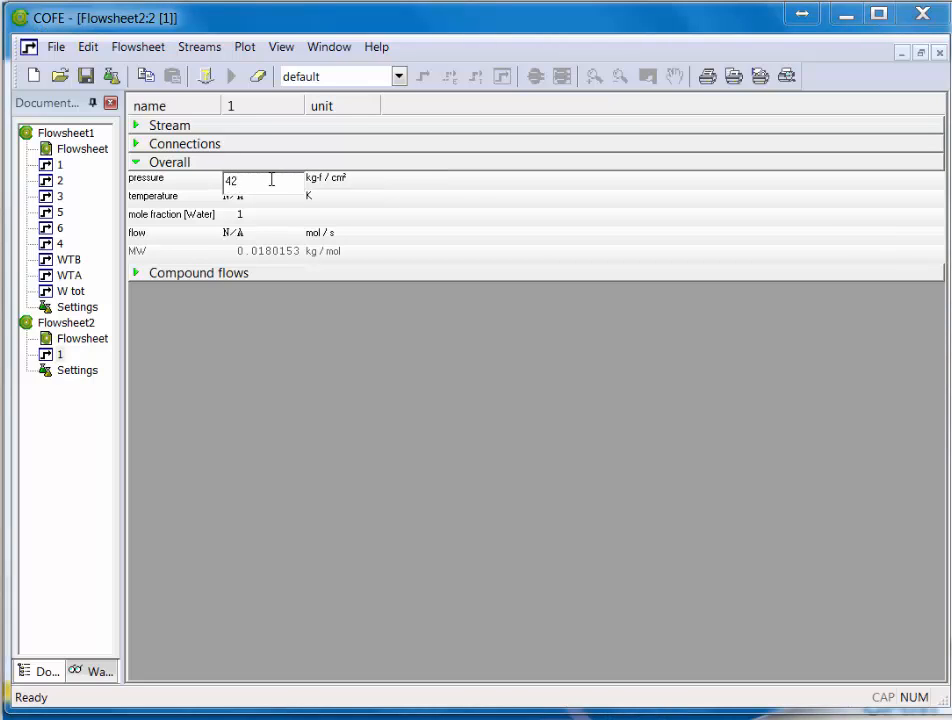
pyautogui.press('Return')
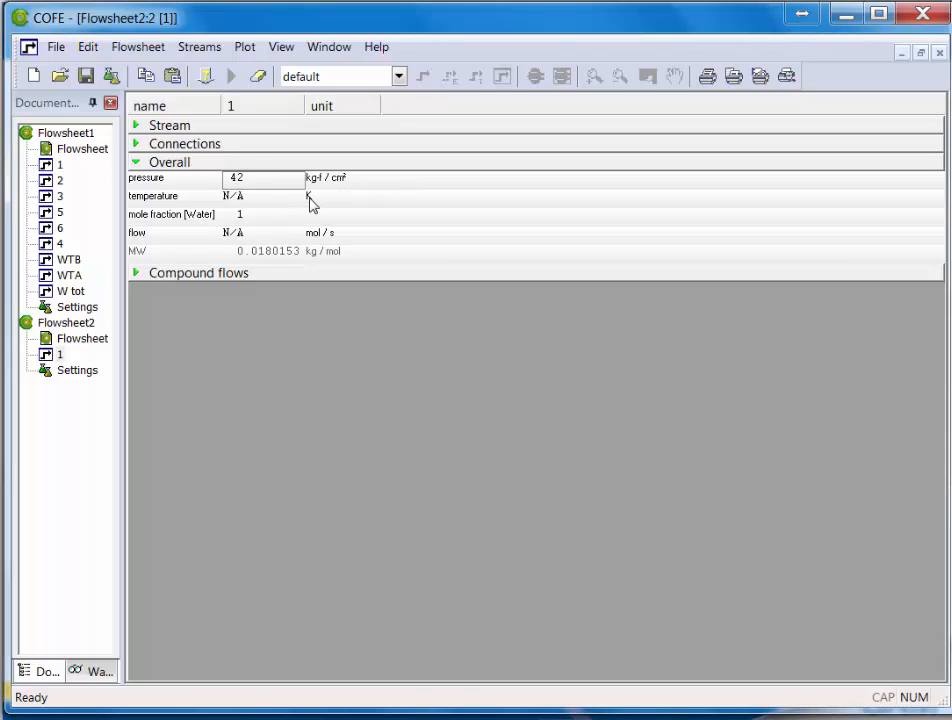
# Step: Set the stream's temperature to 426 °C
pyautogui.click(313, 205)
pyautogui.click(313, 205)
pyautogui.click(319, 210)
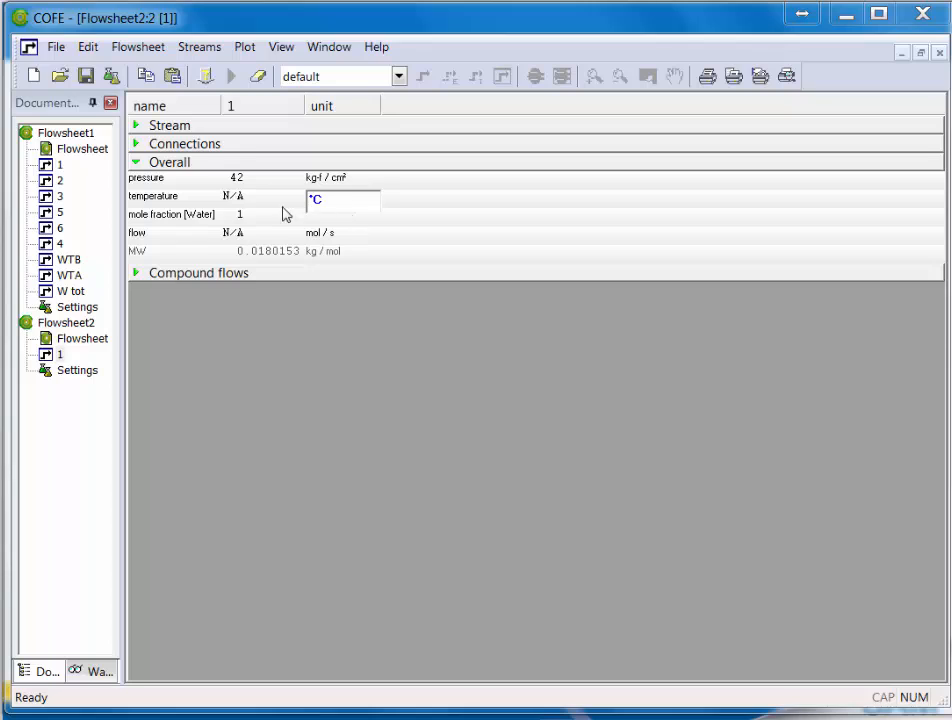
pyautogui.click(236, 202)
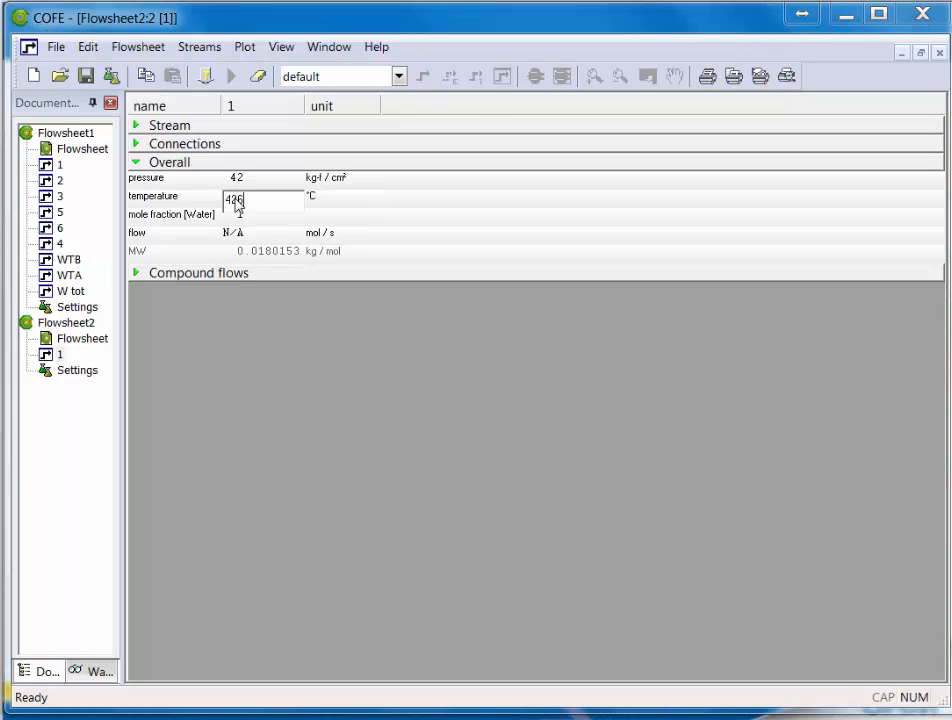
pyautogui.press('Return')
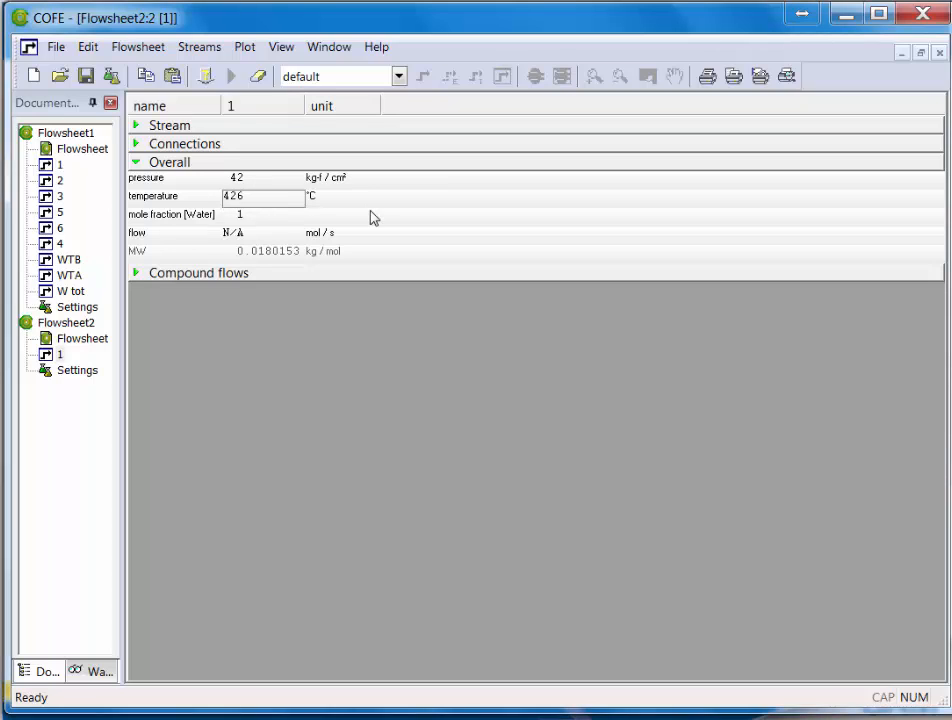
# Step: Set the stream's overall flow to 45360 kg/h
pyautogui.click(316, 234)
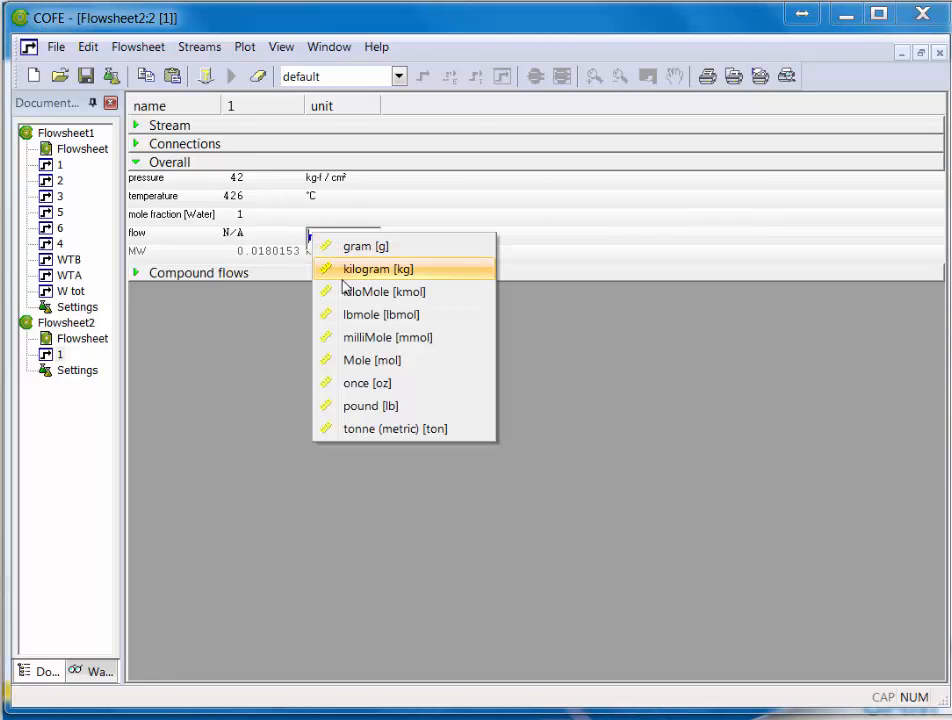
pyautogui.click(342, 279)
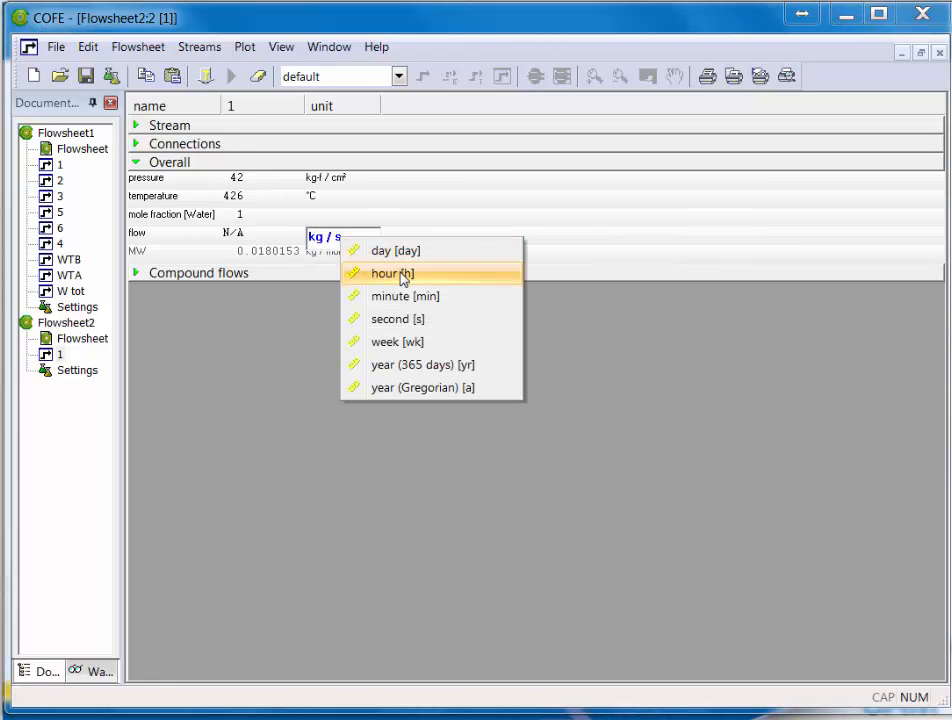
pyautogui.click(402, 277)
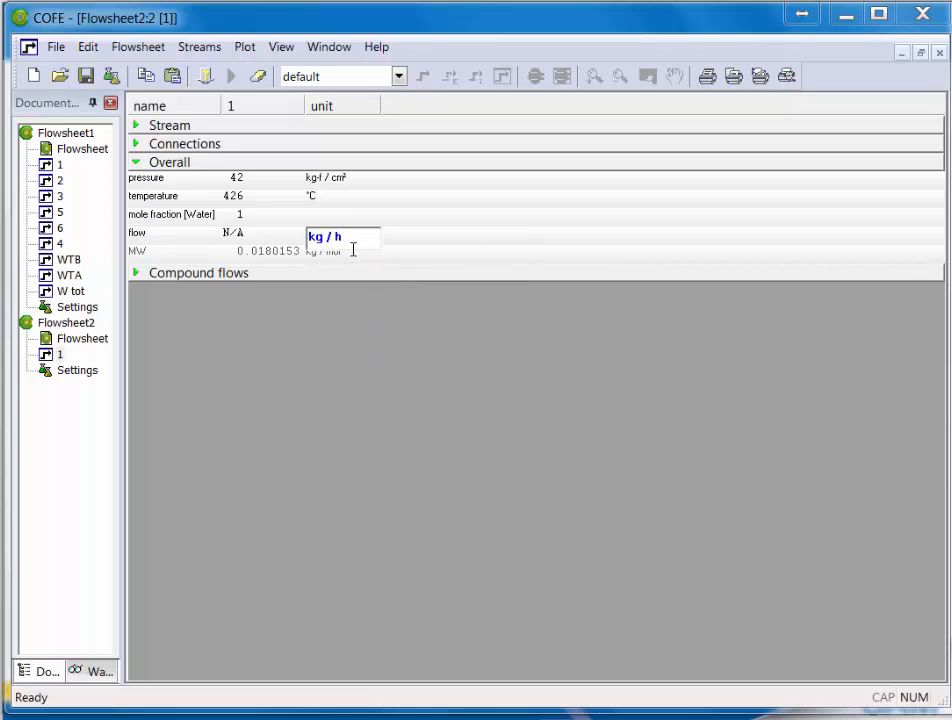
pyautogui.click(238, 236)
pyautogui.click(236, 238)
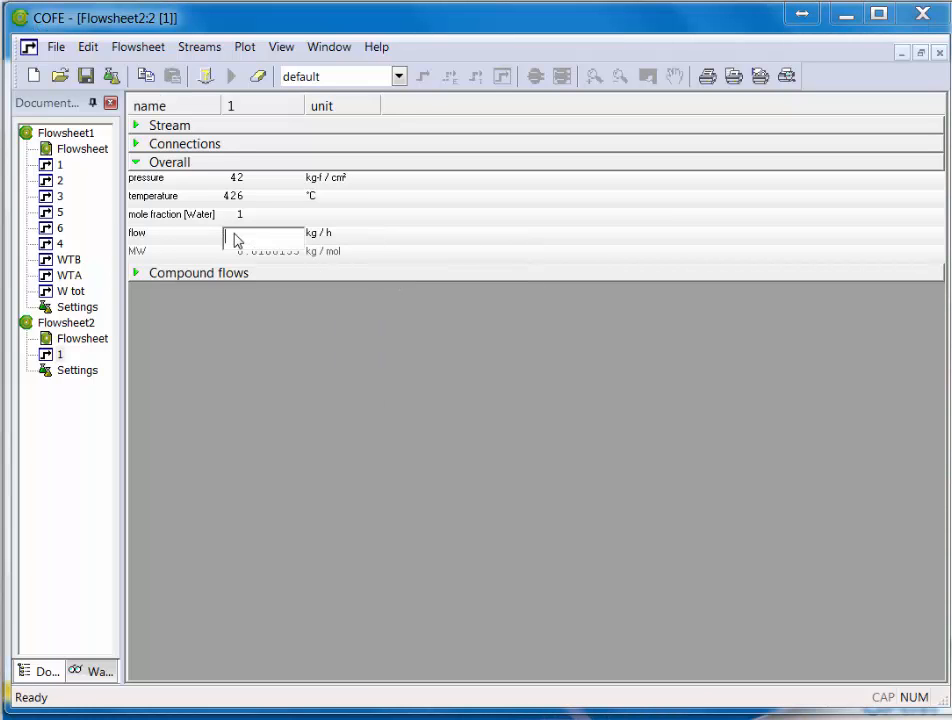
pyautogui.write('45360')
pyautogui.press('Return')
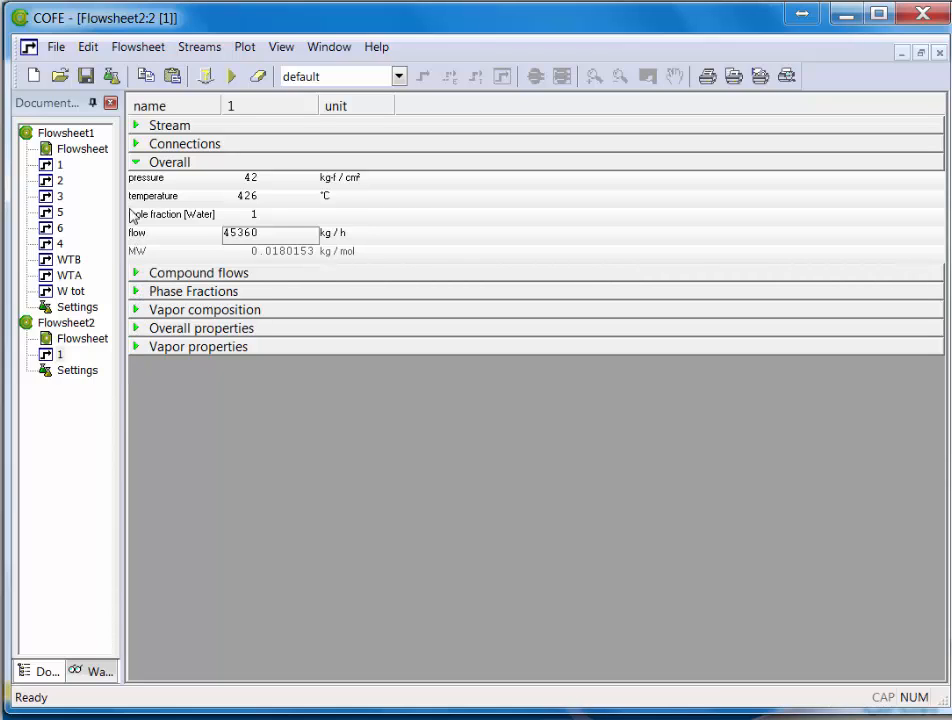
# Step: Examine the stream's phase fractions, overall properties and vapor properties, leaving the overall properties collapsed
pyautogui.click(135, 292)
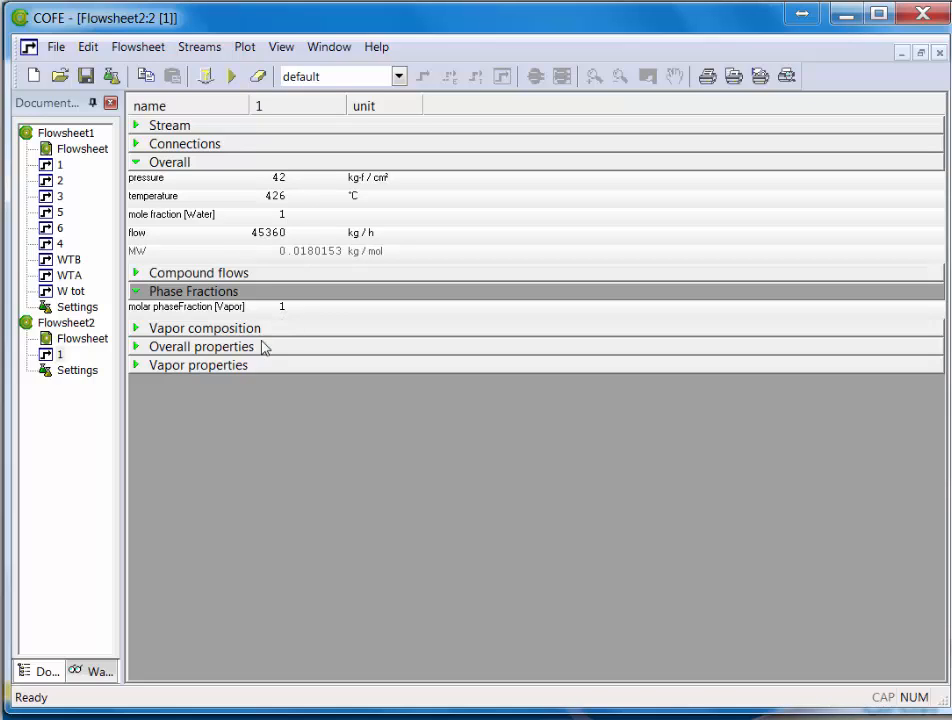
pyautogui.click(137, 349)
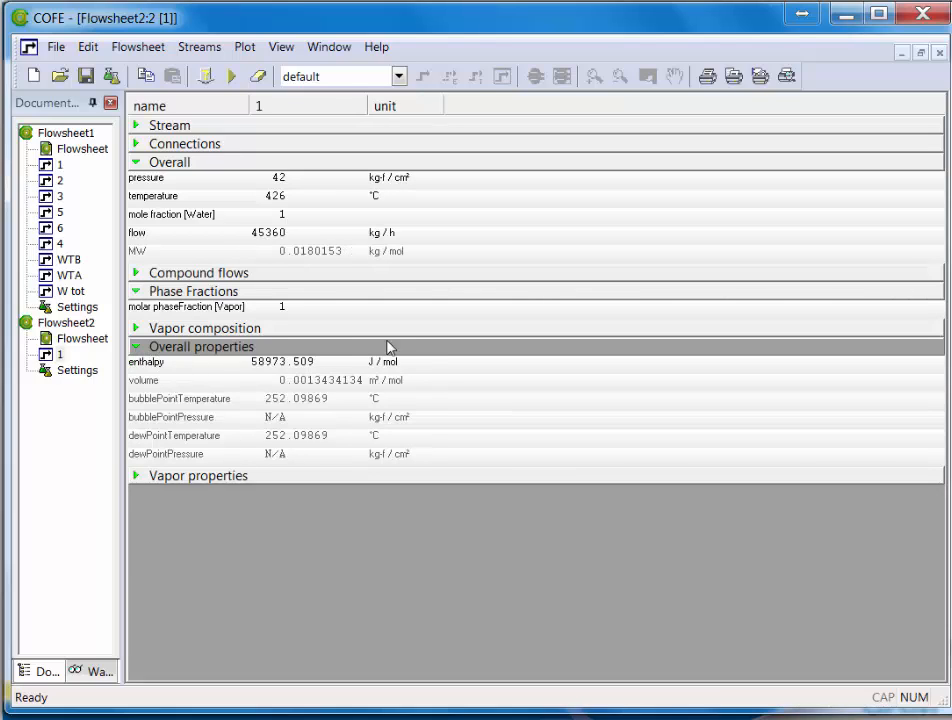
pyautogui.click(137, 476)
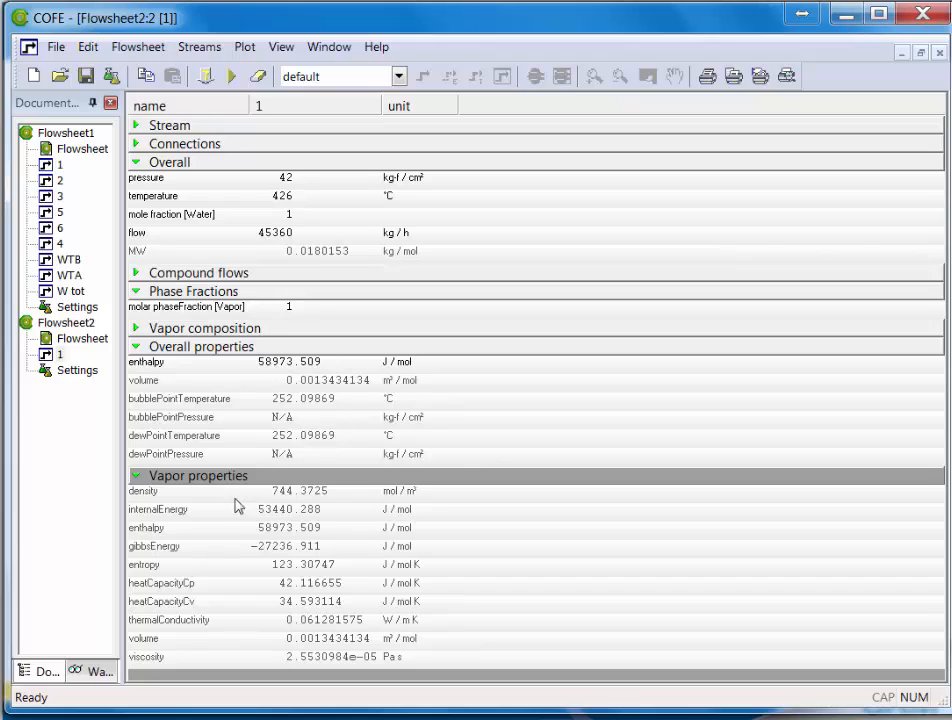
pyautogui.click(137, 347)
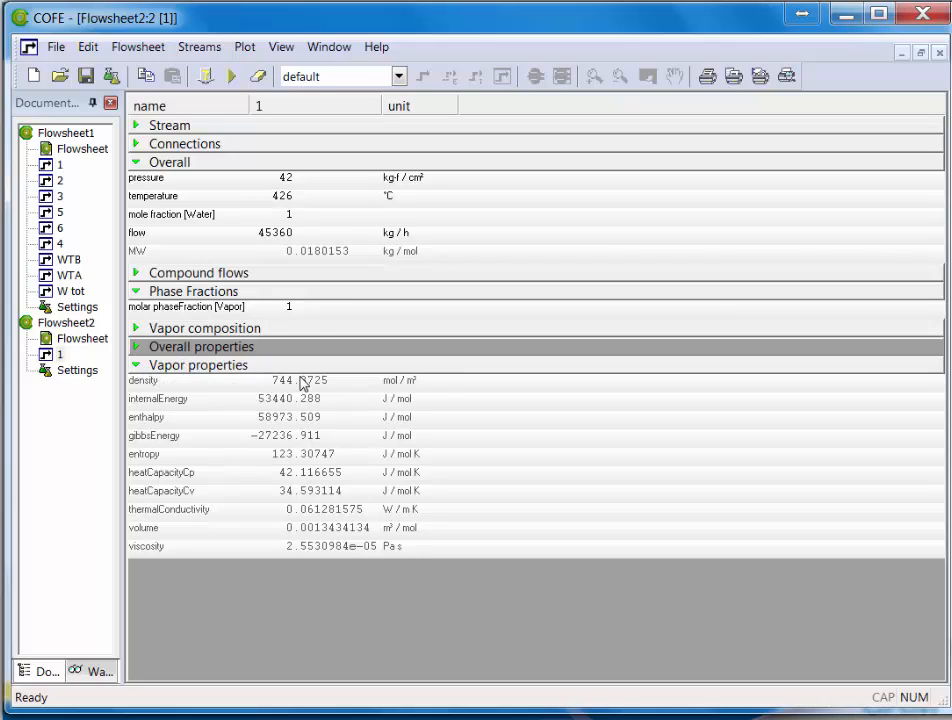
# Step: Display the stream's vapor density in g/ml and return to the Flowsheet2 diagram
pyautogui.click(389, 384)
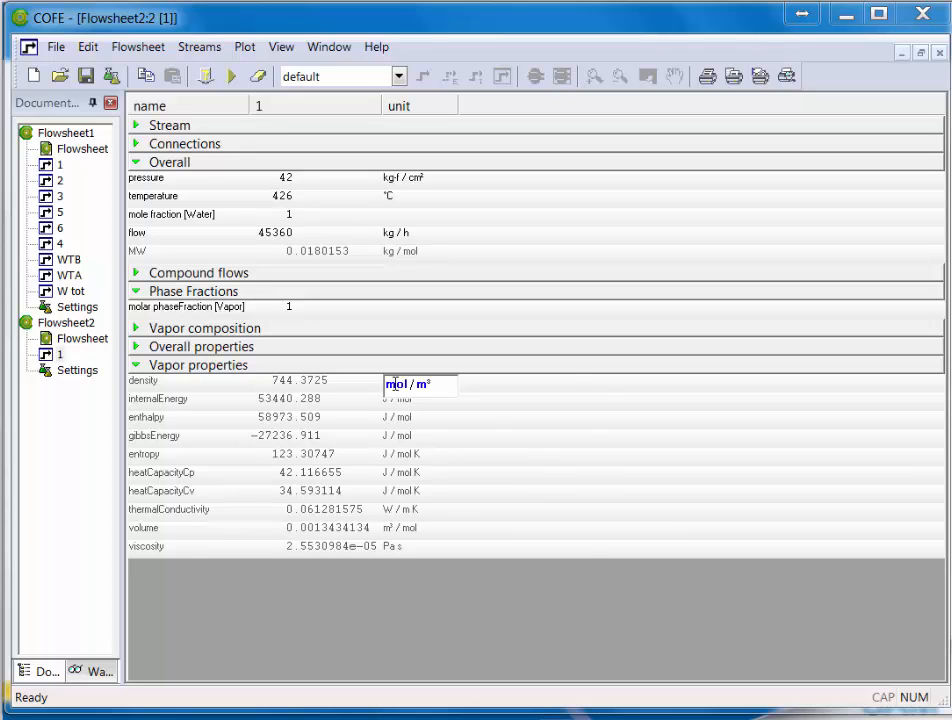
pyautogui.rightClick(394, 384)
pyautogui.click(480, 402)
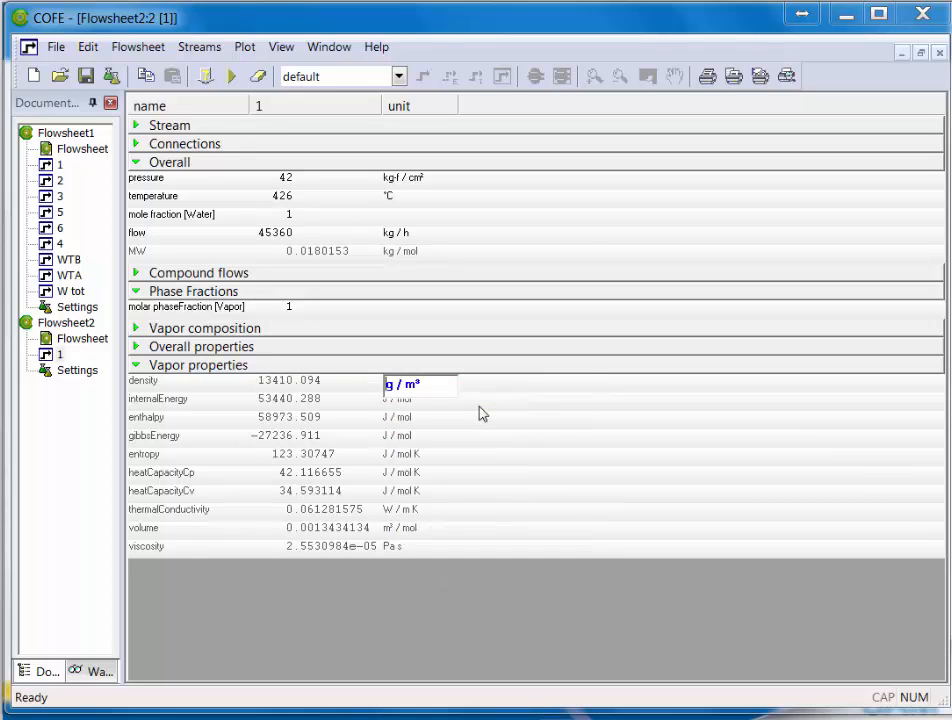
pyautogui.rightClick(412, 389)
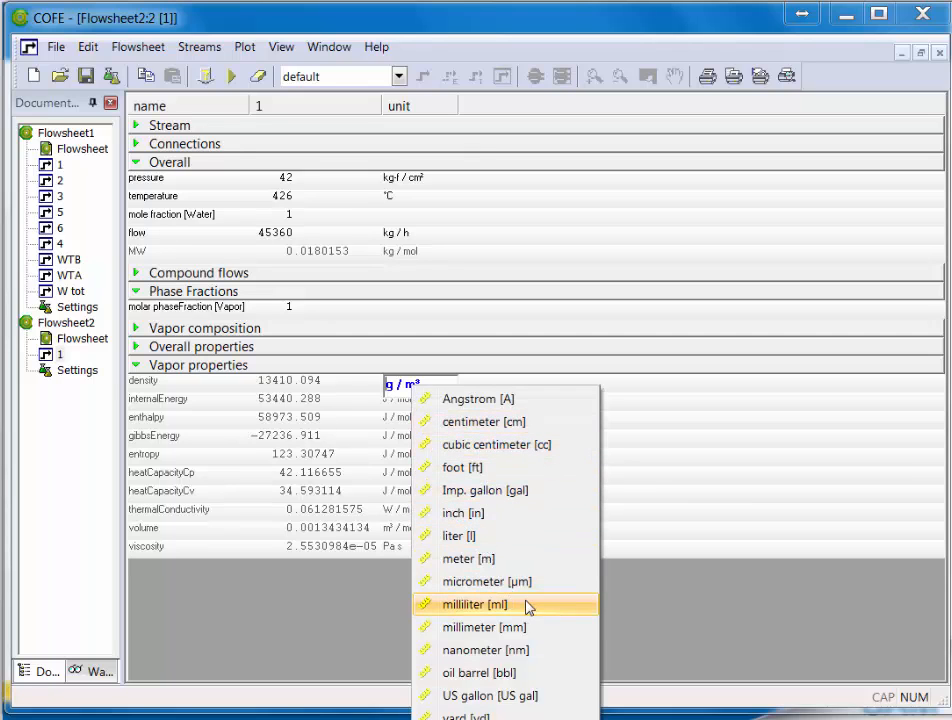
pyautogui.click(475, 605)
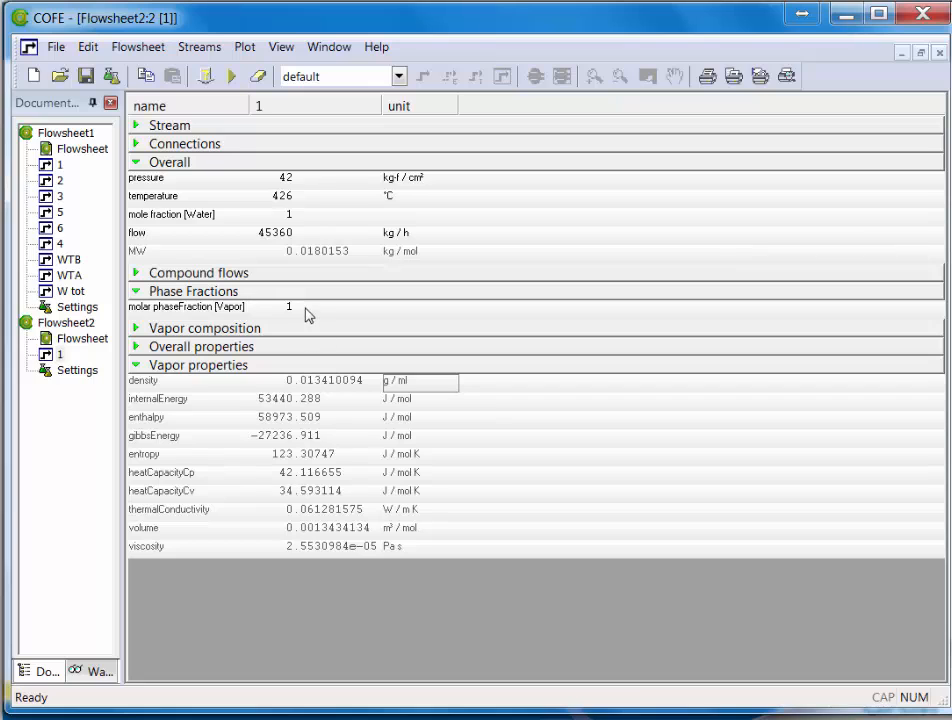
pyautogui.doubleClick(80, 339)
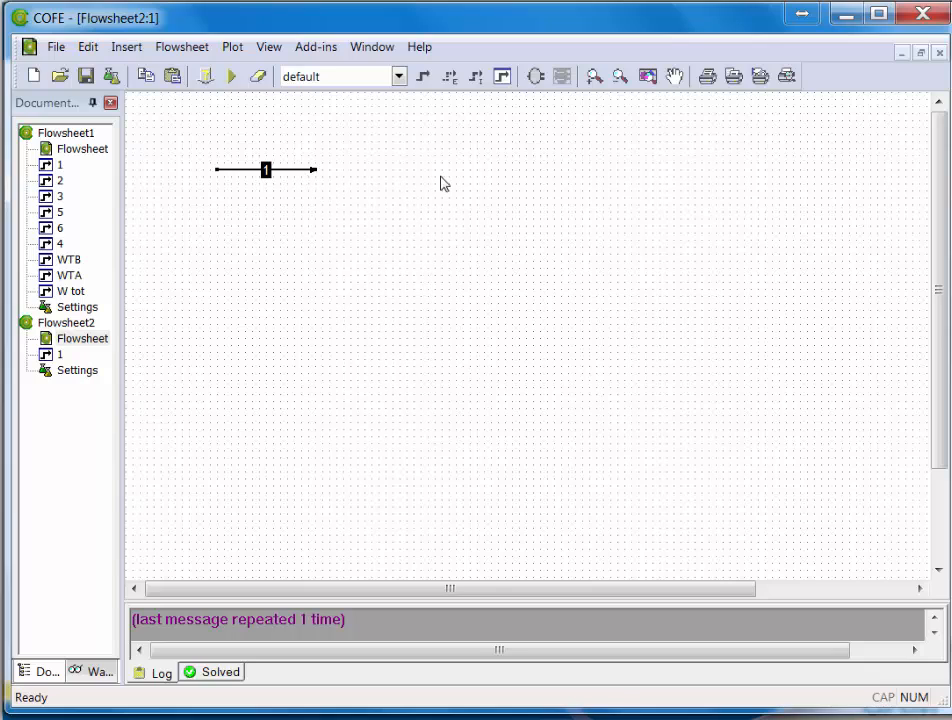
# Step: Insert a Valve unit operation from Pipes & Valves just beyond the outlet end of stream 1
pyautogui.click(535, 79)
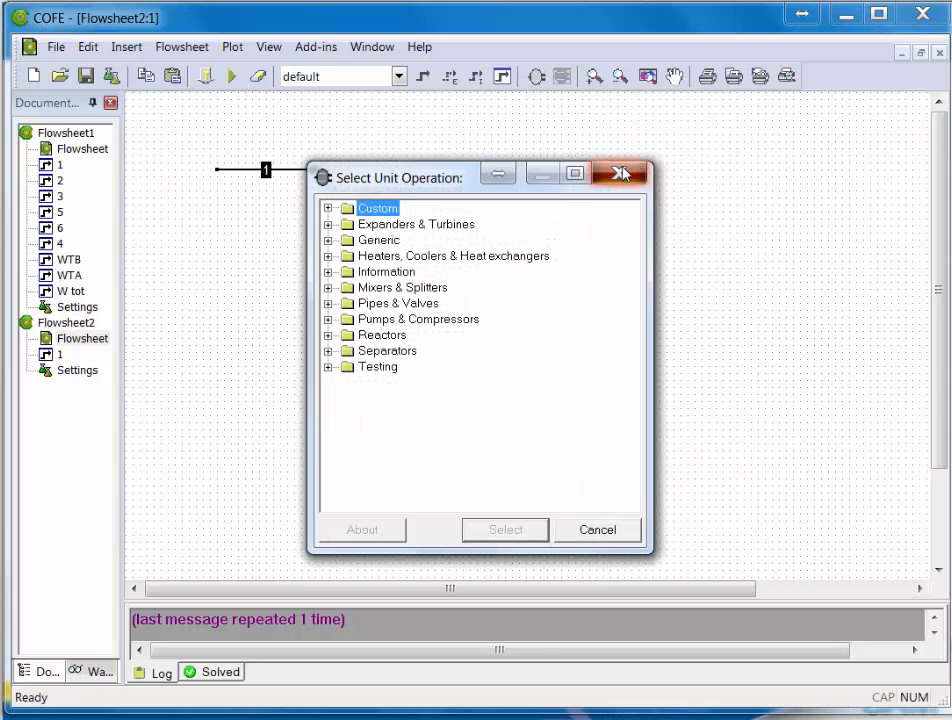
pyautogui.moveTo(447, 178); pyautogui.dragTo(534, 162)
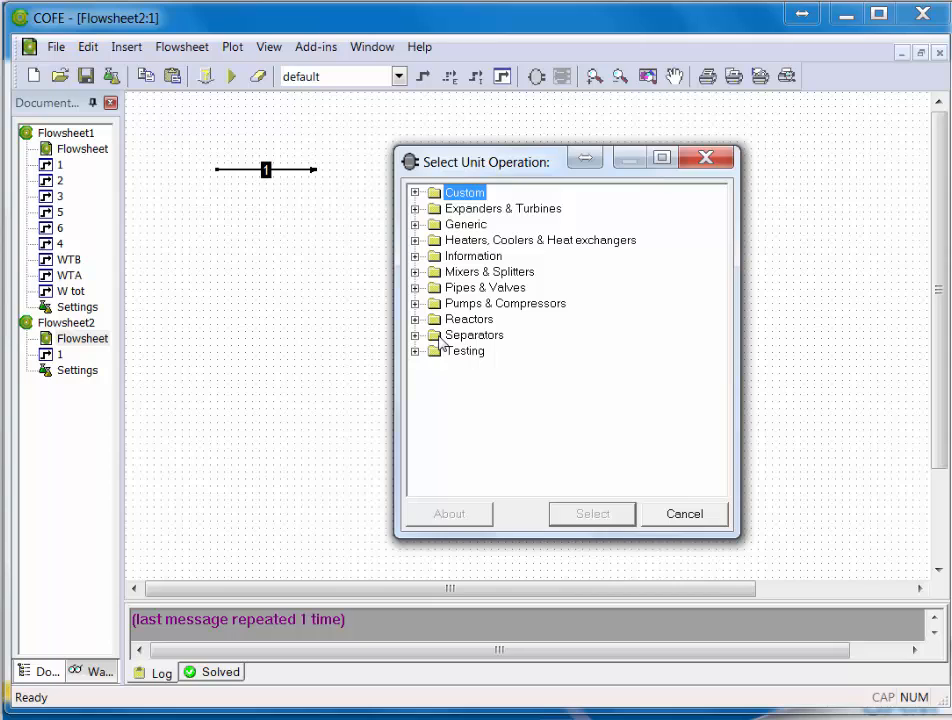
pyautogui.click(415, 288)
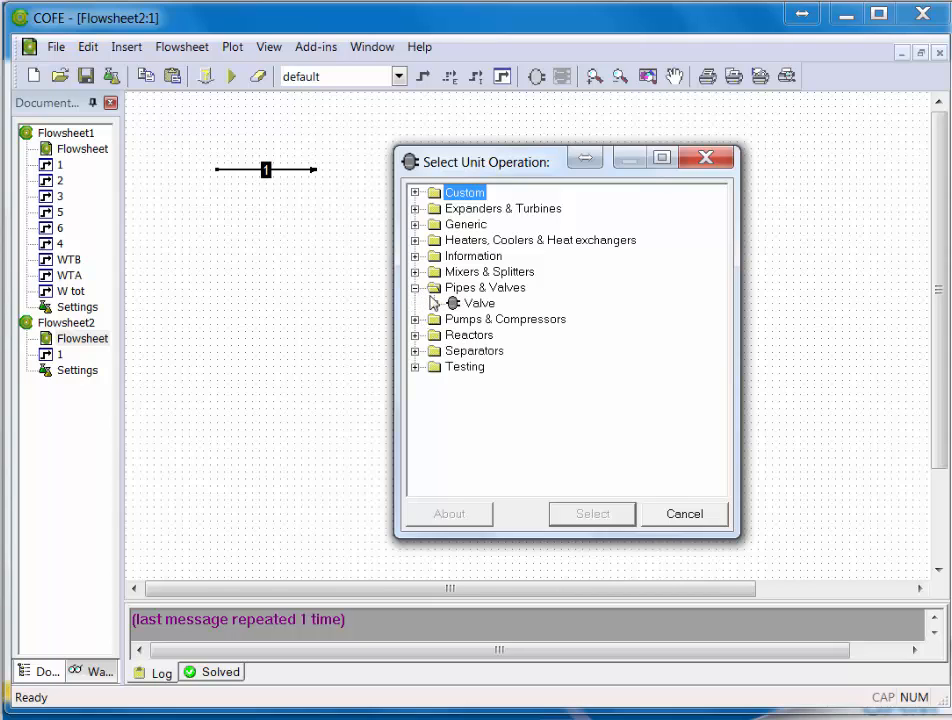
pyautogui.click(476, 304)
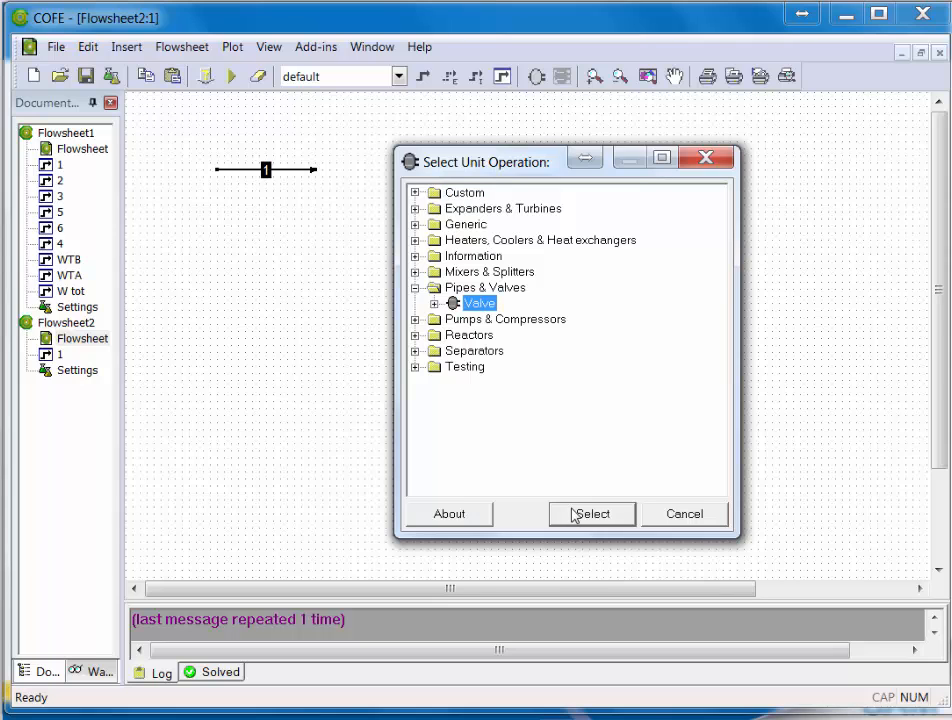
pyautogui.click(594, 521)
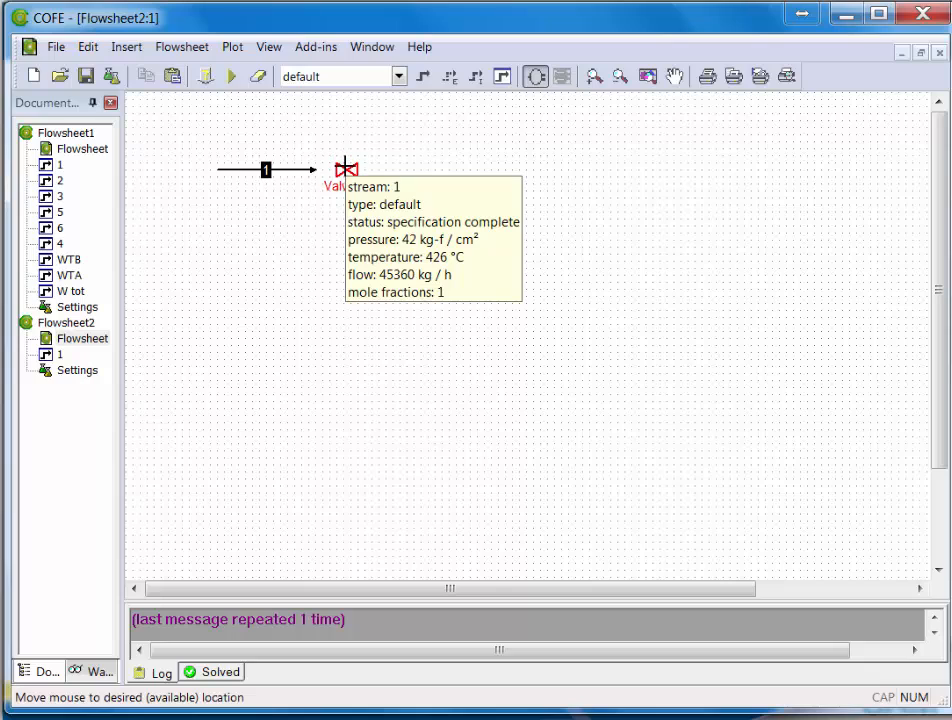
pyautogui.click(345, 168)
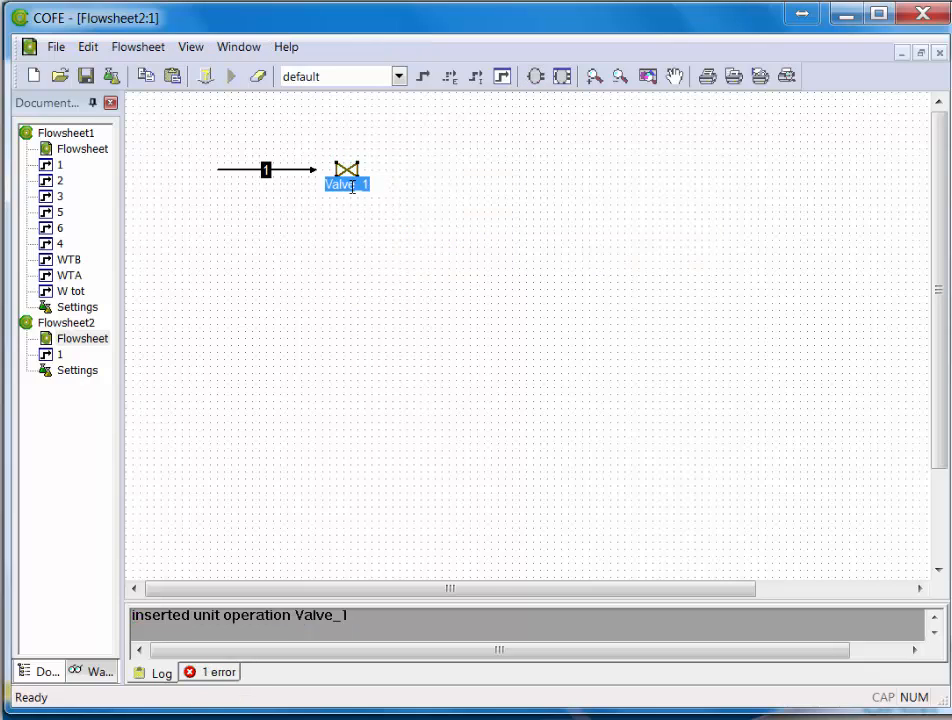
# Step: Name the inserted valve "Válvula"
pyautogui.write('Va')
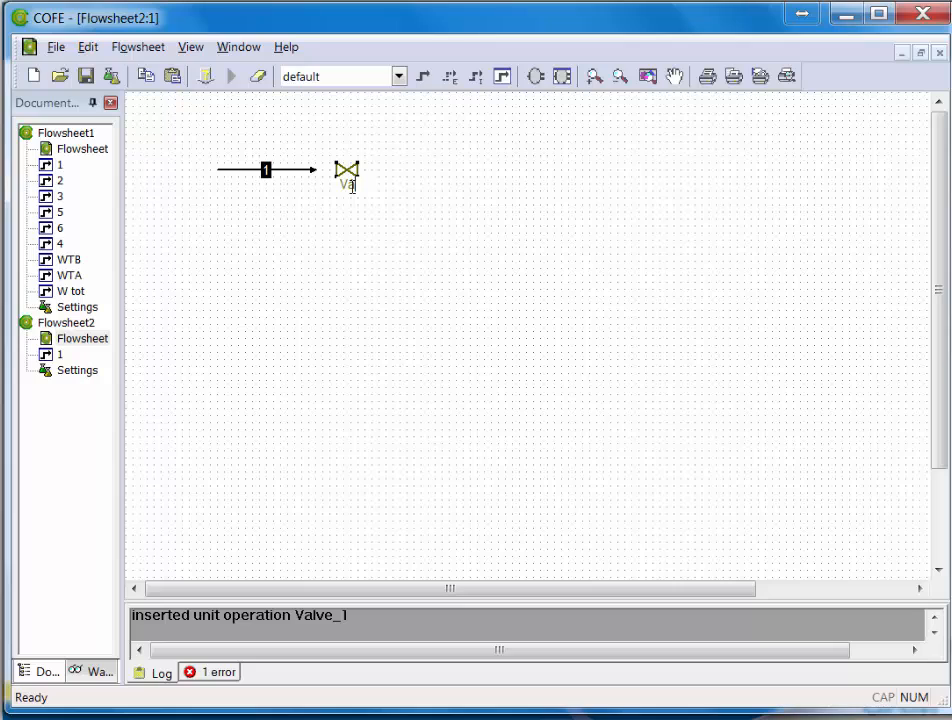
pyautogui.write('lvula')
pyautogui.press('Return')
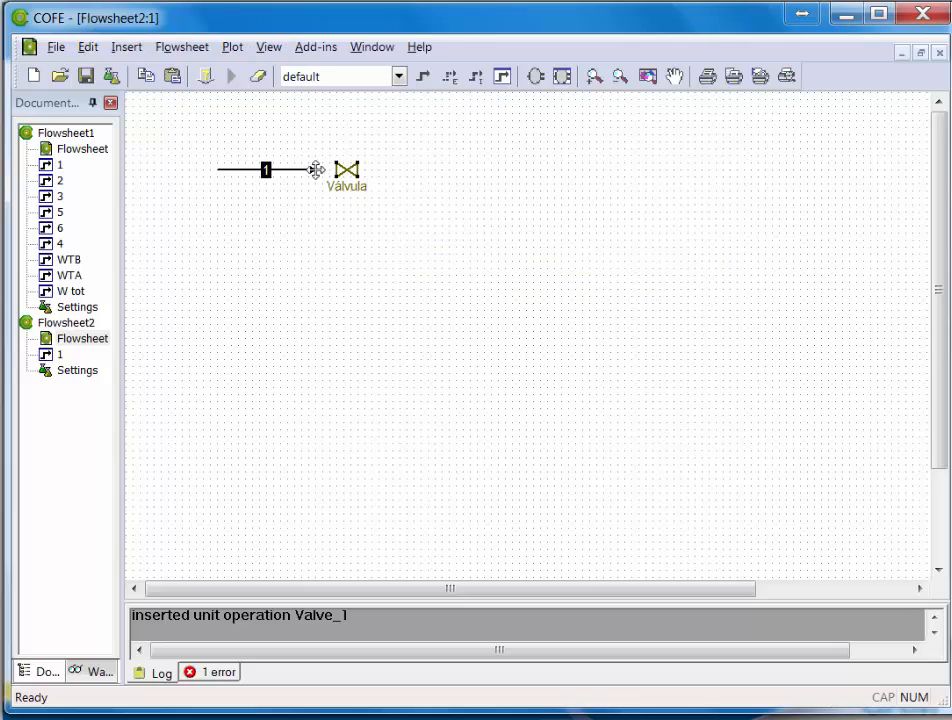
# Step: Connect stream 1 to the inlet of Válvula and draw a horizontal material stream from the valve's outlet
pyautogui.moveTo(314, 169); pyautogui.dragTo(338, 170)
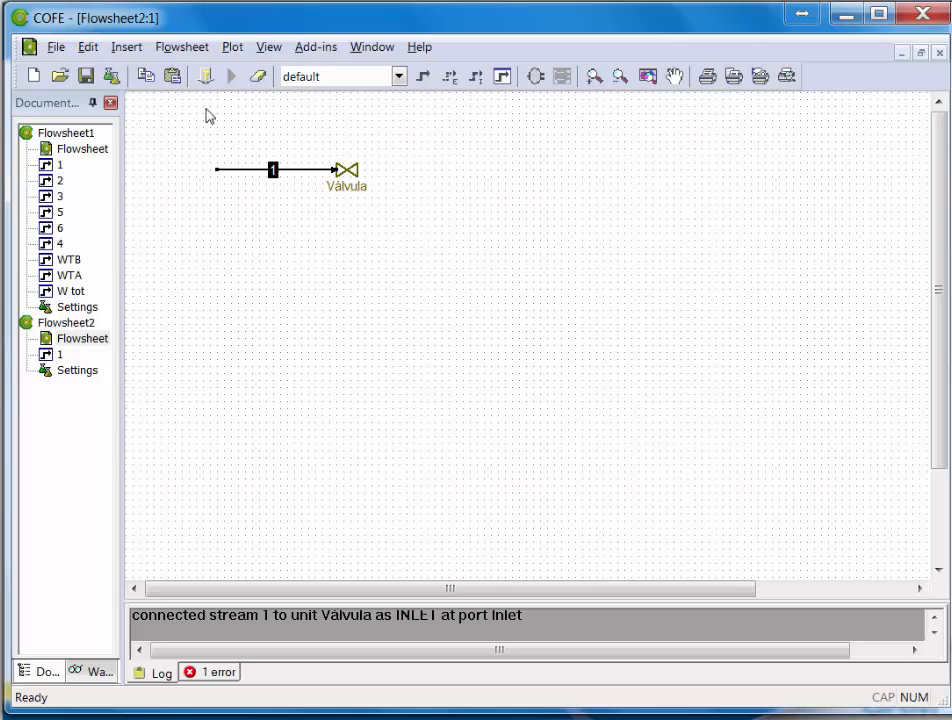
pyautogui.click(424, 78)
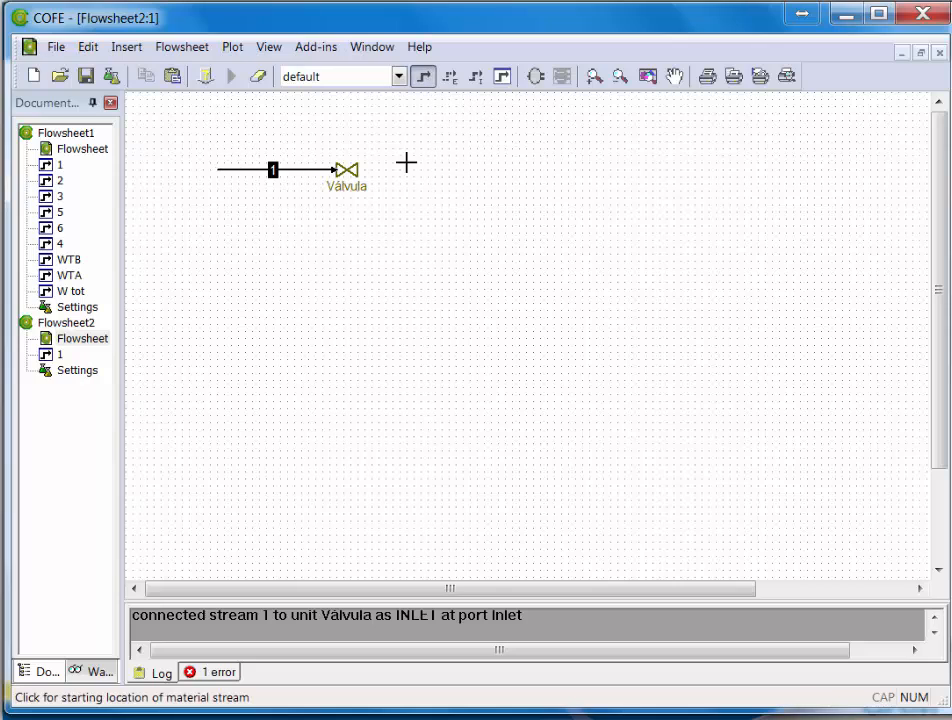
pyautogui.click(357, 170)
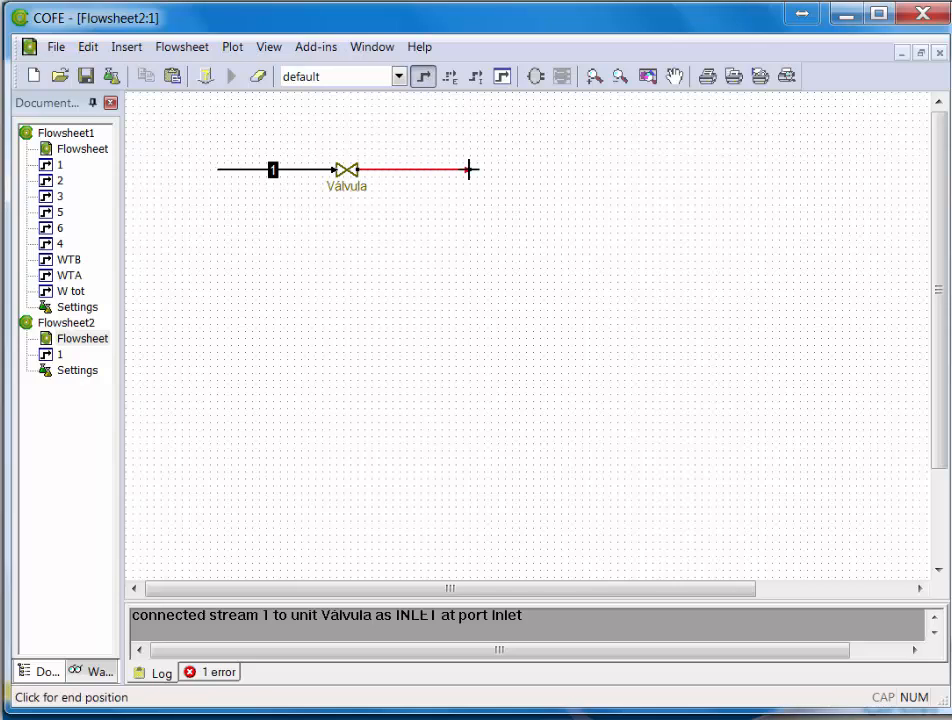
pyautogui.click(469, 170)
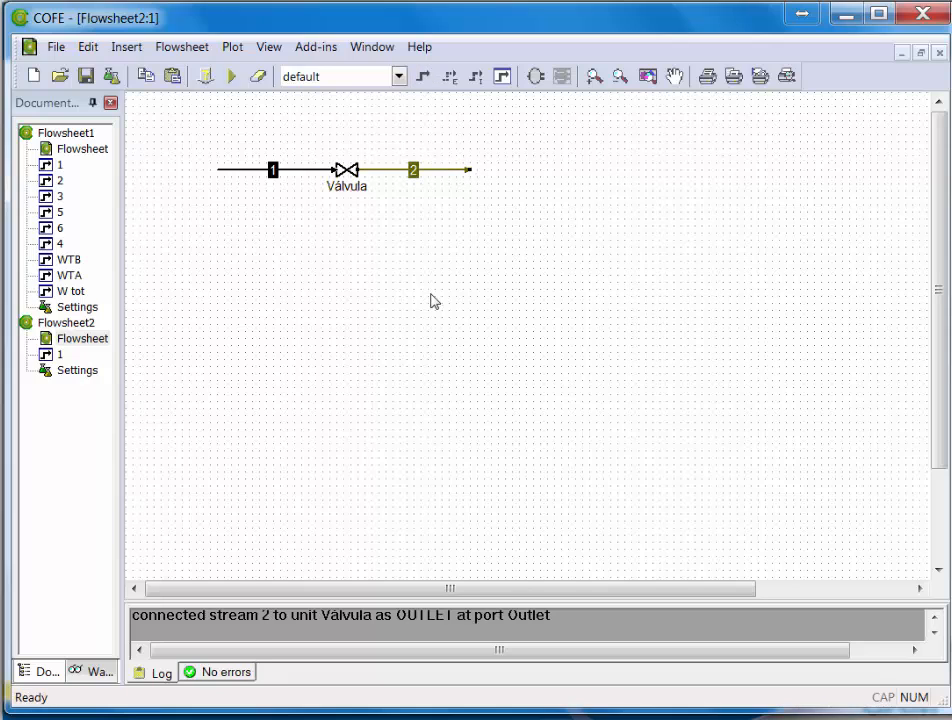
# Step: Open the settings of Válvula and review its name, status report and editable parameters
pyautogui.doubleClick(349, 171)
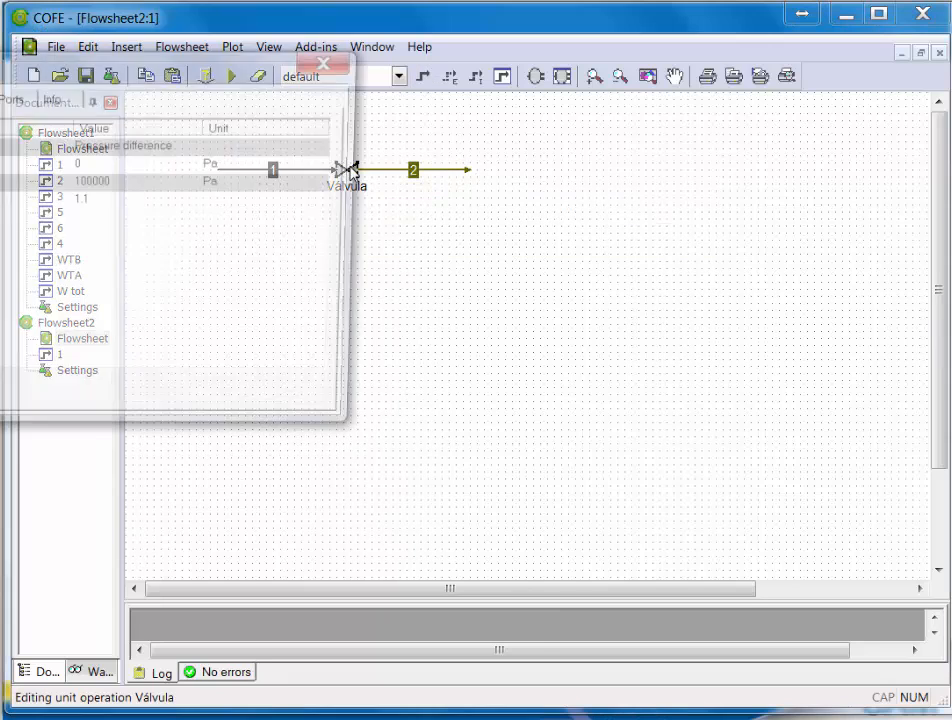
pyautogui.moveTo(49, 82); pyautogui.dragTo(533, 252)
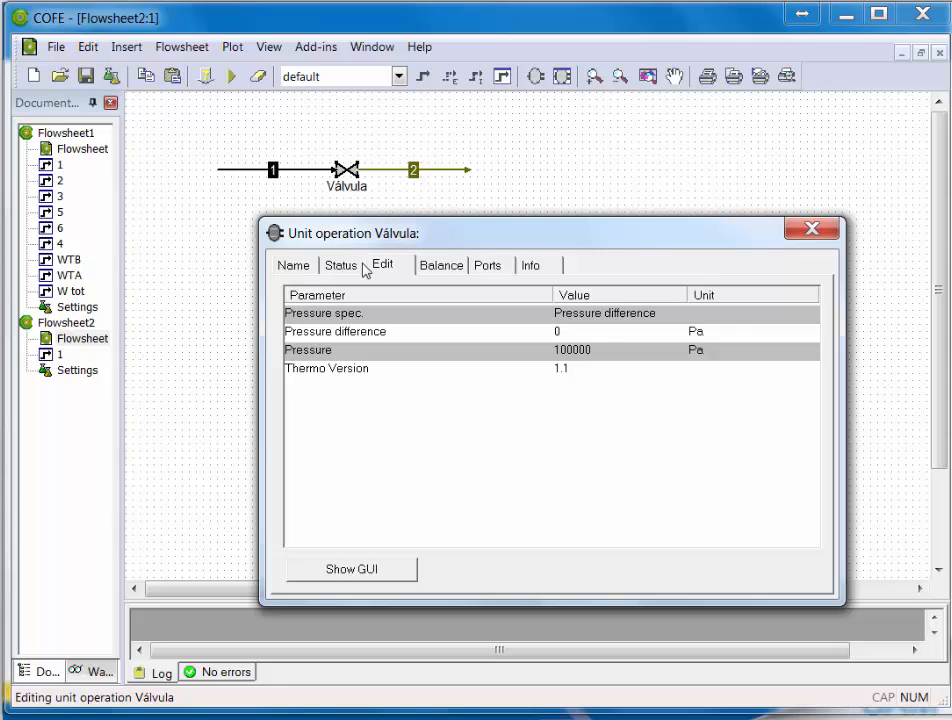
pyautogui.click(294, 268)
pyautogui.click(337, 267)
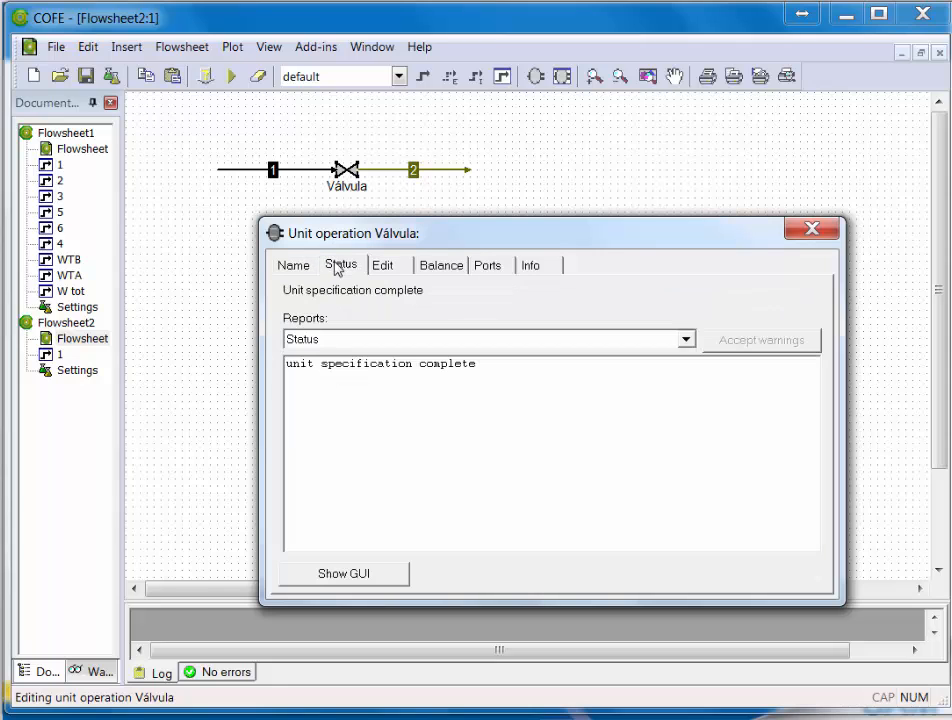
pyautogui.click(391, 270)
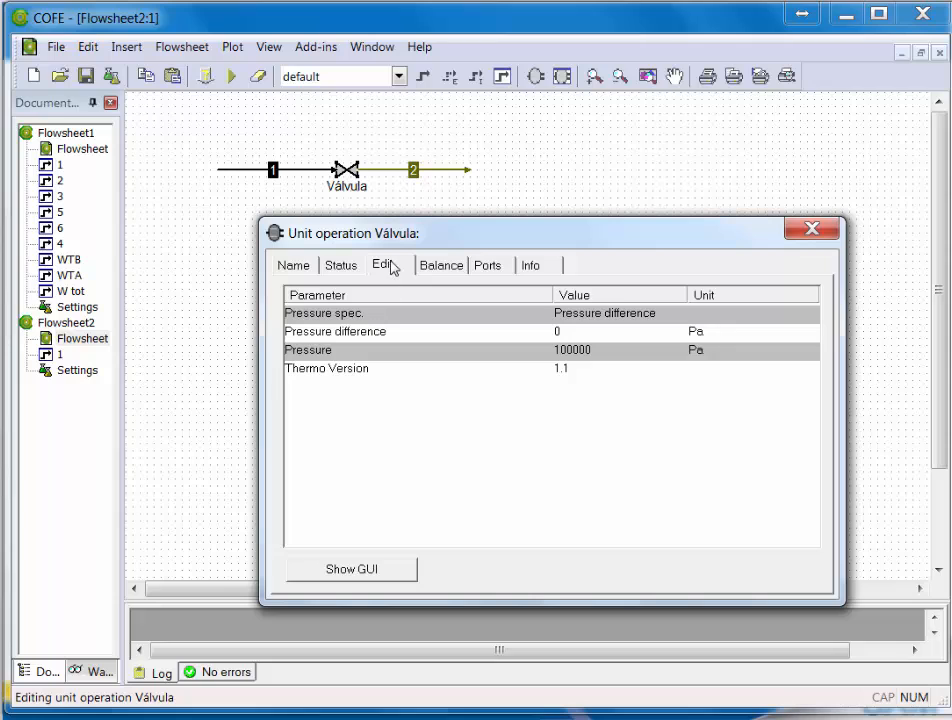
# Step: Open the valve's own GUI and switch its specification from pressure drop to outlet pressure
pyautogui.click(380, 578)
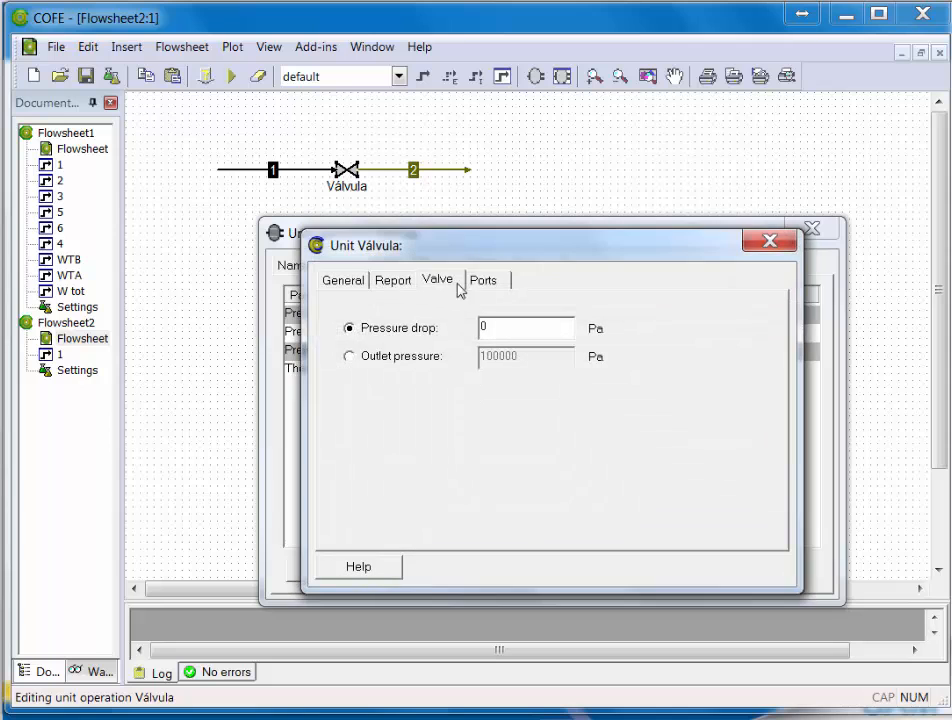
pyautogui.moveTo(477, 254); pyautogui.dragTo(601, 249)
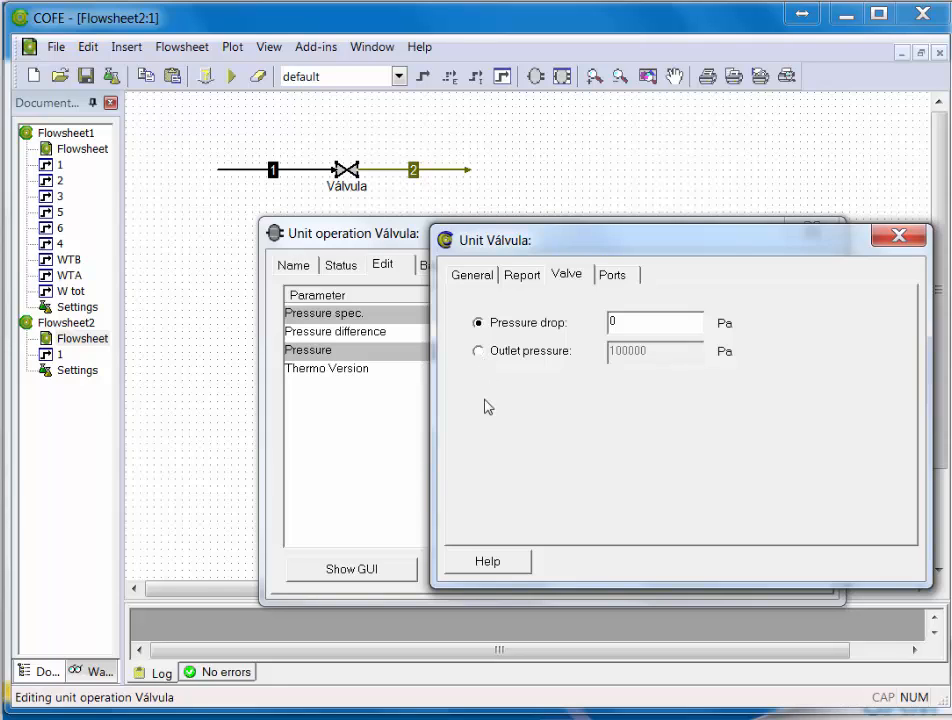
pyautogui.click(478, 351)
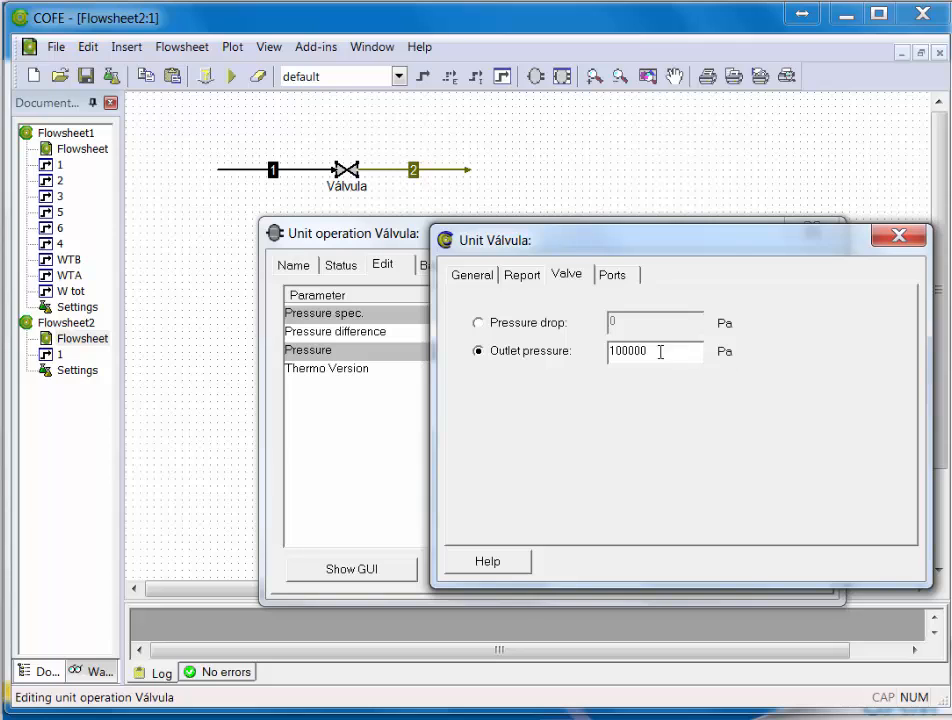
pyautogui.click(900, 240)
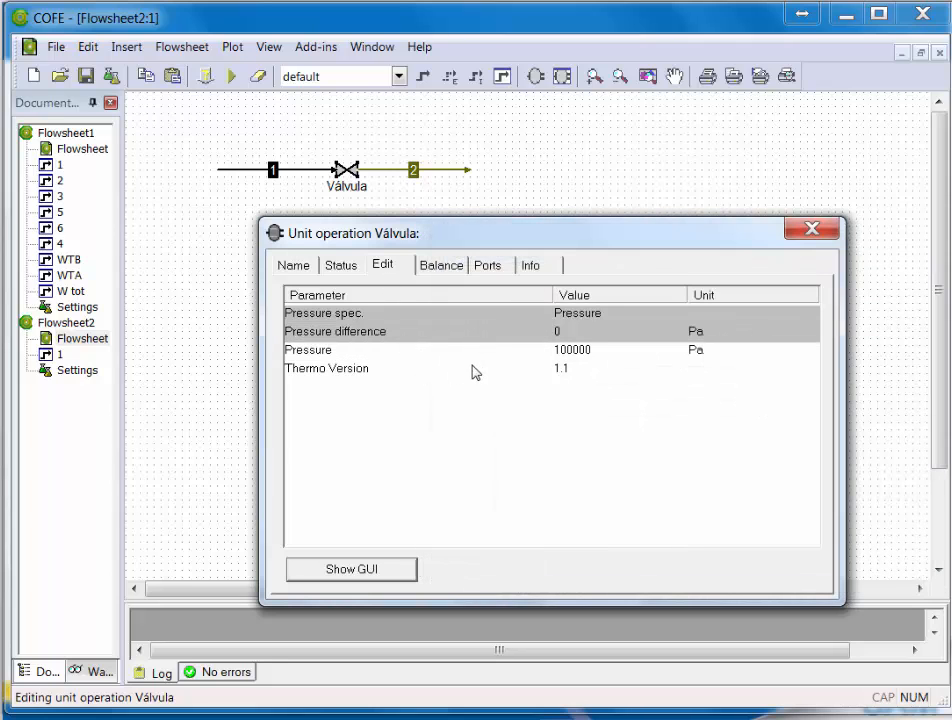
# Step: Change the unit of the valve's Pressure parameter to kg-f/cm²
pyautogui.click(704, 354)
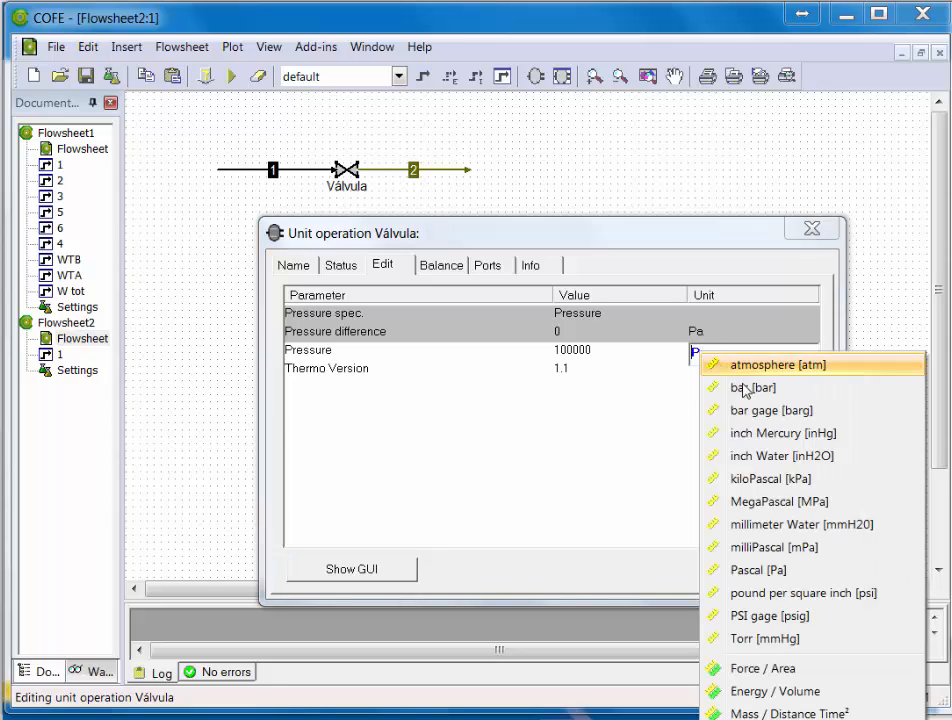
pyautogui.click(780, 668)
pyautogui.click(696, 352)
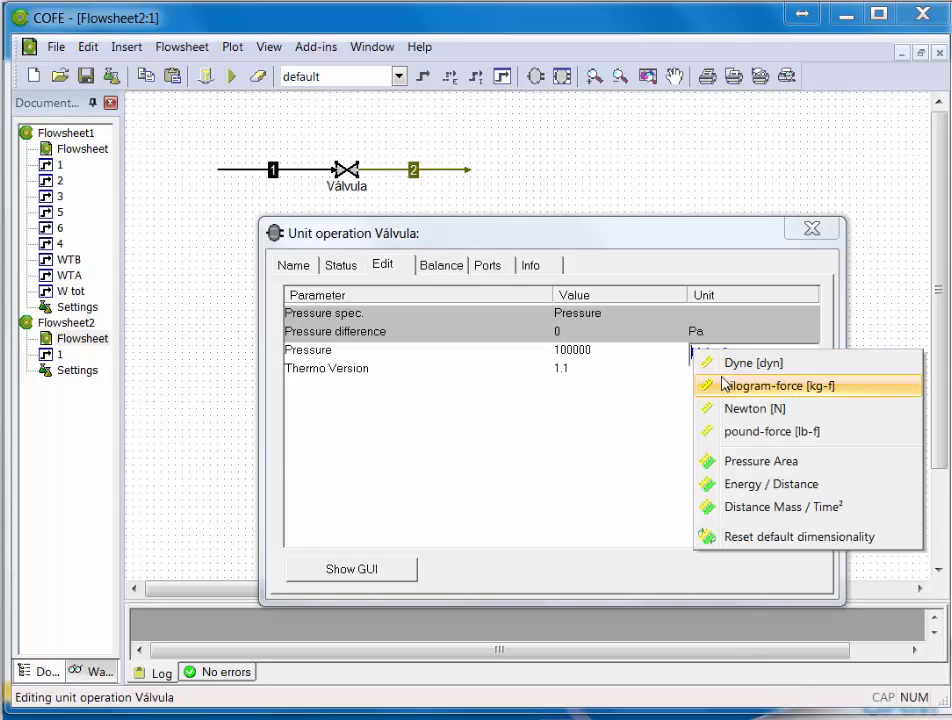
pyautogui.click(725, 387)
pyautogui.click(734, 353)
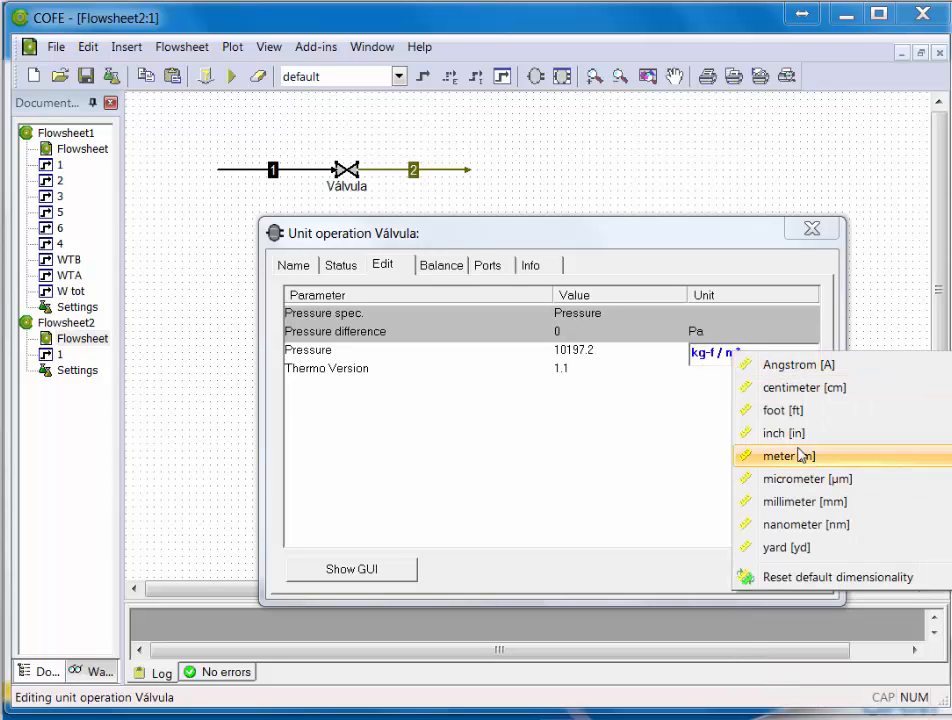
pyautogui.click(822, 388)
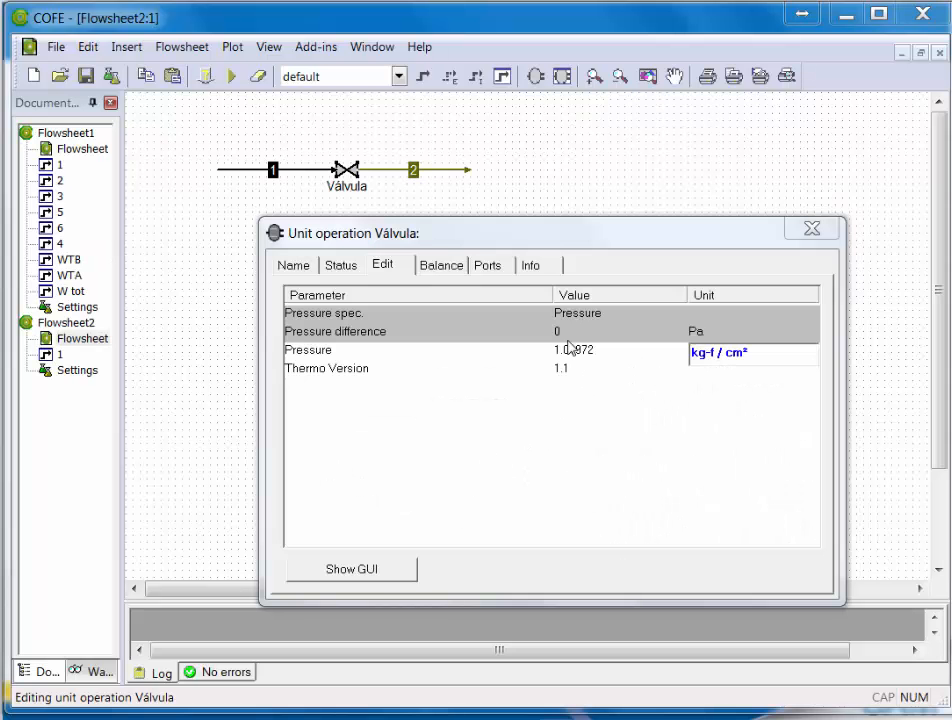
# Step: Set the valve's outlet pressure to 35 kg-f/cm² and close its settings
pyautogui.click(573, 352)
pyautogui.doubleClick(573, 349)
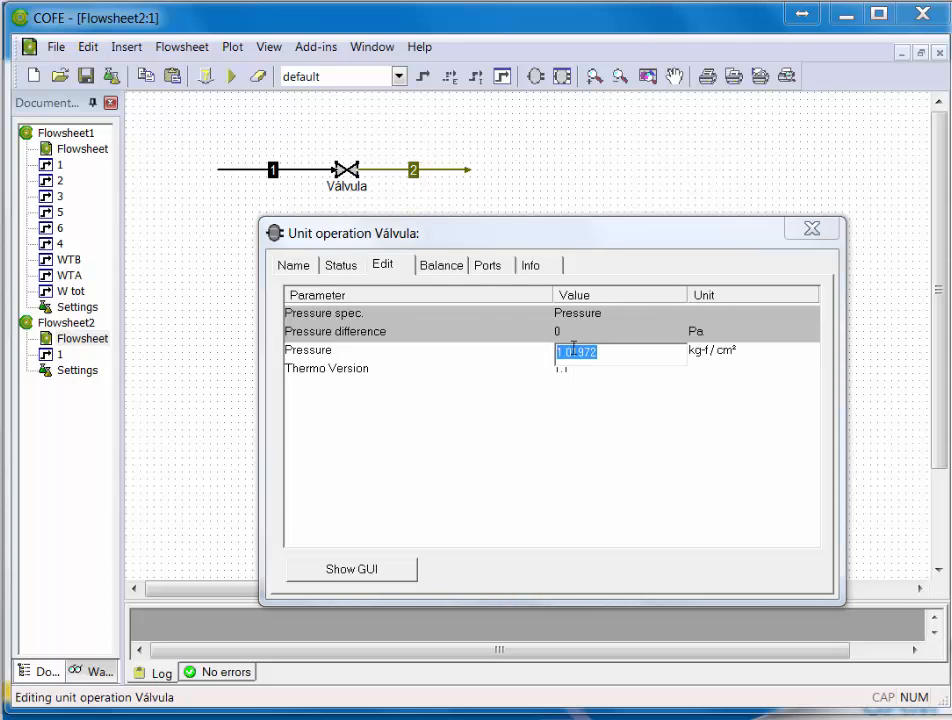
pyautogui.write('35')
pyautogui.press('Return')
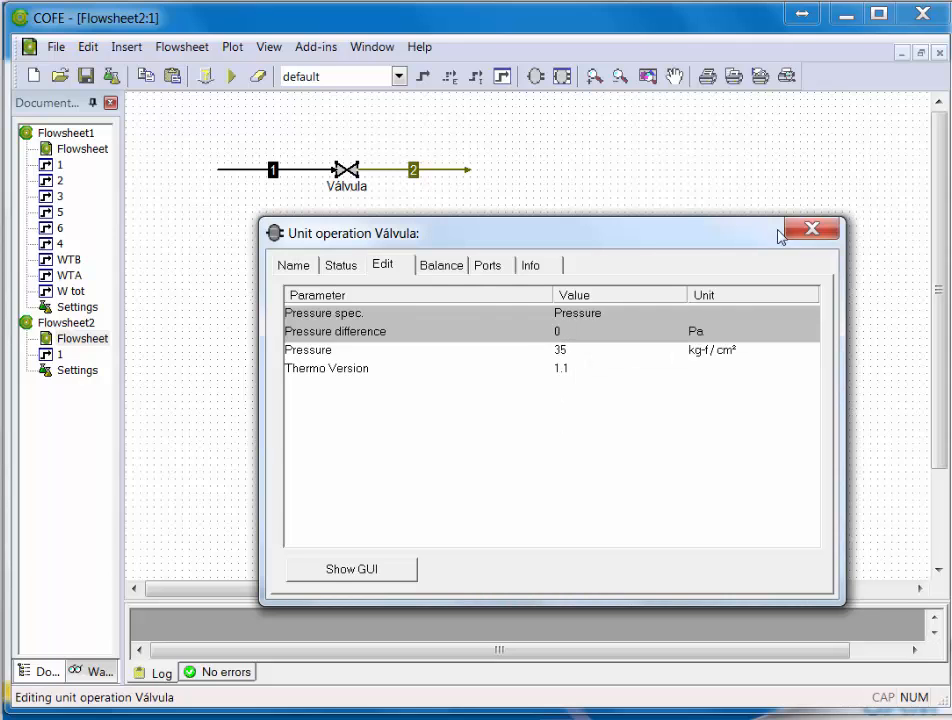
pyautogui.click(814, 232)
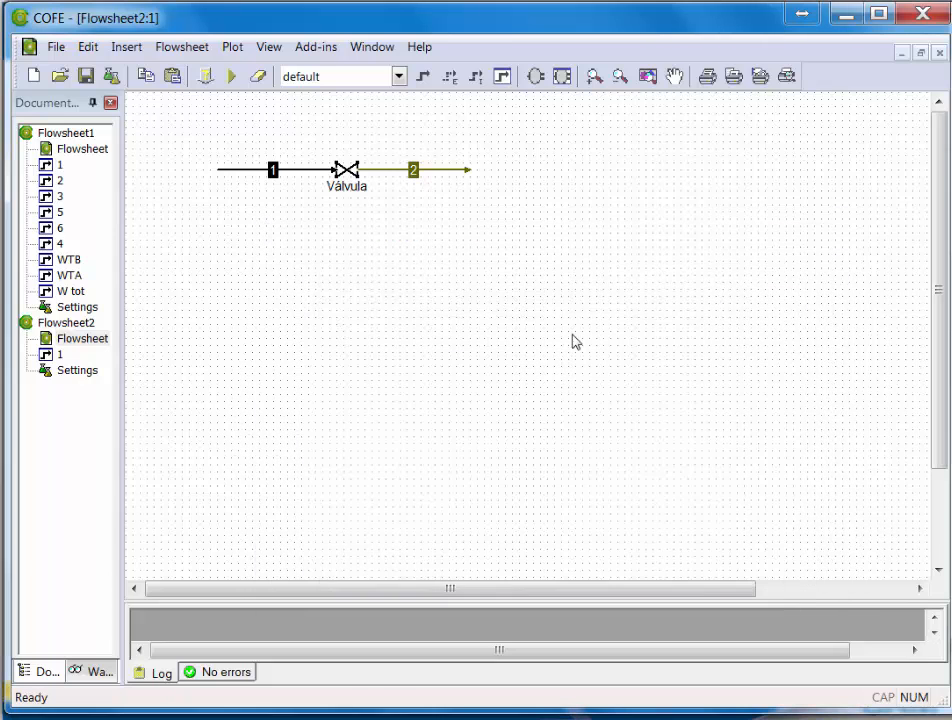
# Step: Solve the flowsheet, examine the calculated properties of outlet stream 2 and return to the Flowsheet2 diagram
pyautogui.click(232, 88)
pyautogui.click(232, 80)
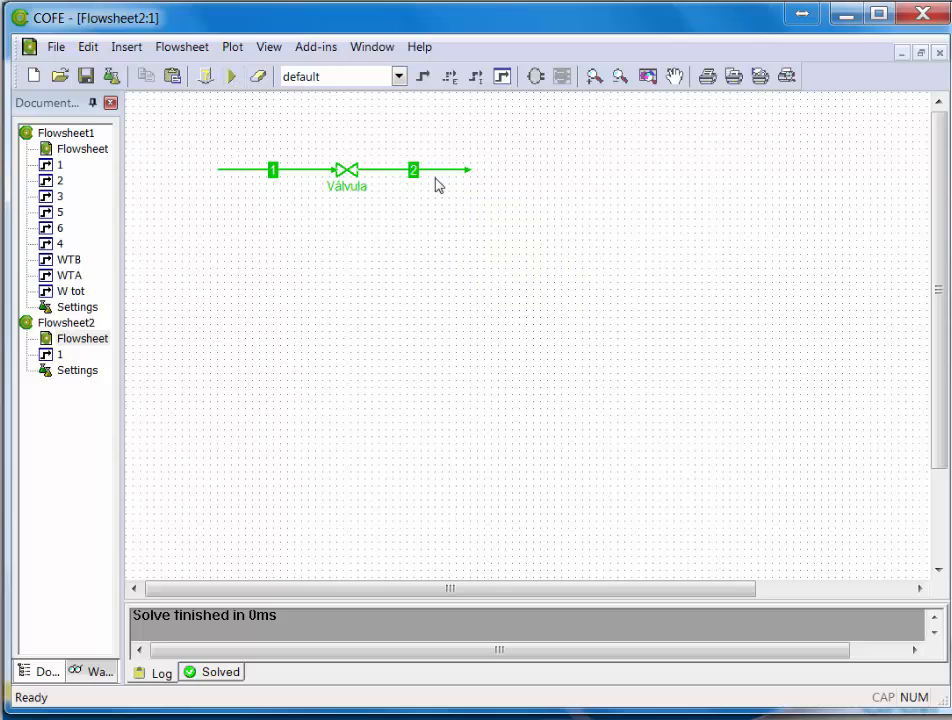
pyautogui.moveTo(446, 176)
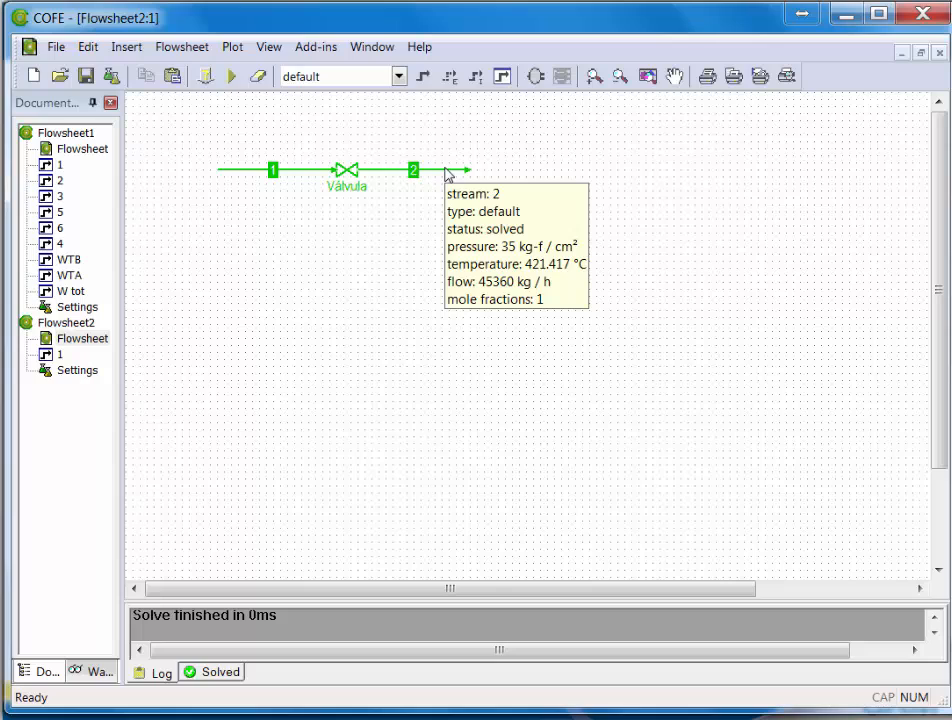
pyautogui.doubleClick(446, 175)
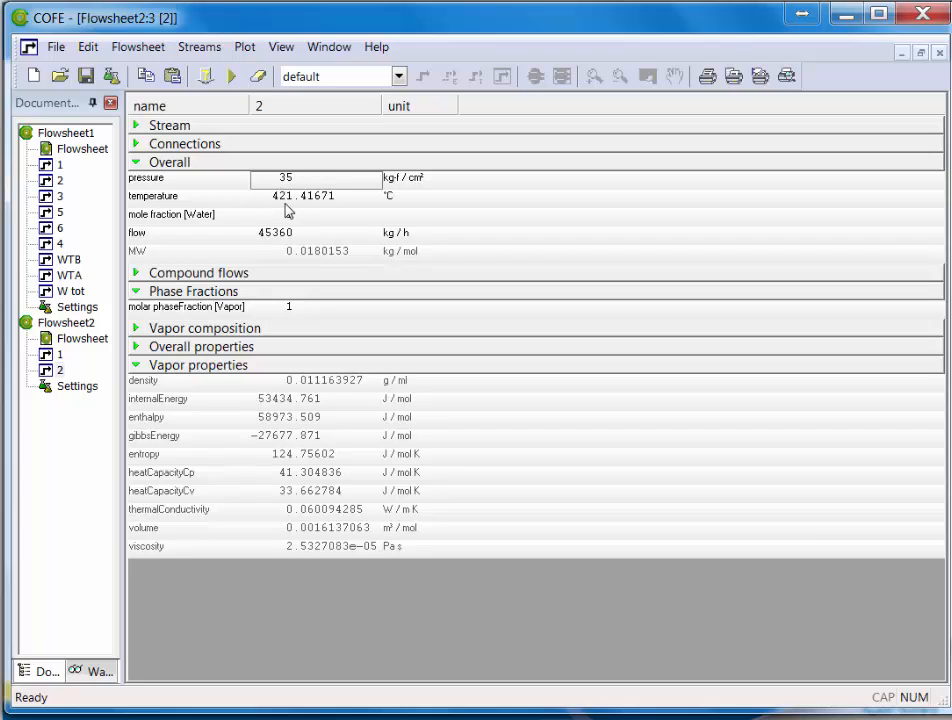
pyautogui.doubleClick(84, 339)
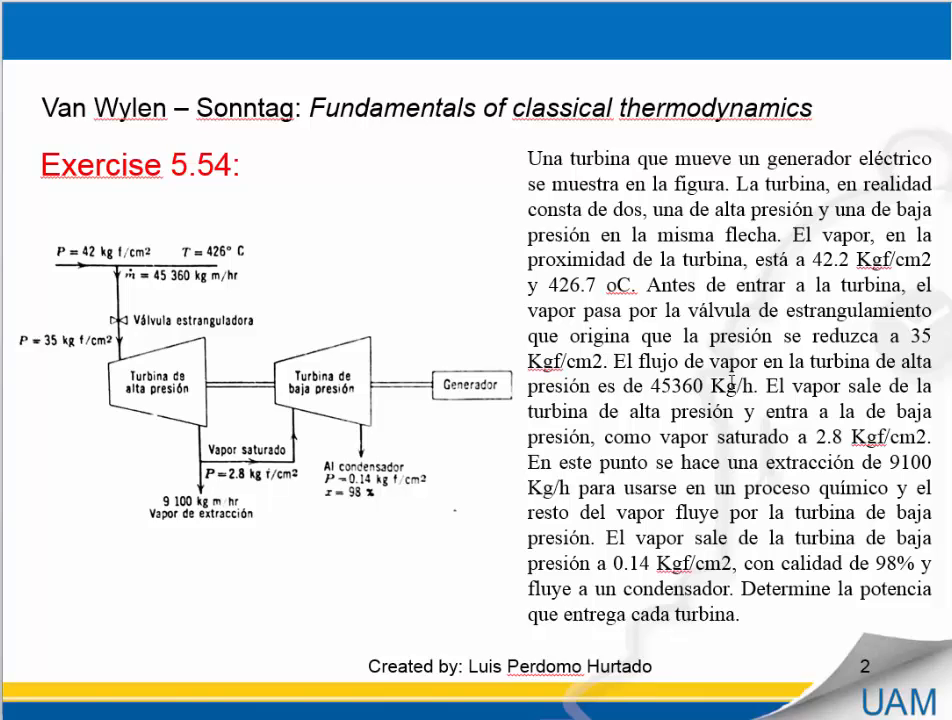
pyautogui.moveTo(600, 411); pyautogui.dragTo(817, 411)
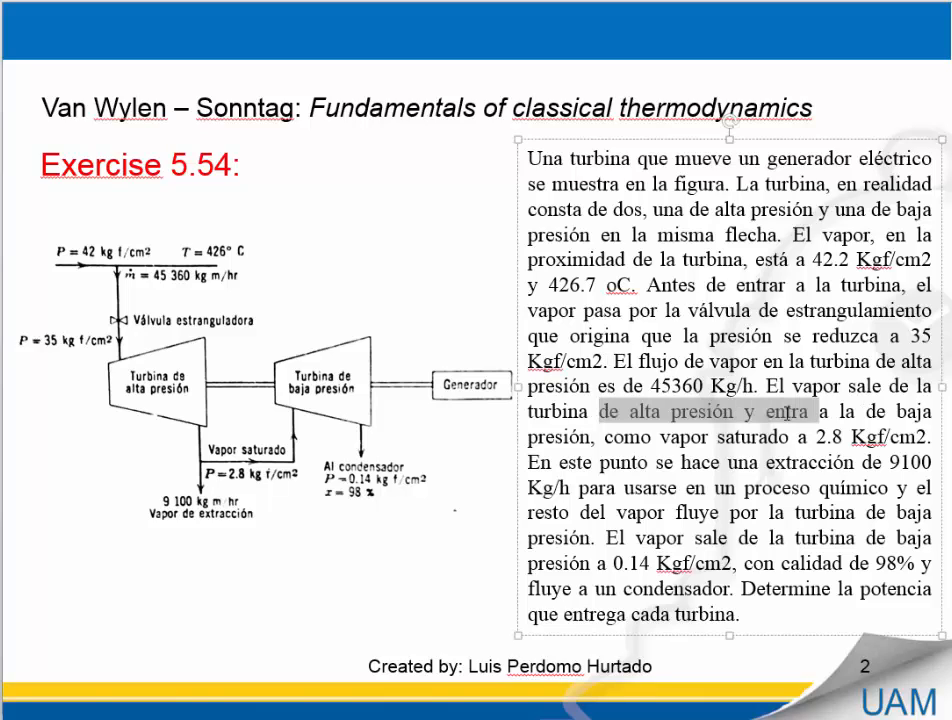
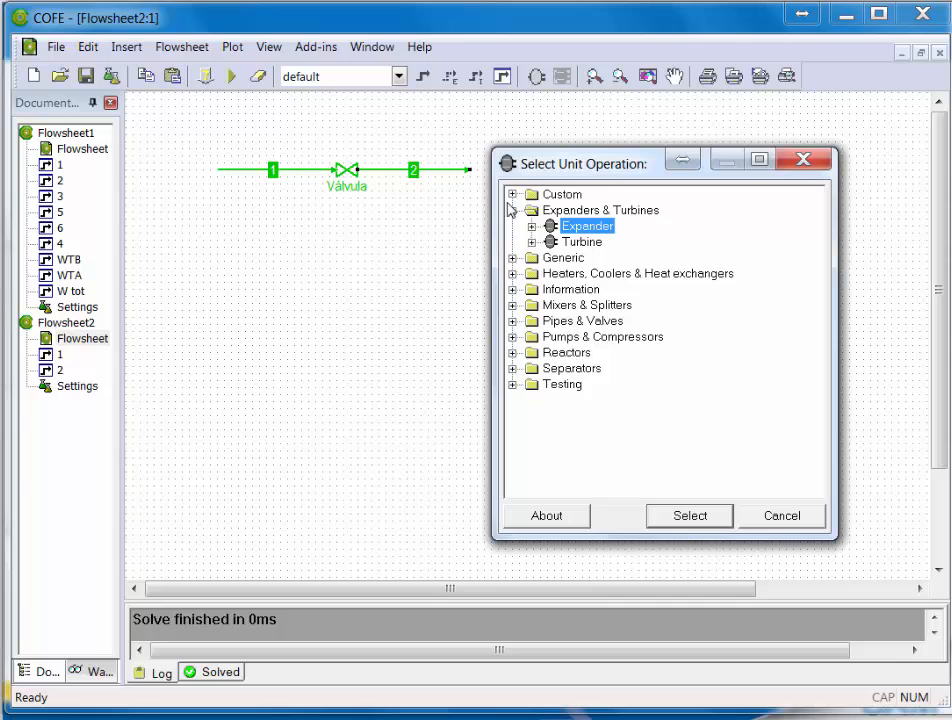
# Step: Insert an Expander unit operation just beyond the outlet end of stream 2
pyautogui.click(709, 518)
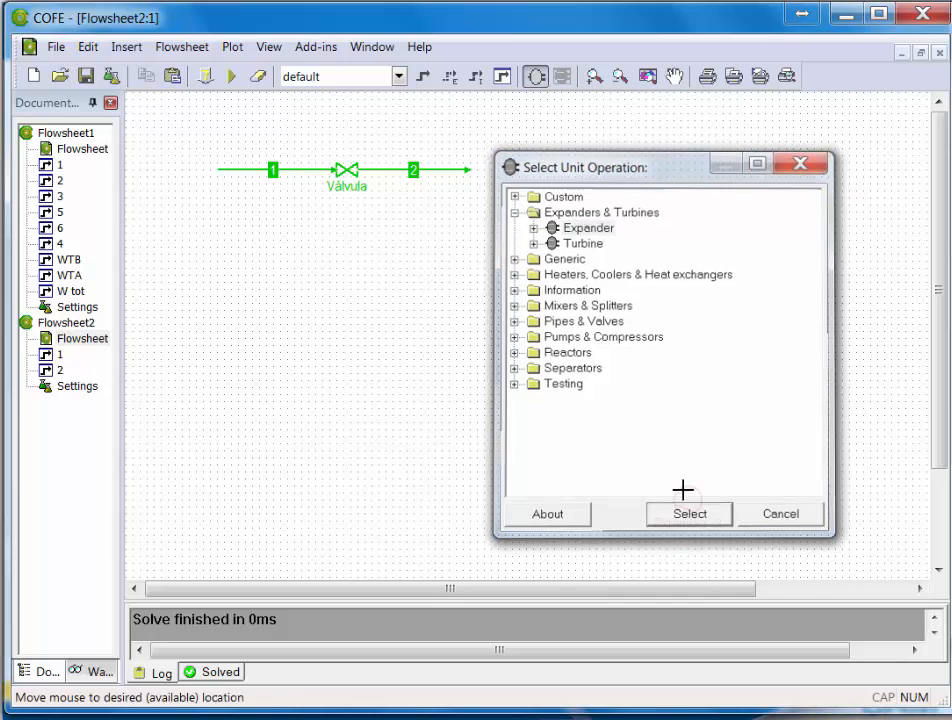
pyautogui.click(511, 163)
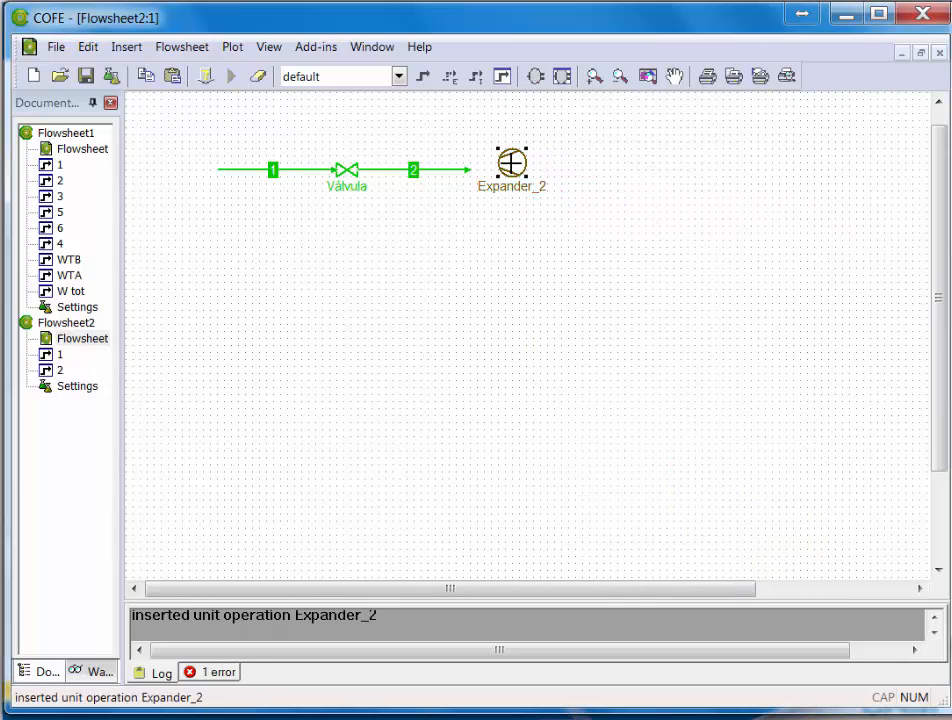
# Step: Align the new expander with the outlet end of stream 2 and rename it Turbina Alta Presion
pyautogui.moveTo(513, 165); pyautogui.dragTo(503, 152)
pyautogui.click(496, 194)
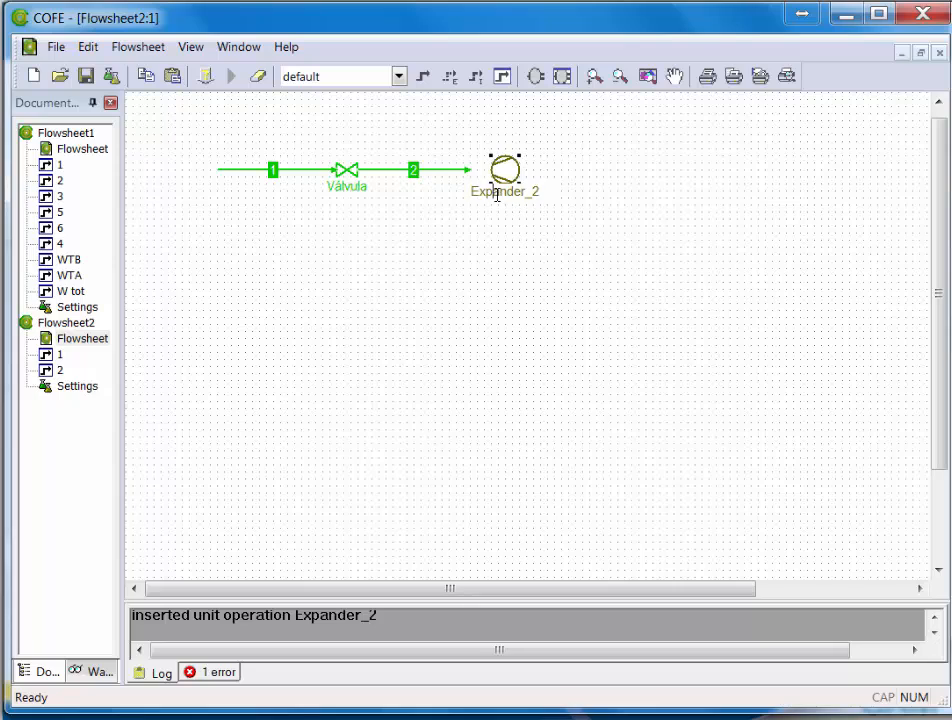
pyautogui.write('U')
pyautogui.write('urbin')
pyautogui.write('a Al')
pyautogui.write('t')
pyautogui.write('a Presi')
pyautogui.write('on')
pyautogui.press('Return')
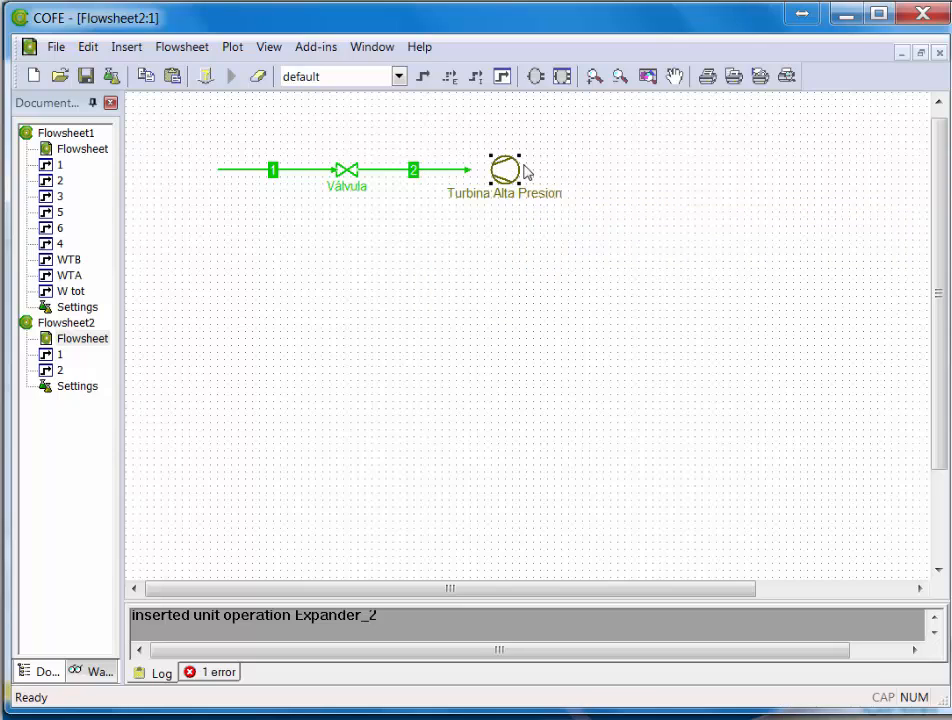
# Step: Assign the turbine icon from the Pumps group to Turbina Alta Presion and shift the unit slightly away from stream 2
pyautogui.rightClick(506, 169)
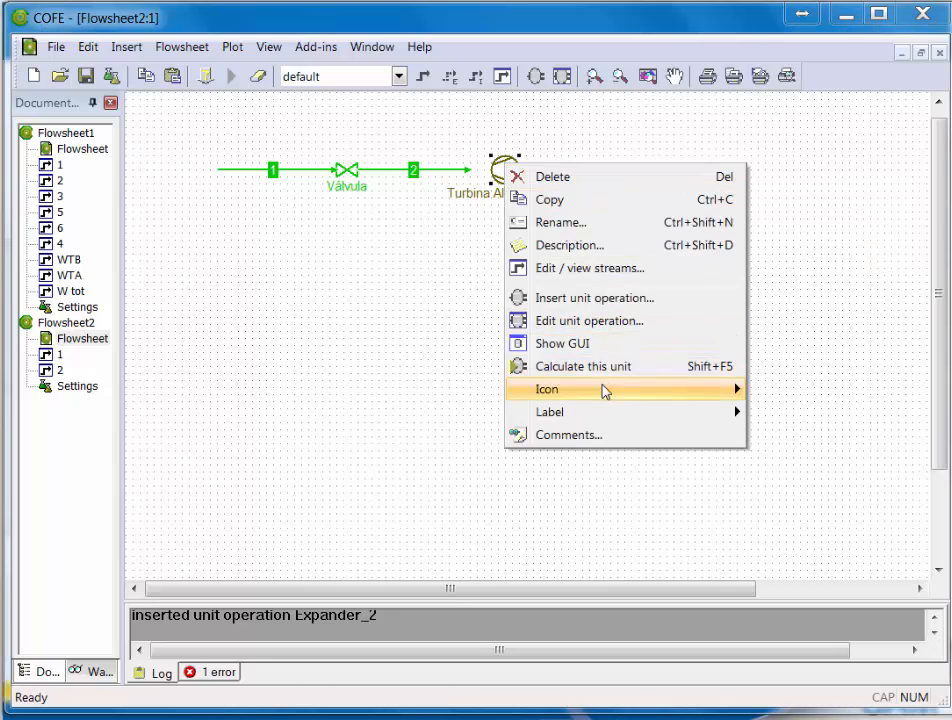
pyautogui.moveTo(604, 393)
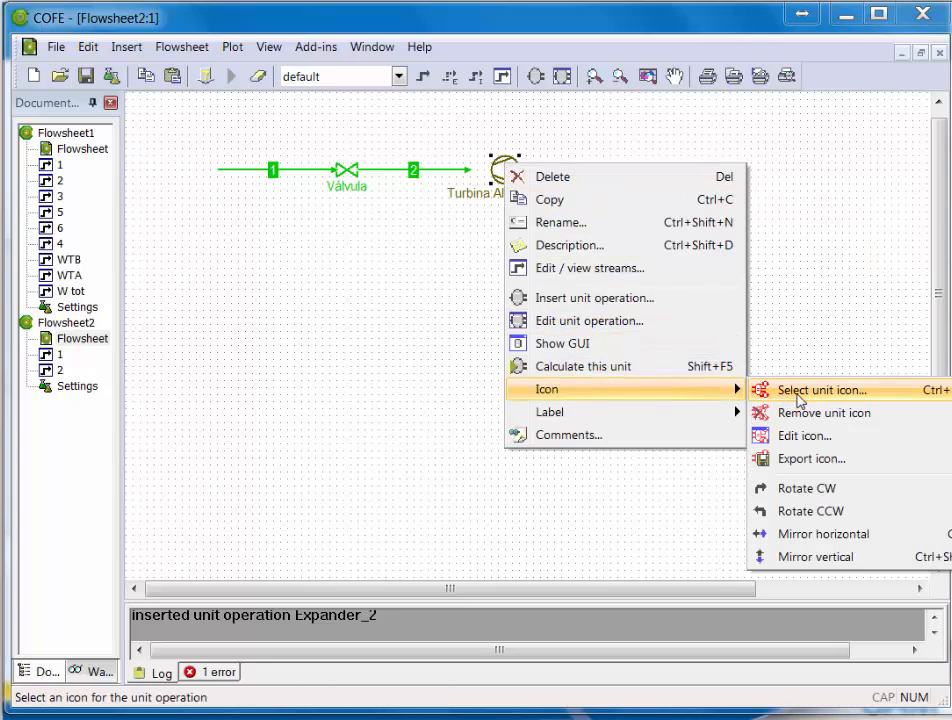
pyautogui.click(864, 400)
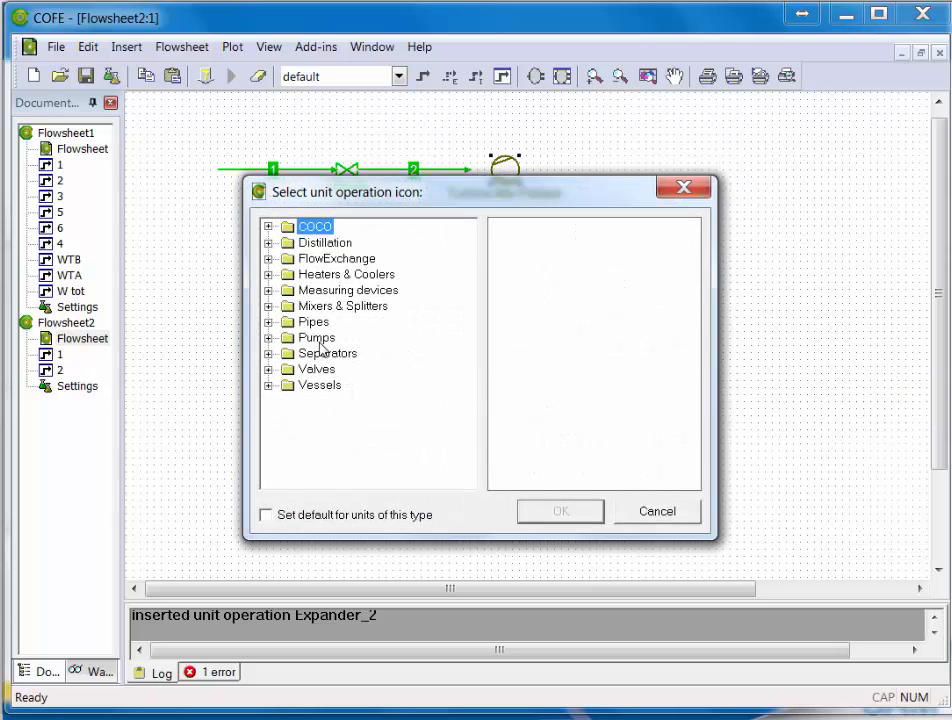
pyautogui.click(268, 338)
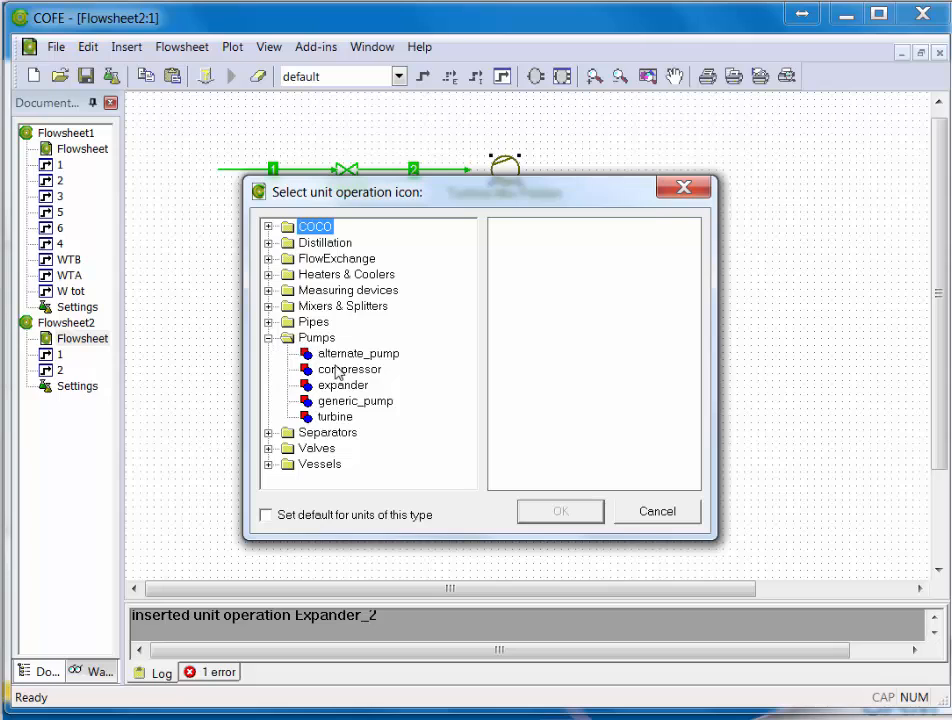
pyautogui.click(336, 416)
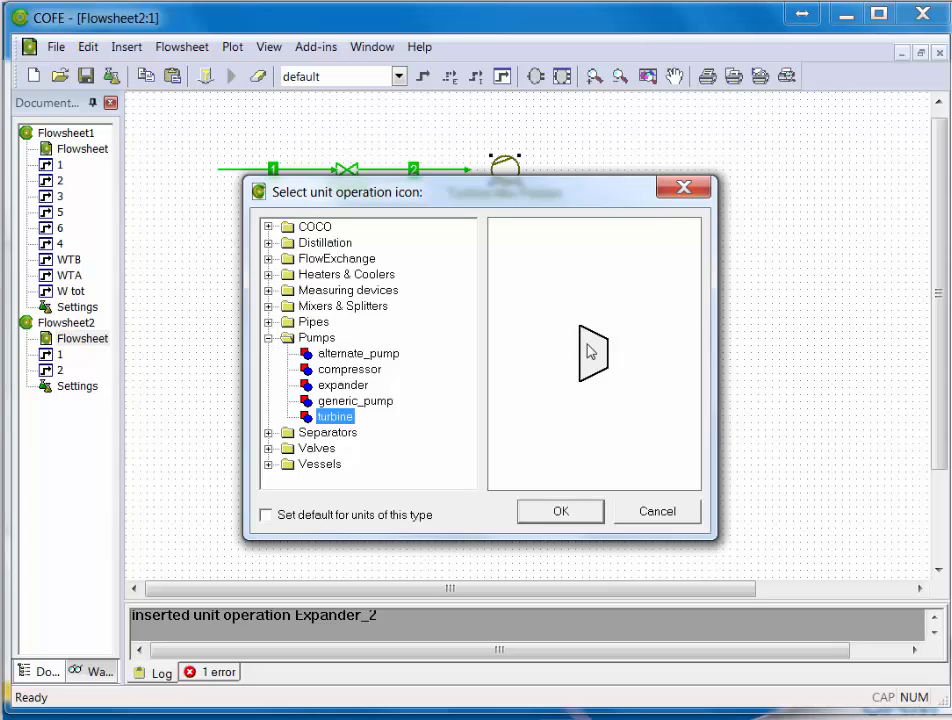
pyautogui.click(561, 512)
pyautogui.moveTo(513, 174); pyautogui.dragTo(526, 180)
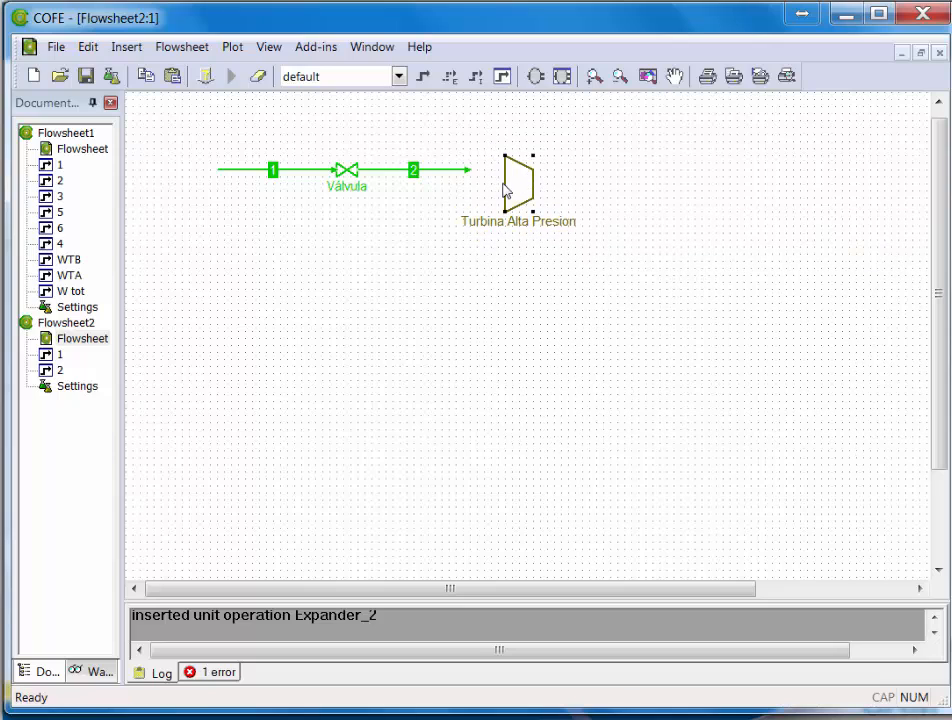
# Step: Rotate the Turbina Alta Presion label a quarter turn clockwise
pyautogui.rightClick(513, 192)
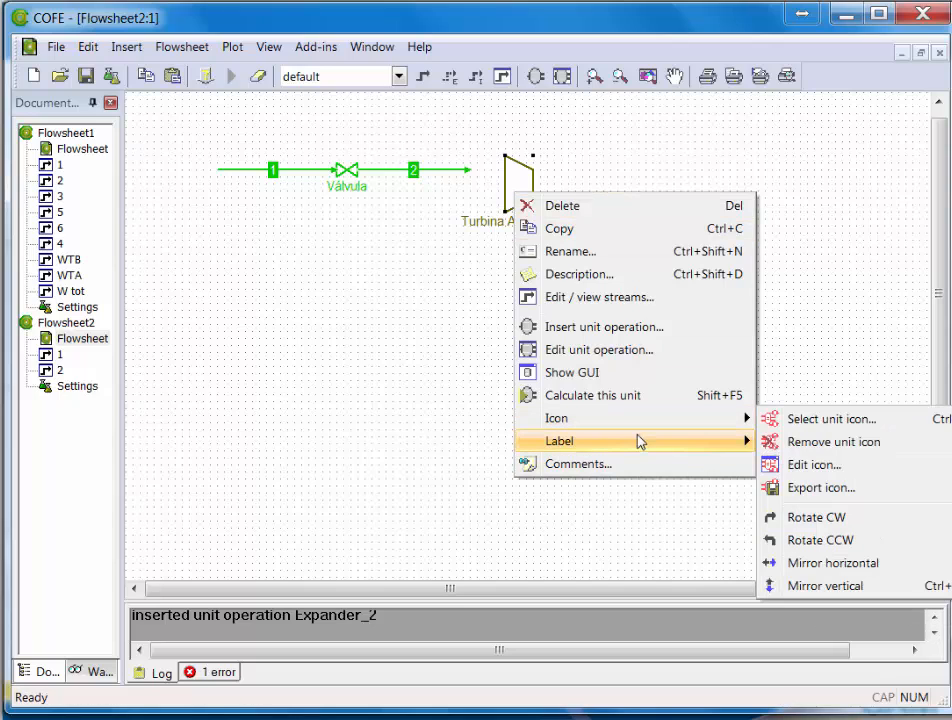
pyautogui.moveTo(619, 416)
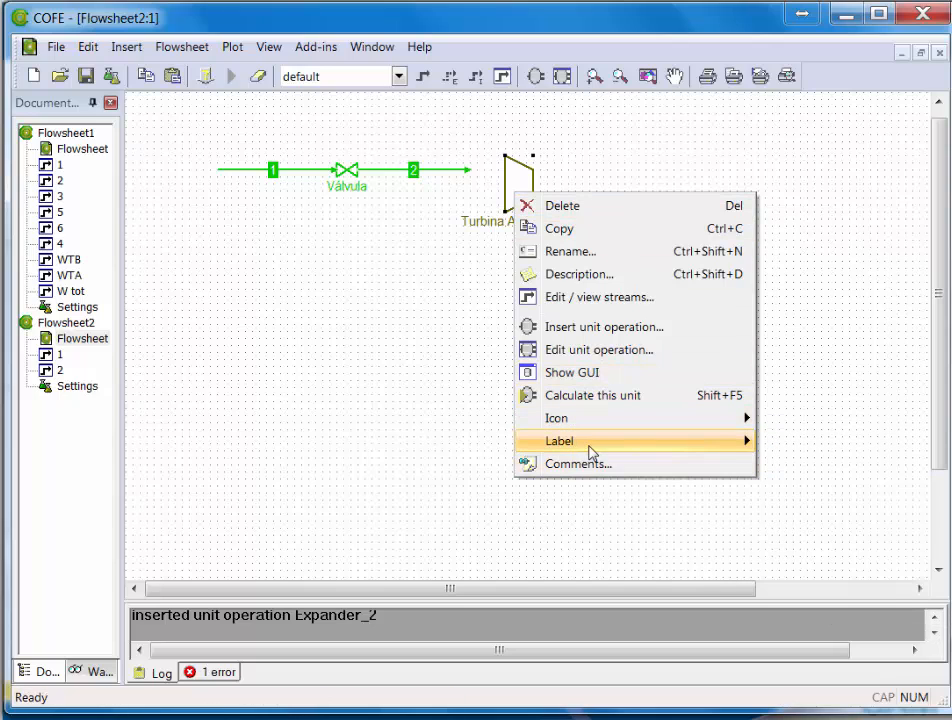
pyautogui.moveTo(591, 443)
pyautogui.click(817, 489)
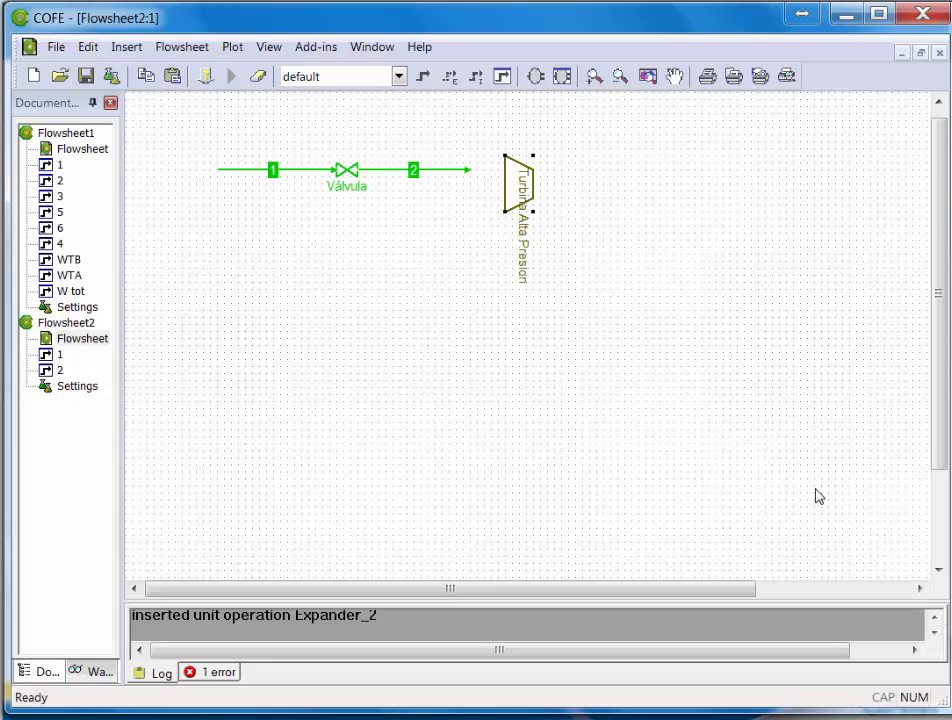
# Step: Try the turbine icon turned counterclockwise with its label above it, and rotate the icon back clockwise
pyautogui.rightClick(519, 238)
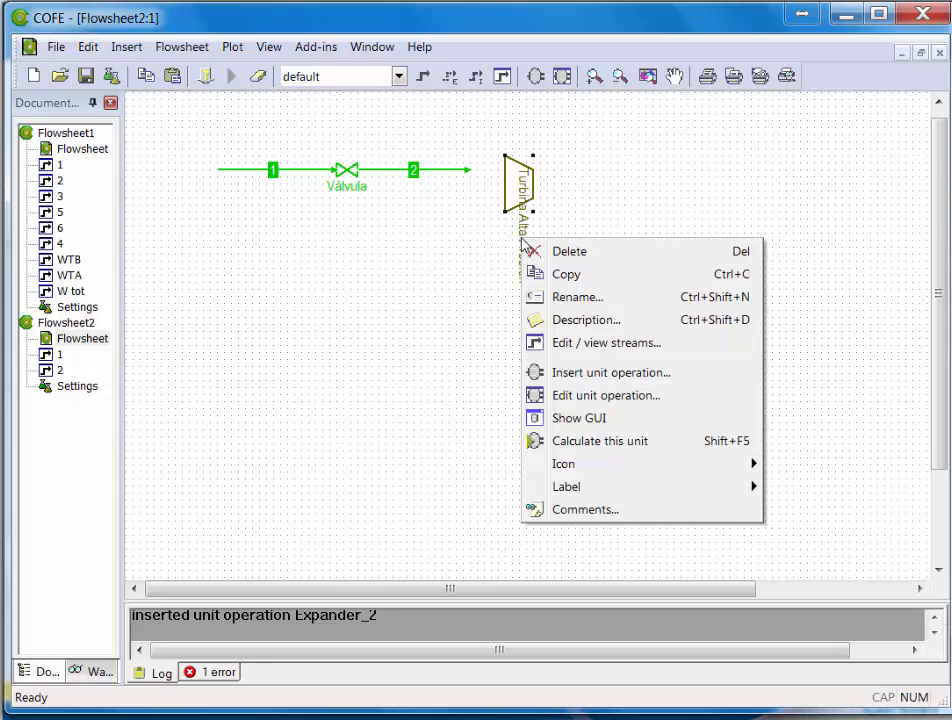
pyautogui.moveTo(582, 466)
pyautogui.click(830, 566)
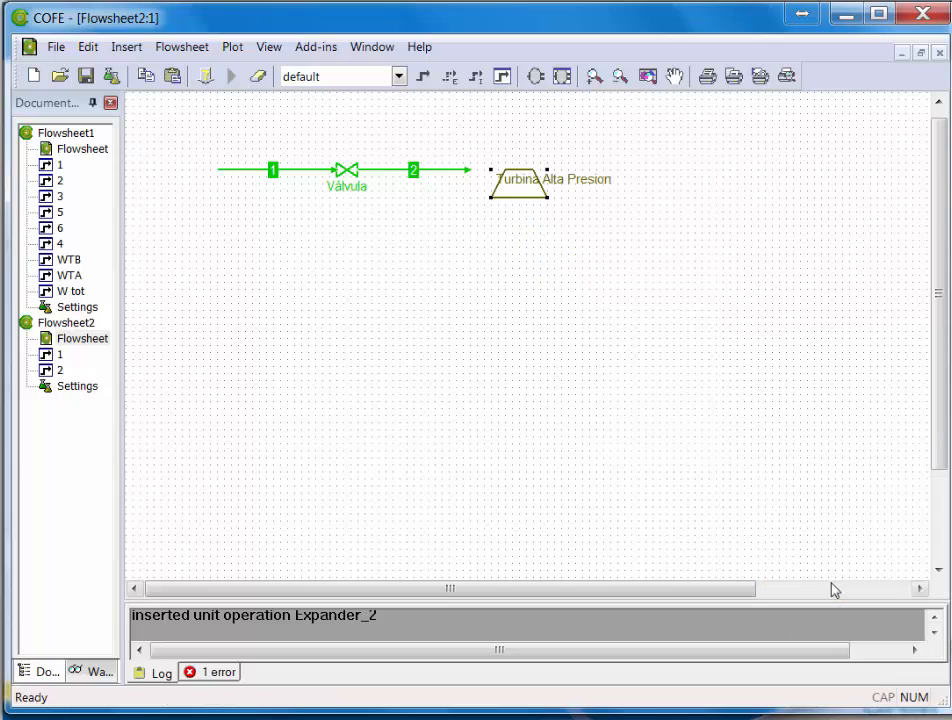
pyautogui.moveTo(531, 183); pyautogui.dragTo(512, 147)
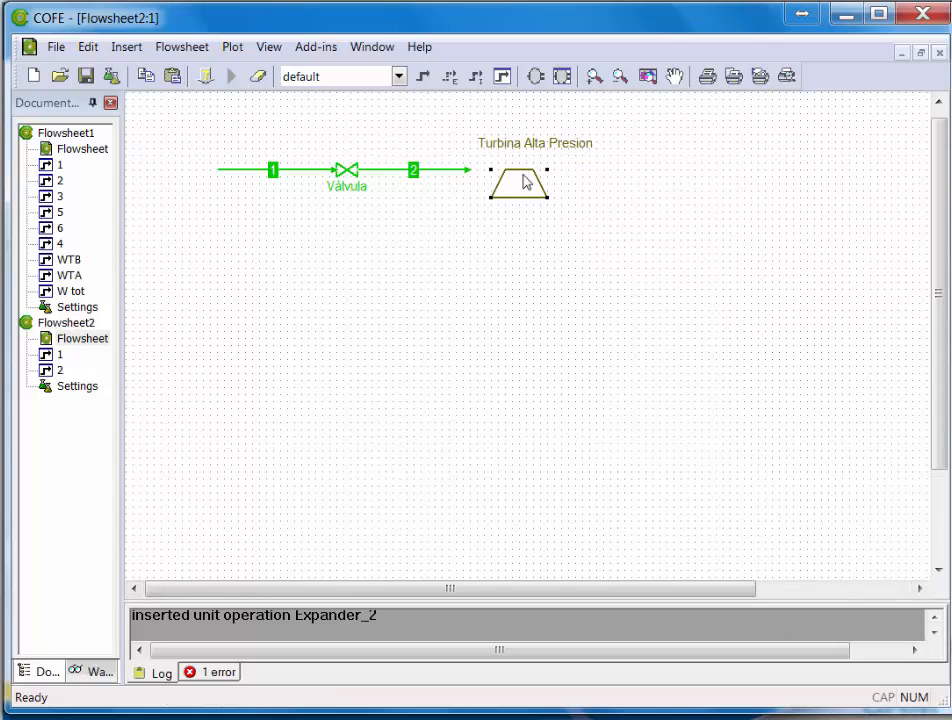
pyautogui.rightClick(528, 195)
pyautogui.moveTo(657, 414)
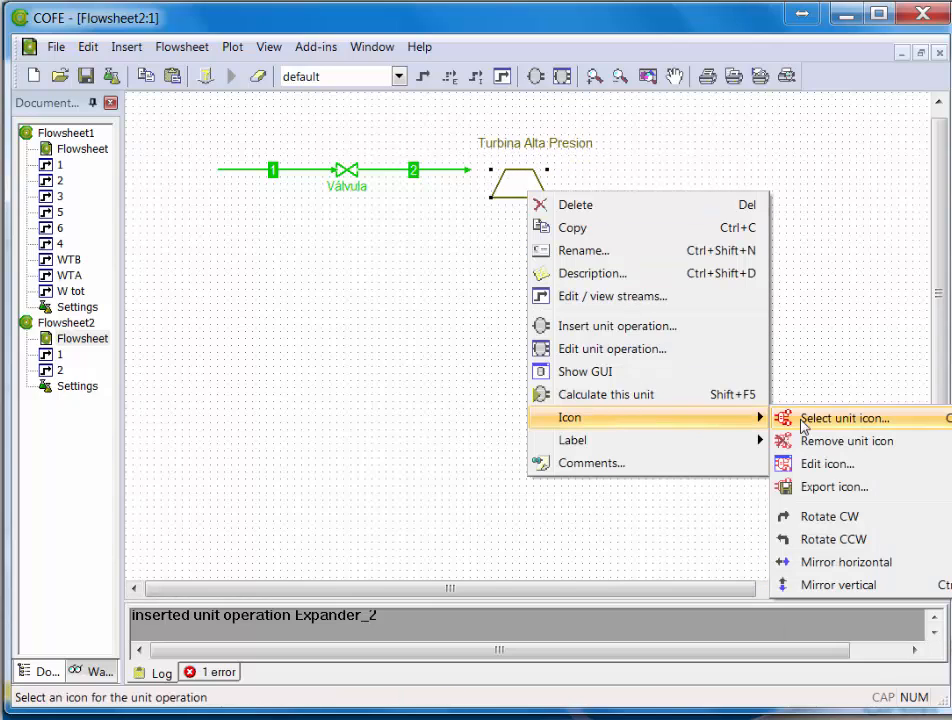
pyautogui.click(825, 516)
# Step: Rotate the turbine icon clockwise by two quarter turns so its narrow side faces stream 2
pyautogui.rightClick(524, 196)
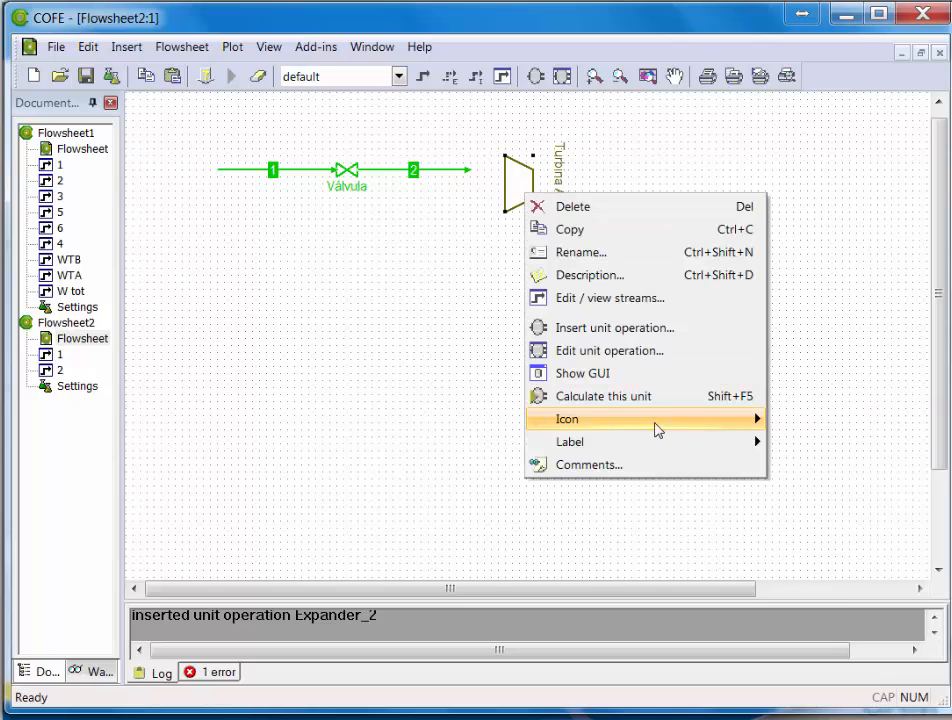
pyautogui.moveTo(657, 428)
pyautogui.click(790, 519)
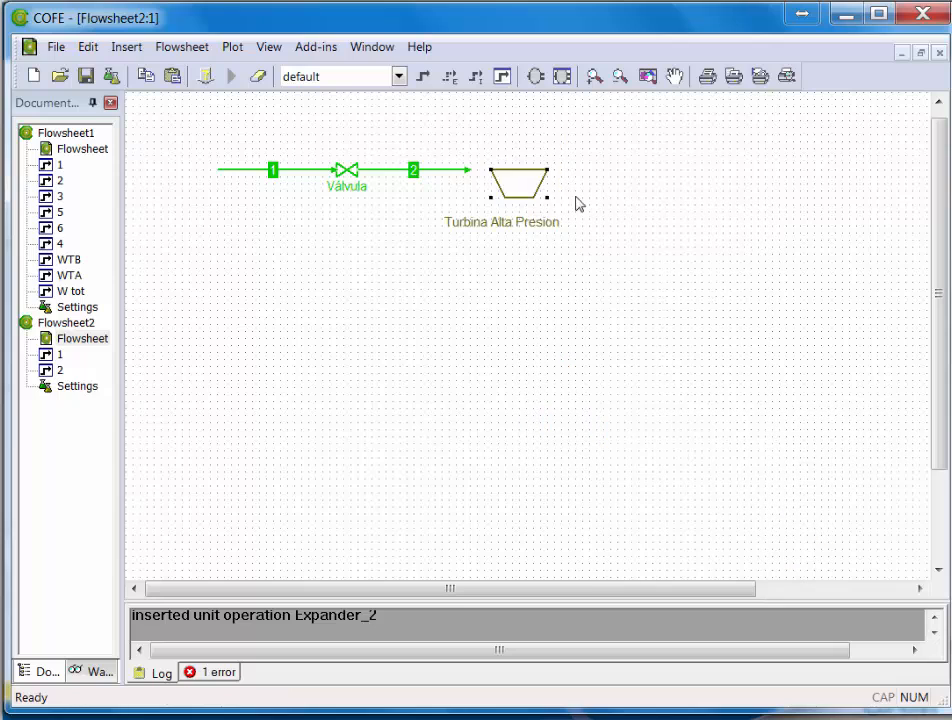
pyautogui.rightClick(527, 189)
pyautogui.moveTo(740, 414)
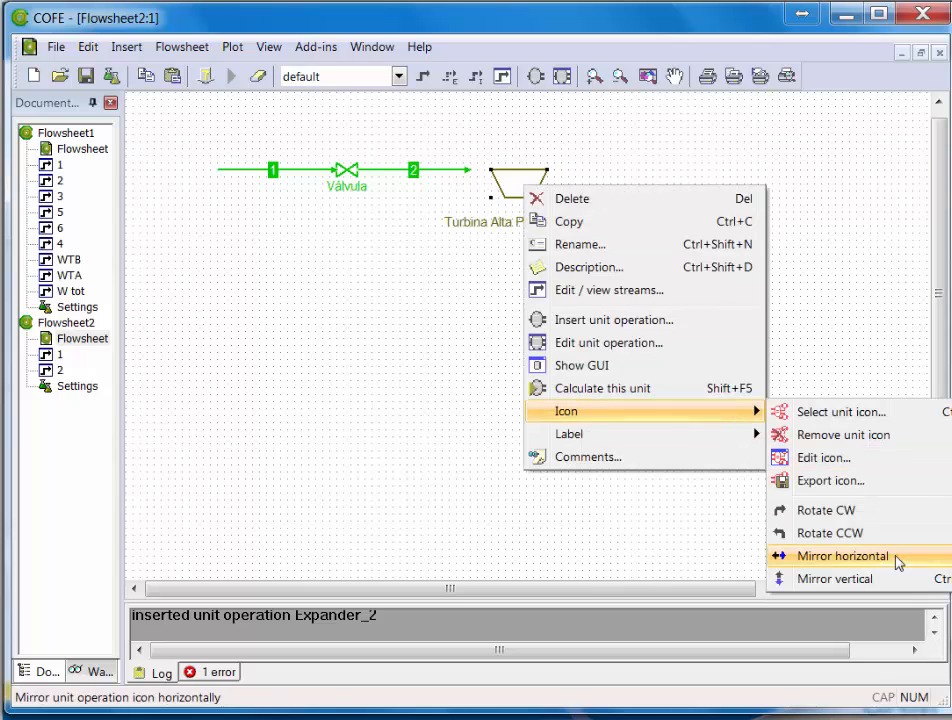
pyautogui.click(865, 518)
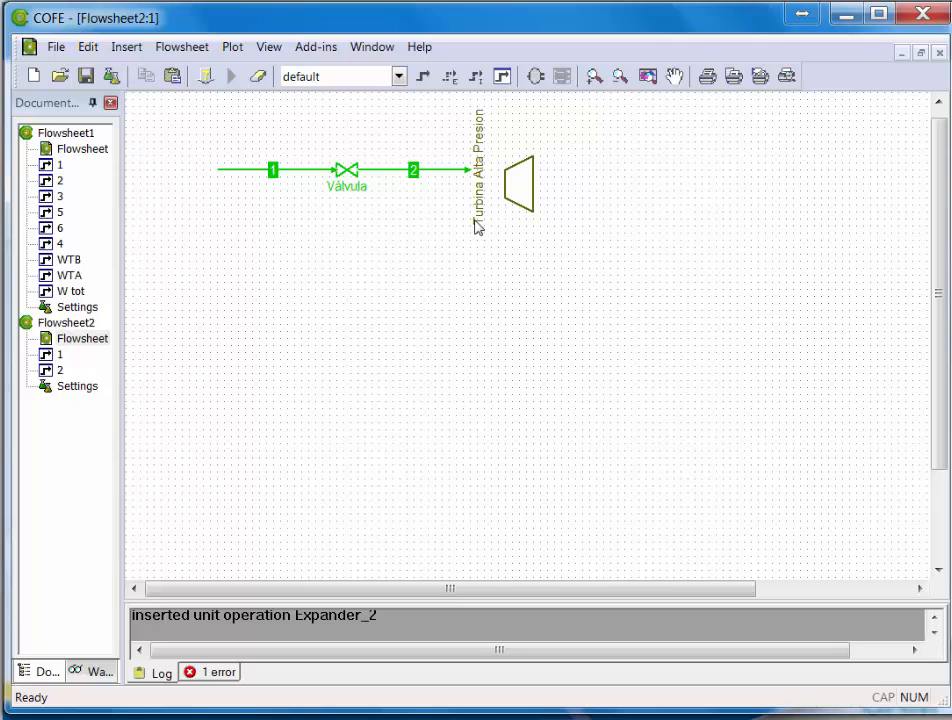
# Step: Rotate the turbine's label clockwise to horizontal and place it above the icon
pyautogui.rightClick(525, 183)
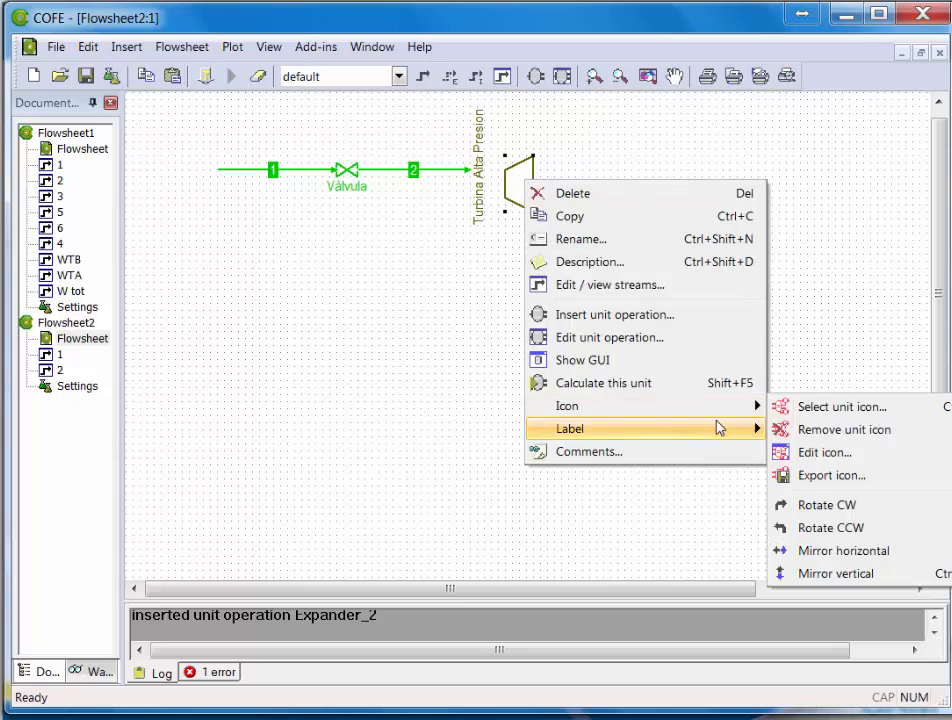
pyautogui.moveTo(718, 427)
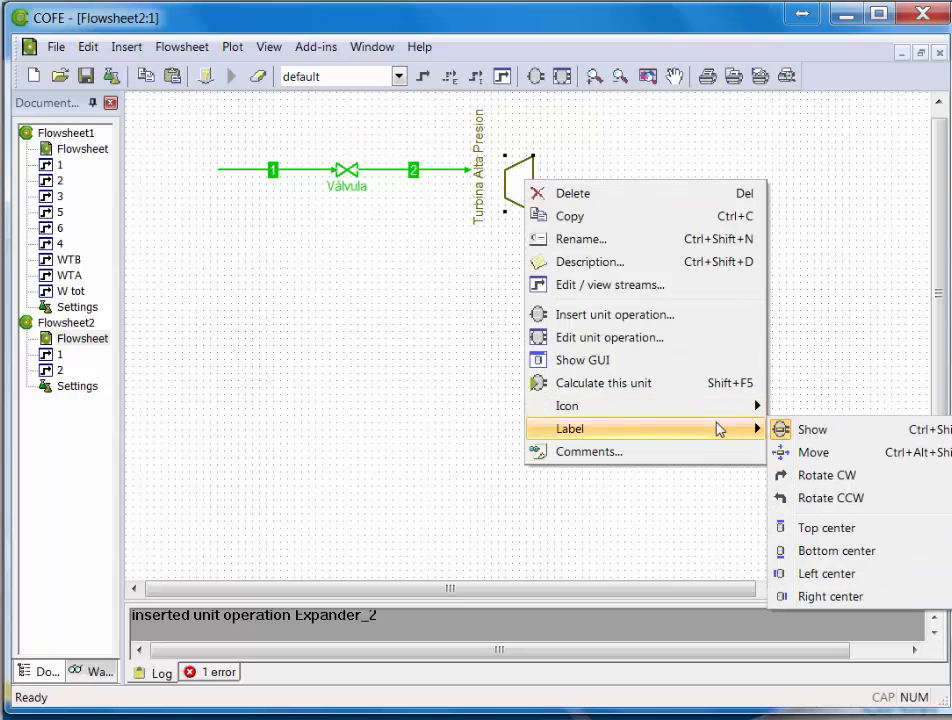
pyautogui.click(854, 476)
pyautogui.moveTo(476, 166); pyautogui.dragTo(512, 128)
# Step: Connect the turbine's inlet to stream 2 by moving the unit, and draw an outlet stream from its lower wide-side corner
pyautogui.moveTo(508, 177); pyautogui.dragTo(475, 227)
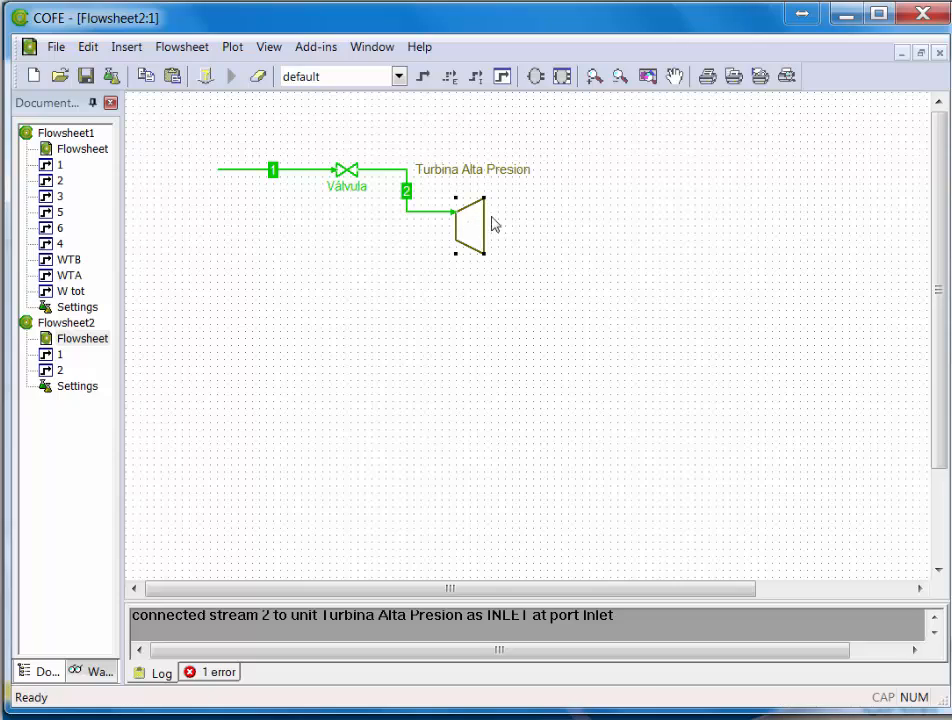
pyautogui.moveTo(520, 169); pyautogui.dragTo(533, 176)
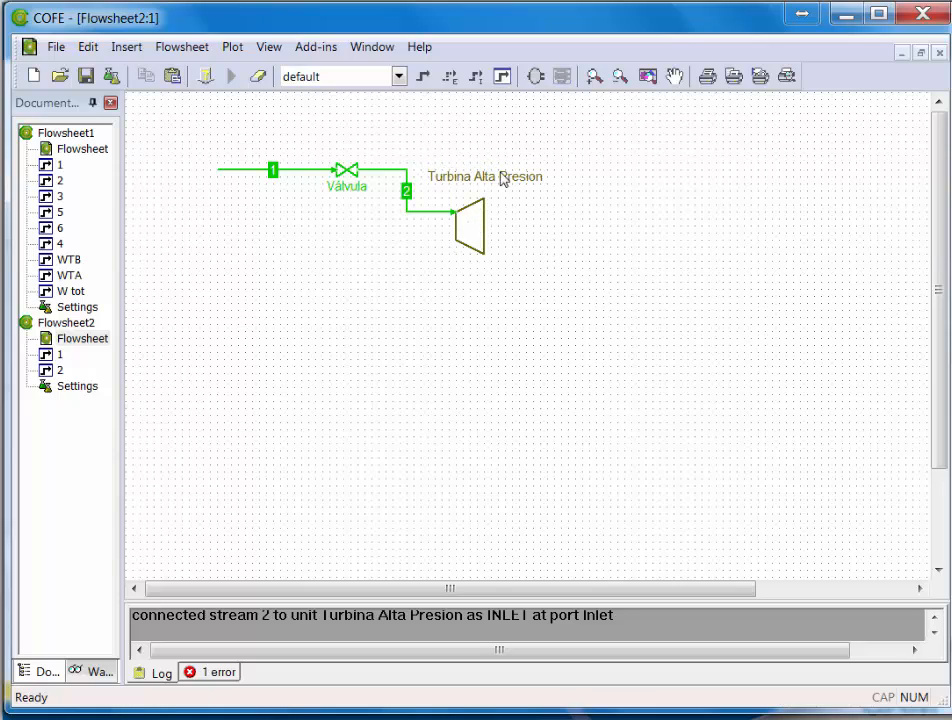
pyautogui.click(425, 78)
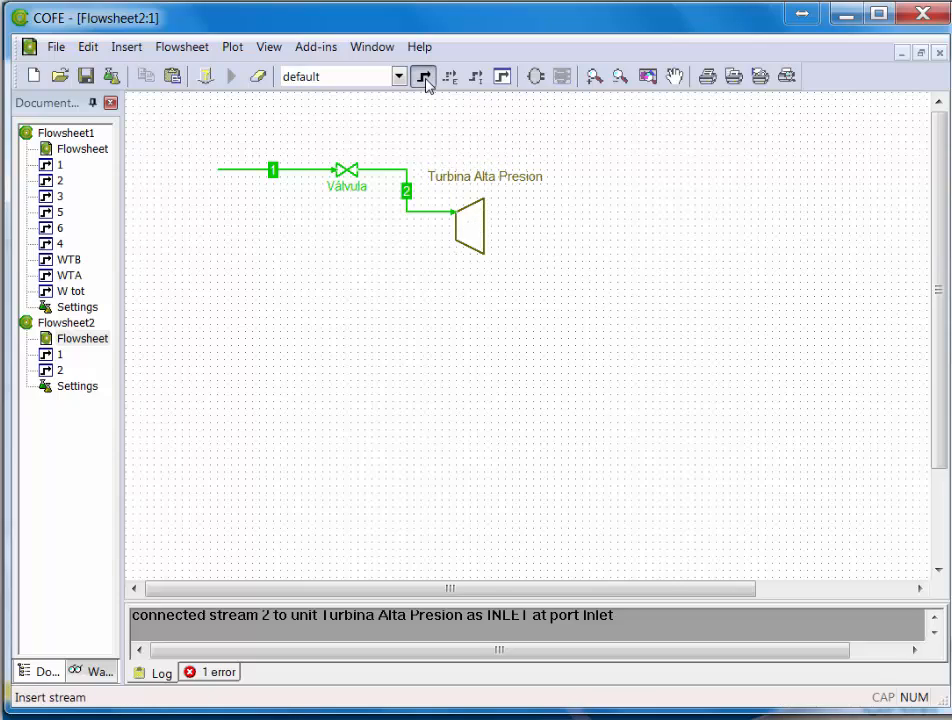
pyautogui.click(484, 254)
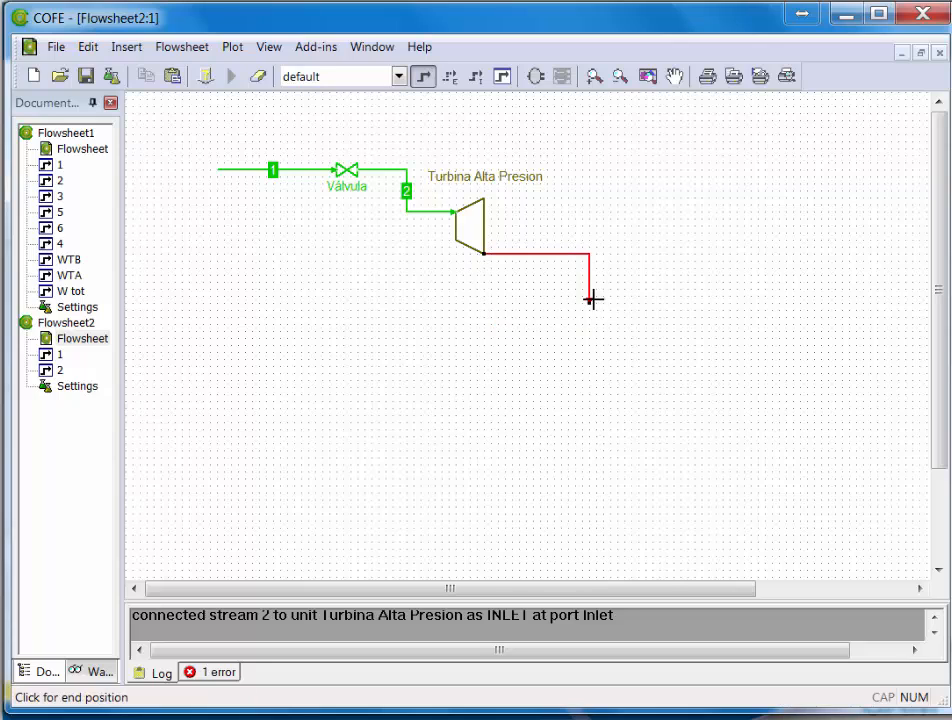
pyautogui.click(540, 323)
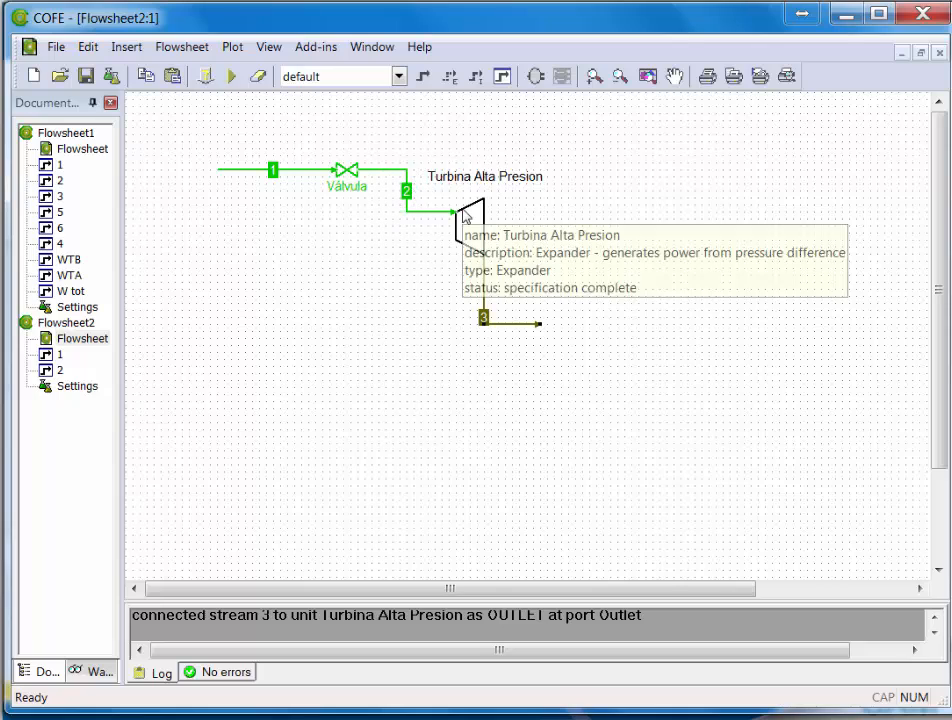
# Step: Specify stream 3 with a pressure of 2.8 kg-f/cm², a temperature of 25 °C and a flow of 1 kg/h
pyautogui.moveTo(472, 236)
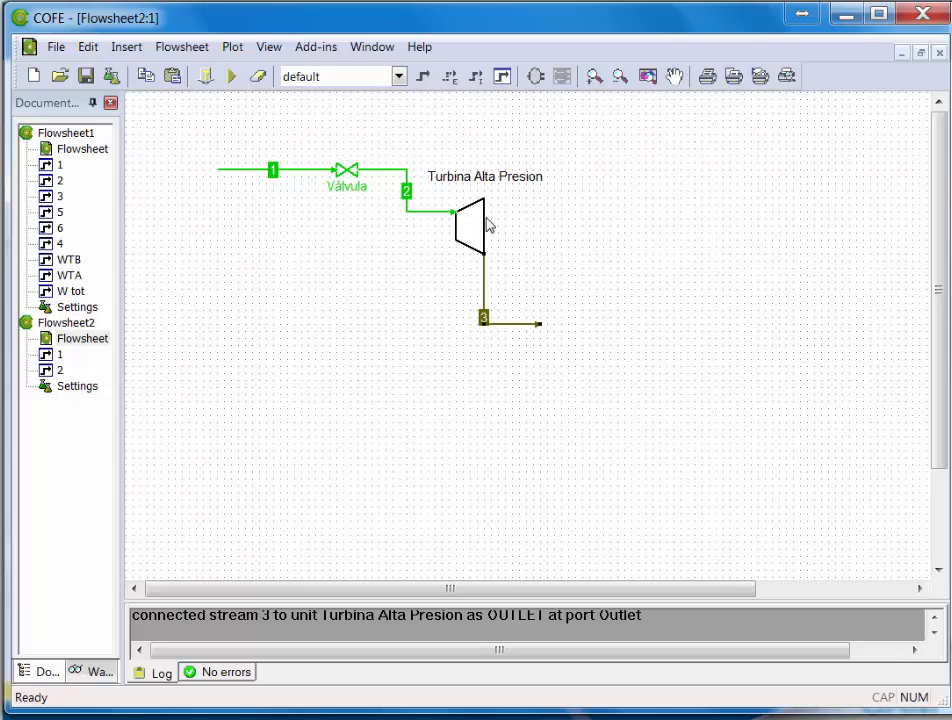
pyautogui.doubleClick(517, 325)
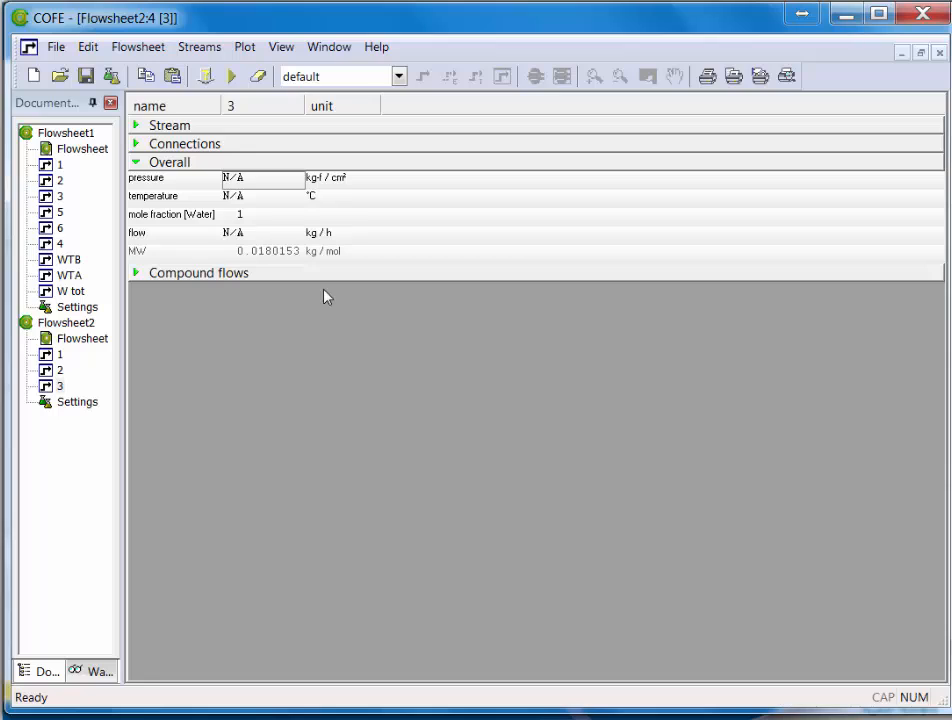
pyautogui.click(234, 182)
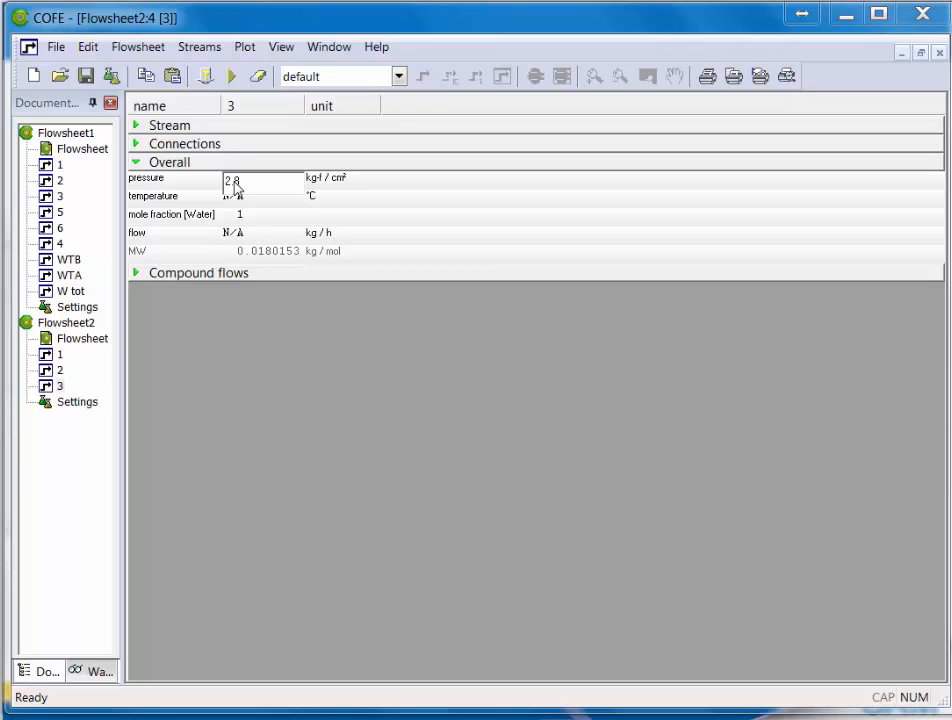
pyautogui.press('Return')
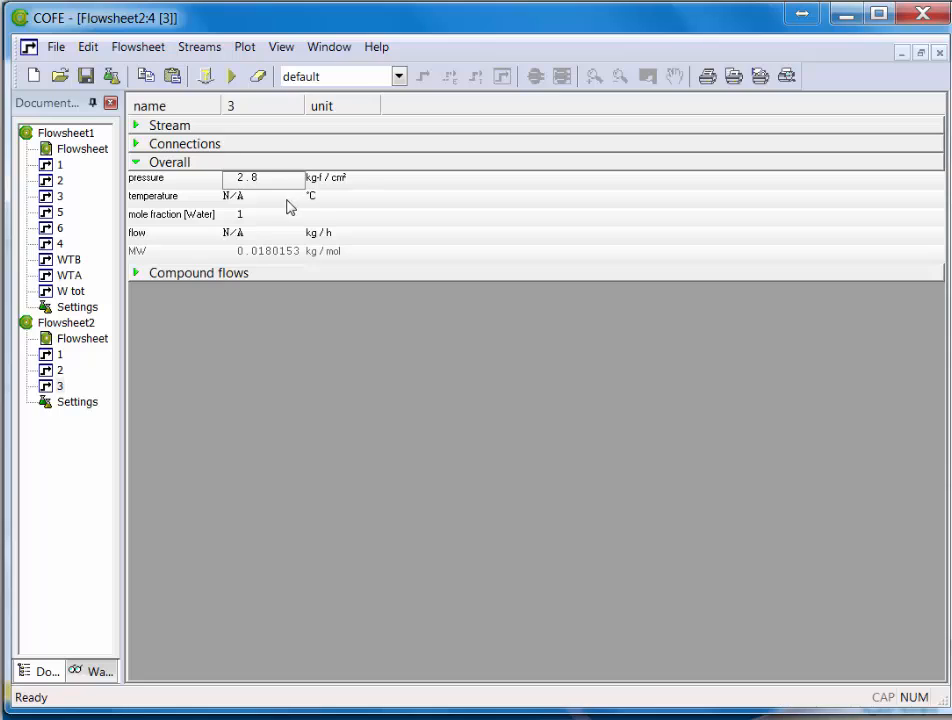
pyautogui.click(235, 199)
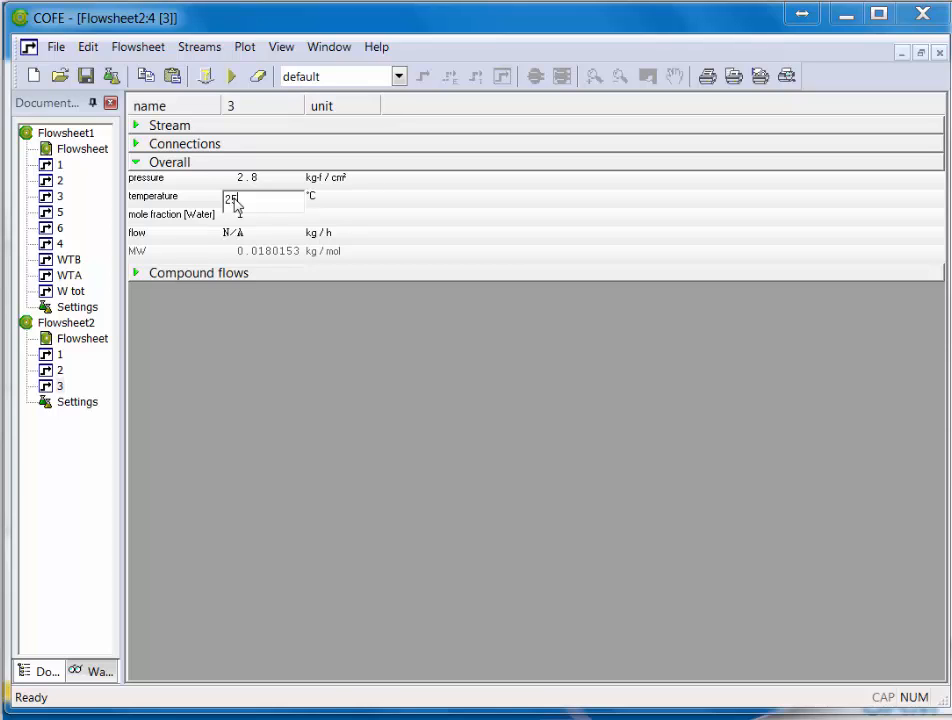
pyautogui.press('Return')
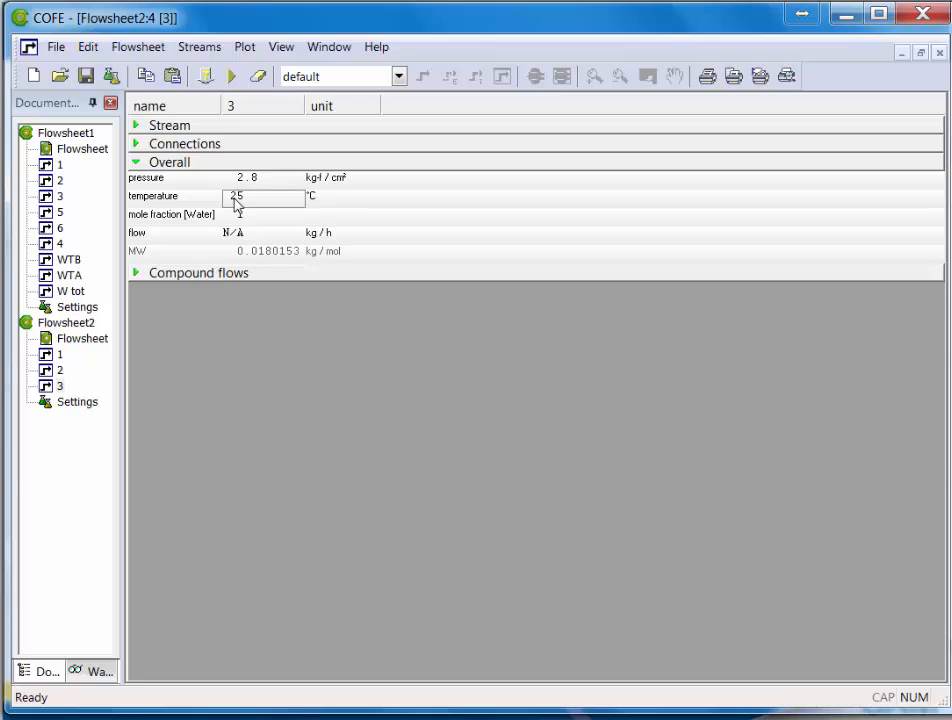
pyautogui.click(230, 237)
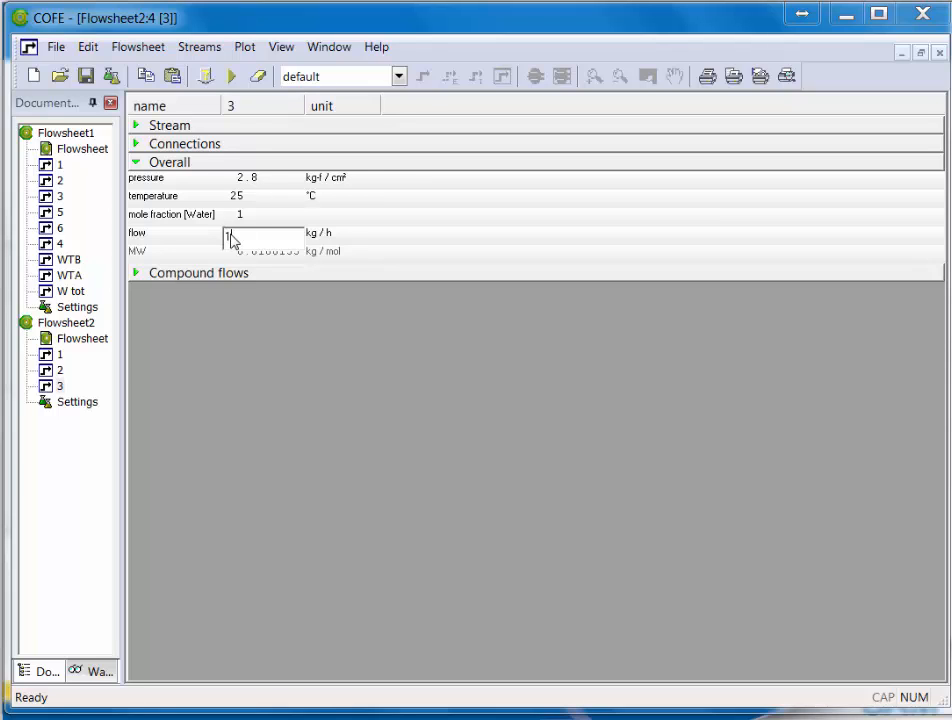
pyautogui.press('Return')
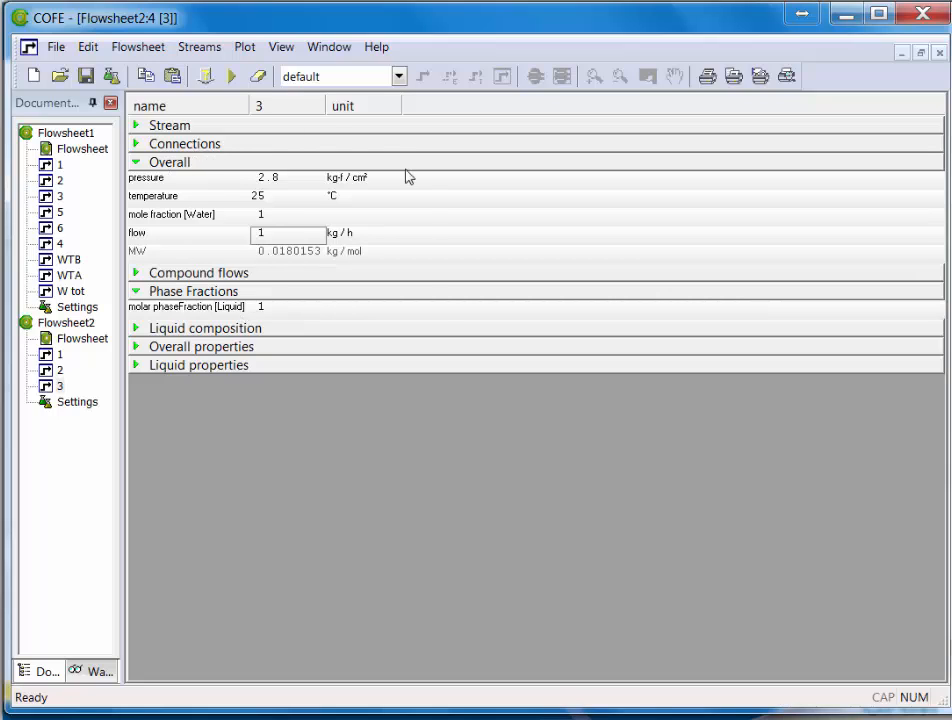
# Step: Flash stream 3 to a molar vapor fraction of 1 at its current pressure, and show its vapor and liquid properties
pyautogui.click(262, 309)
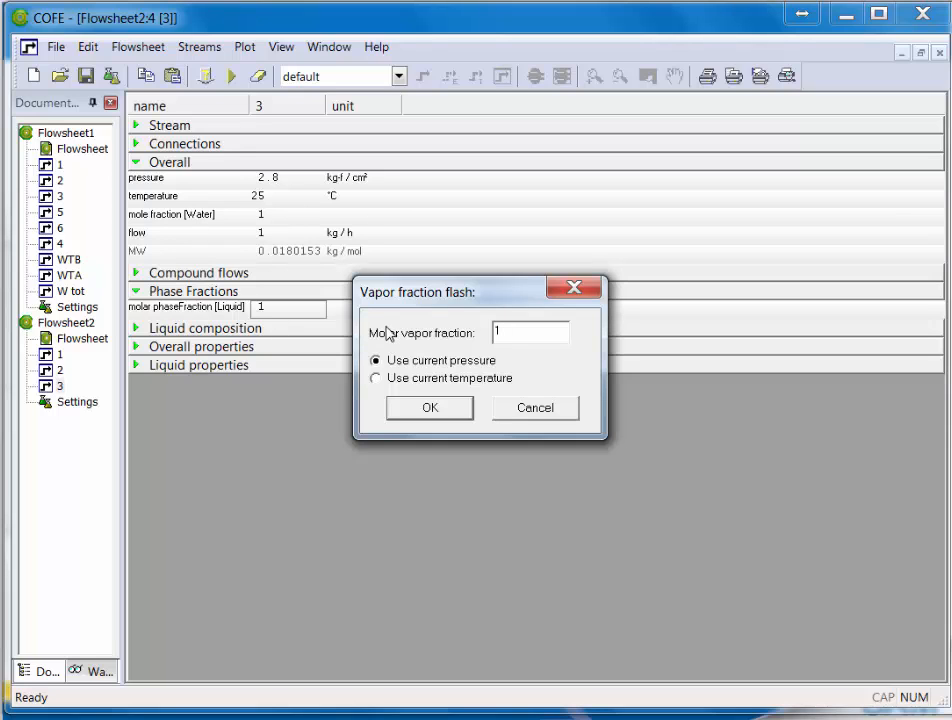
pyautogui.click(436, 418)
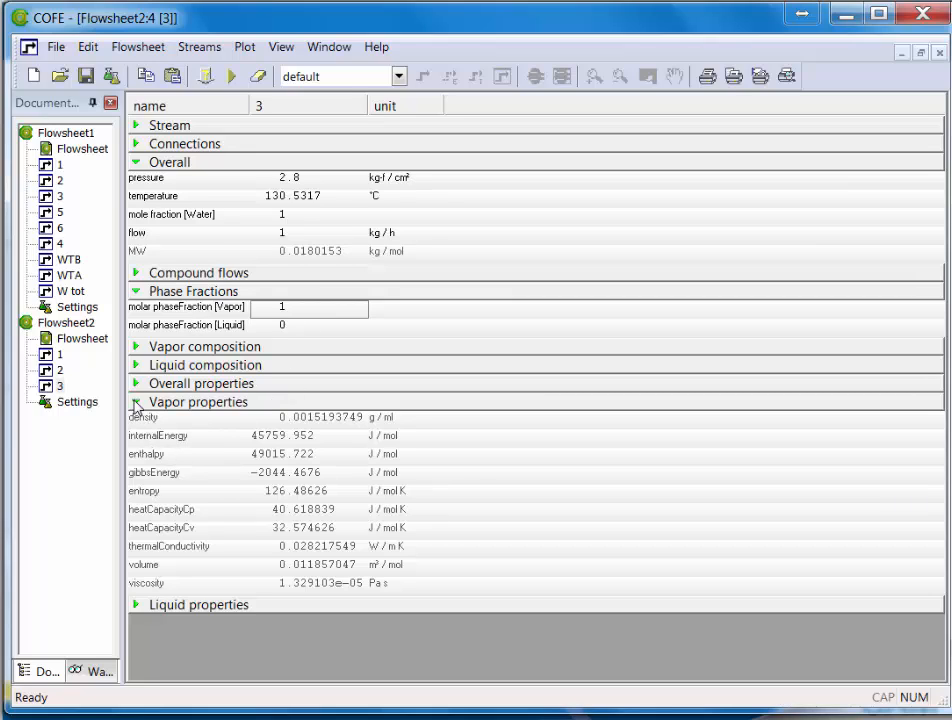
pyautogui.click(136, 402)
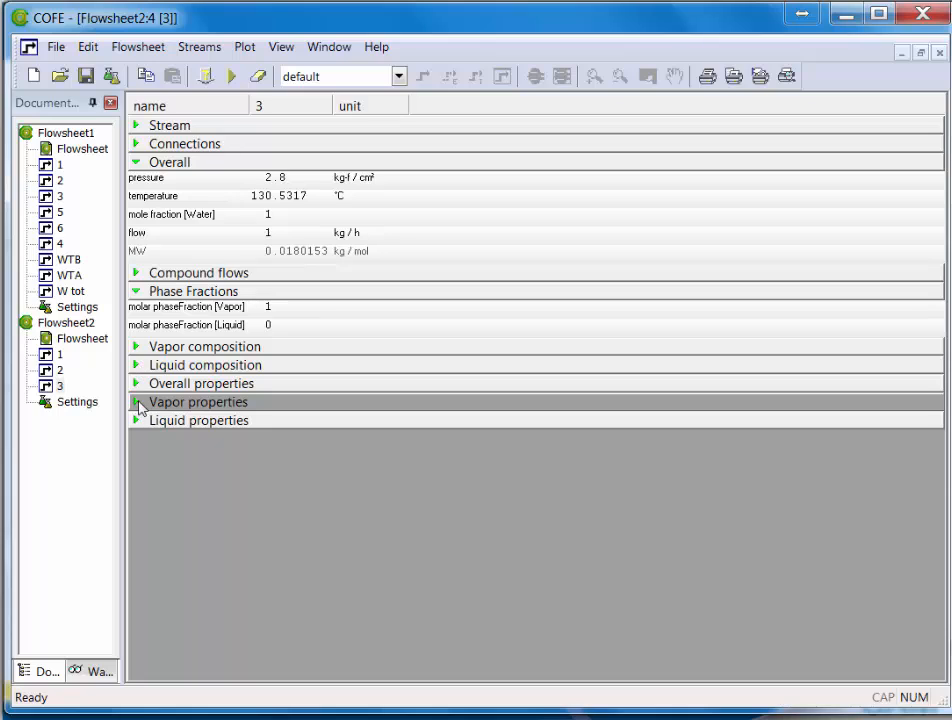
pyautogui.click(136, 404)
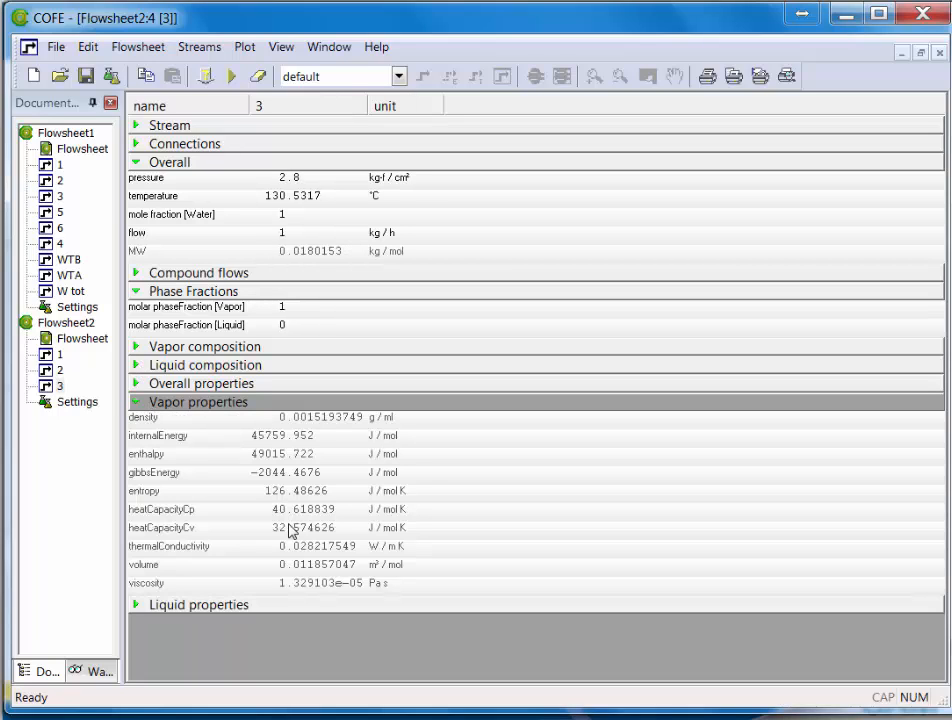
pyautogui.click(136, 606)
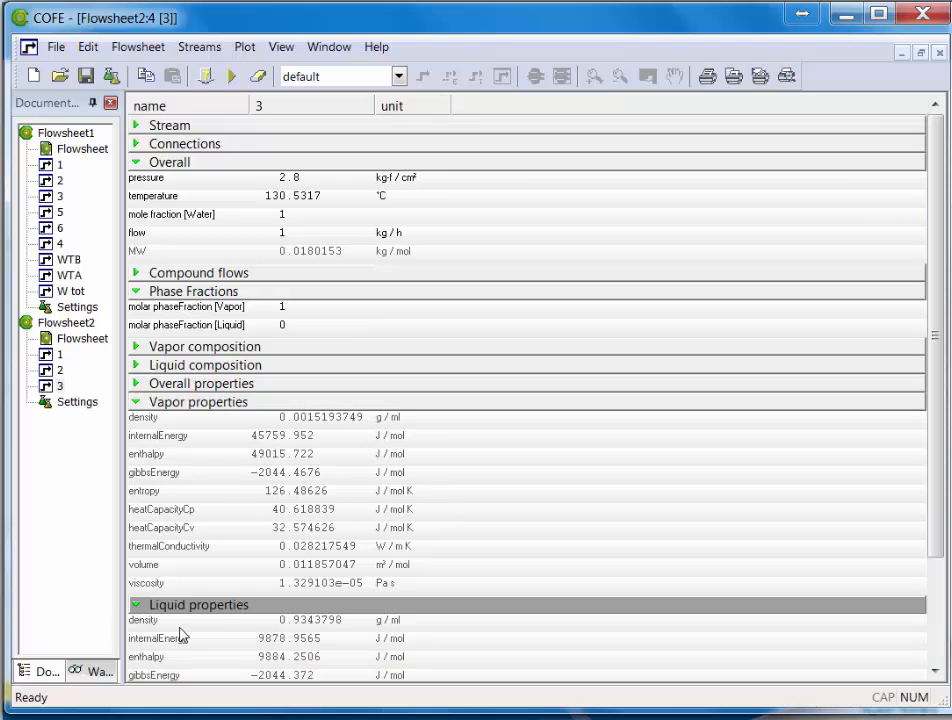
pyautogui.scroll(-3, 230, 594)
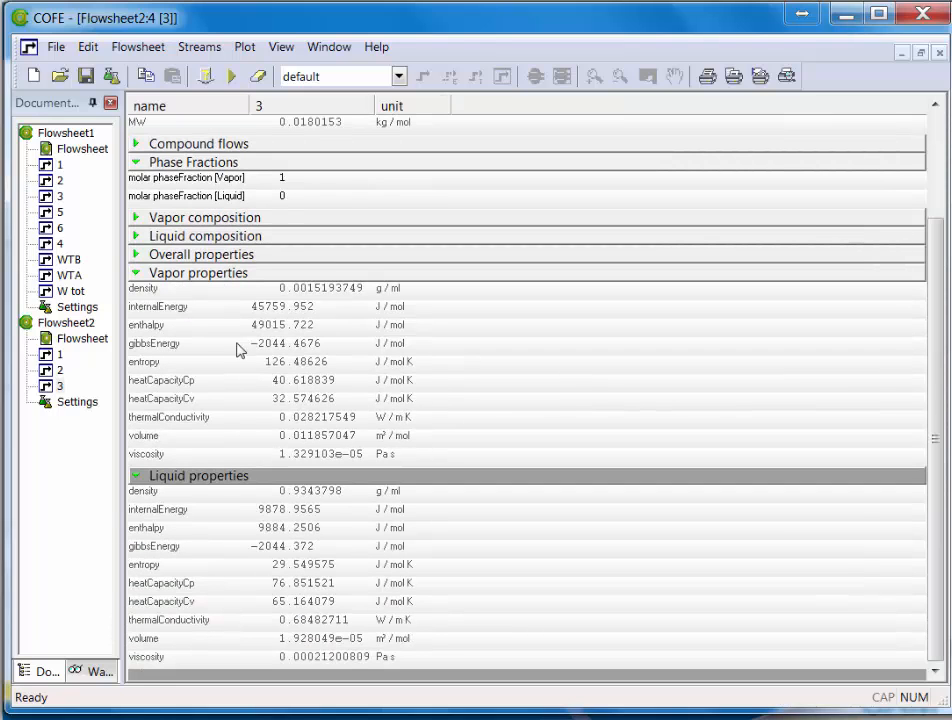
# Step: Show stream 3's overall properties and change the enthalpy unit to kJ/kg
pyautogui.click(136, 254)
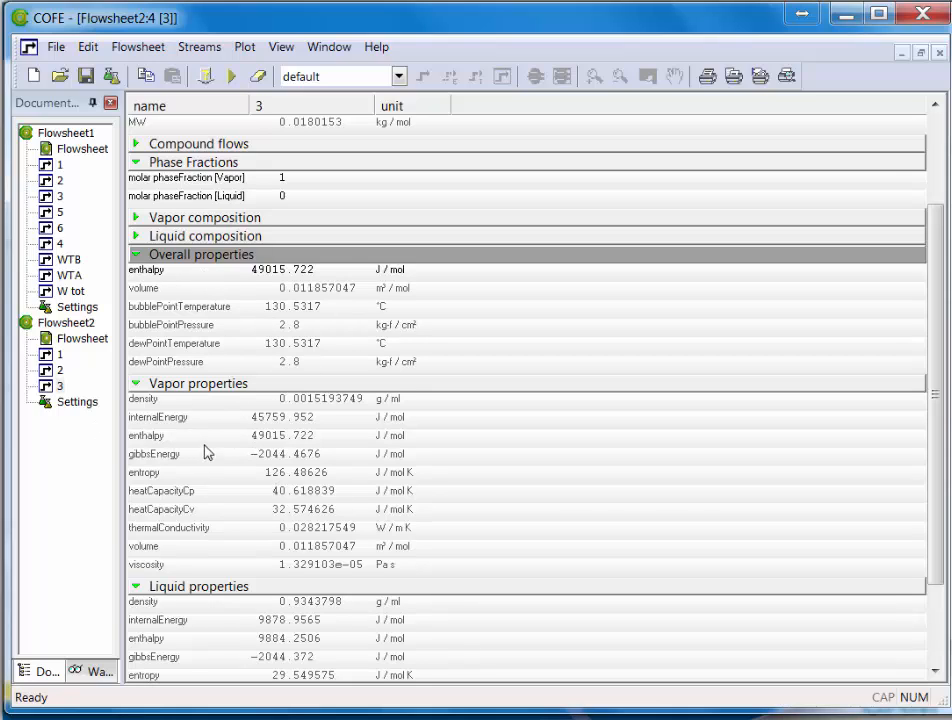
pyautogui.click(380, 272)
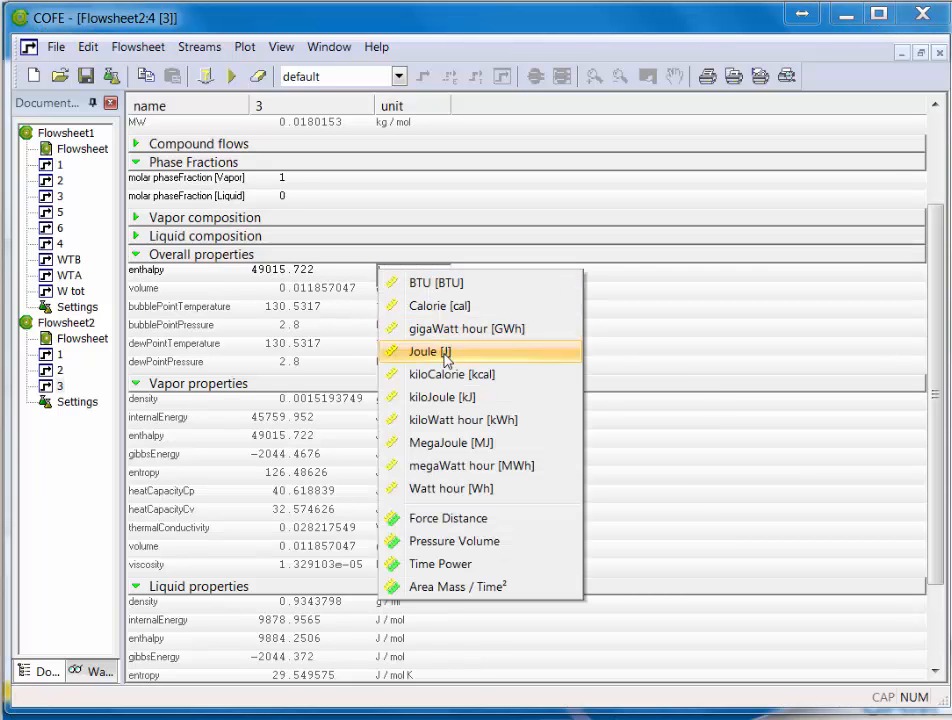
pyautogui.click(445, 399)
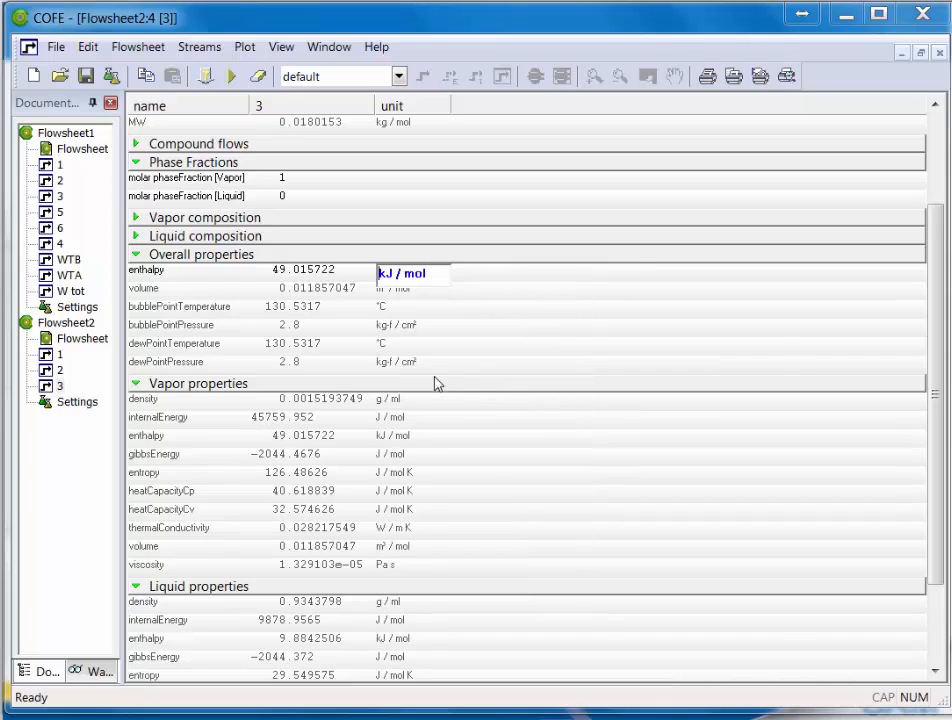
pyautogui.click(414, 270)
pyautogui.click(484, 356)
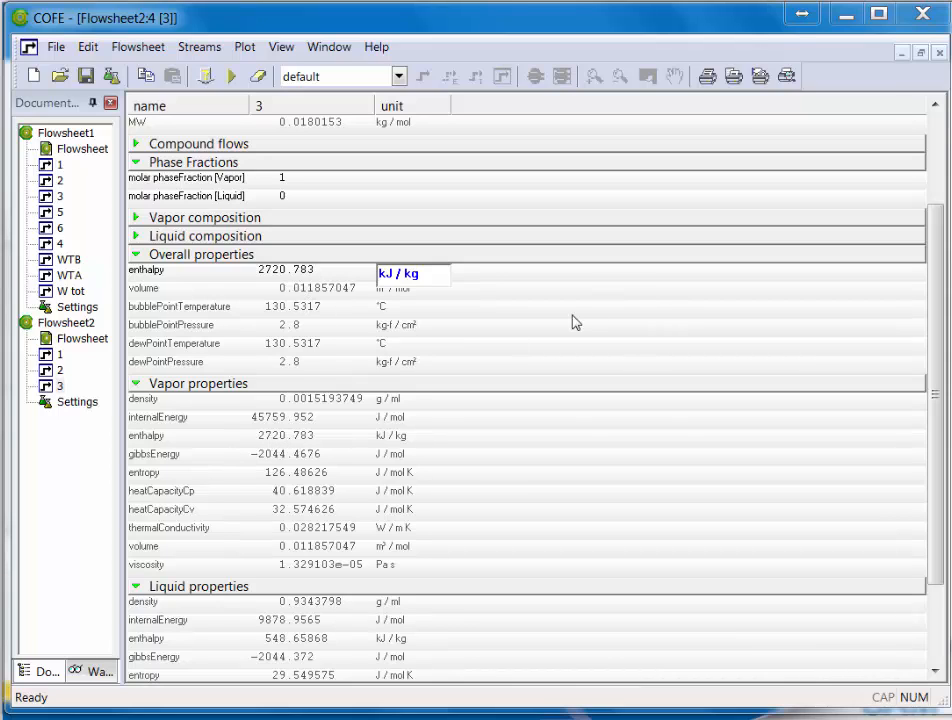
pyautogui.click(528, 27)
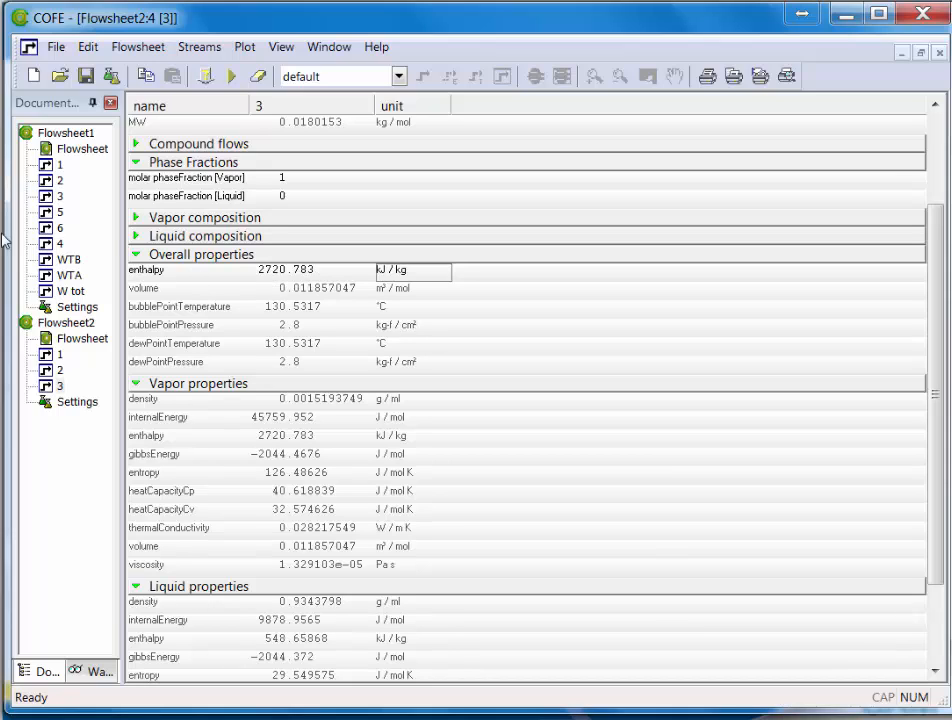
# Step: Open stream 2's data from the Flowsheet2 diagram to examine its overall enthalpy, and collapse its vapor properties
pyautogui.doubleClick(75, 340)
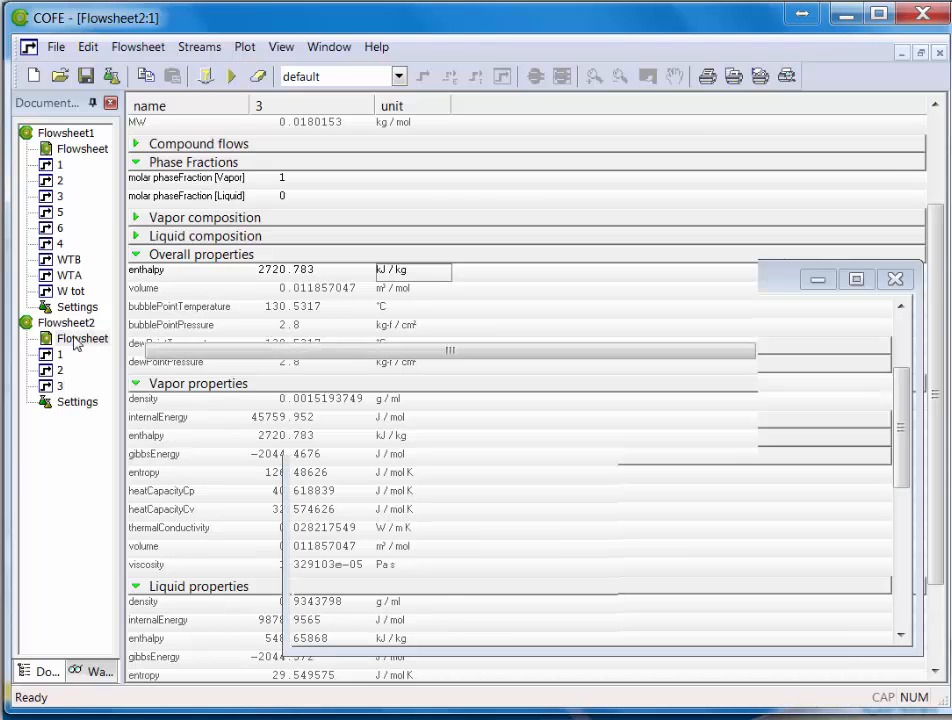
pyautogui.moveTo(430, 222)
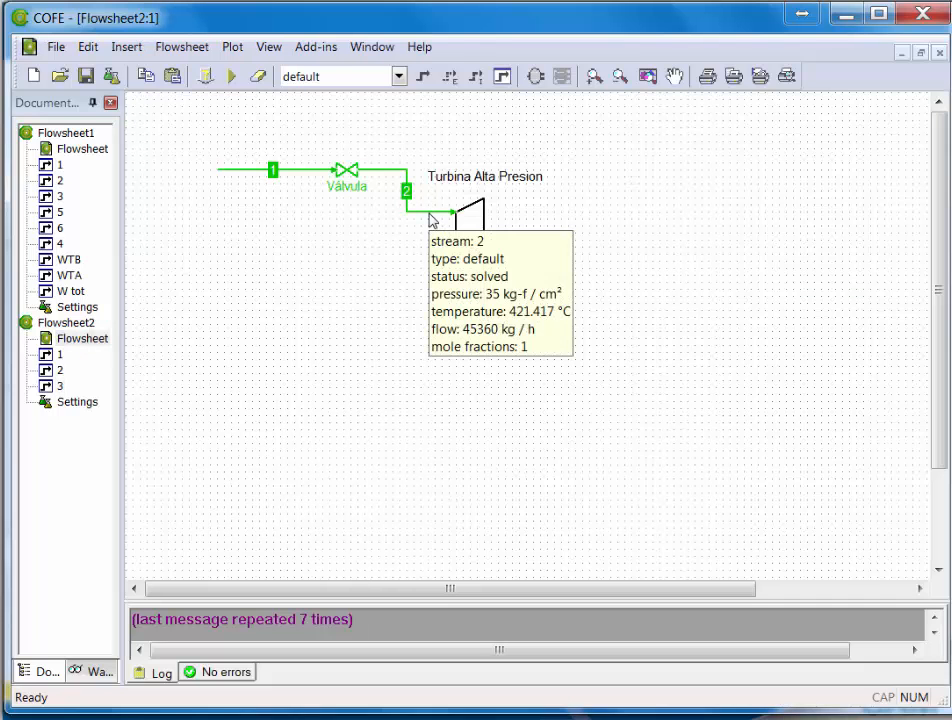
pyautogui.doubleClick(430, 214)
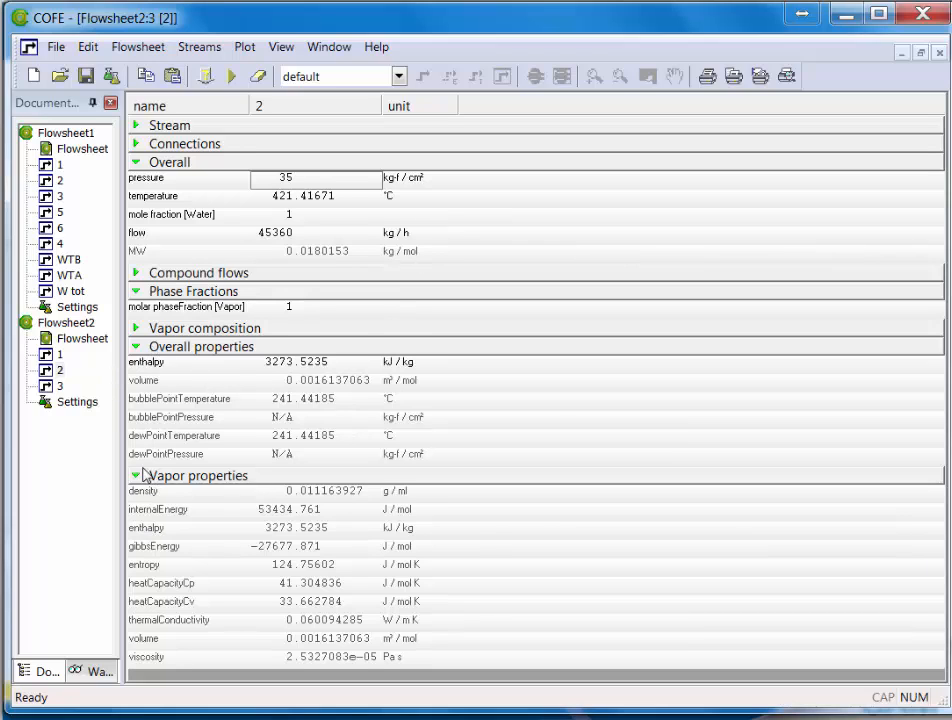
pyautogui.click(137, 478)
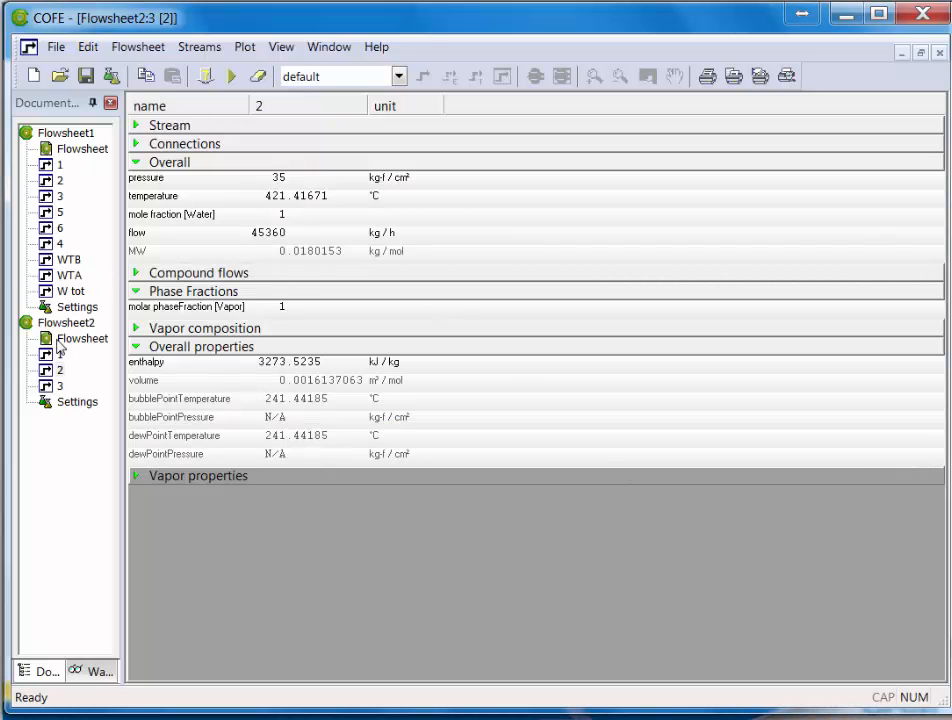
# Step: Set the Turbina Alta Presion unit in the flowsheet to be specified by outlet pressure and energy generation
pyautogui.doubleClick(82, 338)
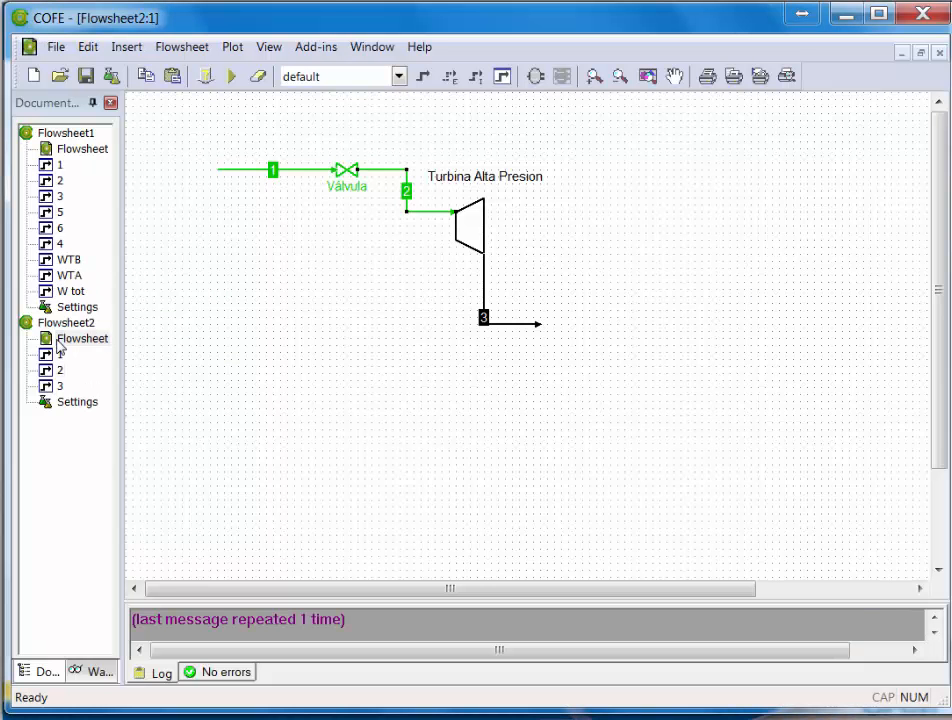
pyautogui.doubleClick(476, 233)
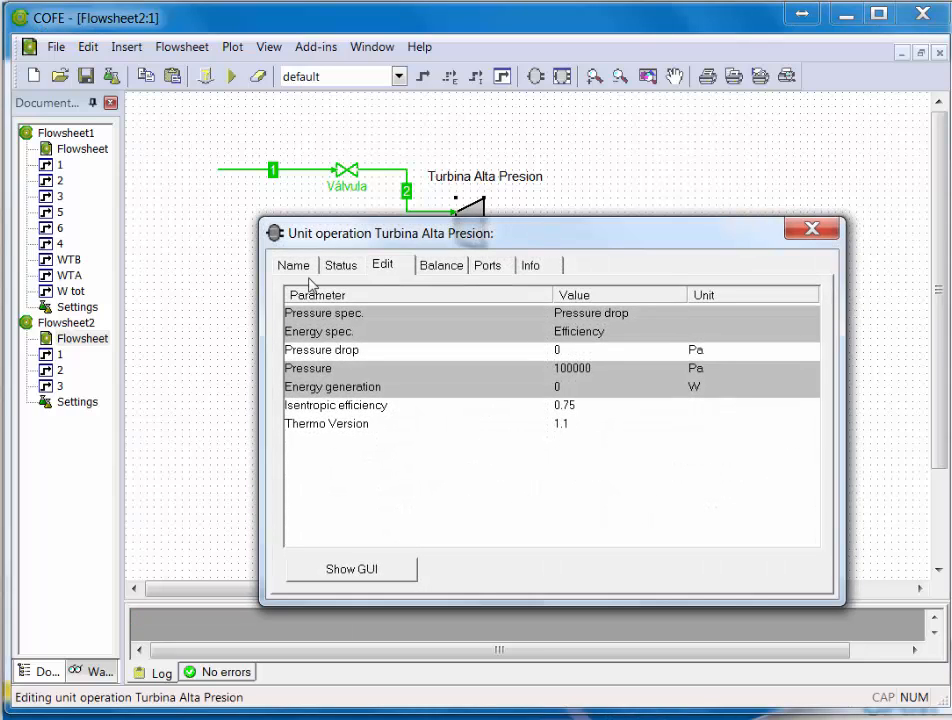
pyautogui.click(389, 575)
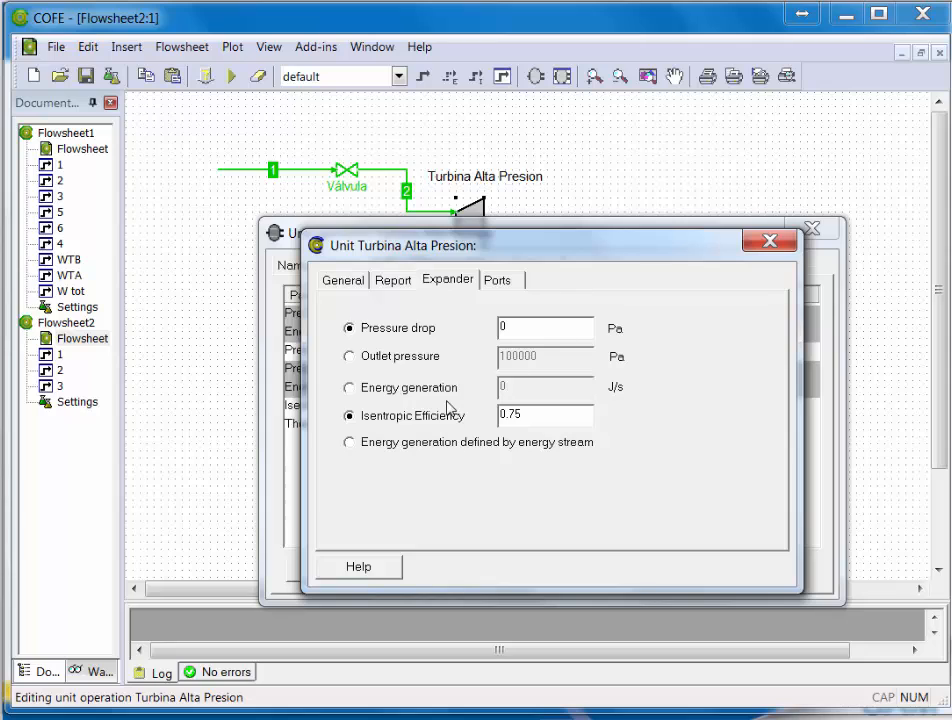
pyautogui.click(348, 388)
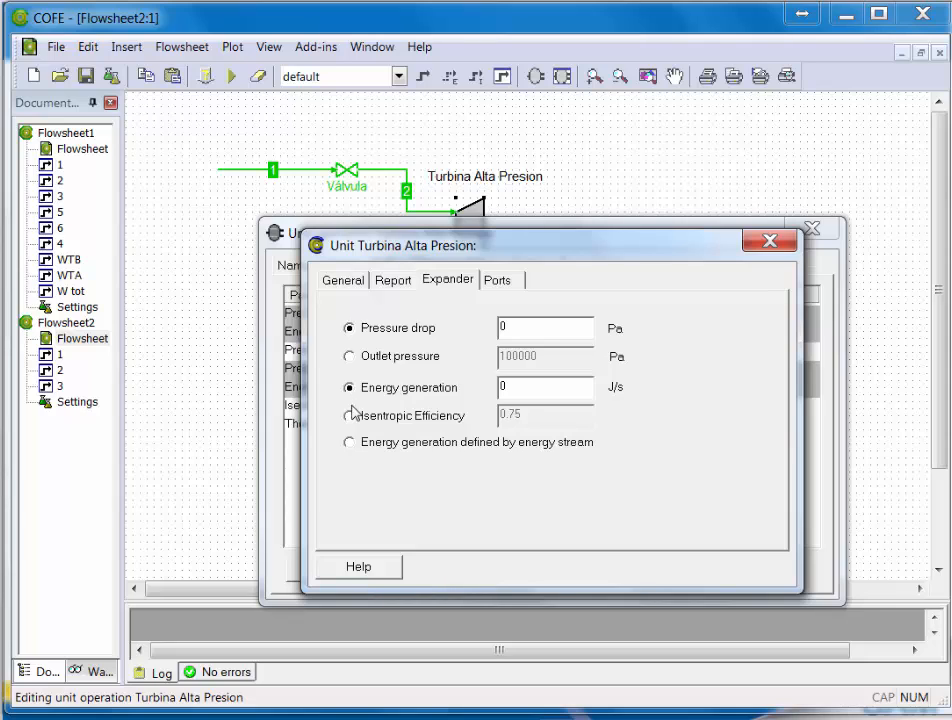
pyautogui.click(349, 417)
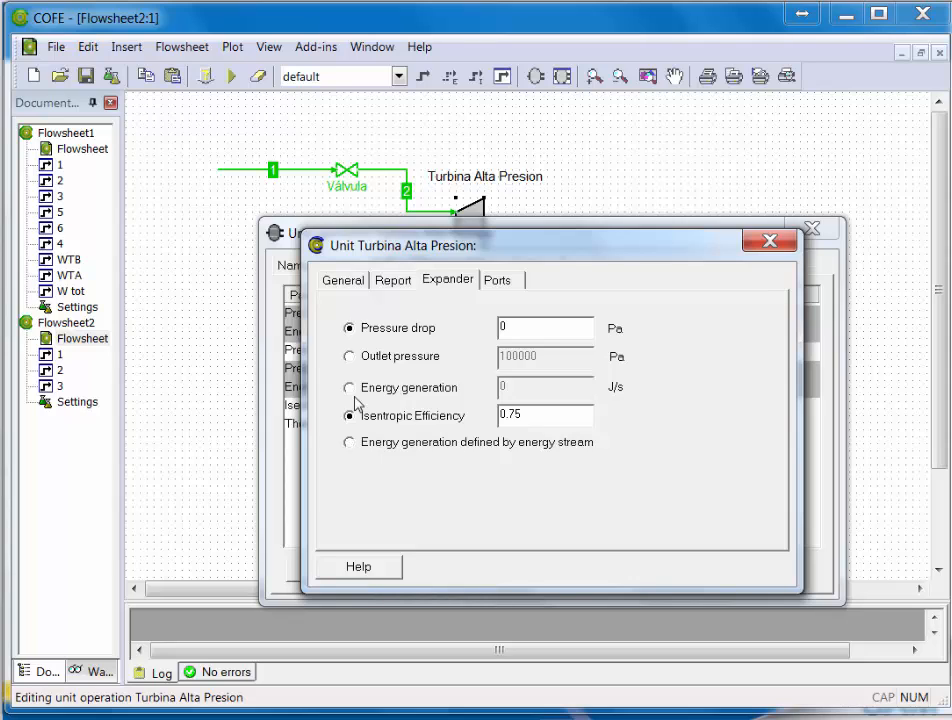
pyautogui.click(348, 357)
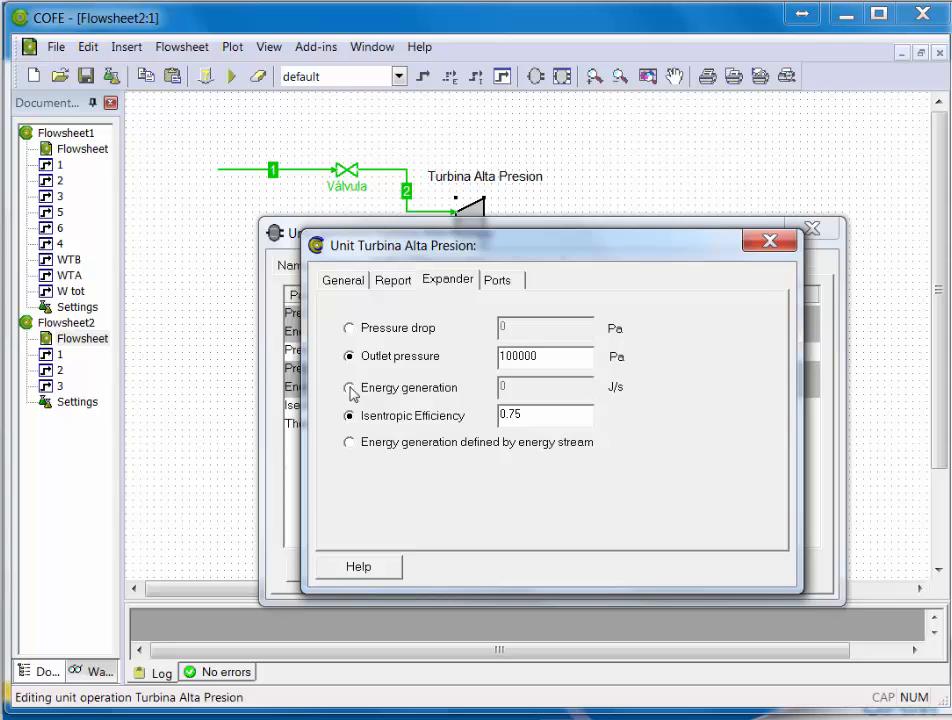
pyautogui.click(349, 388)
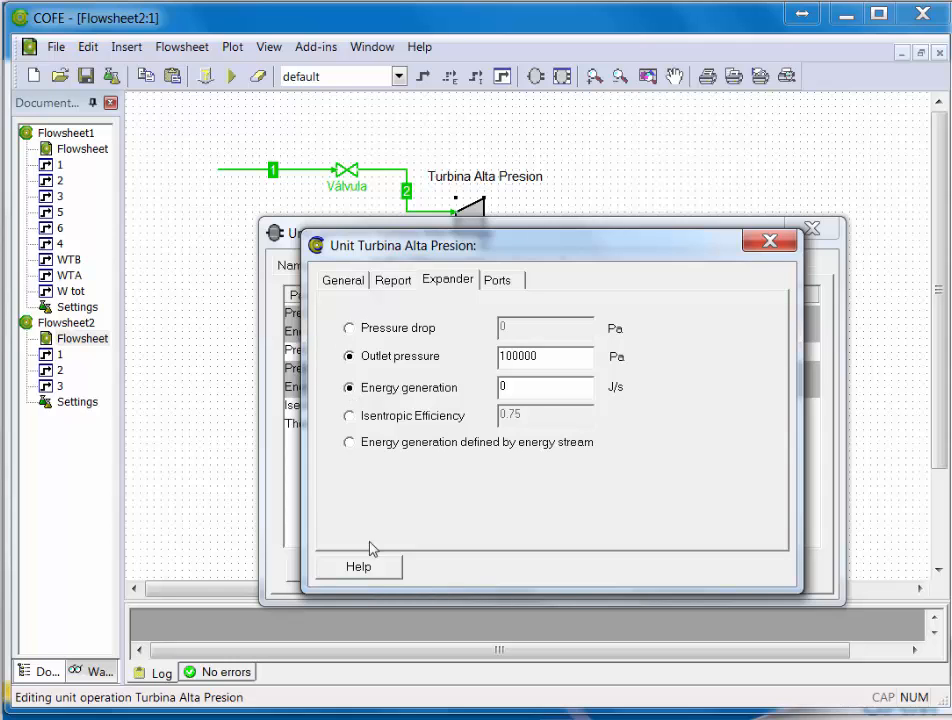
pyautogui.click(768, 241)
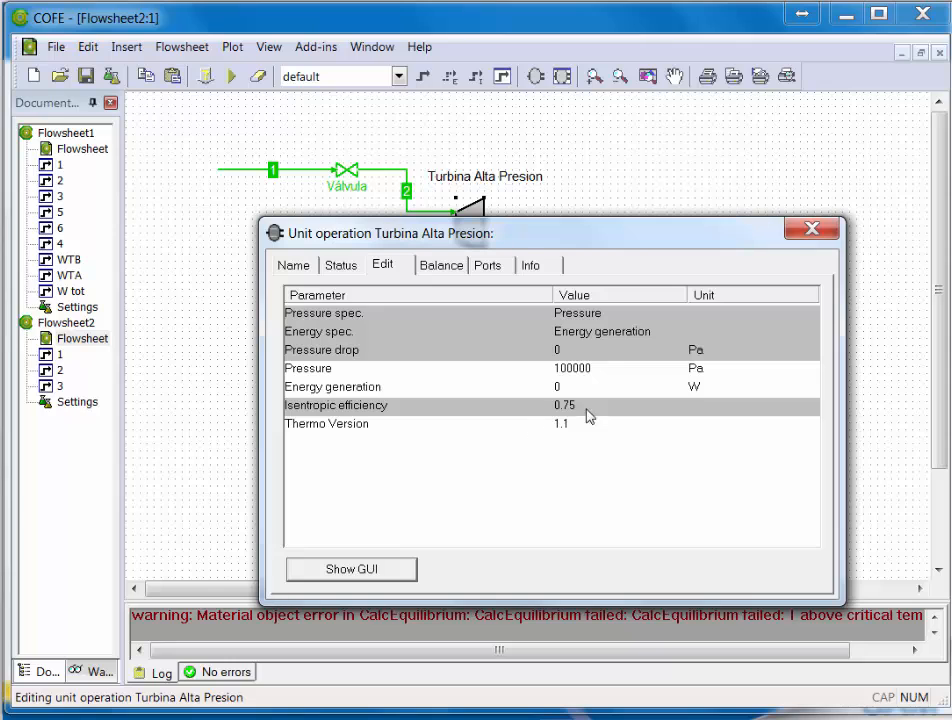
# Step: Change the turbine's pressure unit to kg-f/cm² and set the outlet pressure to 2.8
pyautogui.click(700, 369)
pyautogui.click(700, 369)
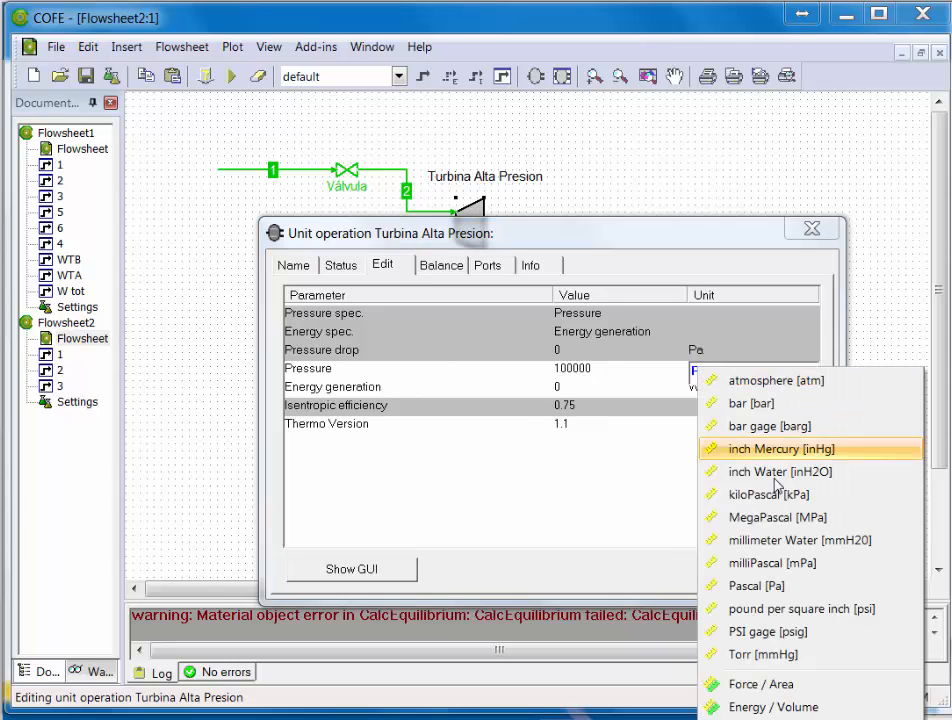
pyautogui.click(761, 684)
pyautogui.click(696, 375)
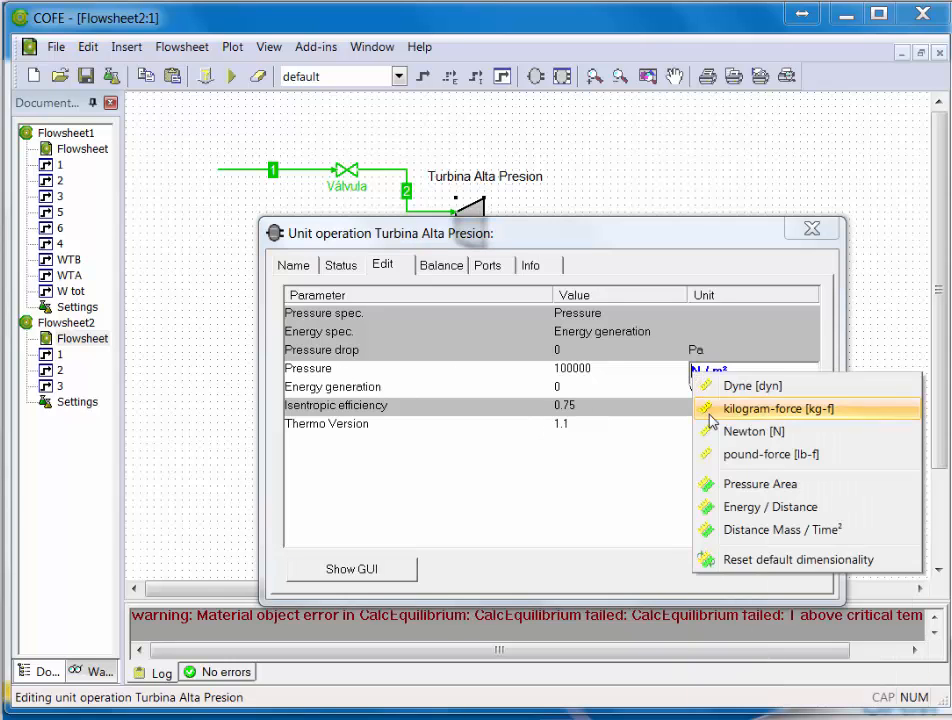
pyautogui.click(740, 408)
pyautogui.click(731, 369)
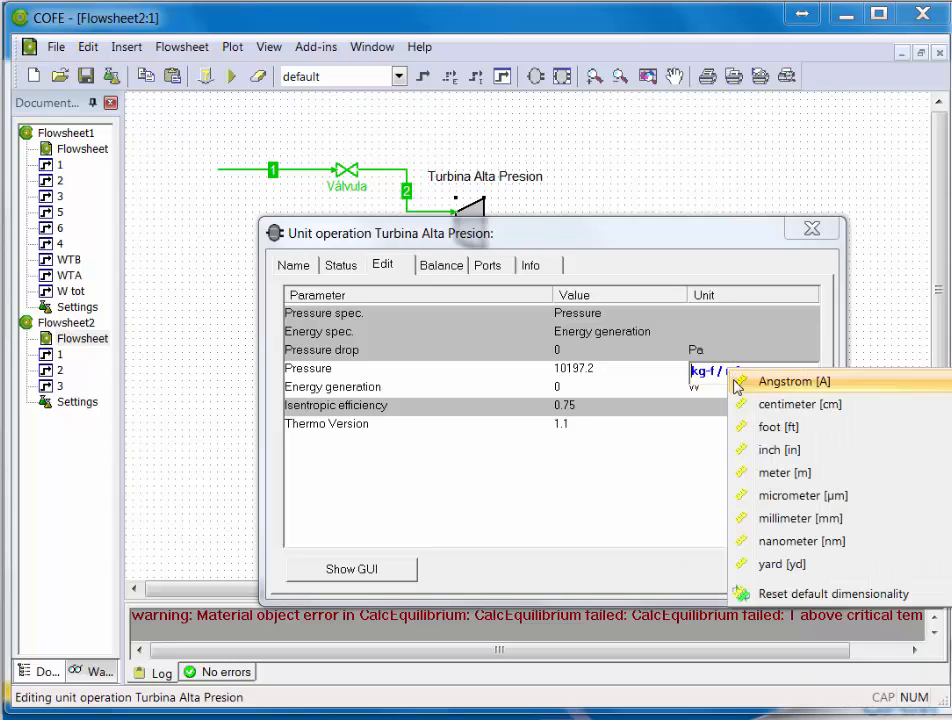
pyautogui.click(800, 410)
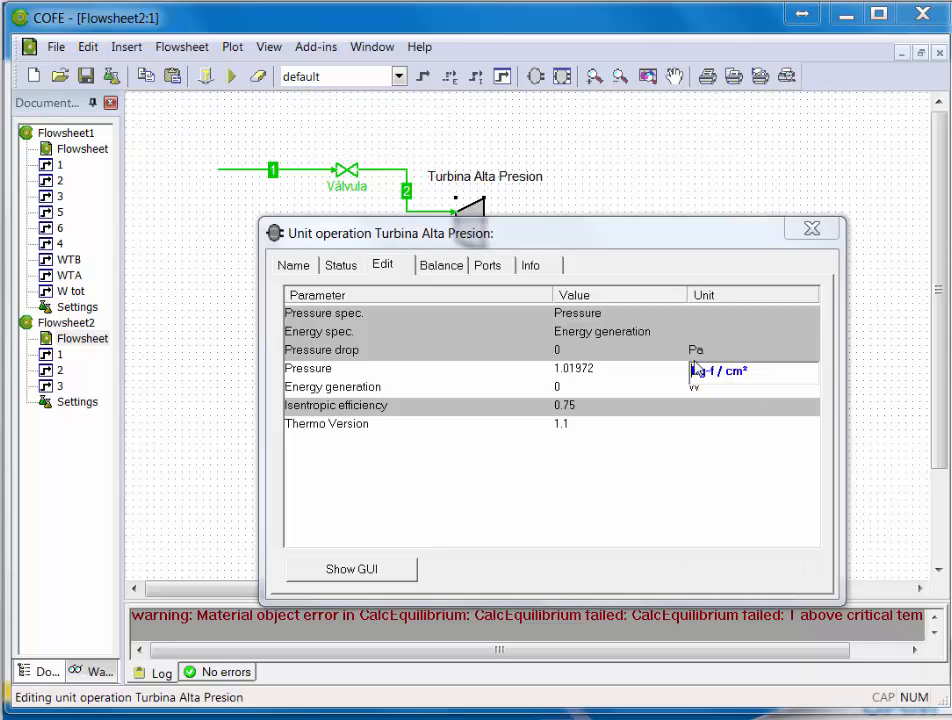
pyautogui.click(583, 370)
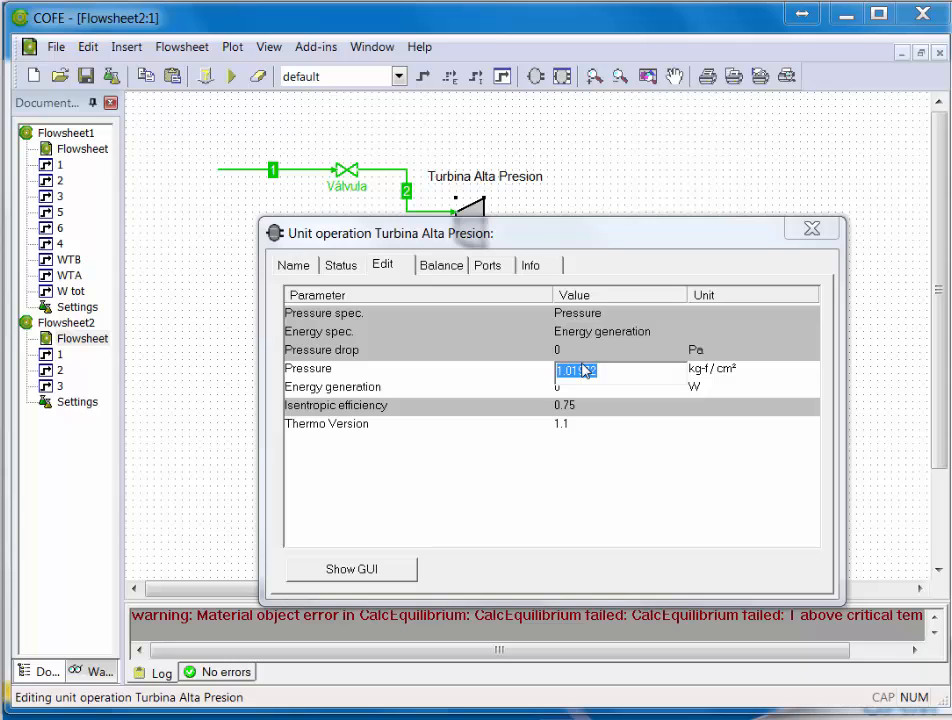
pyautogui.write('2.8')
pyautogui.press('Return')
# Step: Set the turbine's energy generation to 6981.3828 kW and close its specification
pyautogui.click(701, 391)
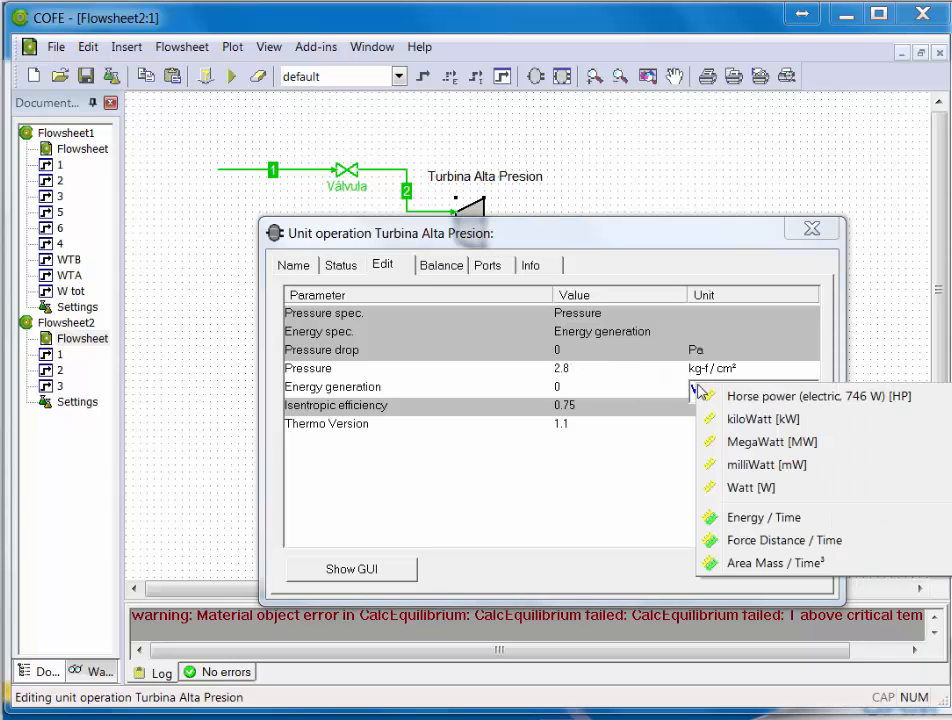
pyautogui.click(768, 419)
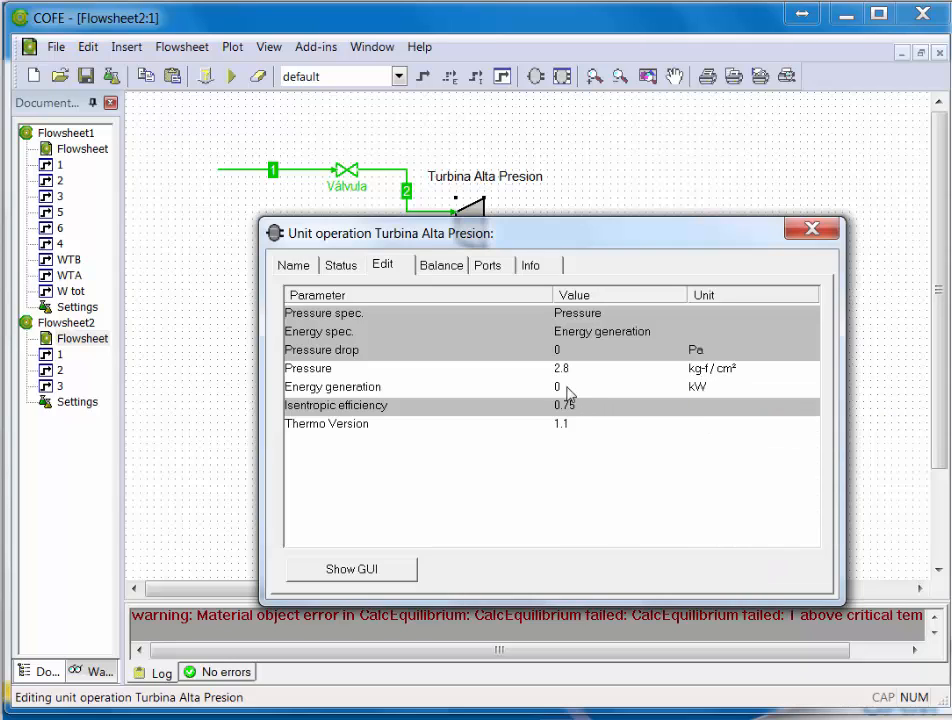
pyautogui.click(560, 390)
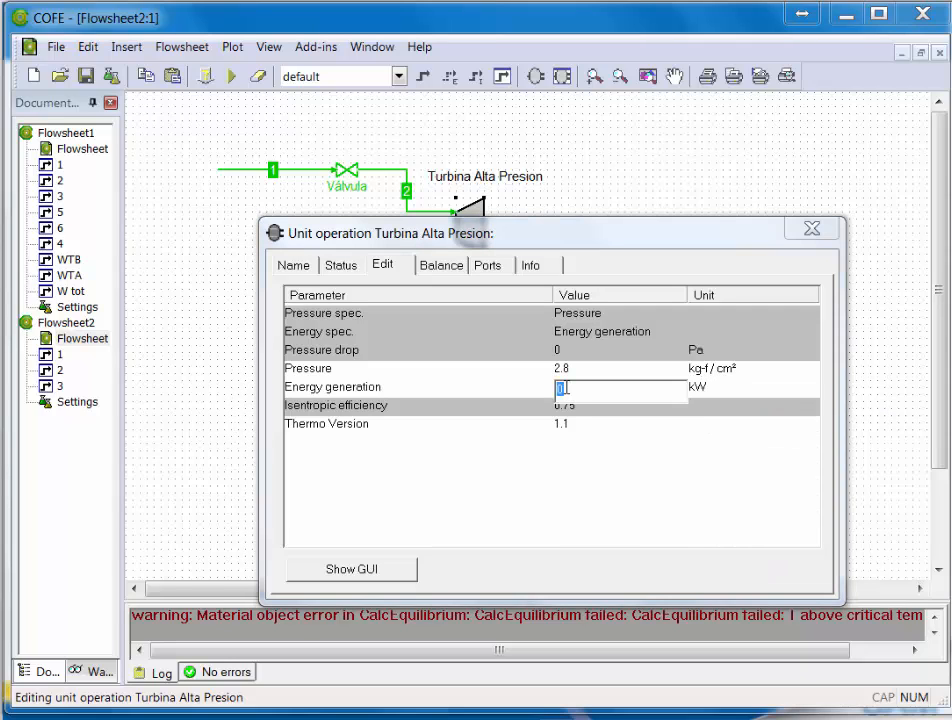
pyautogui.write('6981.3828')
pyautogui.click(602, 503)
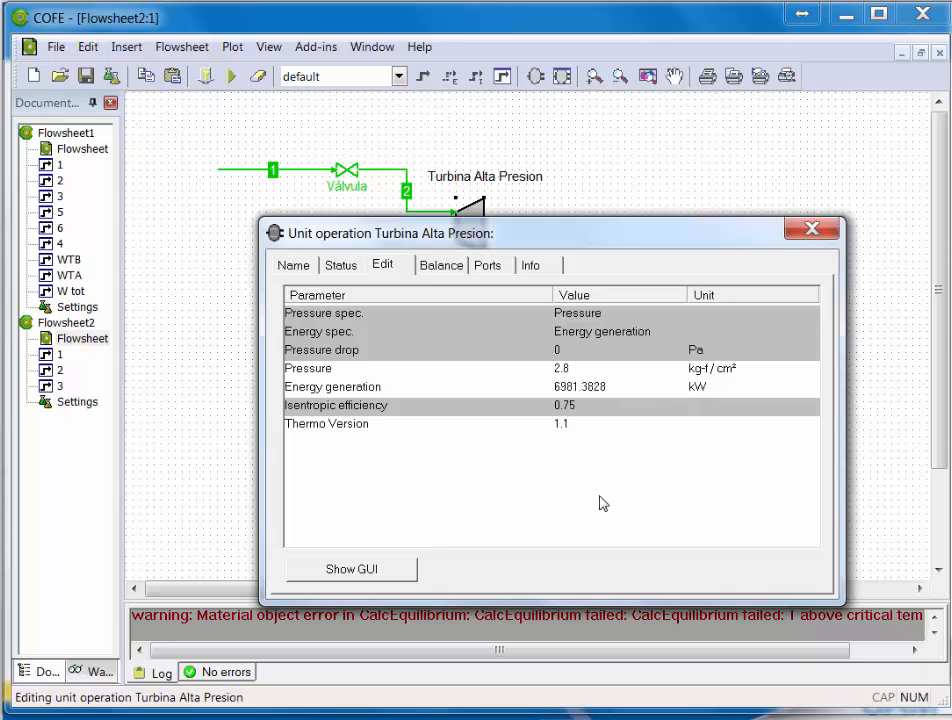
pyautogui.click(812, 231)
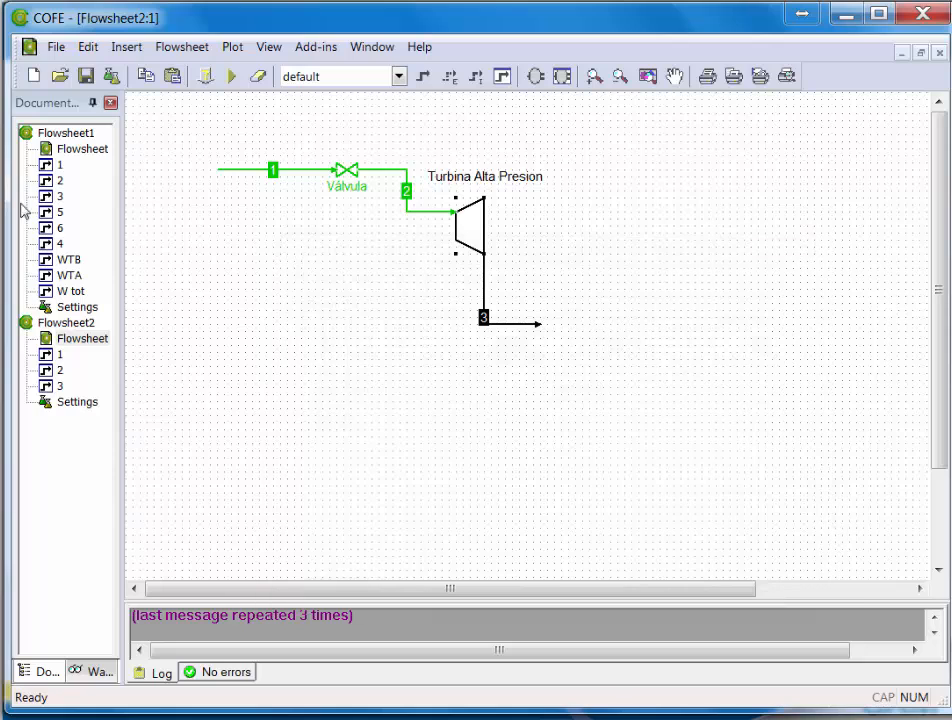
# Step: Solve the flowsheet and open the data of stream 3 to examine the turbine's outlet conditions
pyautogui.click(233, 77)
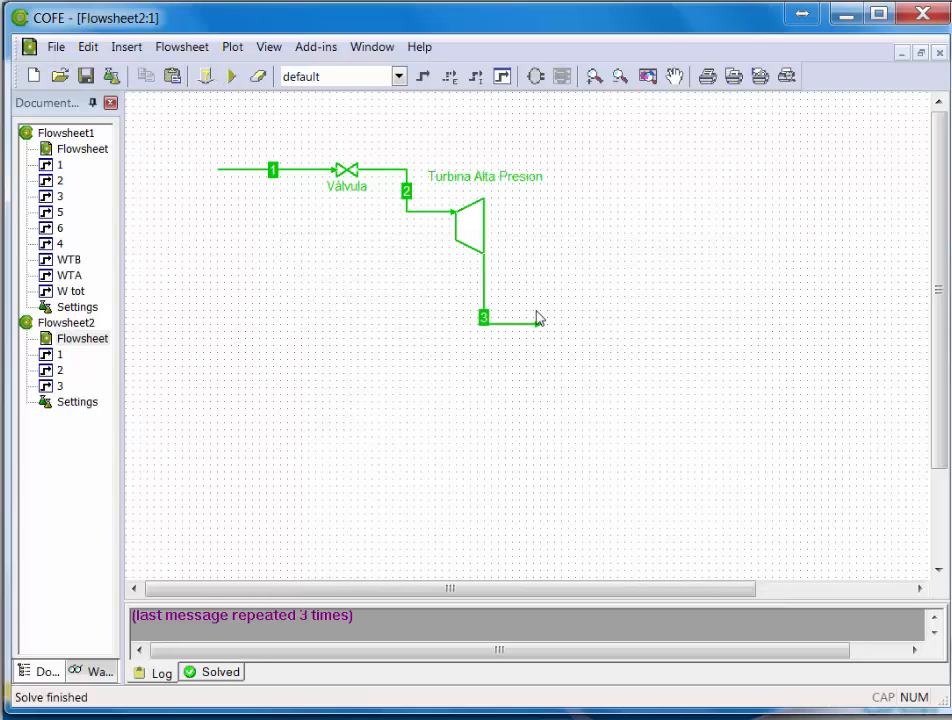
pyautogui.doubleClick(529, 326)
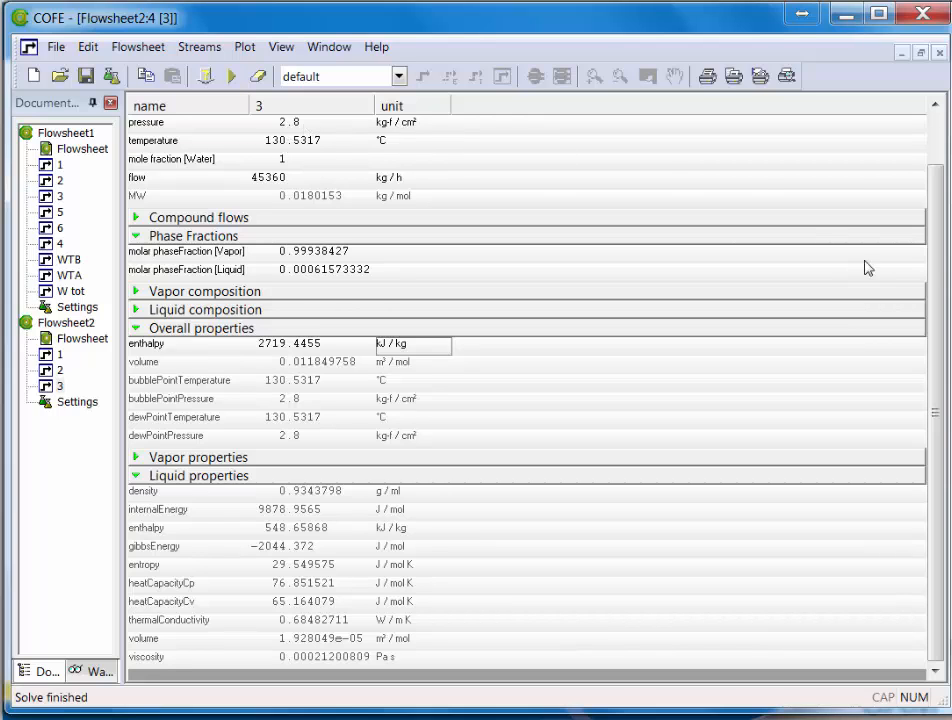
# Step: Switch to the presentation slides to review the high-pressure turbine power calculation and the Exercise 5.54 statement
pyautogui.moveTo(940, 204); pyautogui.dragTo(918, 152)
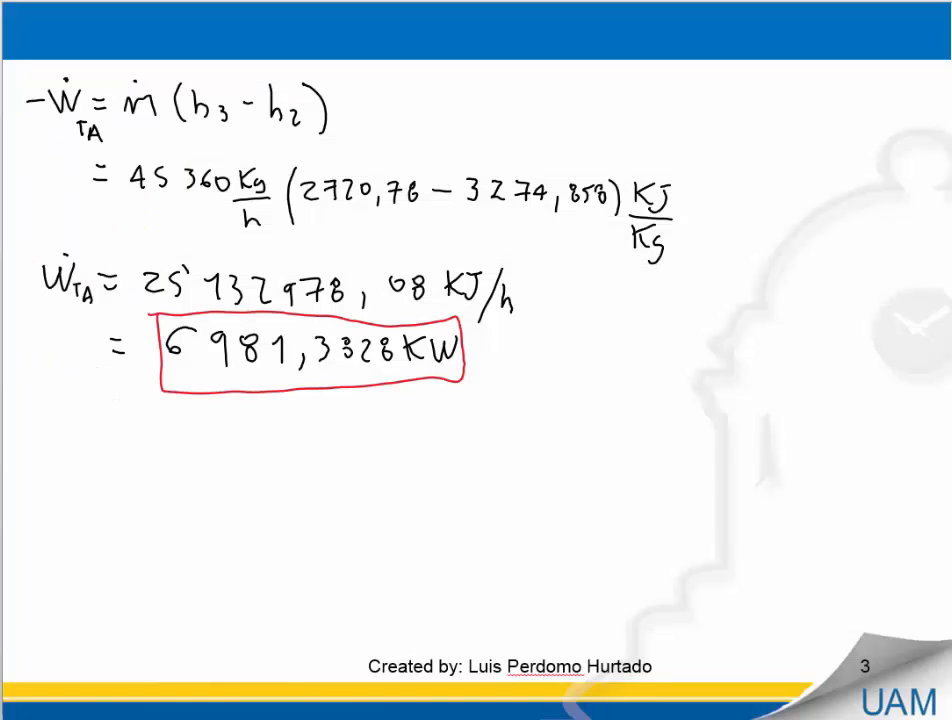
pyautogui.press('Left')
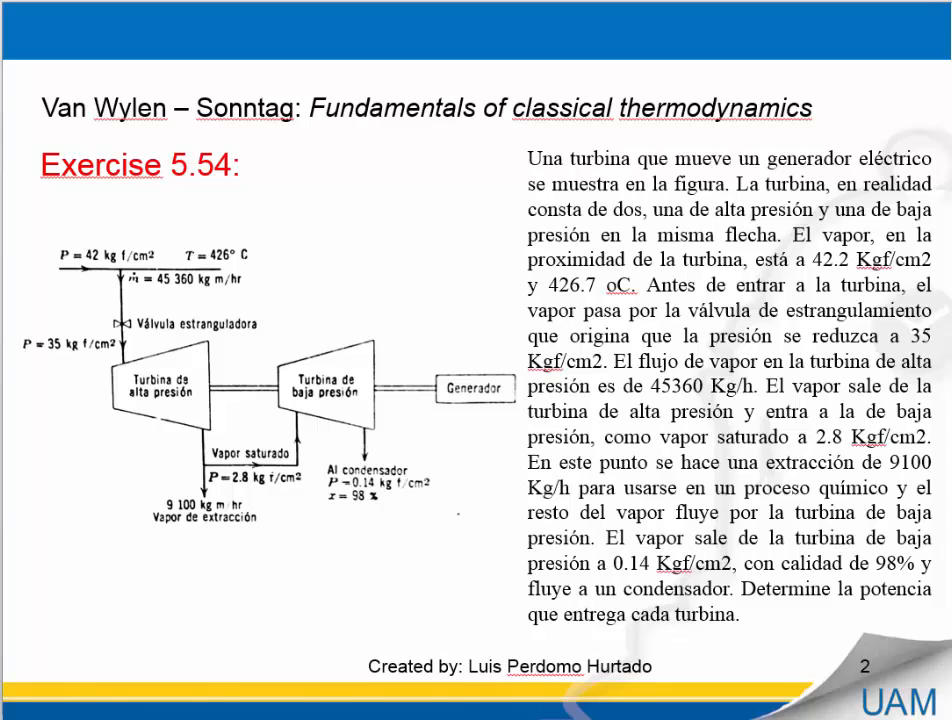
pyautogui.hotkey('alt', 'Tab')
# Step: Return to the Flowsheet2 diagram in COFE and insert a Splitter unit operation beside the end of stream 3
pyautogui.doubleClick(68, 339)
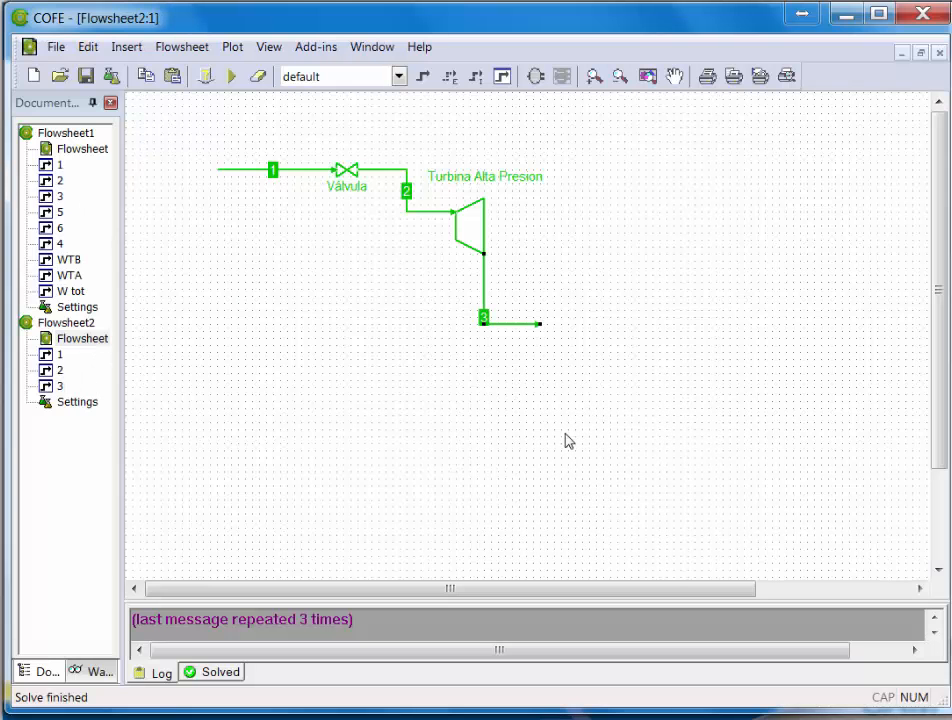
pyautogui.click(535, 79)
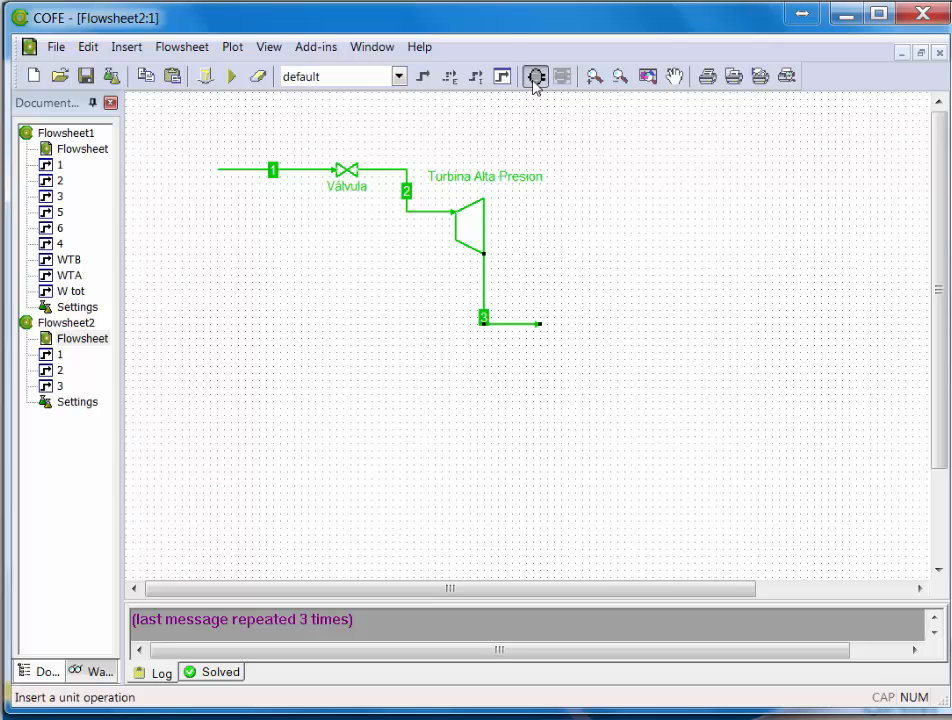
pyautogui.moveTo(485, 180); pyautogui.dragTo(675, 143)
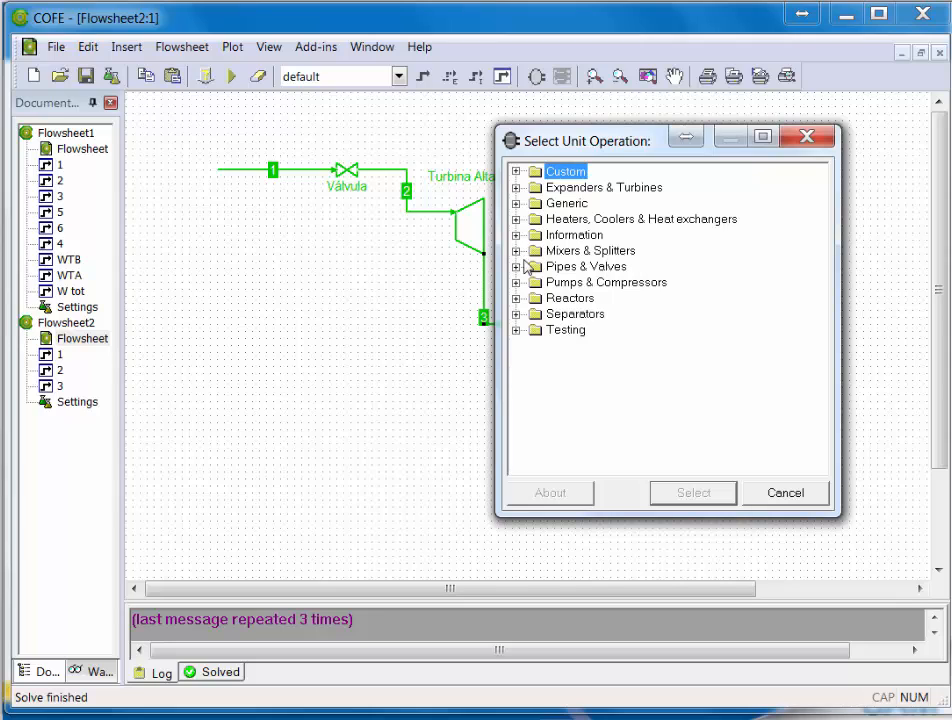
pyautogui.click(516, 252)
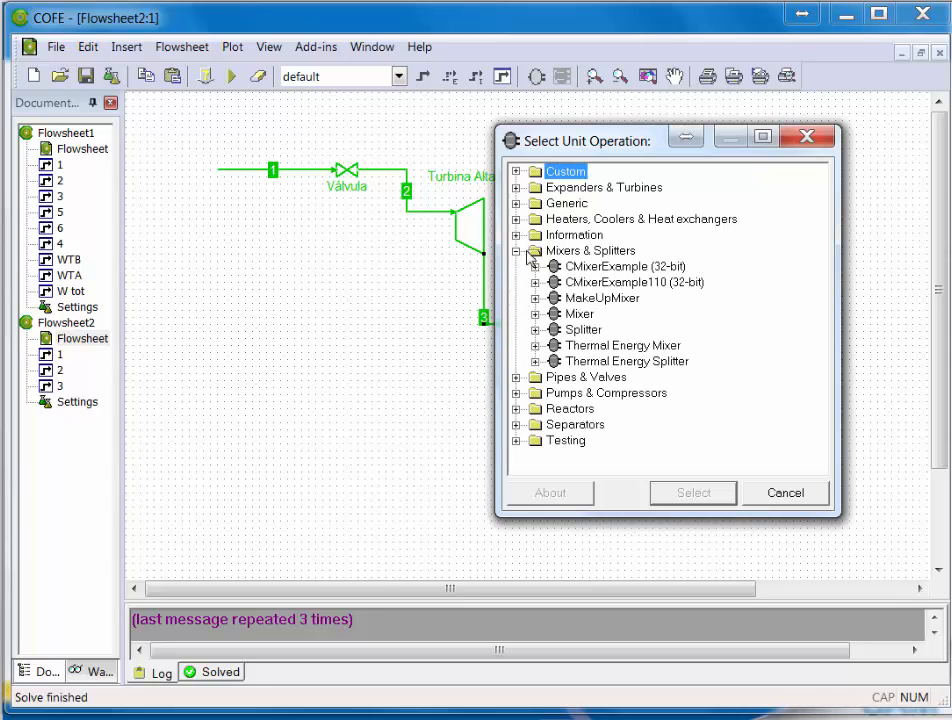
pyautogui.click(582, 330)
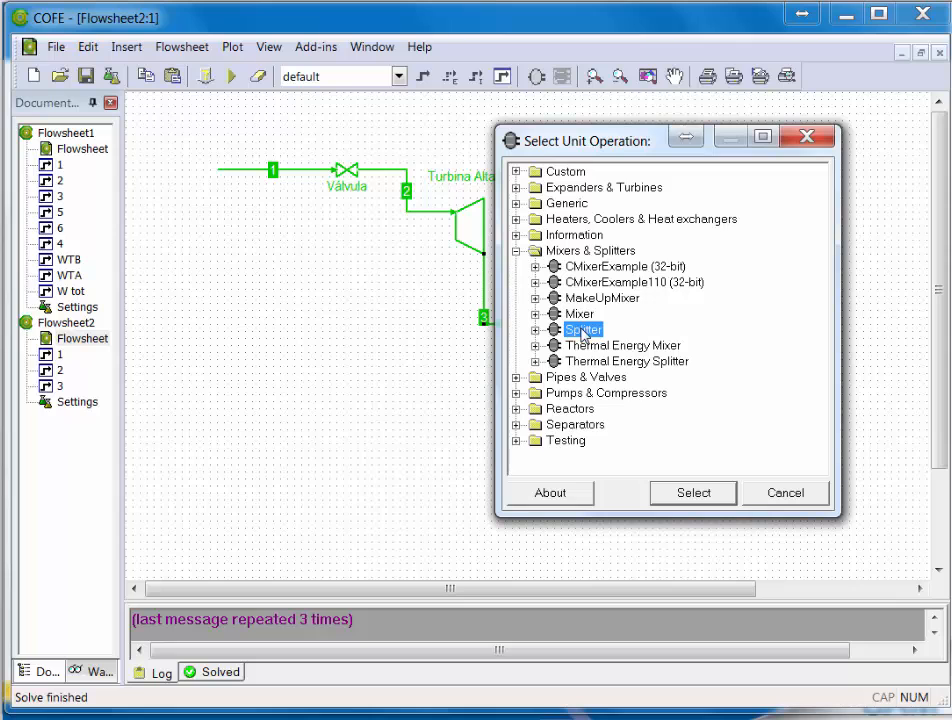
pyautogui.click(692, 494)
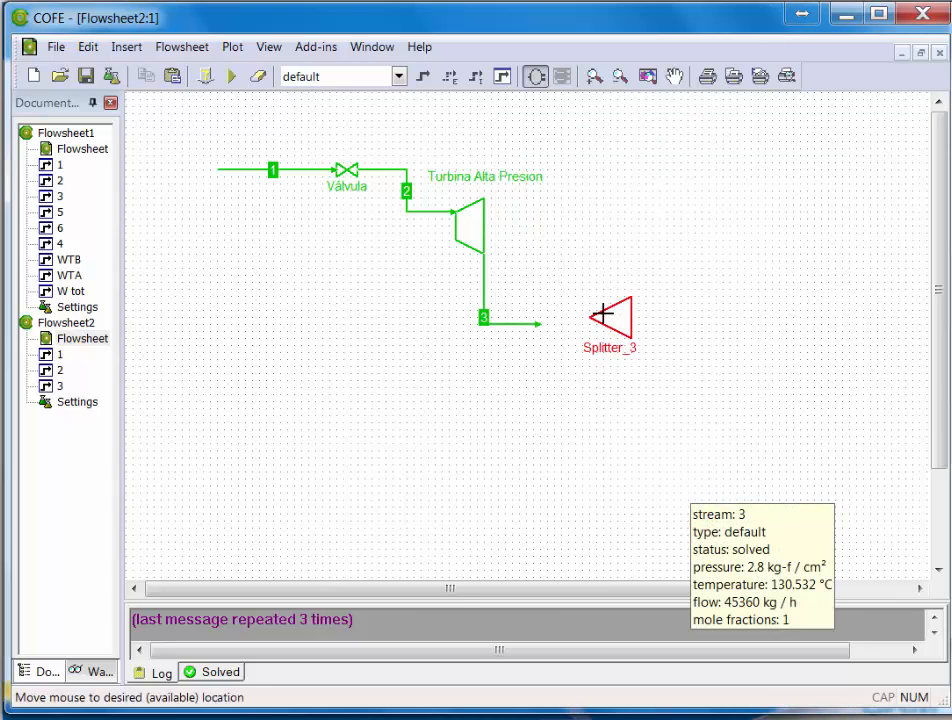
pyautogui.click(590, 325)
# Step: Rename the splitter as Divisor and move it so that its inlet connects to stream 3
pyautogui.click(588, 354)
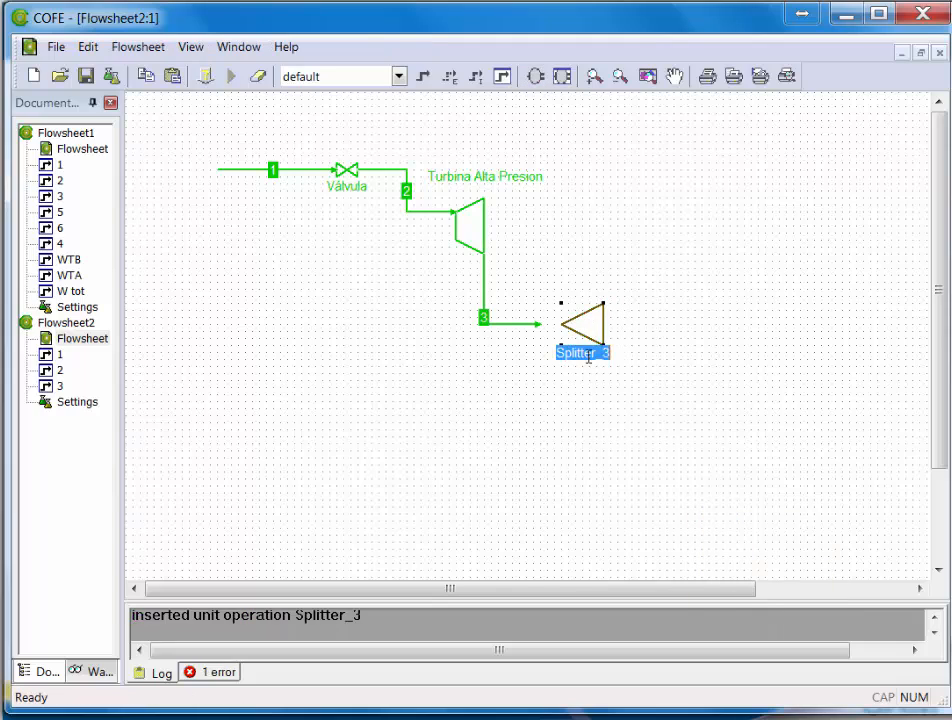
pyautogui.write('D')
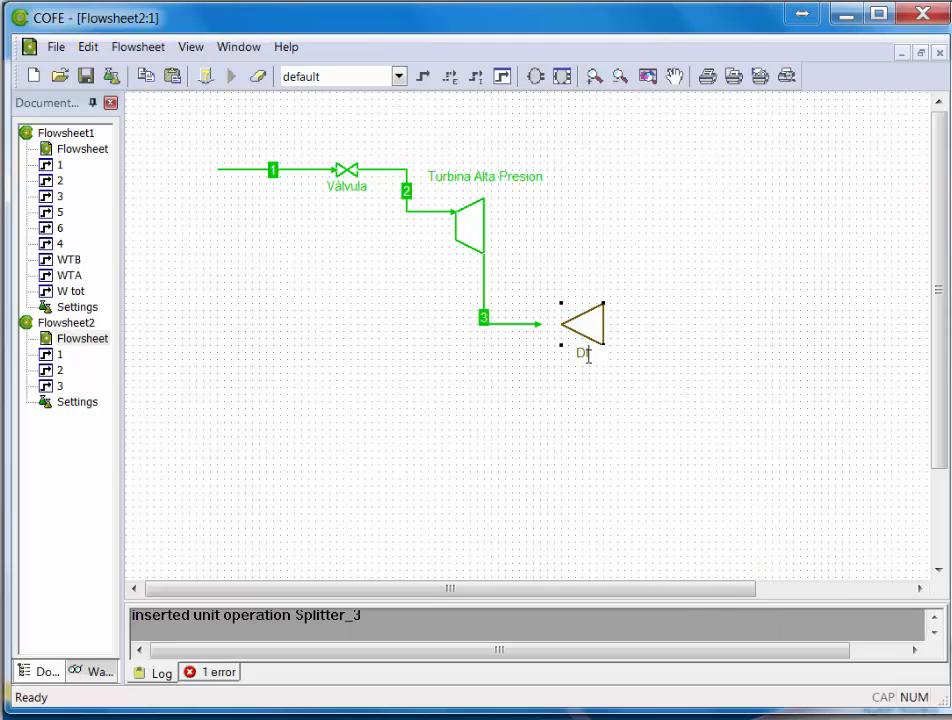
pyautogui.write('ivisor')
pyautogui.press('Return')
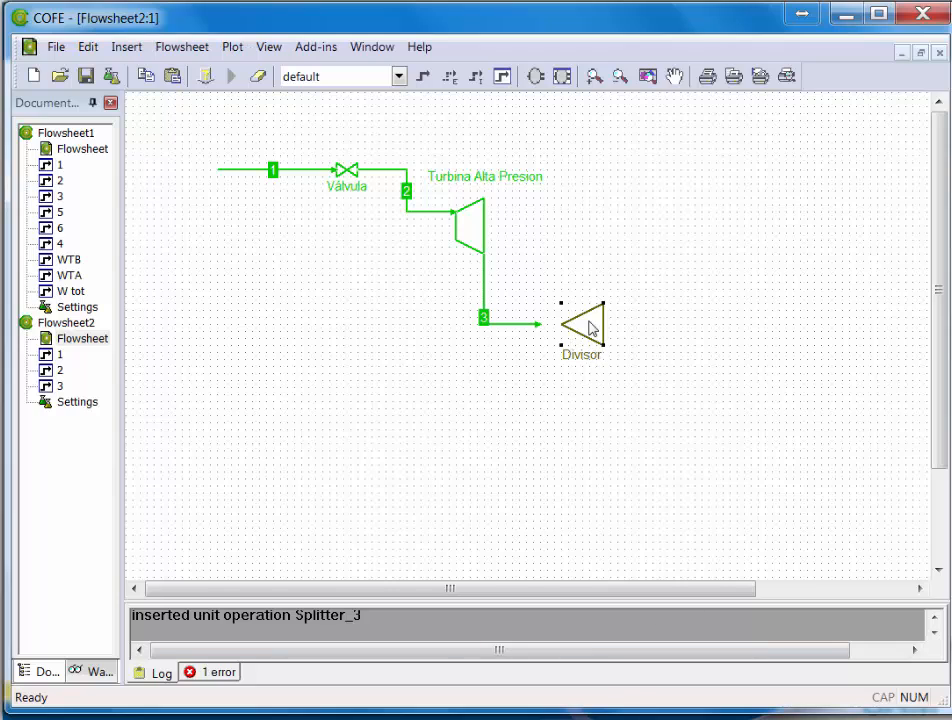
pyautogui.moveTo(592, 323); pyautogui.dragTo(547, 330)
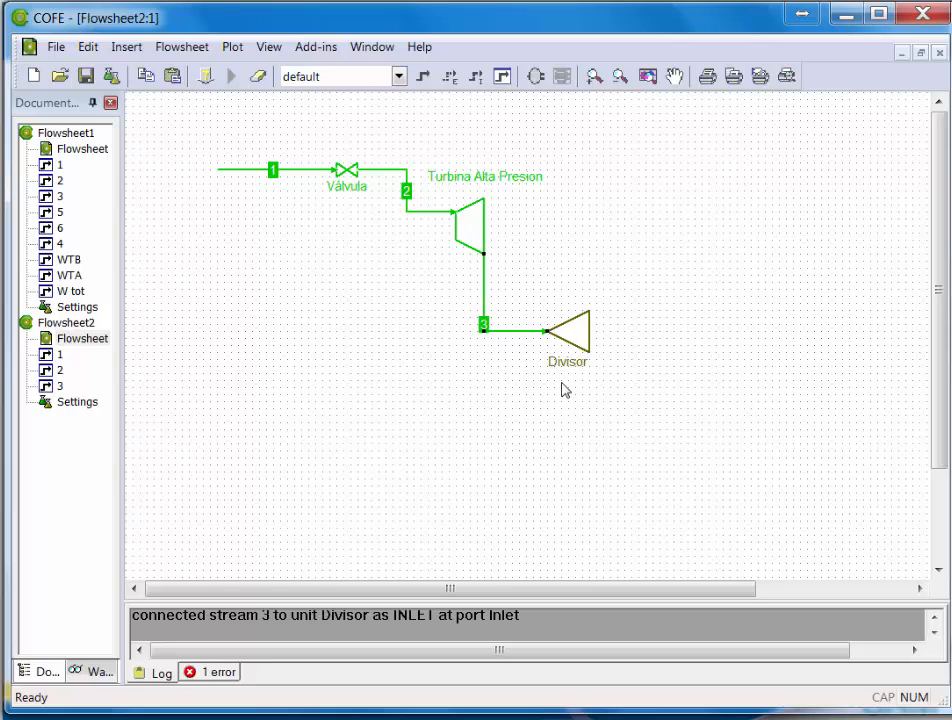
# Step: Draw material stream 4 from Divisor's lower corner, ending downward, and connect it to port Outlet2
pyautogui.click(423, 76)
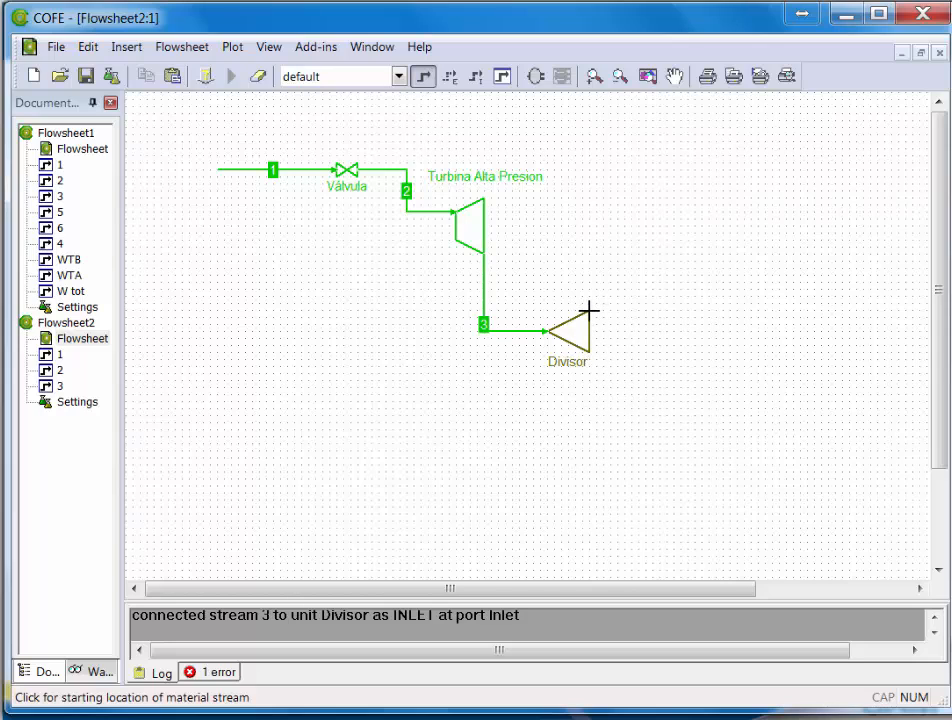
pyautogui.click(589, 352)
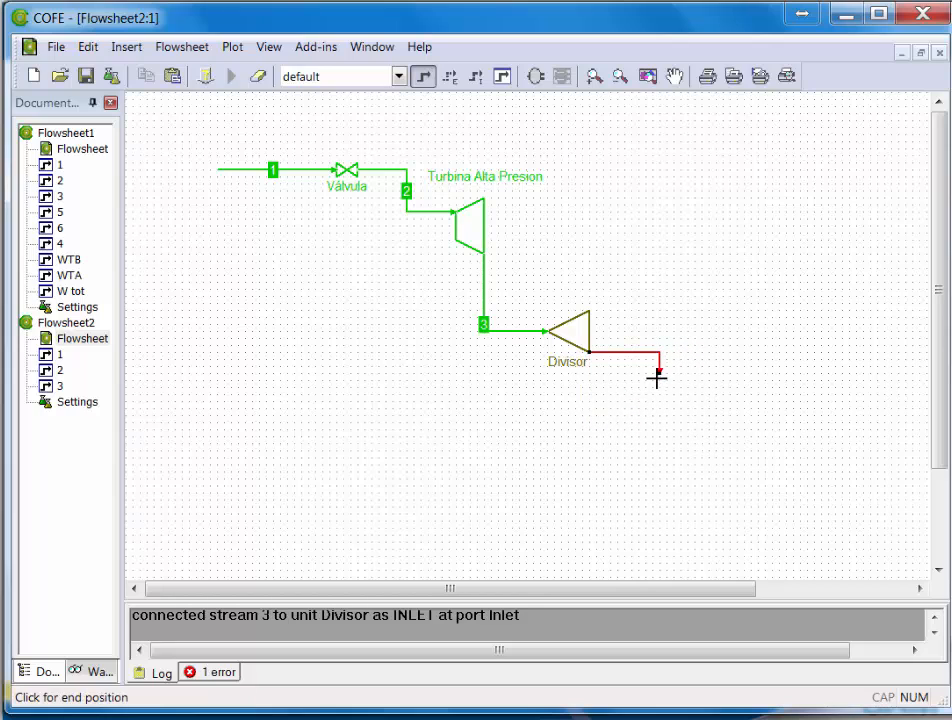
pyautogui.click(653, 384)
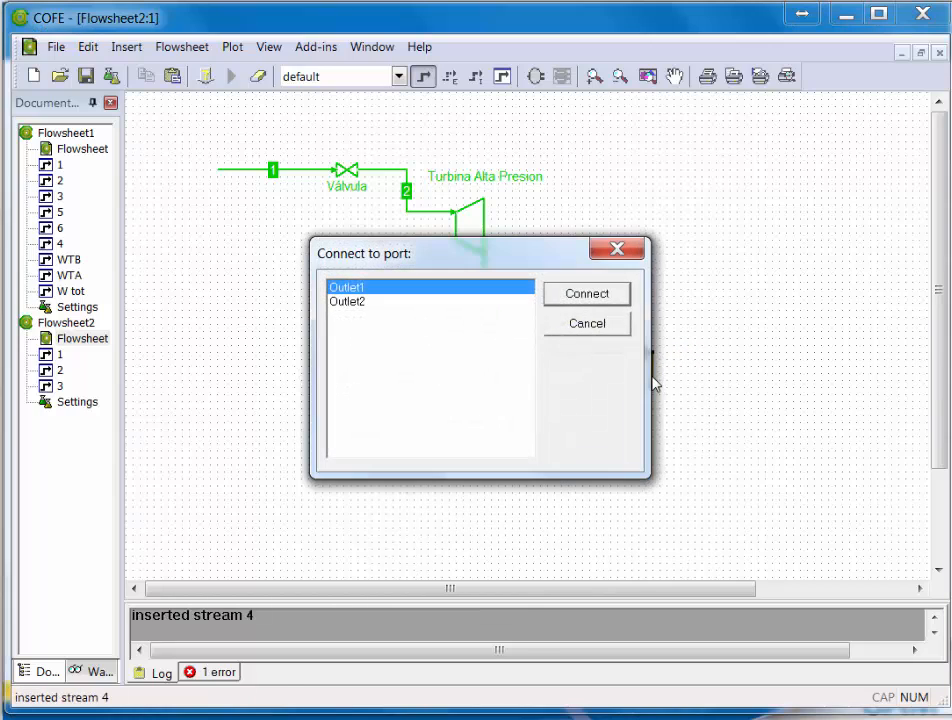
pyautogui.click(395, 302)
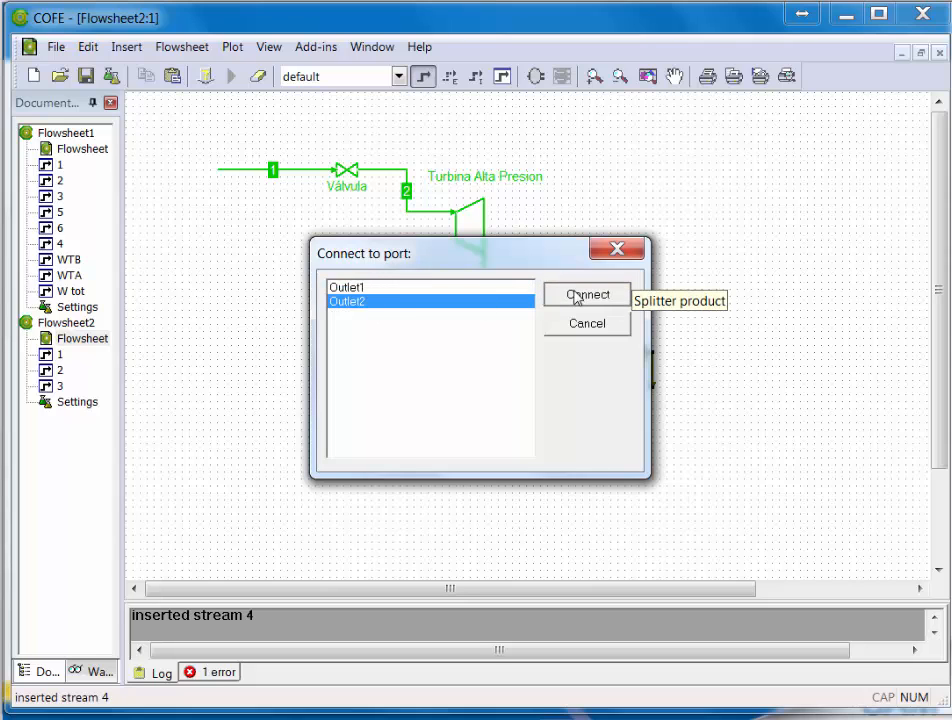
pyautogui.moveTo(431, 255); pyautogui.dragTo(236, 162)
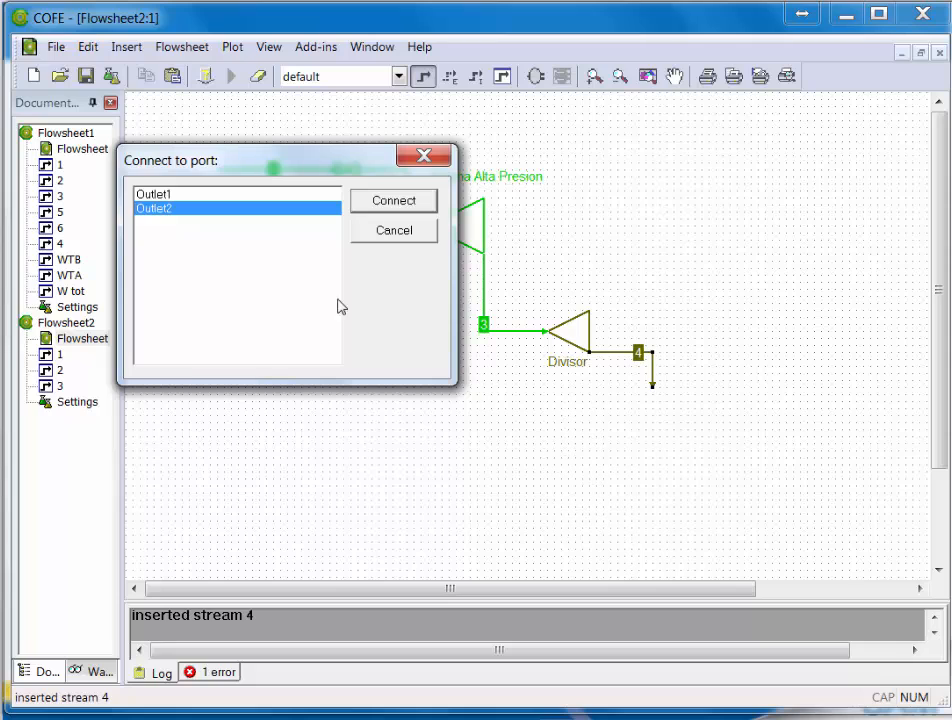
pyautogui.click(184, 197)
pyautogui.click(184, 209)
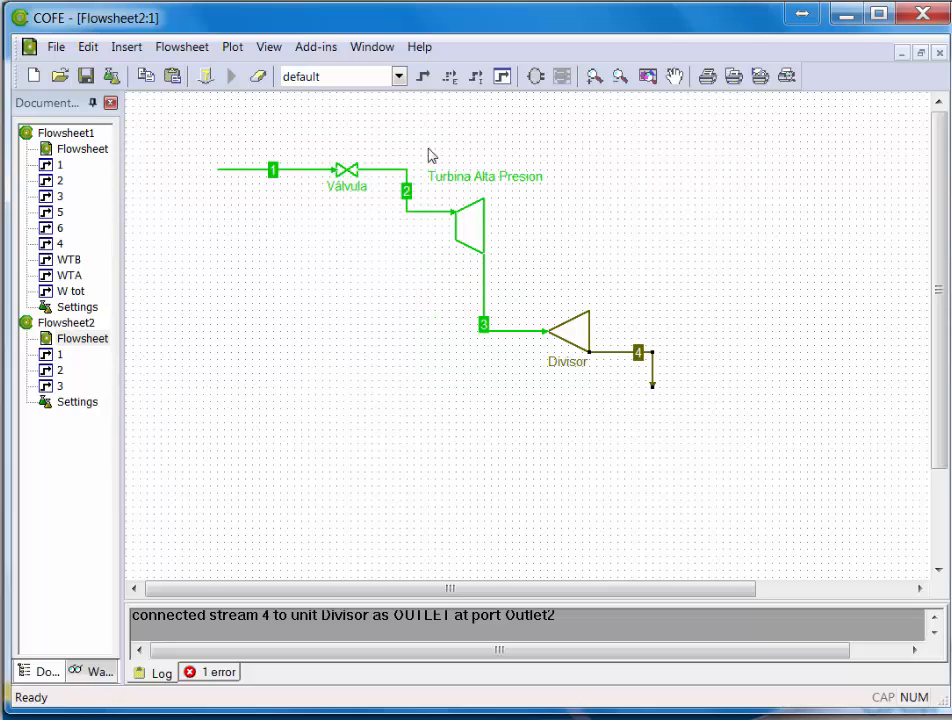
# Step: Draw material stream 5 from Divisor's upper corner, ending upward, as the splitter's Outlet1 stream
pyautogui.click(423, 76)
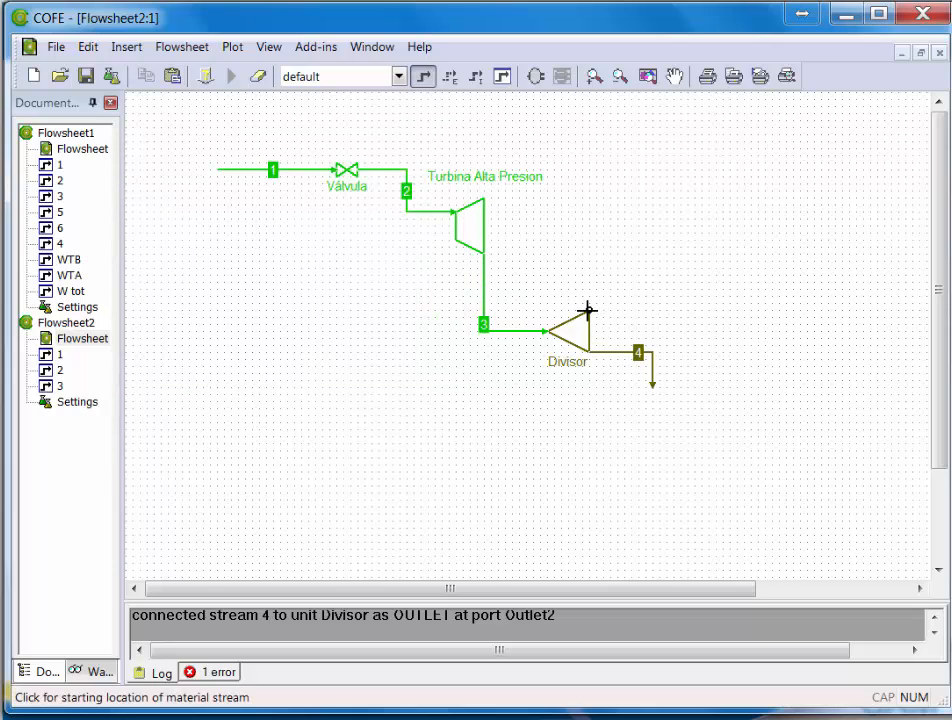
pyautogui.click(588, 310)
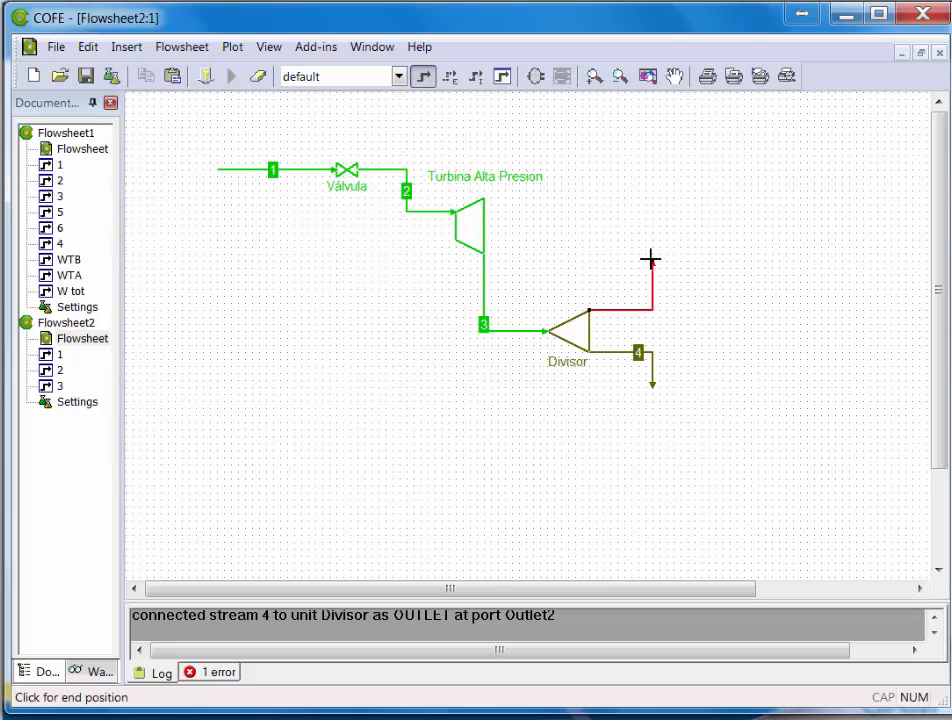
pyautogui.click(652, 261)
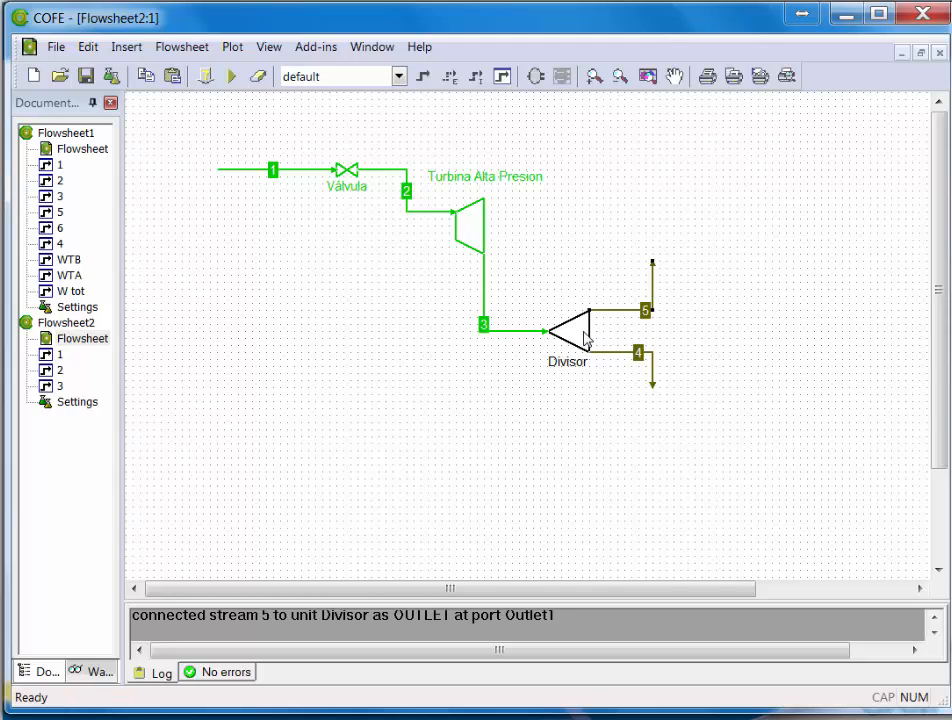
# Step: Open Divisor's own splitter settings window with the outlets and their split factors
pyautogui.moveTo(585, 340)
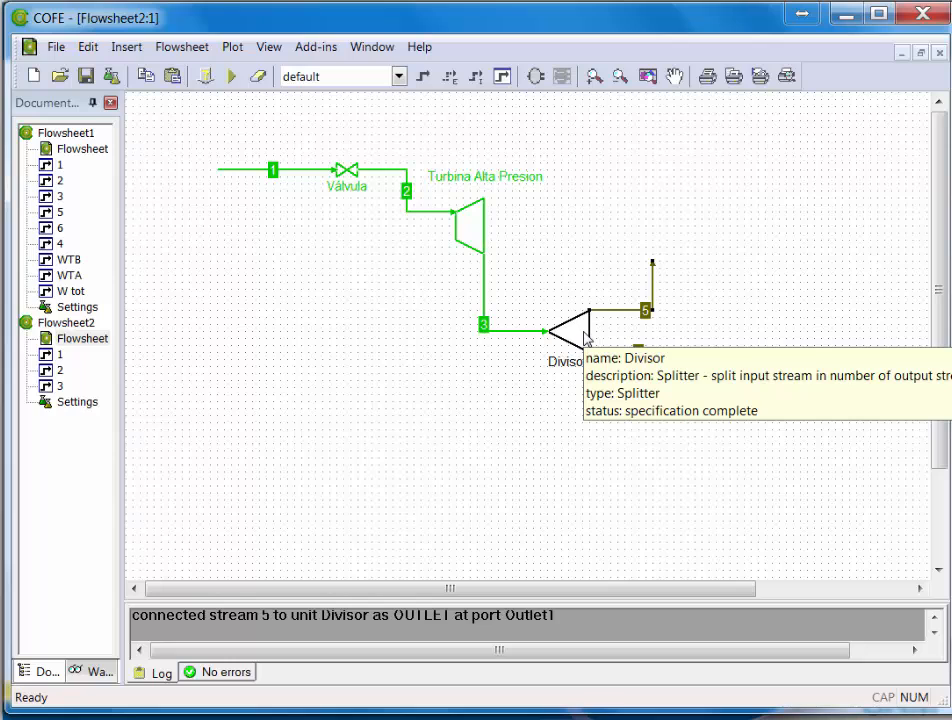
pyautogui.doubleClick(575, 334)
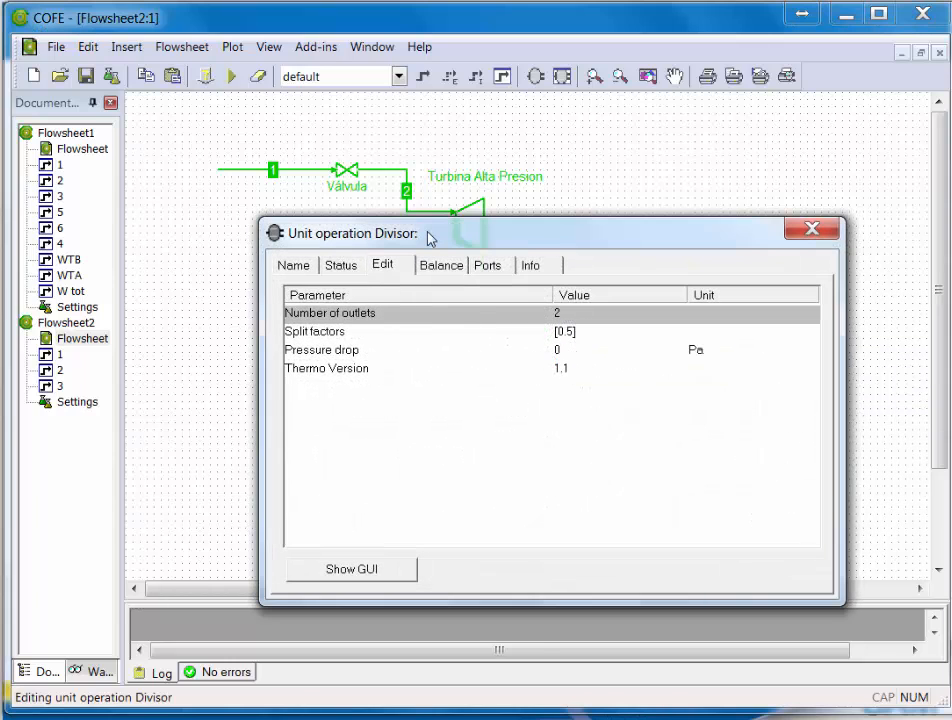
pyautogui.click(344, 572)
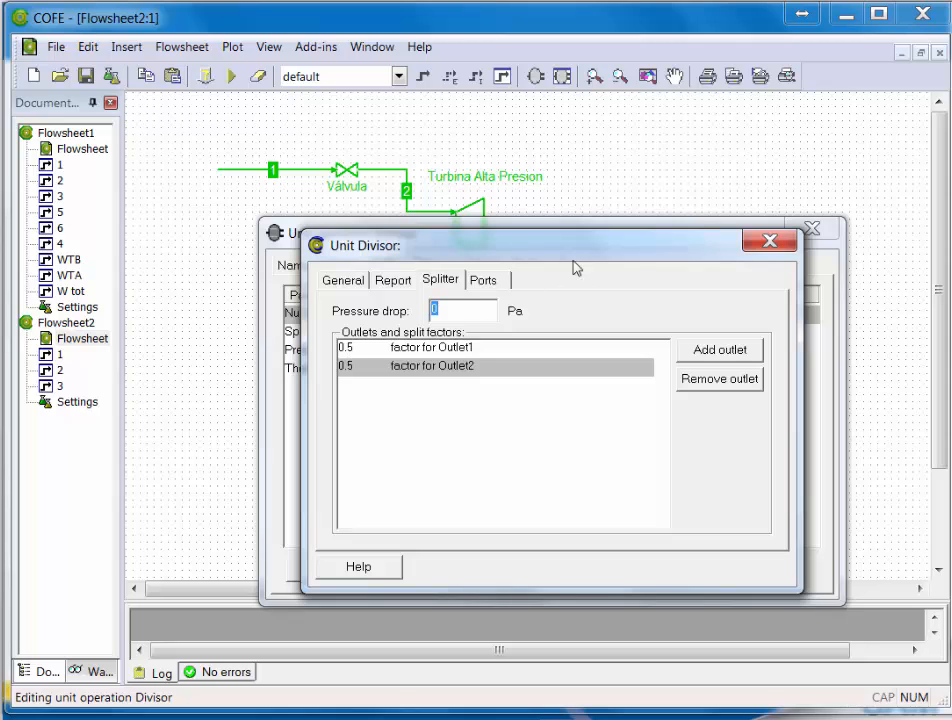
pyautogui.moveTo(580, 252); pyautogui.dragTo(588, 264)
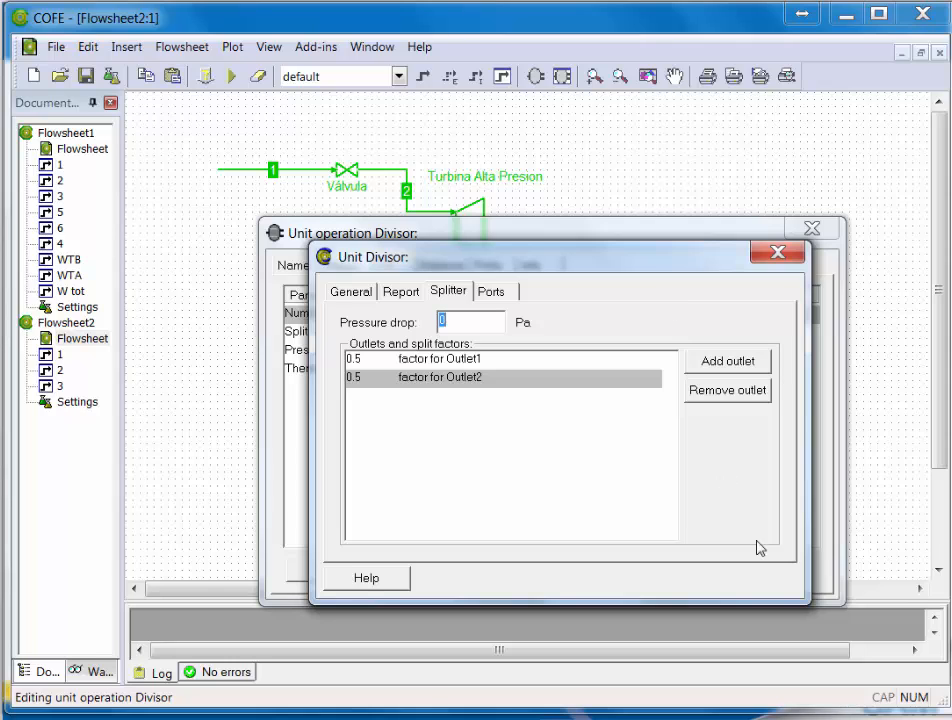
# Step: Use the Calculator to divide the 9100 extraction flow by the 45360 total flow, and close it
pyautogui.click(740, 710)
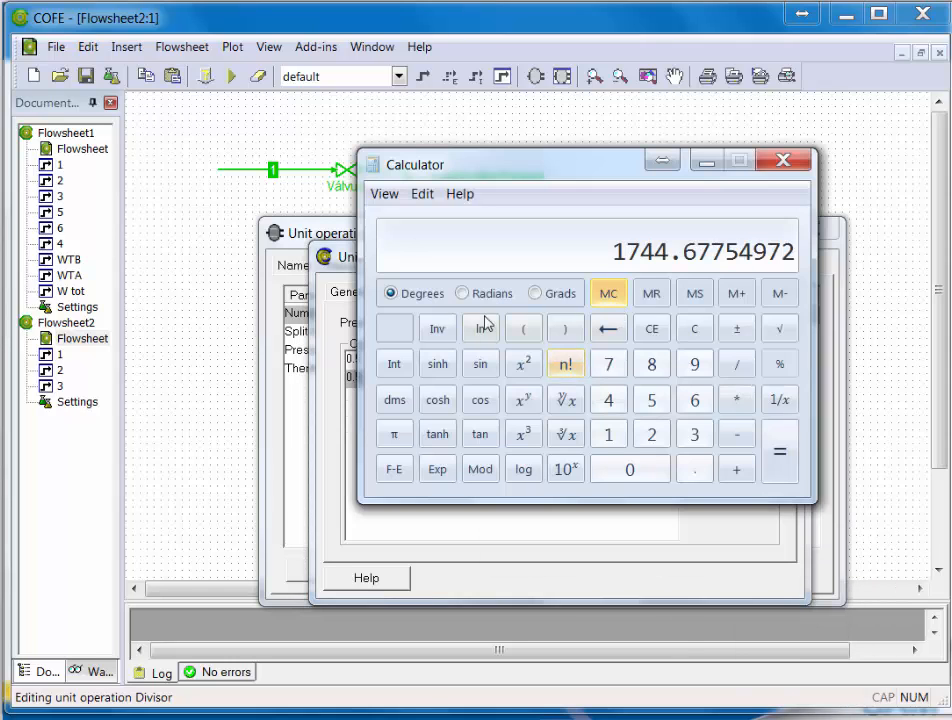
pyautogui.click(699, 332)
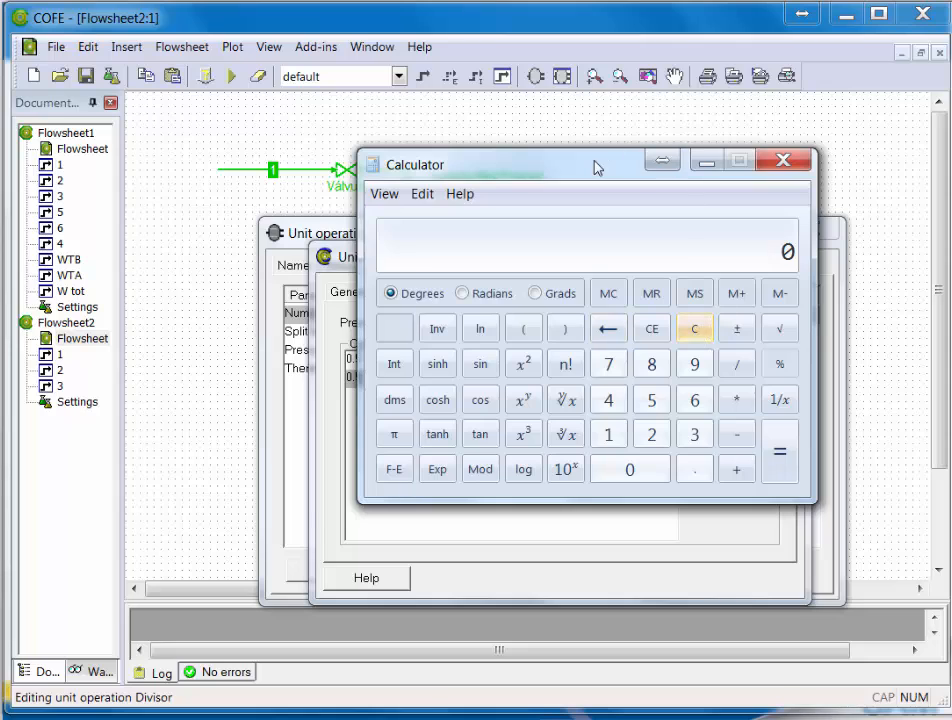
pyautogui.moveTo(595, 168); pyautogui.dragTo(557, 176)
pyautogui.write('9100')
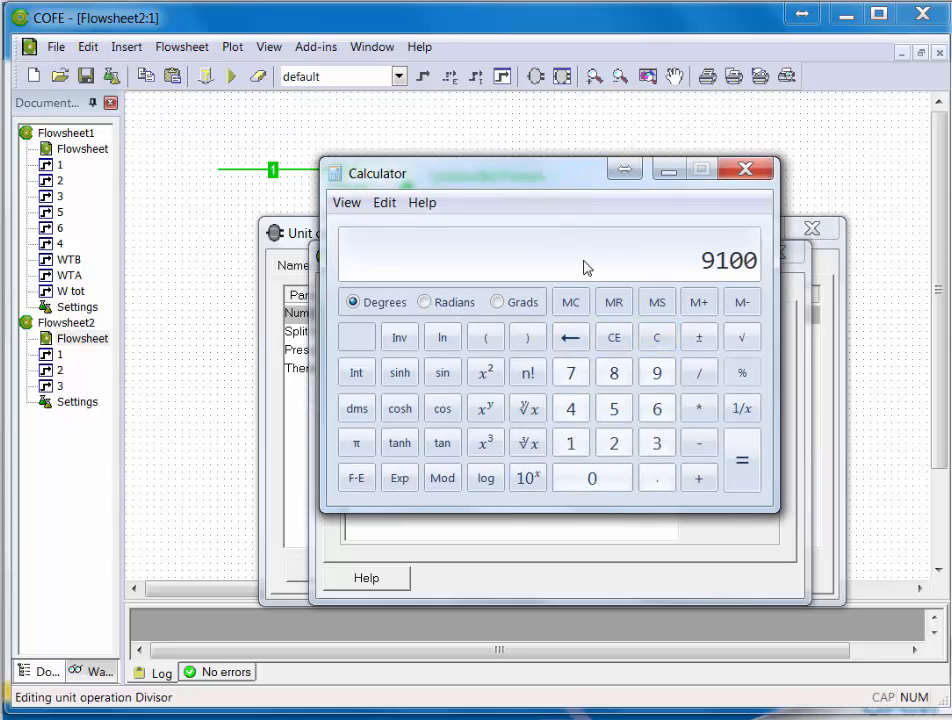
pyautogui.press('/')
pyautogui.write('45')
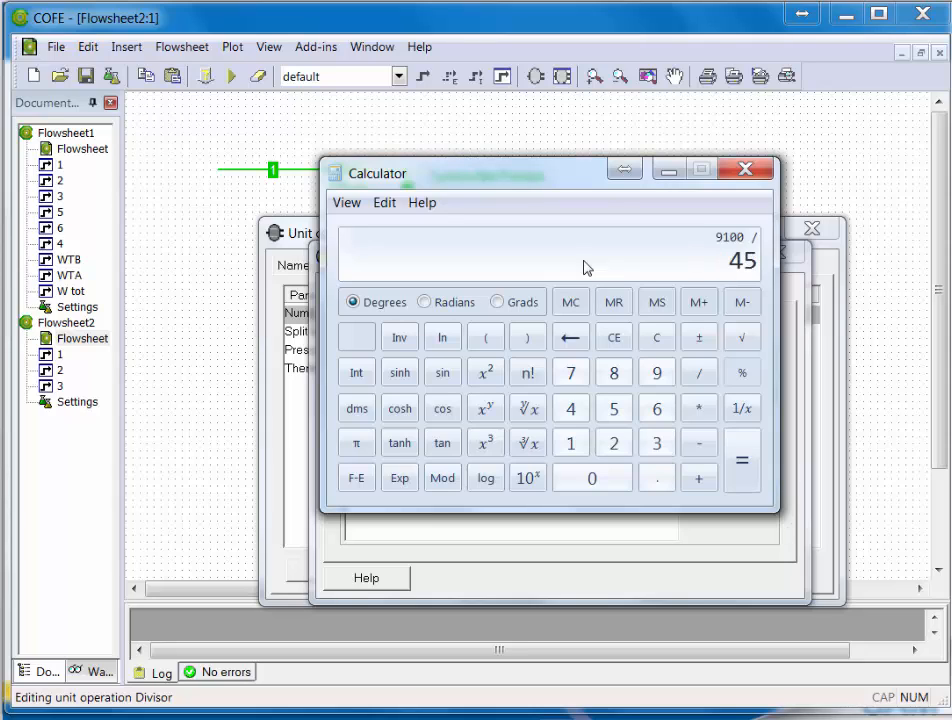
pyautogui.write('360')
pyautogui.press('Return')
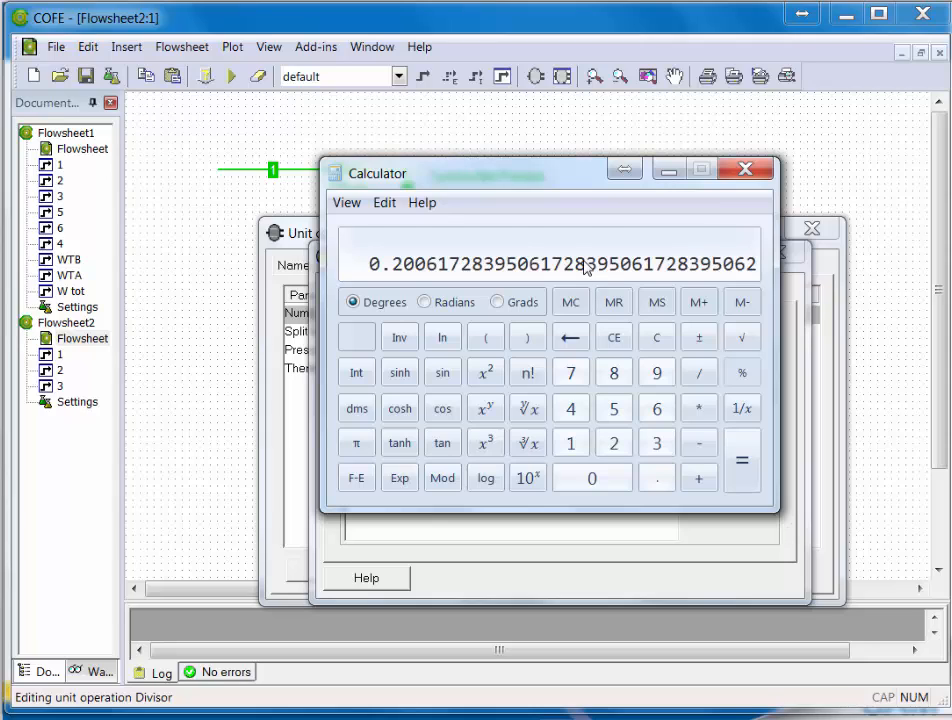
pyautogui.click(746, 174)
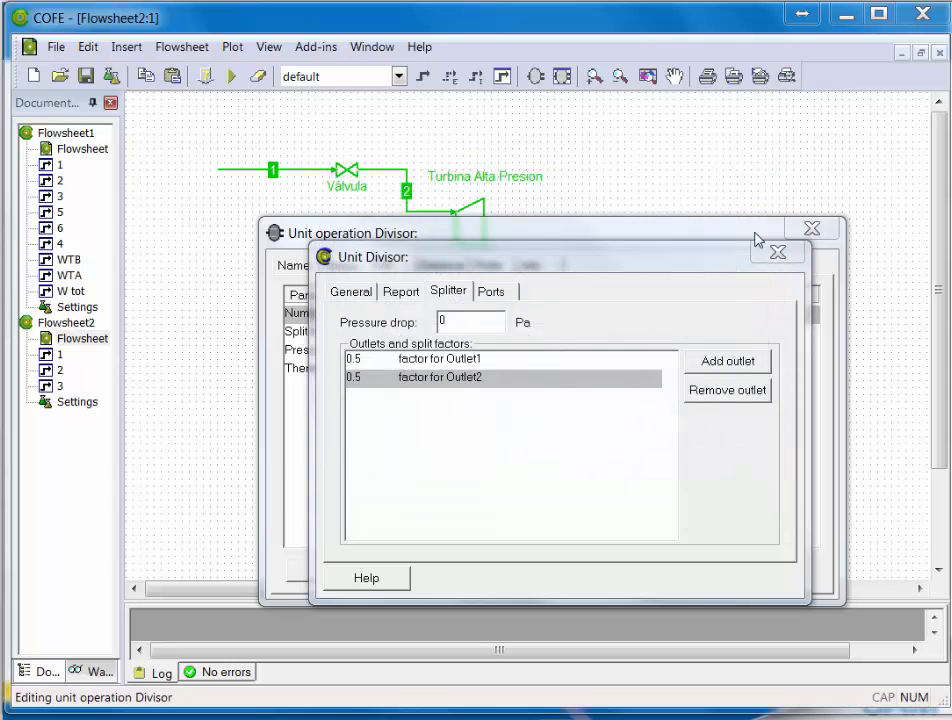
# Step: Enter 0,2006 as Divisor's split factor for Outlet2, set the factor for Outlet1 to 0.8 and close the splitter settings
pyautogui.click(361, 381)
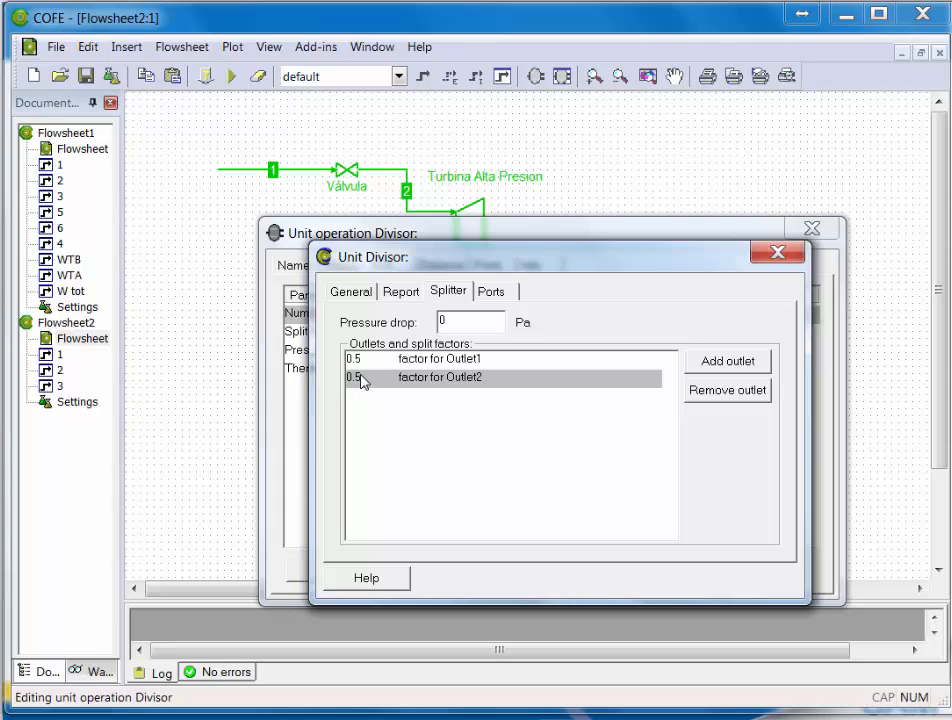
pyautogui.click(361, 381)
pyautogui.write('0,2006')
pyautogui.press('Return')
pyautogui.click(357, 387)
pyautogui.write('0.')
pyautogui.press('Return')
pyautogui.doubleClick(355, 362)
pyautogui.write('0')
pyautogui.press('Return')
pyautogui.click(780, 256)
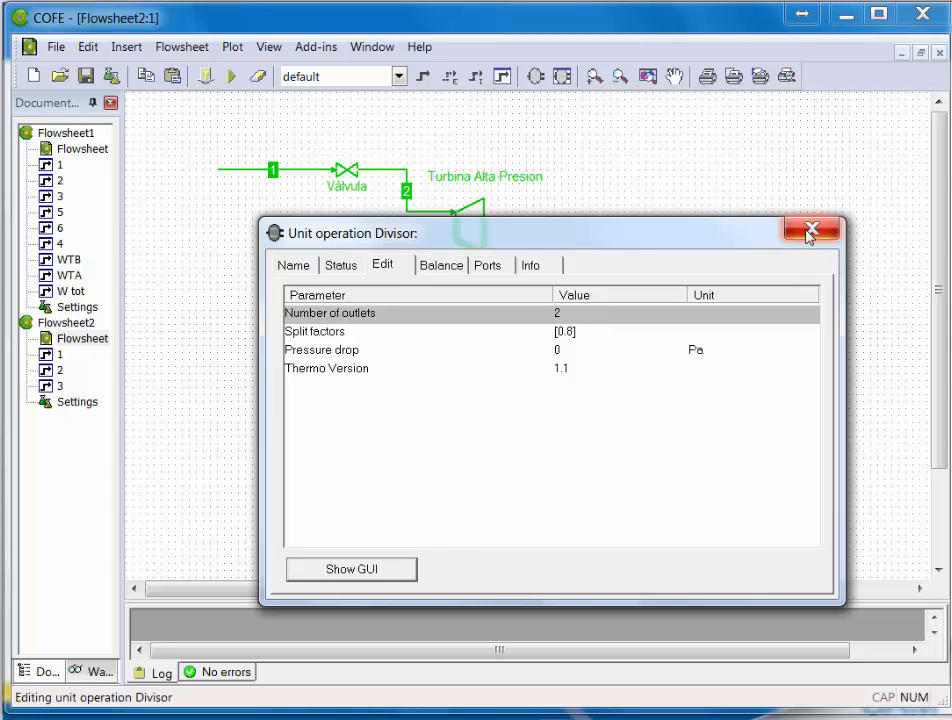
# Step: Check the split factor listed in Divisor's unit operation window, close the window and solve the flowsheet
pyautogui.click(568, 336)
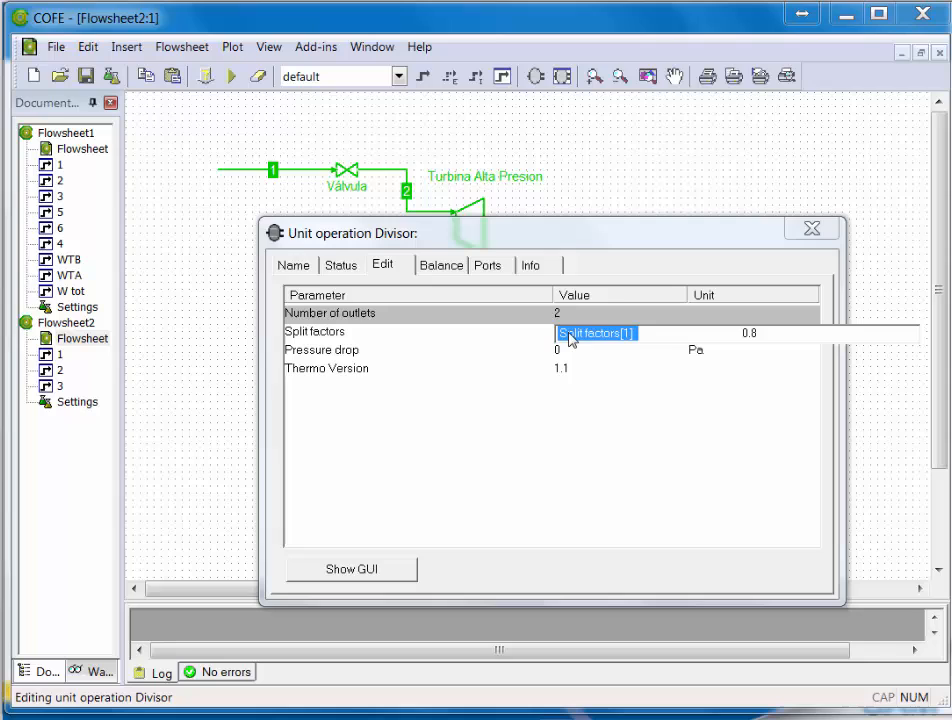
pyautogui.click(742, 336)
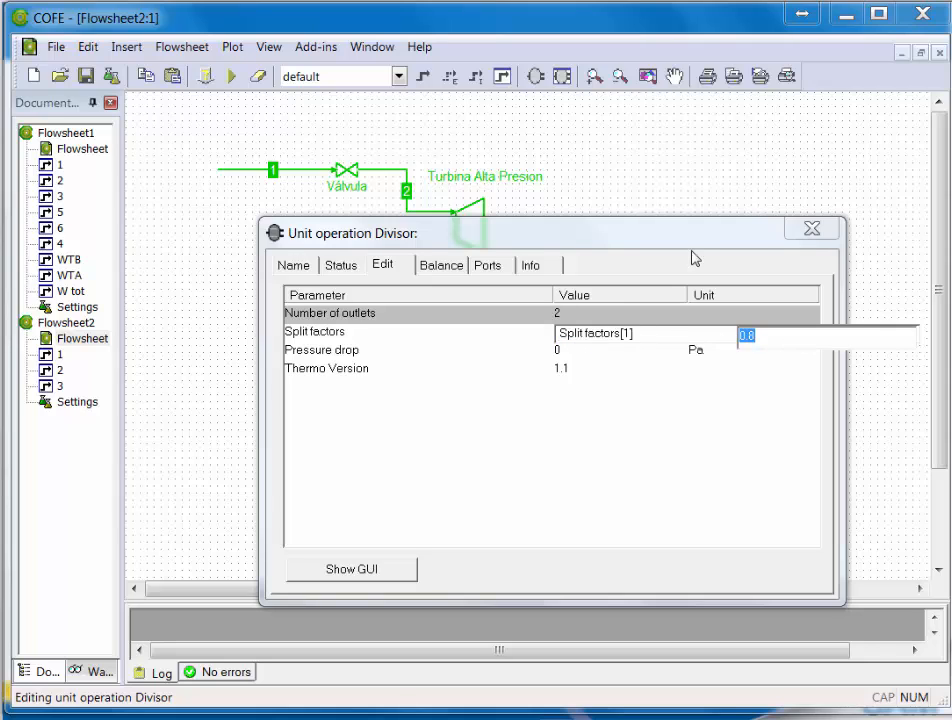
pyautogui.click(806, 230)
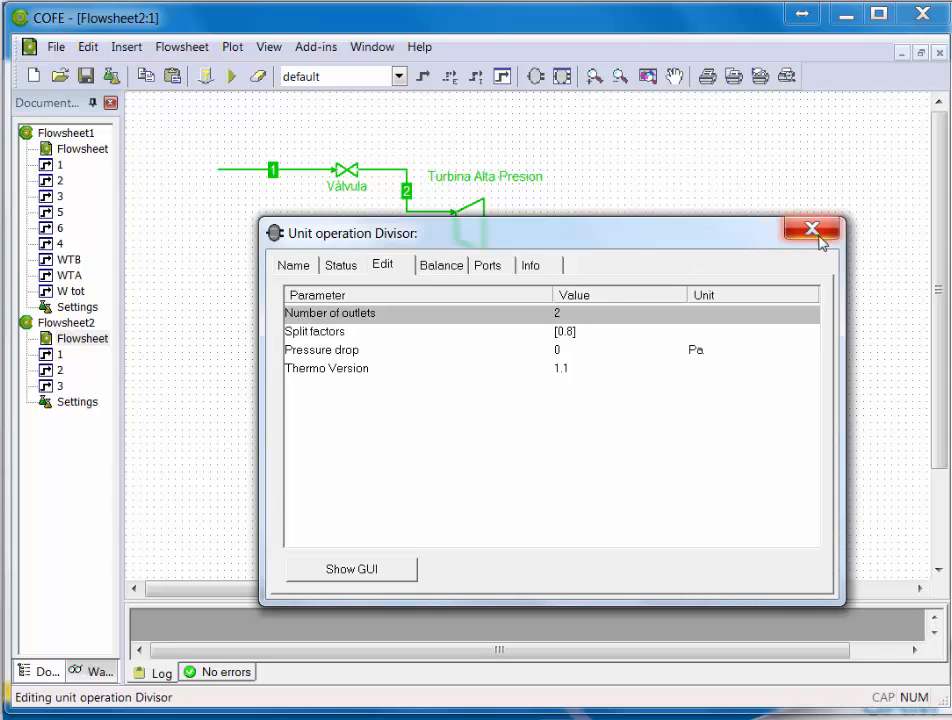
pyautogui.click(808, 230)
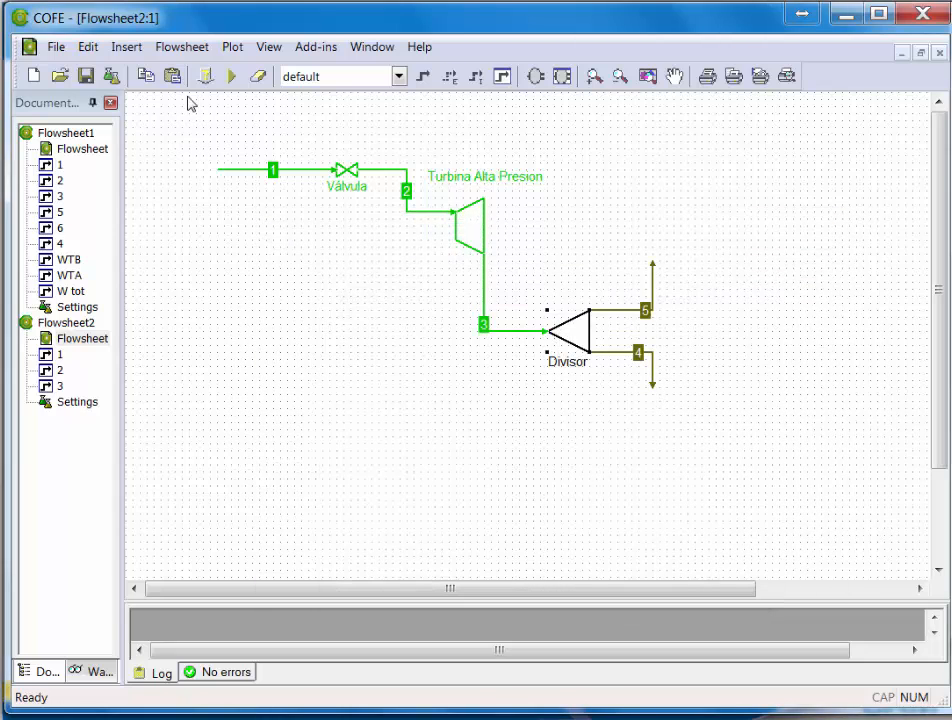
pyautogui.click(231, 76)
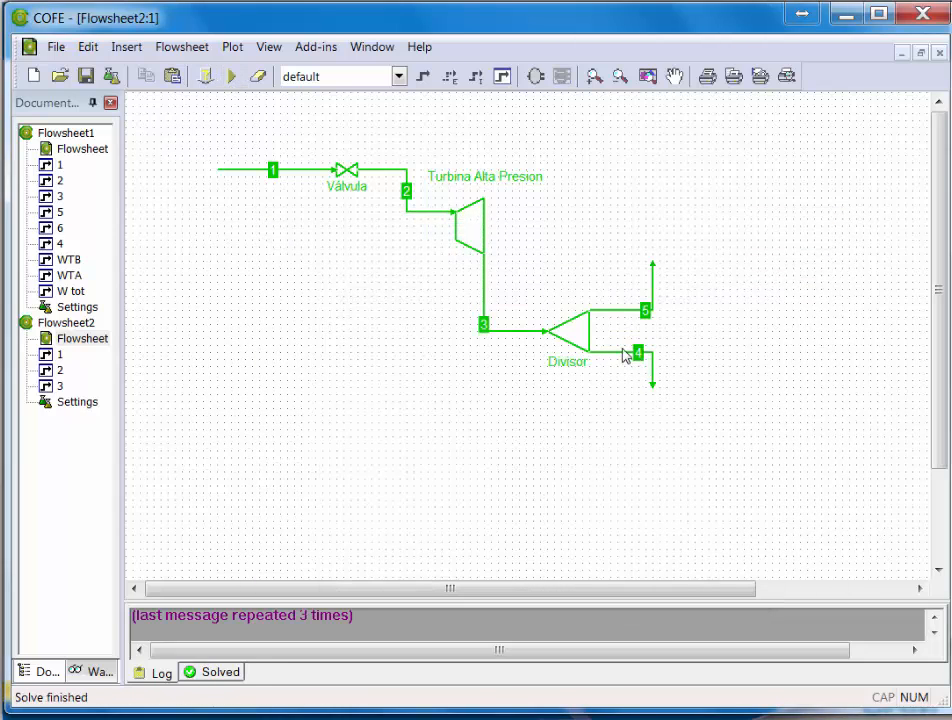
pyautogui.moveTo(616, 362)
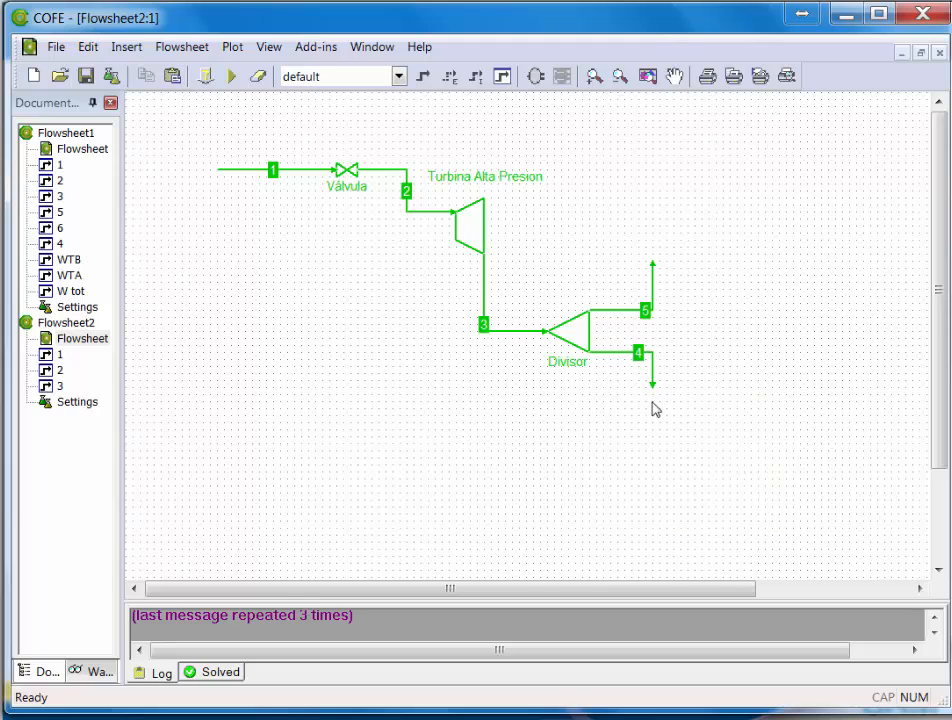
# Step: Copy the Turbina Alta Presion unit and place the duplicate above and to the right of Divisor, beyond stream 5's end
pyautogui.click(653, 271)
pyautogui.click(469, 215)
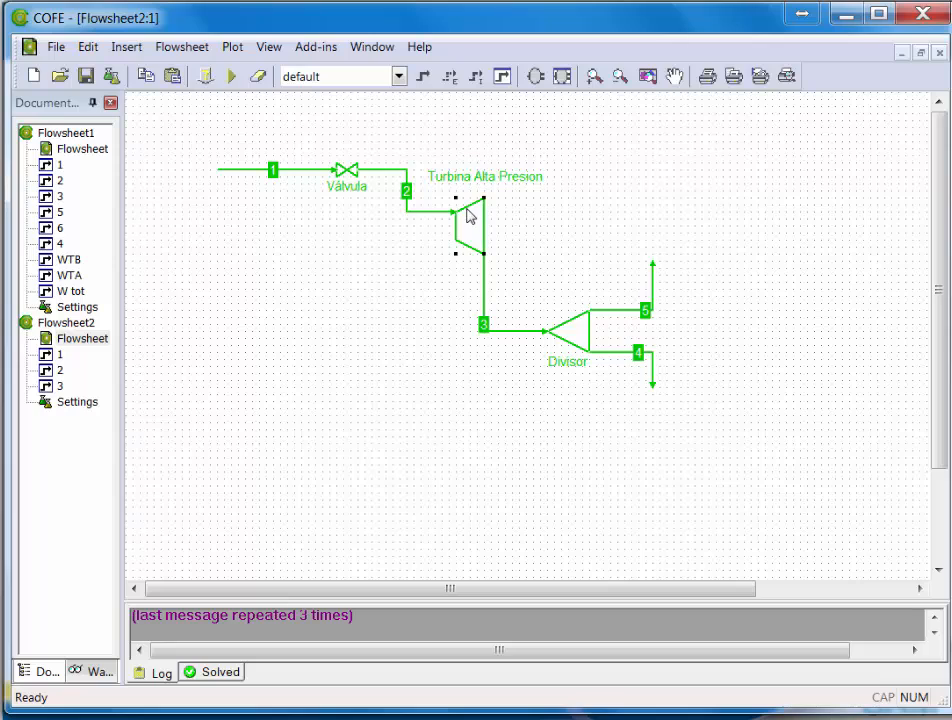
pyautogui.hotkey('ctrl', 'v')
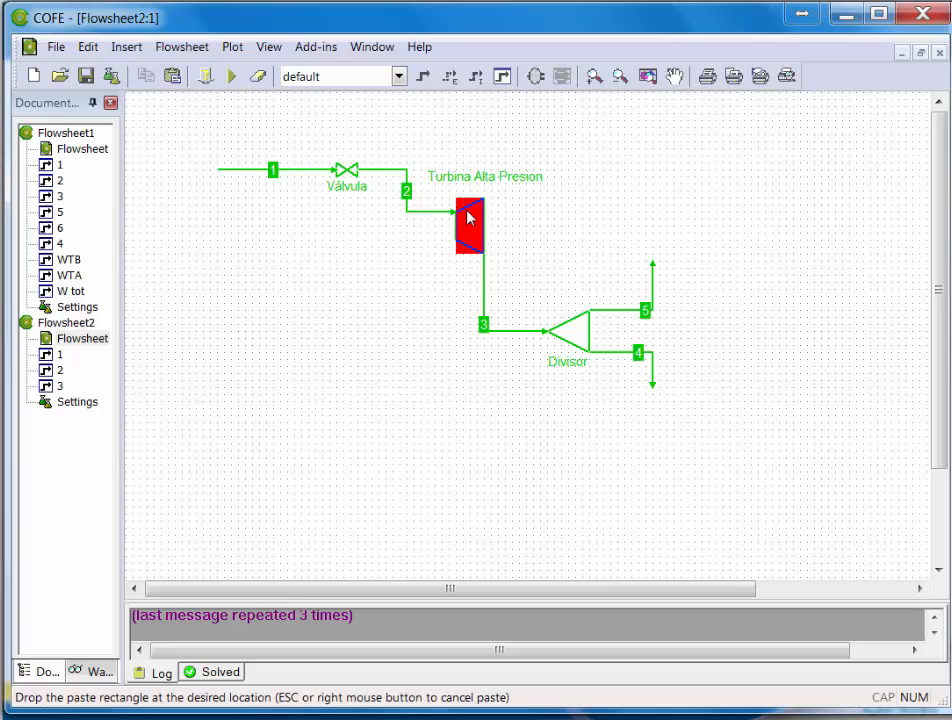
pyautogui.press('Escape')
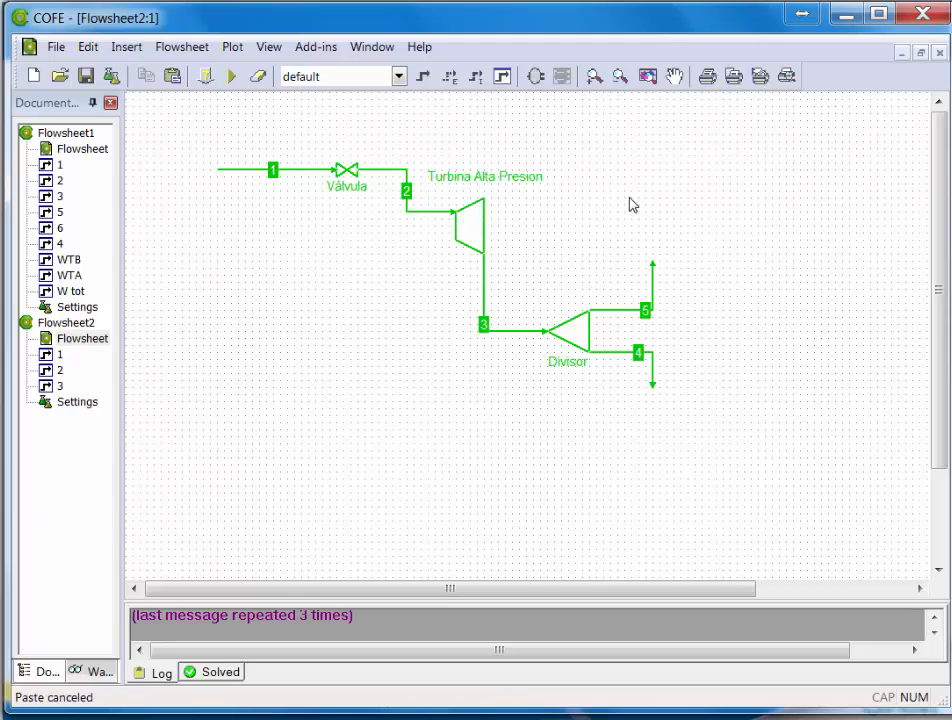
pyautogui.hotkey('ctrl', 'v')
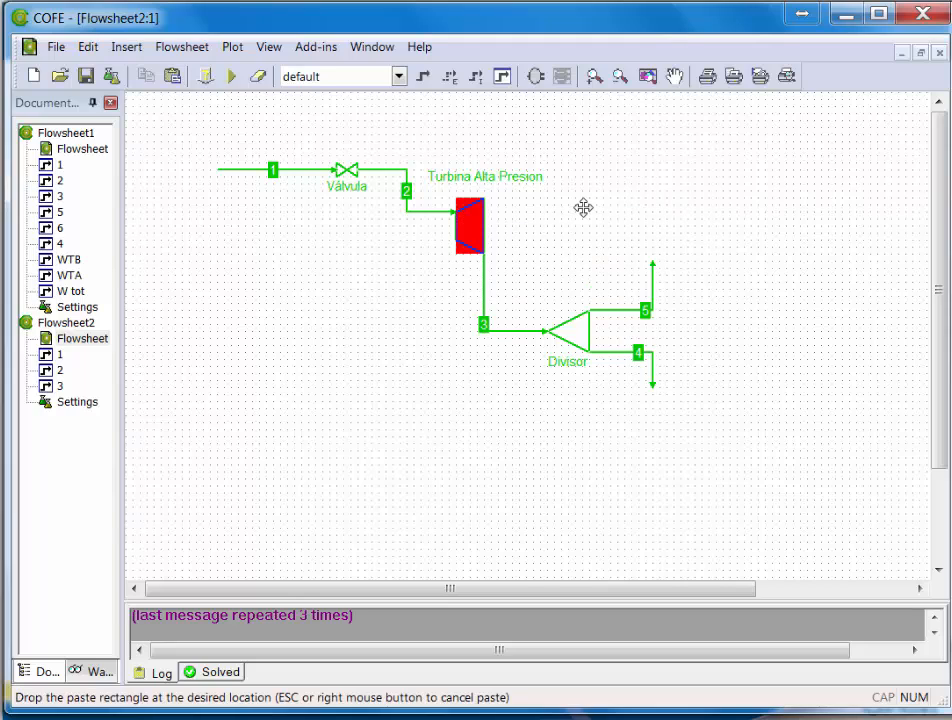
pyautogui.moveTo(463, 215); pyautogui.dragTo(692, 239)
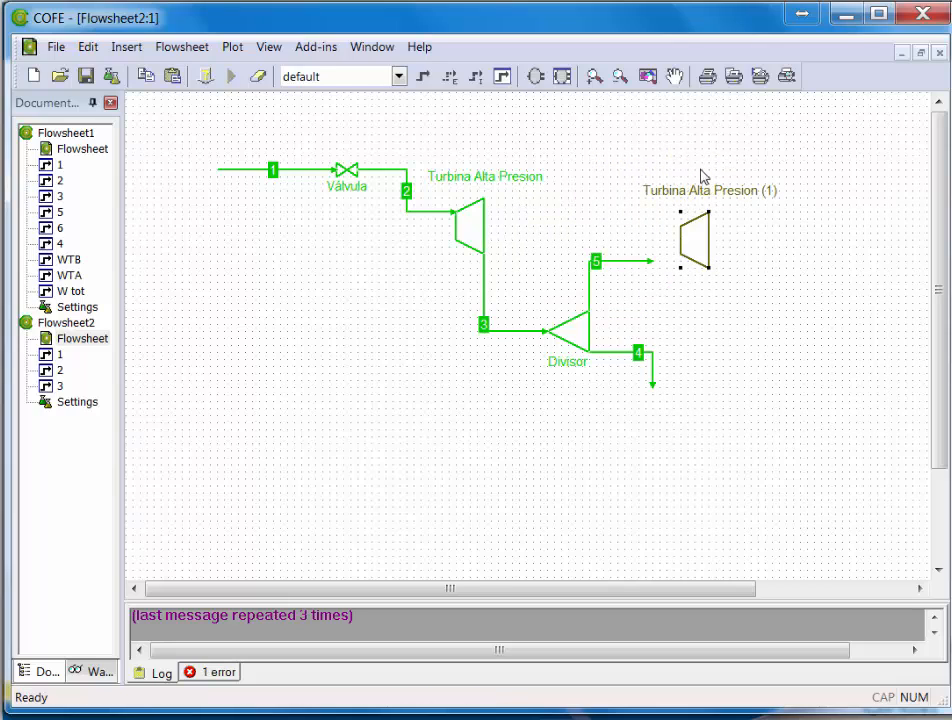
# Step: Rename the duplicated turbine as Turbina Baja Presion
pyautogui.doubleClick(776, 192)
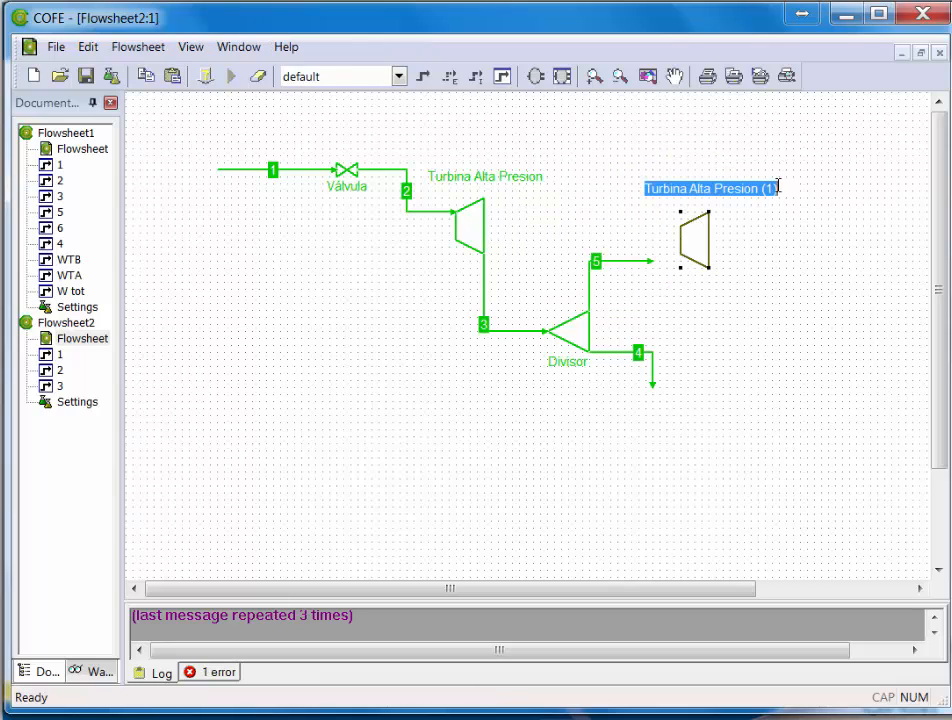
pyautogui.moveTo(764, 191); pyautogui.dragTo(788, 189)
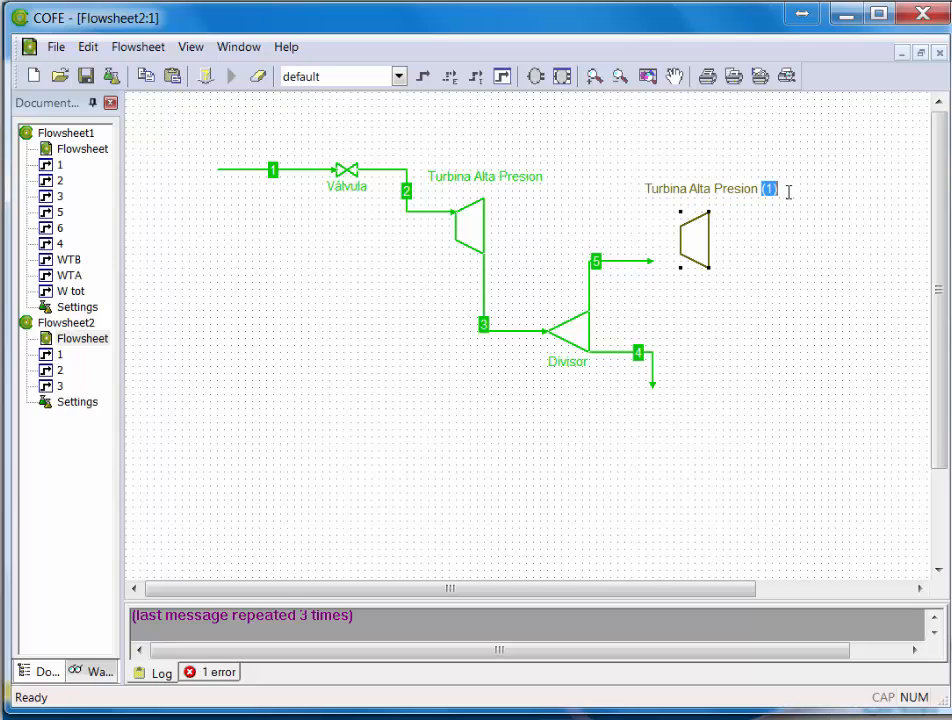
pyautogui.press('BackSpace')
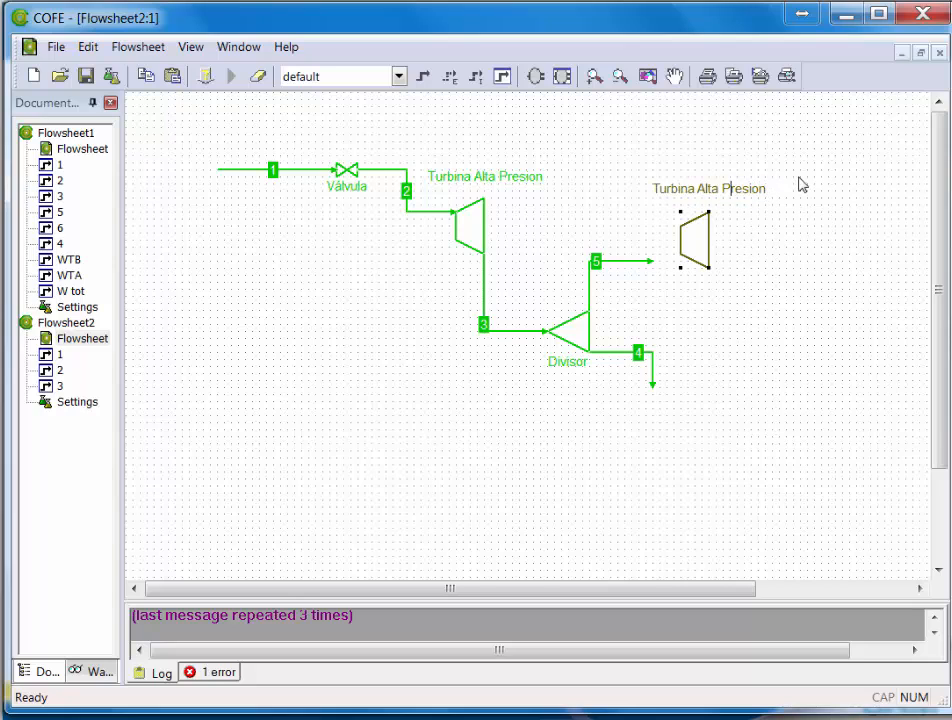
pyautogui.press('BackSpace')
pyautogui.press('BackSpace')
pyautogui.press('BackSpace')
pyautogui.press('BackSpace')
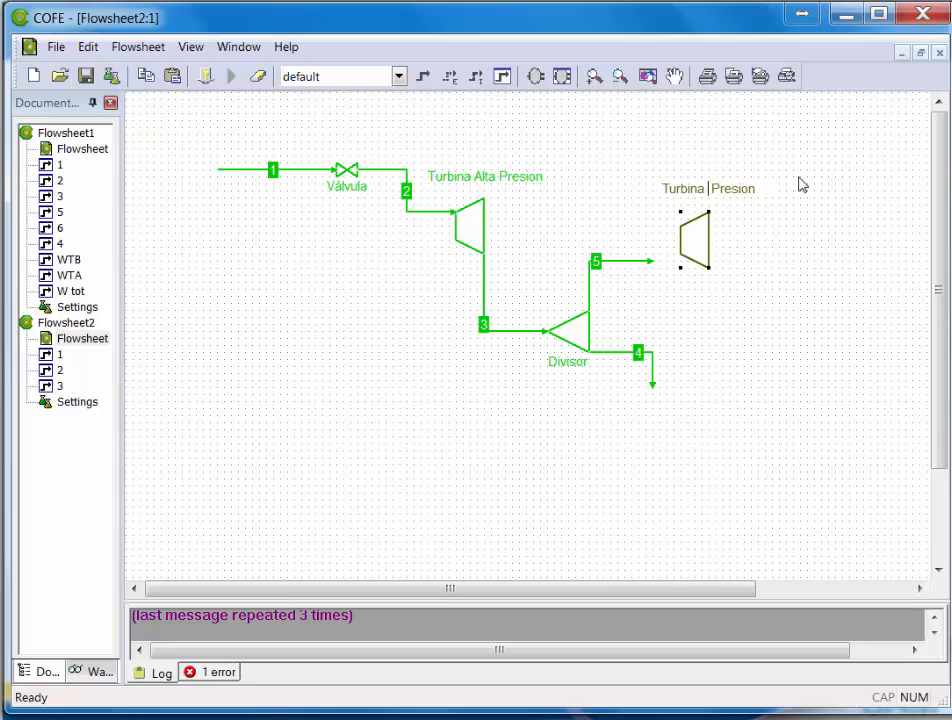
pyautogui.write('Baja')
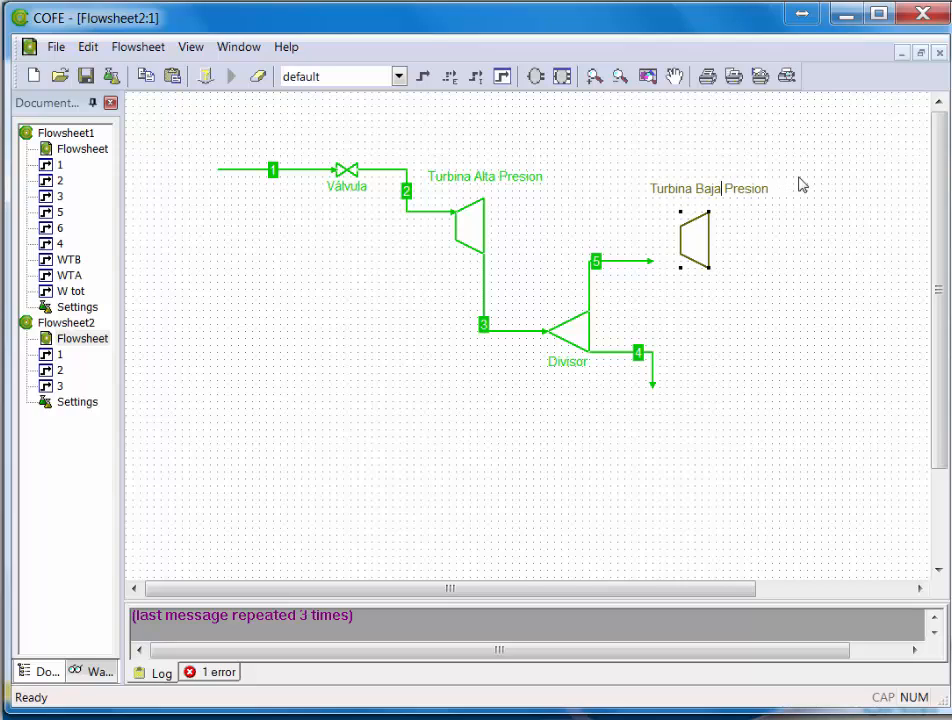
pyautogui.press('Return')
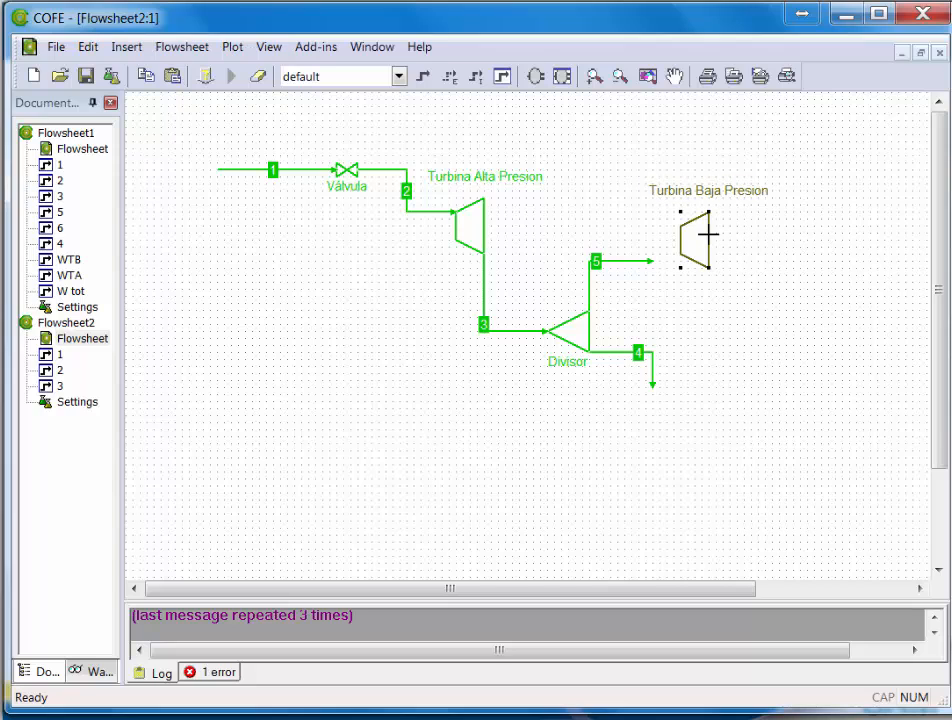
# Step: Move Turbina Baja Presion so its inlet connects to stream 5, and draw a horizontal outlet material stream from its lower corner
pyautogui.moveTo(683, 233); pyautogui.dragTo(645, 205)
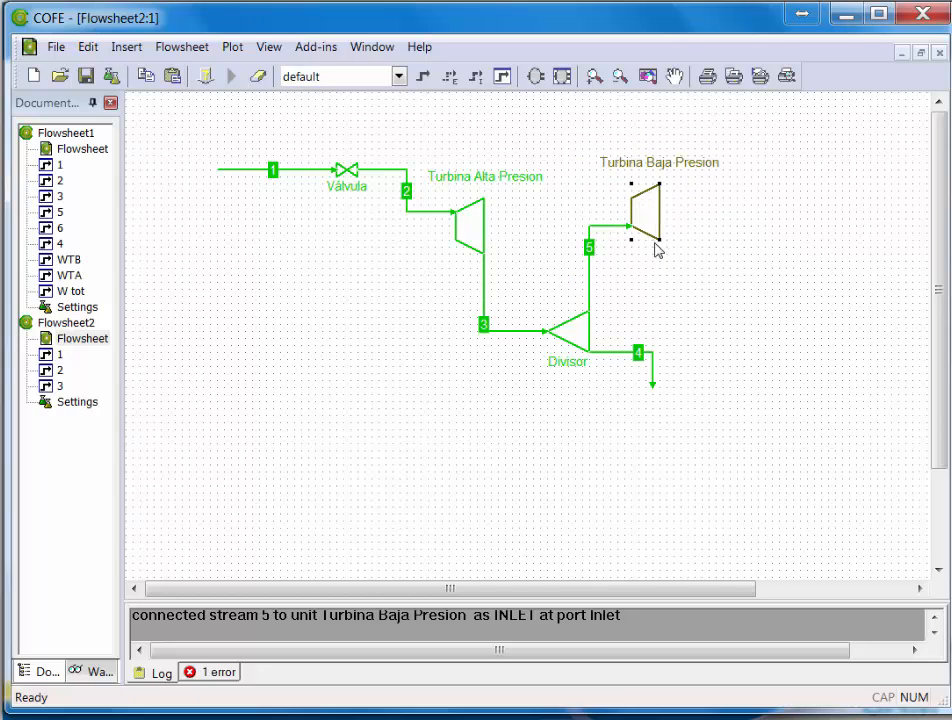
pyautogui.click(659, 251)
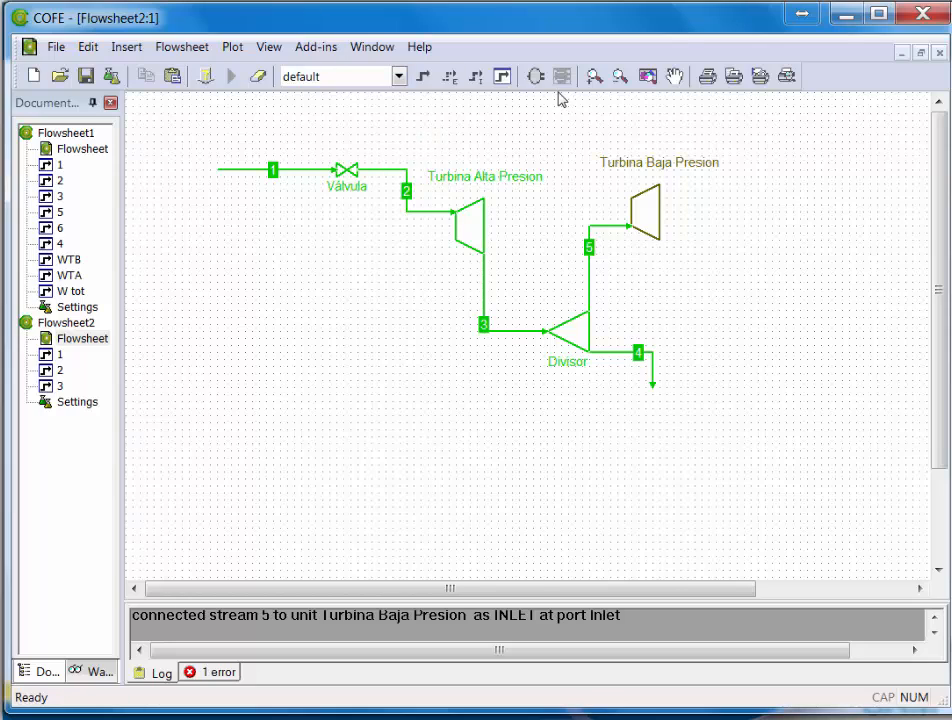
pyautogui.click(422, 76)
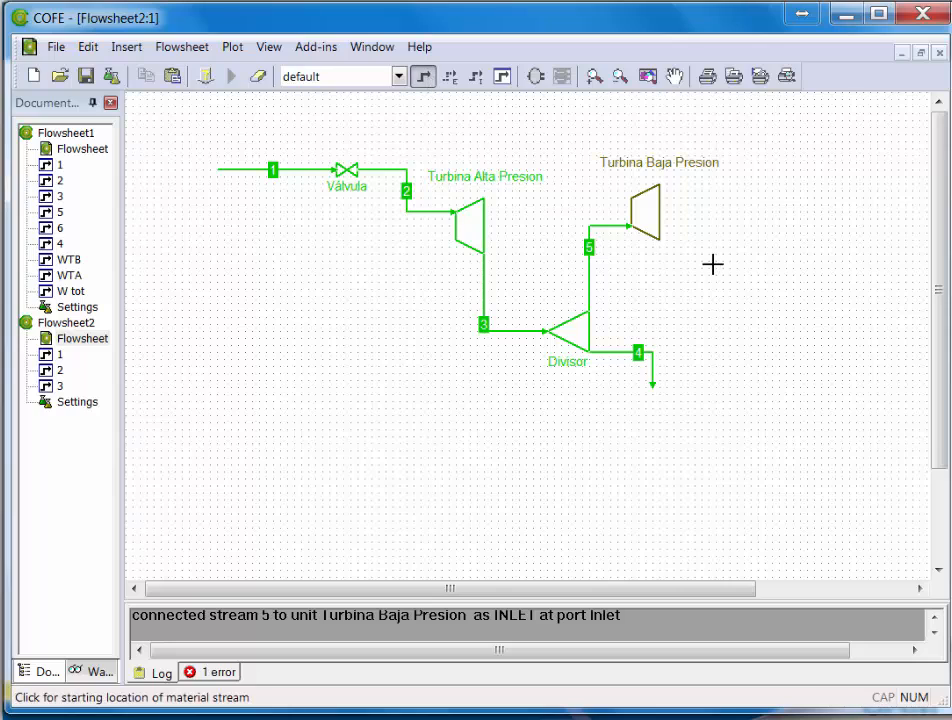
pyautogui.click(658, 238)
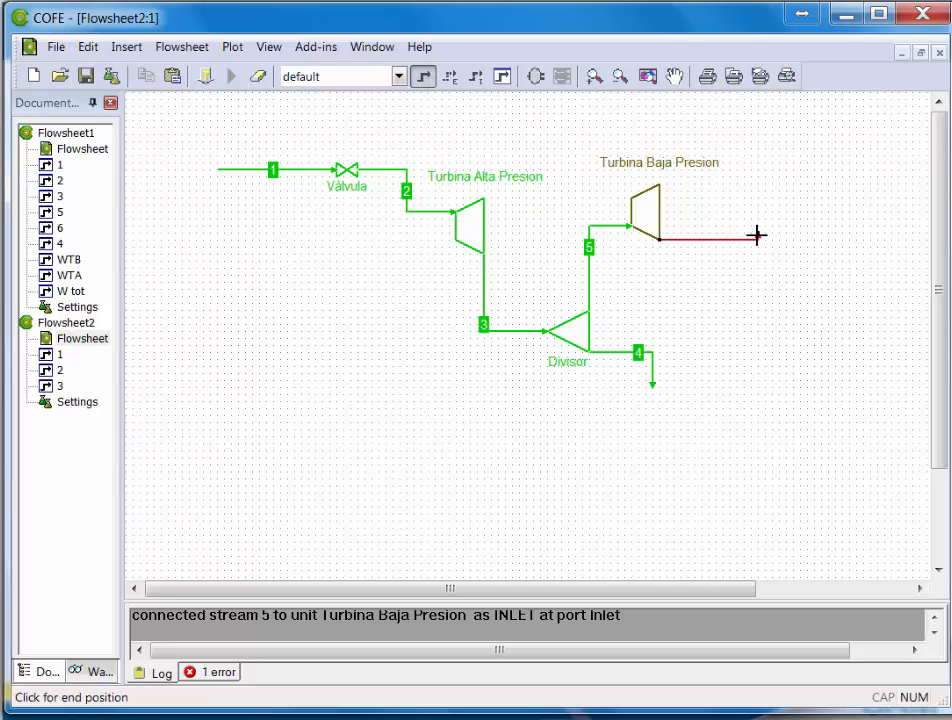
pyautogui.click(752, 240)
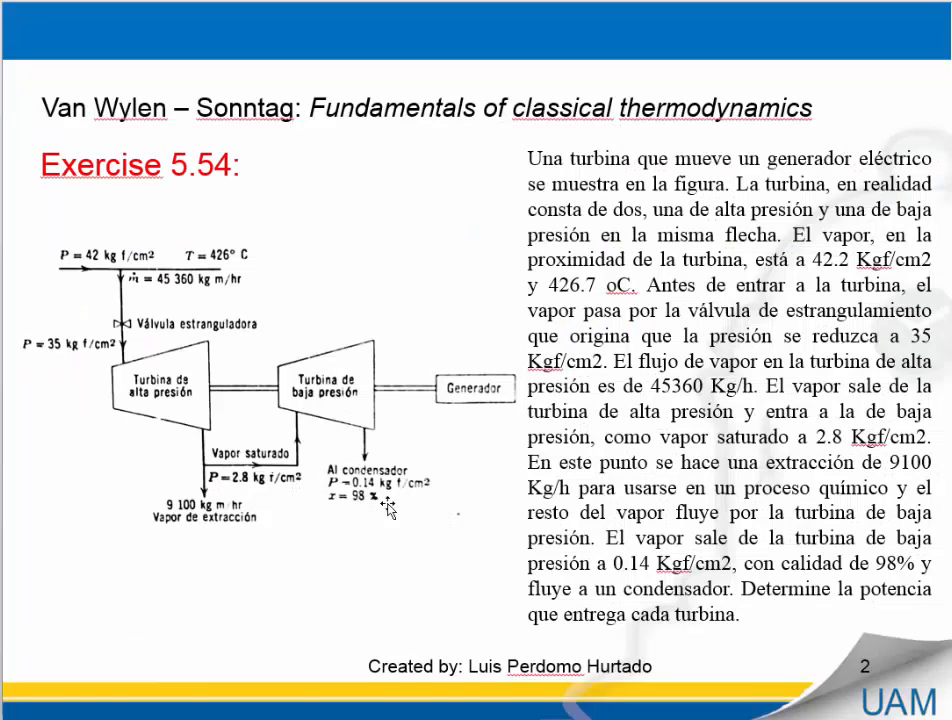
# Step: Look up the low-pressure turbine's outlet pressure in the exercise statement and set stream 6's pressure to 0.14 kg-f/cm²
pyautogui.click(614, 563)
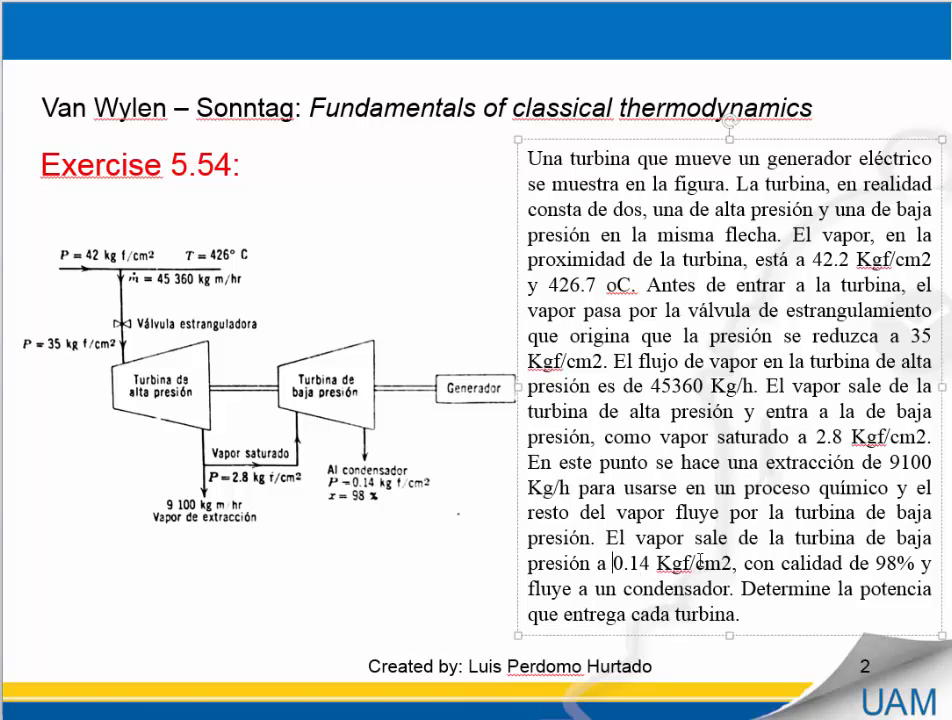
pyautogui.moveTo(614, 563); pyautogui.dragTo(731, 563)
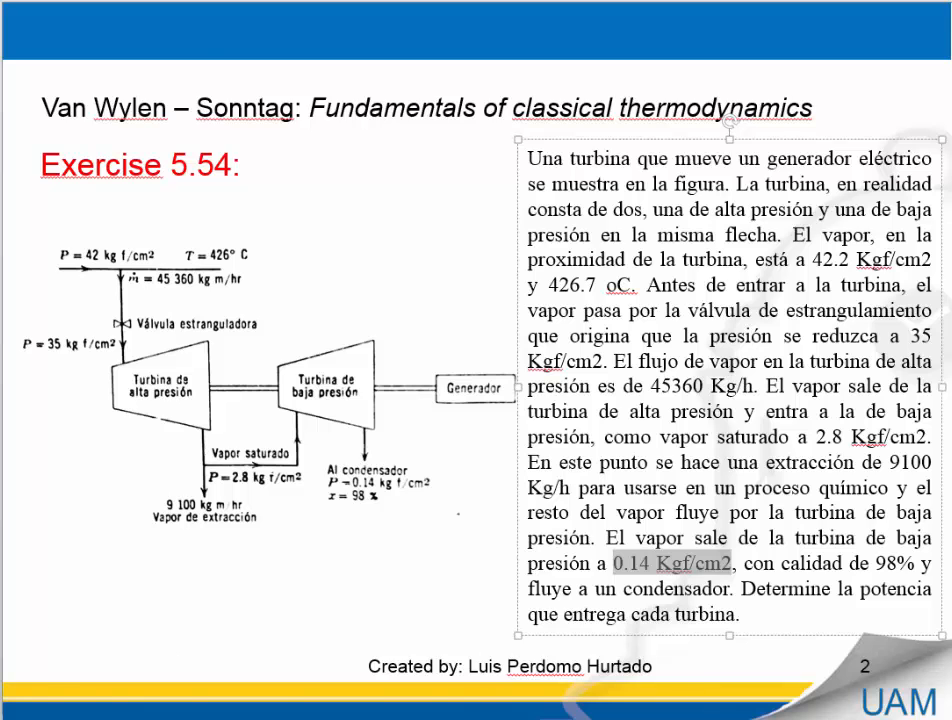
pyautogui.hotkey('alt', 'Tab')
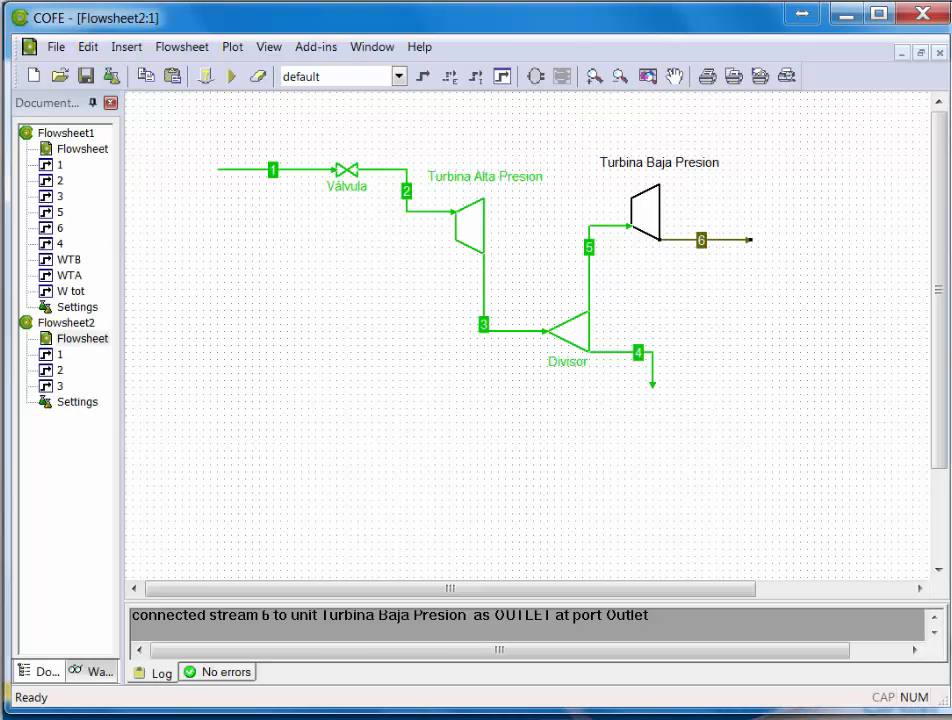
pyautogui.doubleClick(726, 247)
pyautogui.click(247, 177)
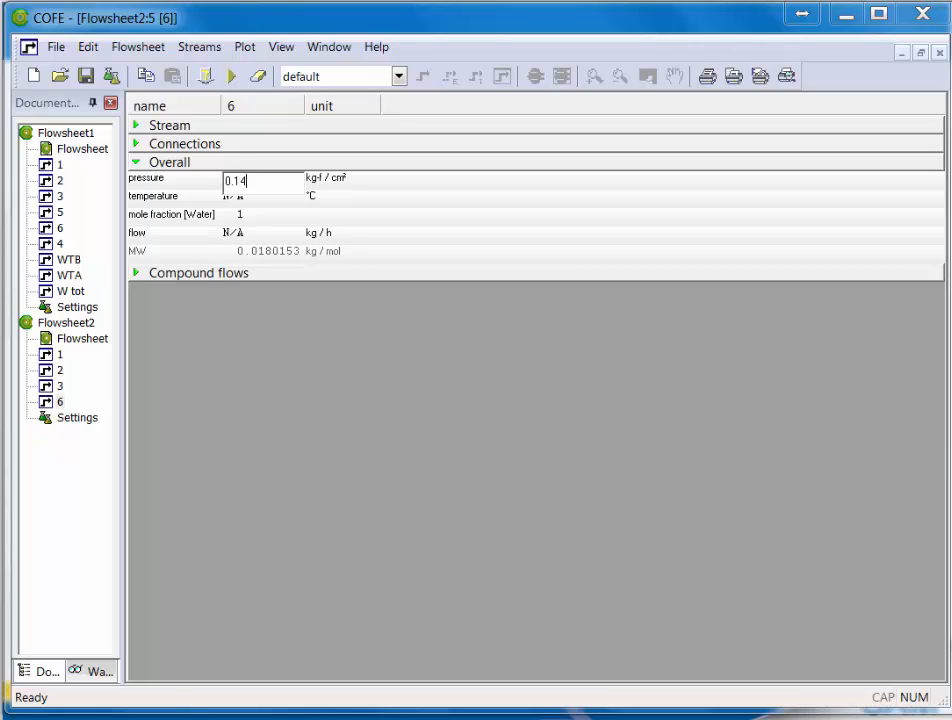
pyautogui.hotkey('alt', 'Tab')
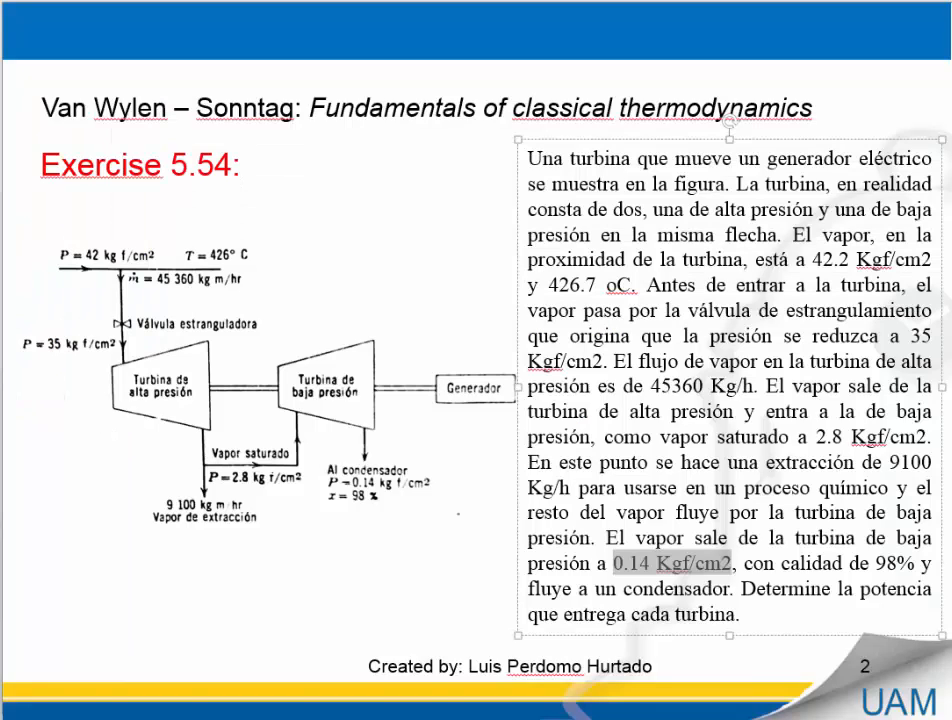
pyautogui.hotkey('alt', 'Tab')
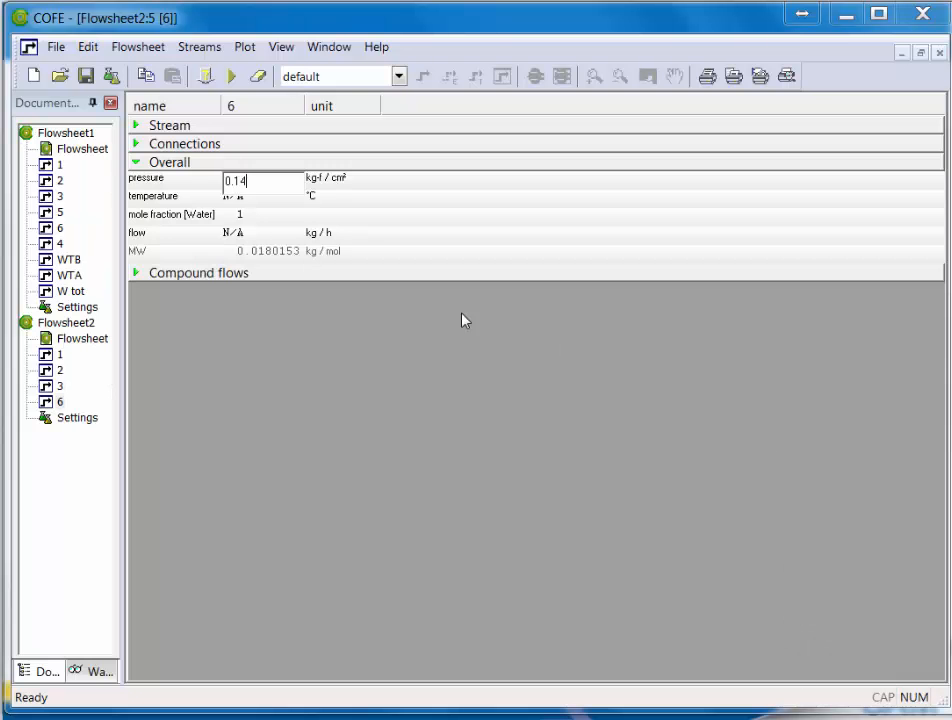
pyautogui.press('Return')
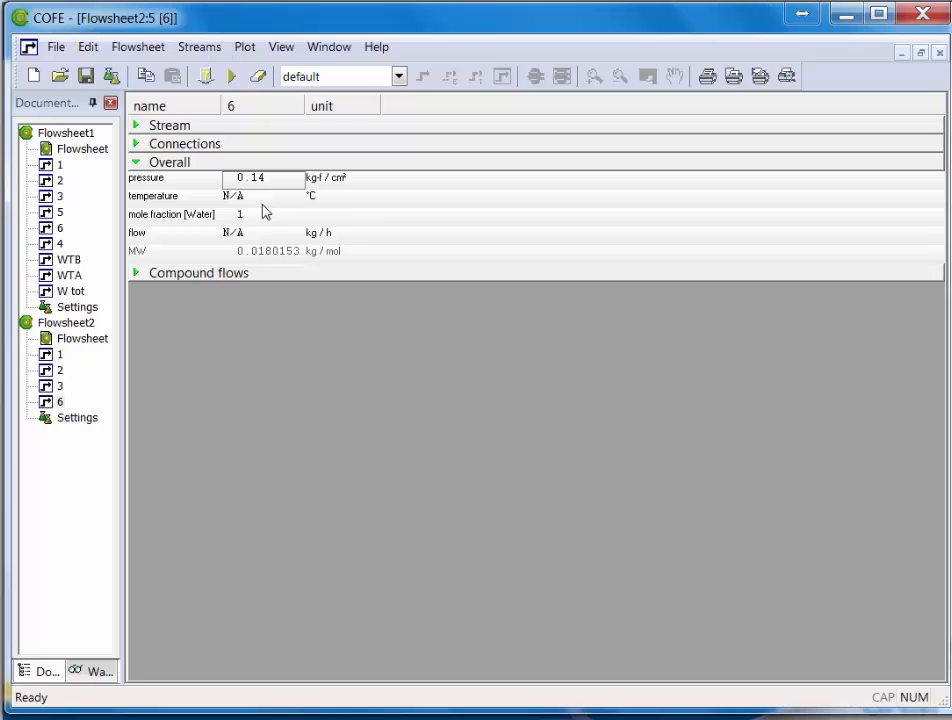
# Step: Set stream 6's temperature to 25 °C and its flow to 1 kg/h
pyautogui.click(256, 205)
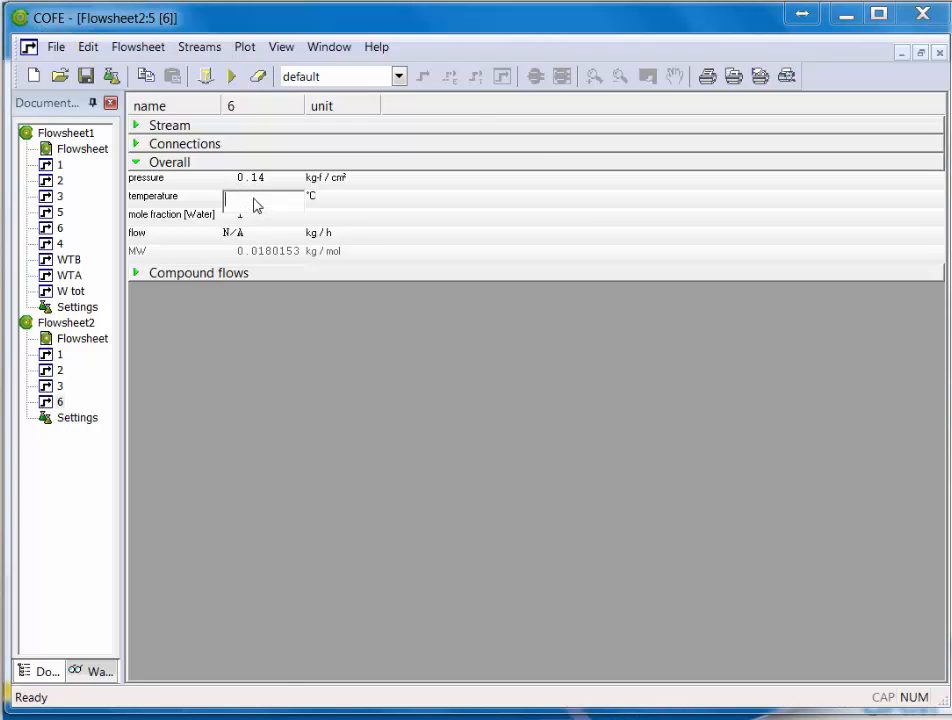
pyautogui.press('Return')
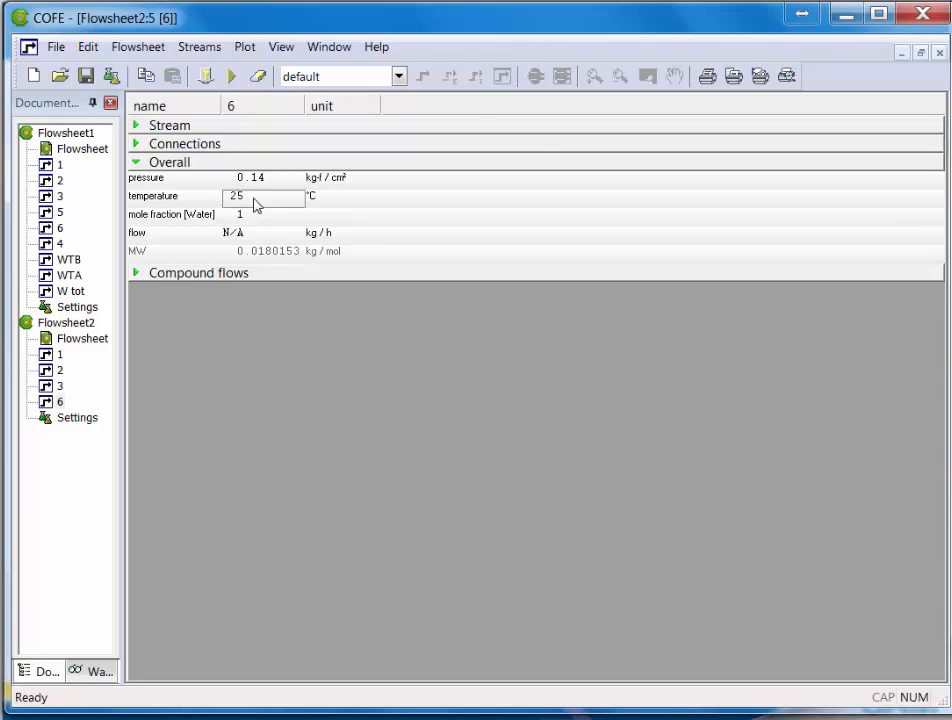
pyautogui.click(229, 241)
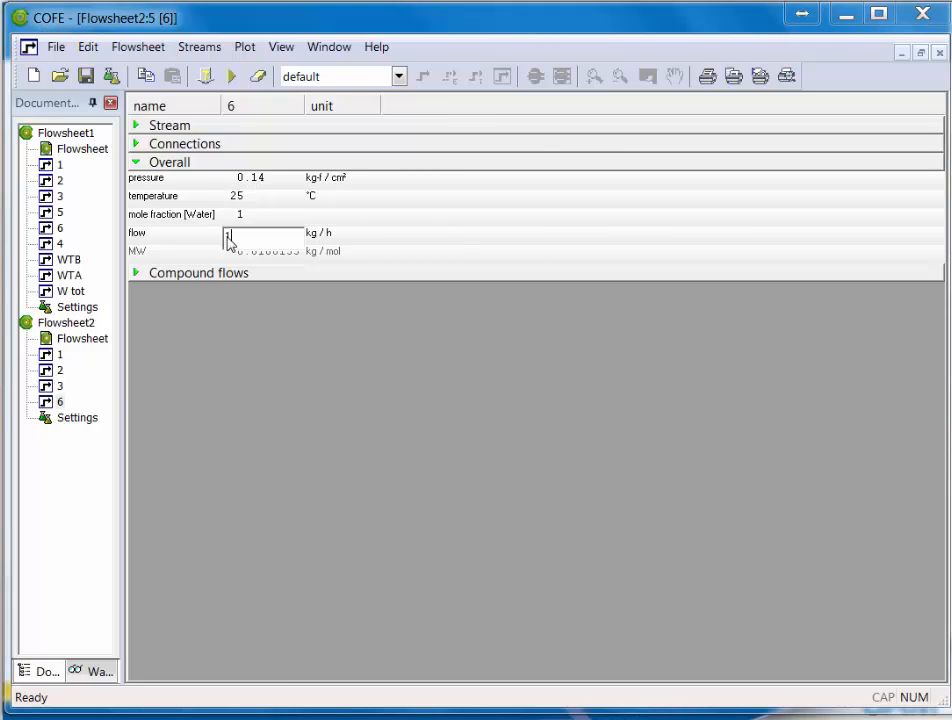
pyautogui.write('1')
pyautogui.press('Return')
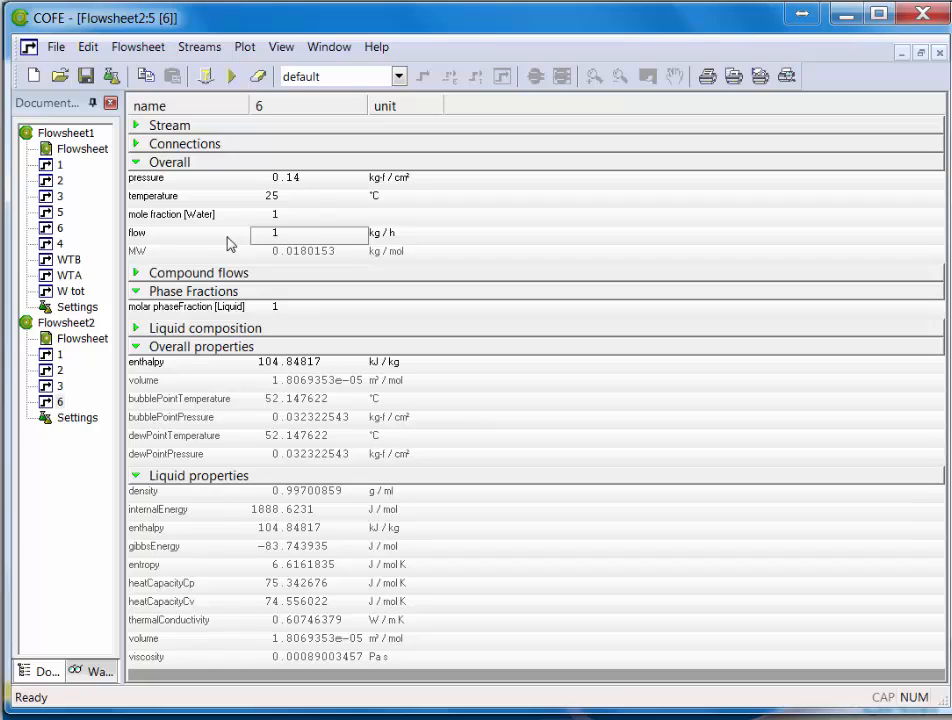
# Step: Set stream 6's molar vapor fraction to 0.98 at the current pressure
pyautogui.click(276, 307)
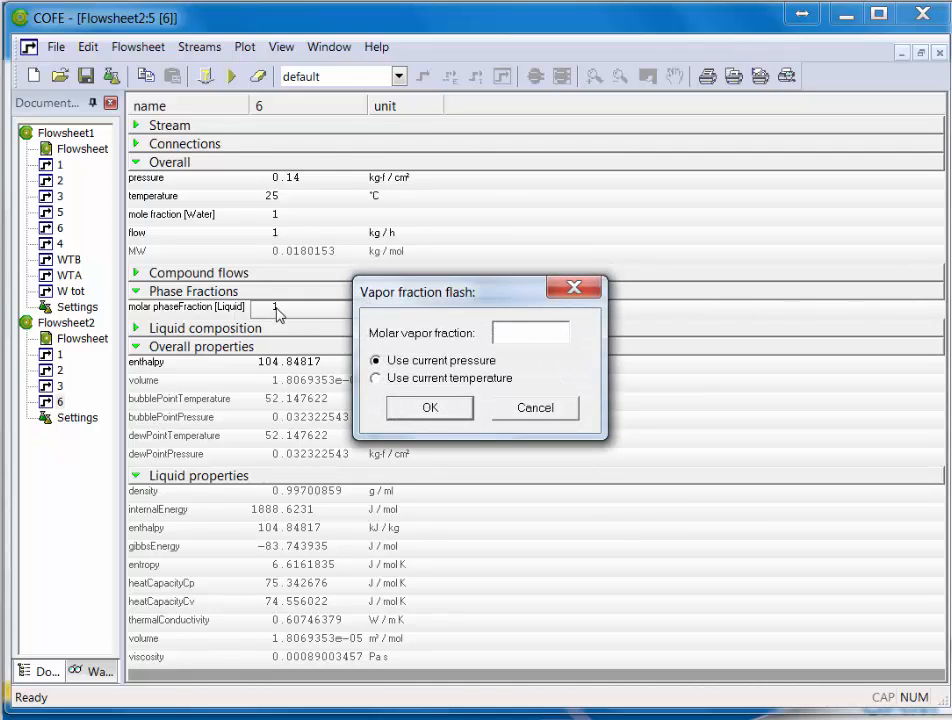
pyautogui.write('0.98')
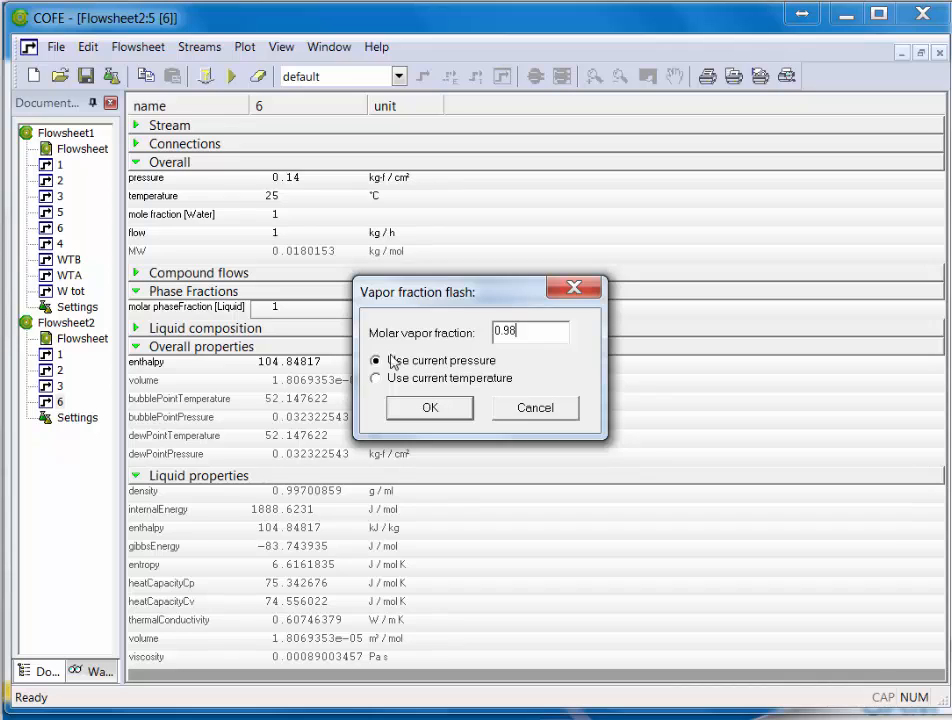
pyautogui.click(455, 412)
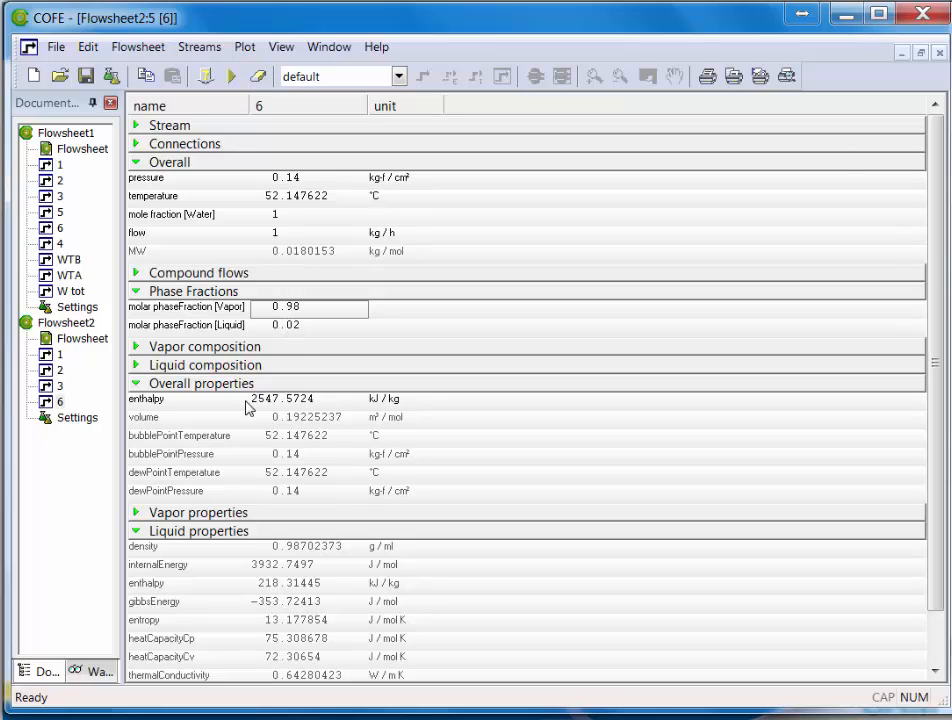
# Step: Expand stream 6's vapor and liquid property groups and examine the phase enthalpies alongside the overall enthalpy
pyautogui.click(140, 532)
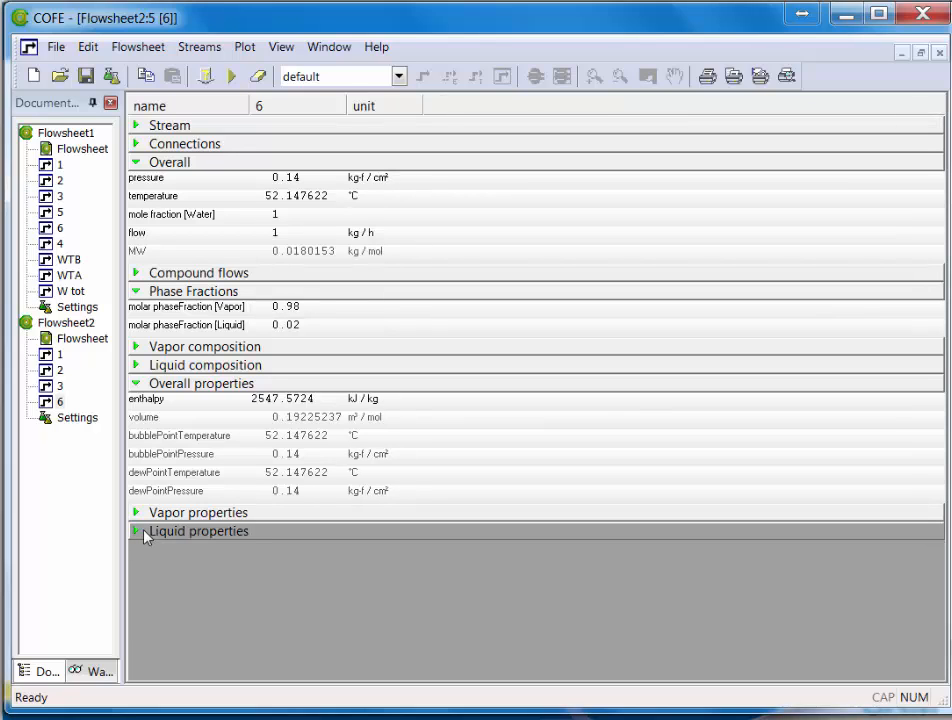
pyautogui.click(136, 513)
pyautogui.scroll(-2, 937, 450)
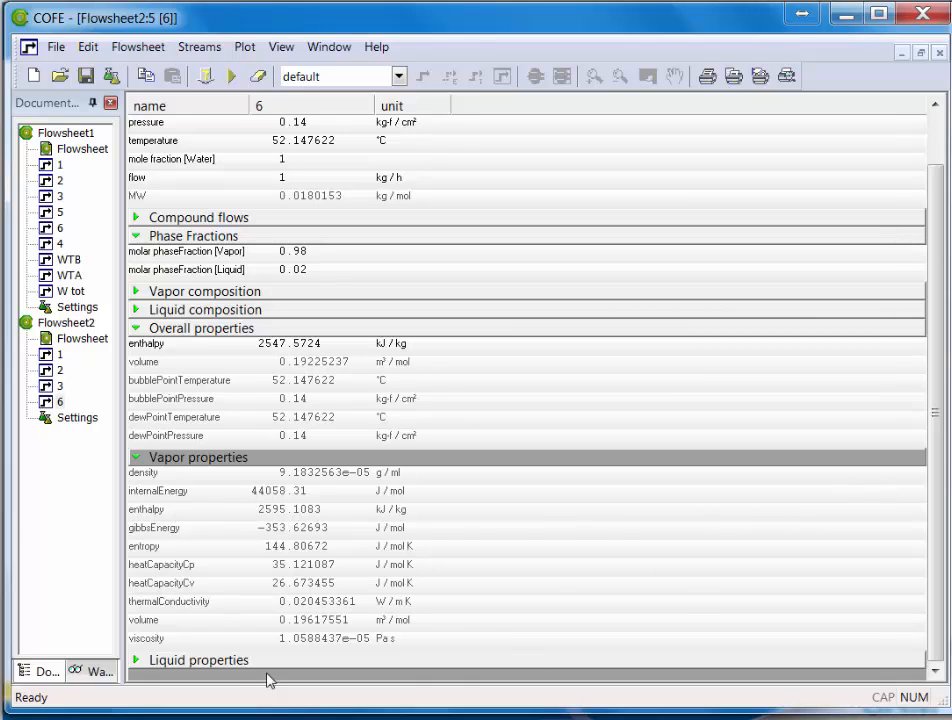
pyautogui.click(135, 662)
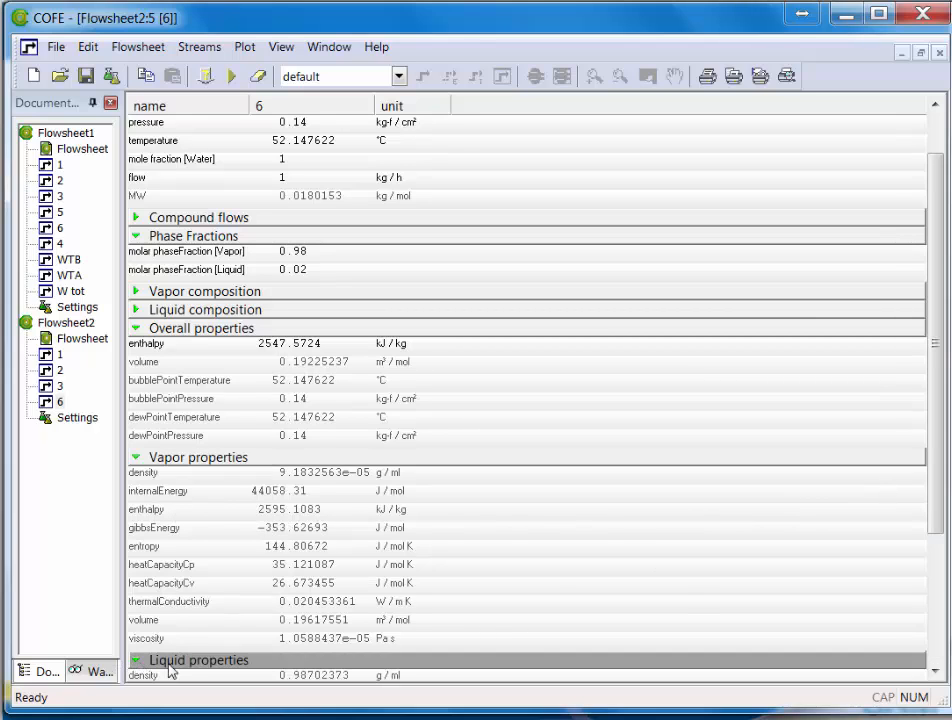
pyautogui.scroll(-3, 213, 617)
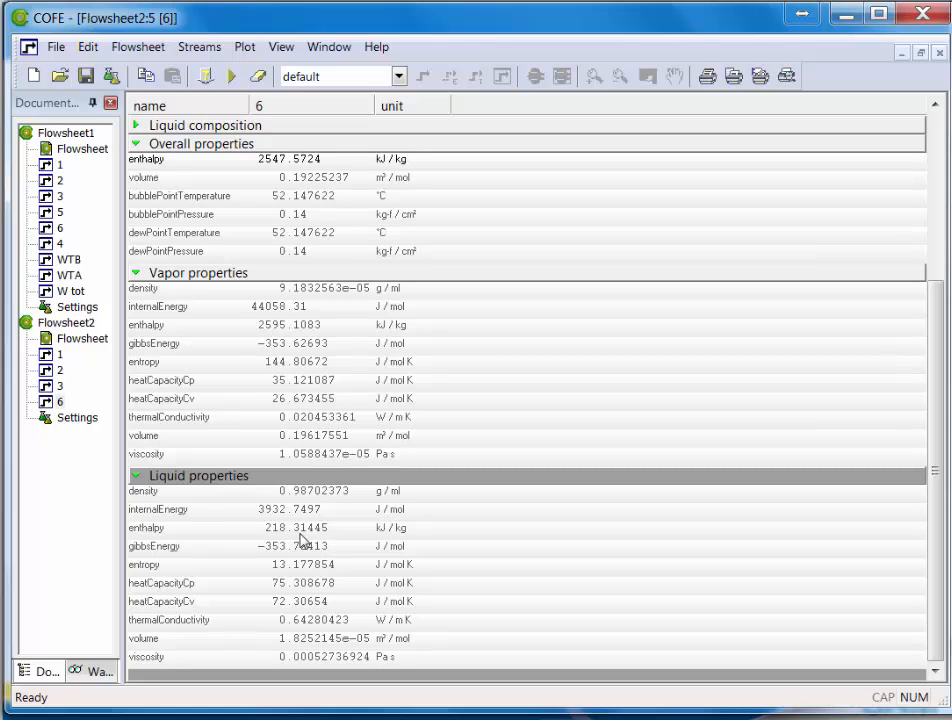
pyautogui.scroll(4, 302, 540)
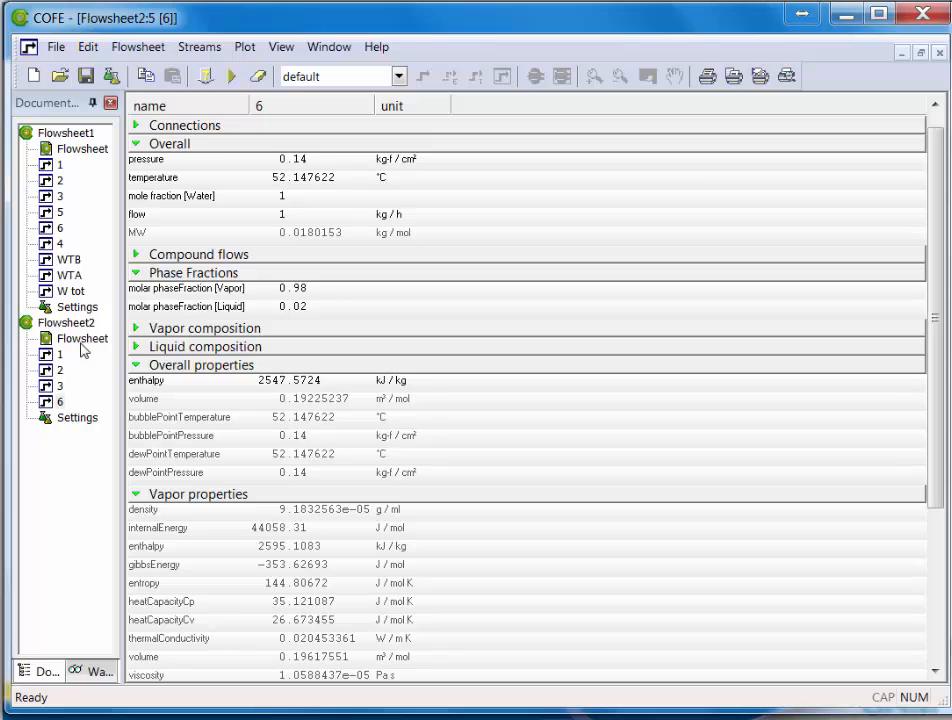
# Step: Check stream 5's flow and overall enthalpy, and return to the Flowsheet2 diagram
pyautogui.doubleClick(82, 340)
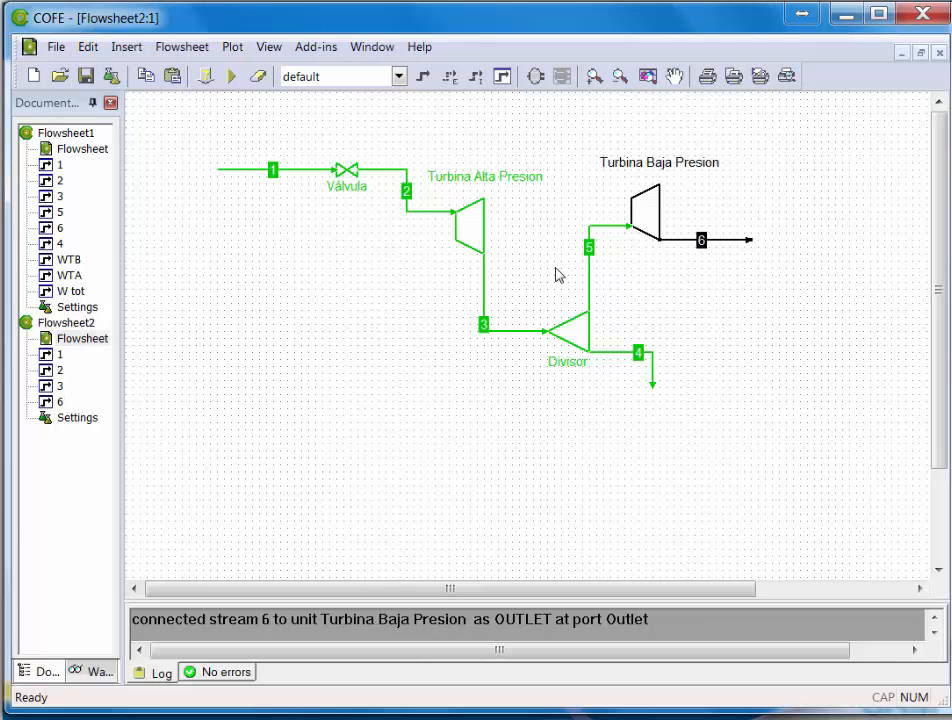
pyautogui.doubleClick(606, 230)
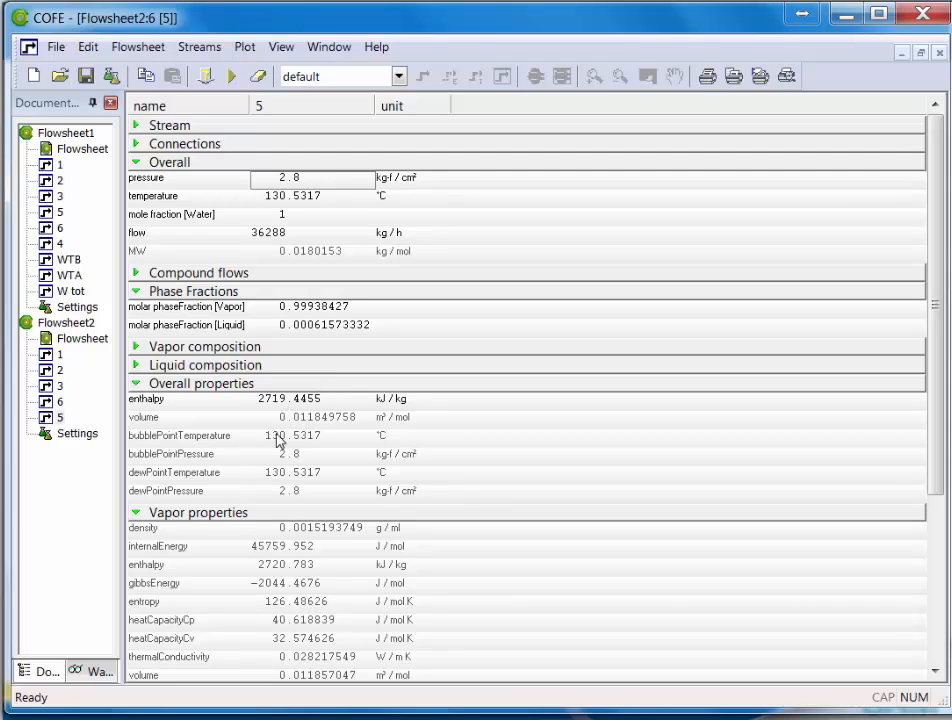
pyautogui.doubleClick(85, 340)
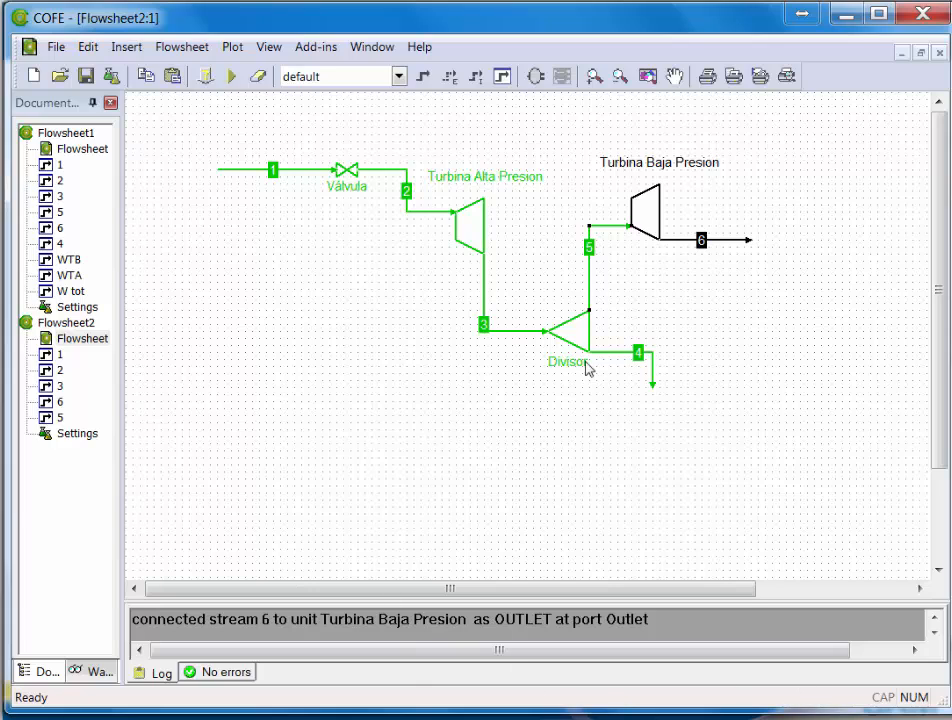
# Step: Read stream 3's flow and, in Calculator, divide 9100 by 45360 and subtract 1 to find the split fraction
pyautogui.moveTo(535, 339)
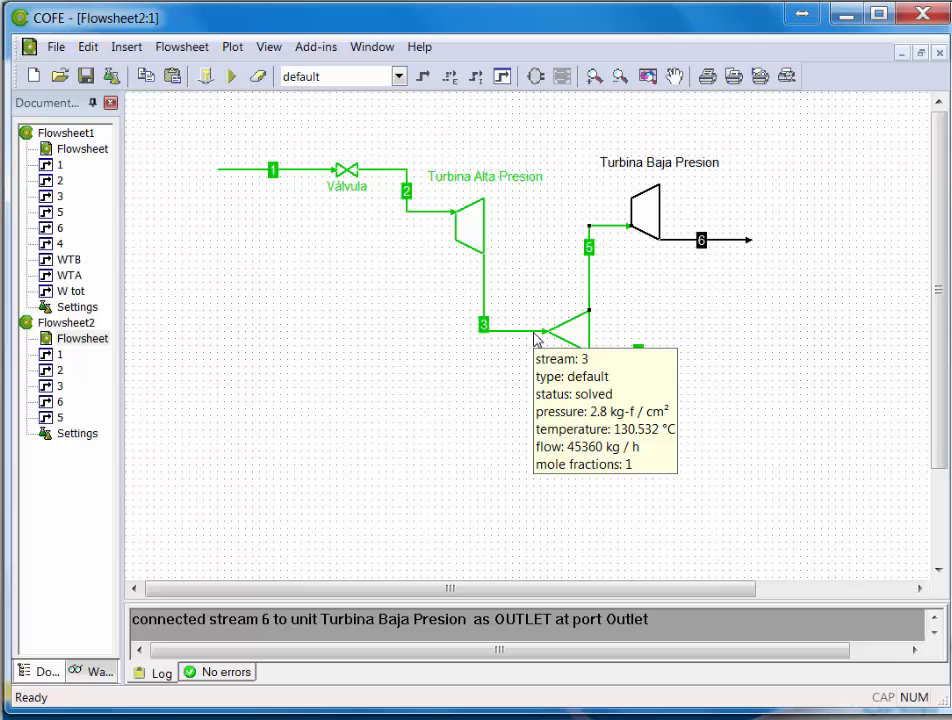
pyautogui.hotkey('alt', 'Tab')
pyautogui.write('9100')
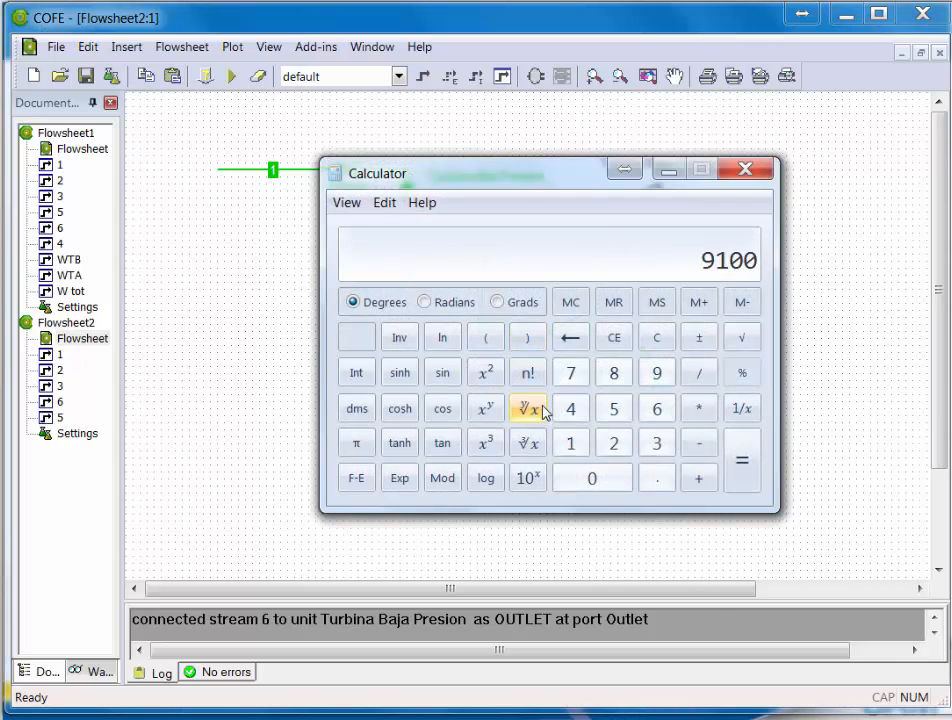
pyautogui.press('/')
pyautogui.write('4')
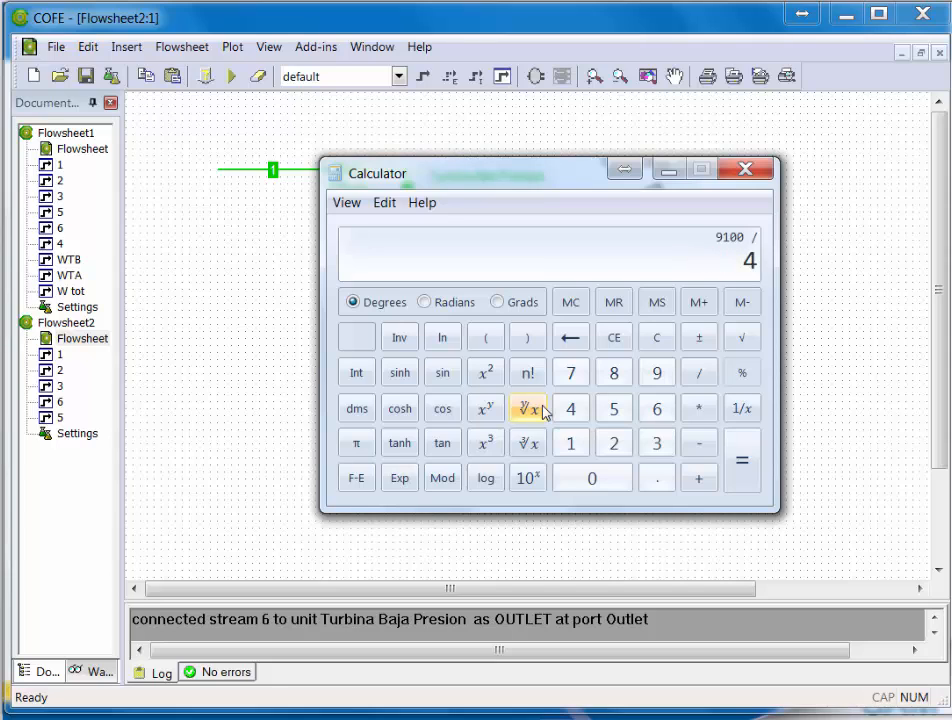
pyautogui.write('5360')
pyautogui.press('Return')
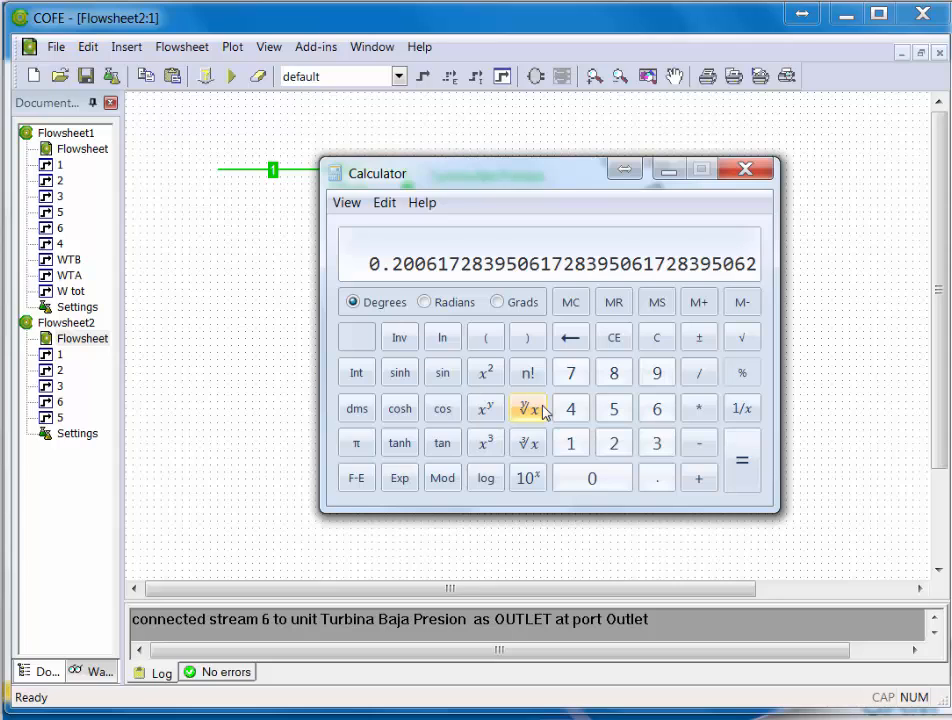
pyautogui.write('-1')
pyautogui.press('Return')
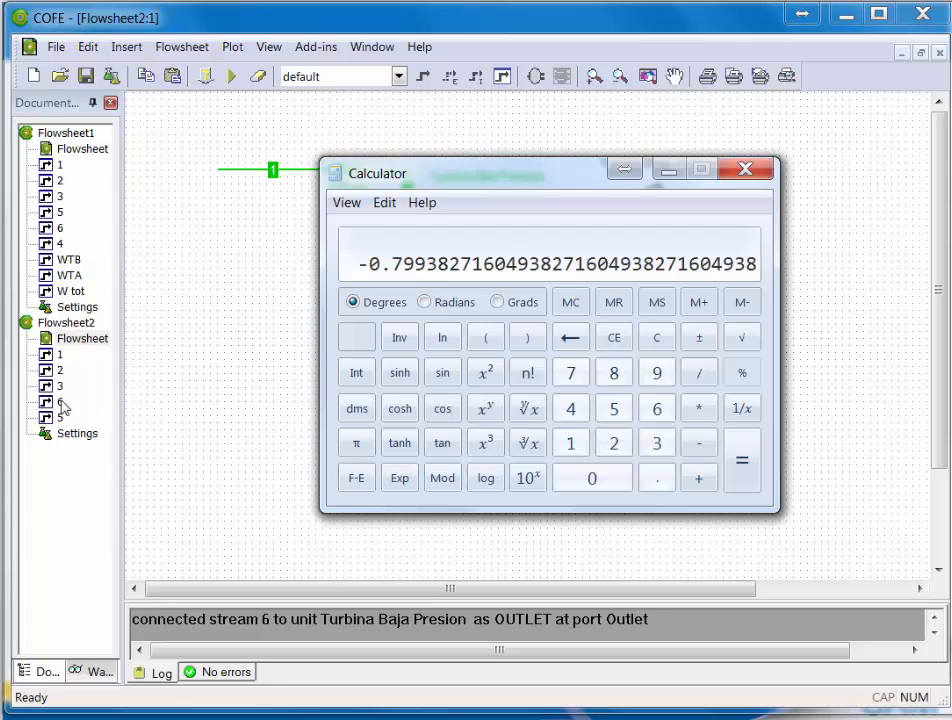
# Step: Set the Divisor's split factor to 0.7994 in Flowsheet2
pyautogui.click(80, 340)
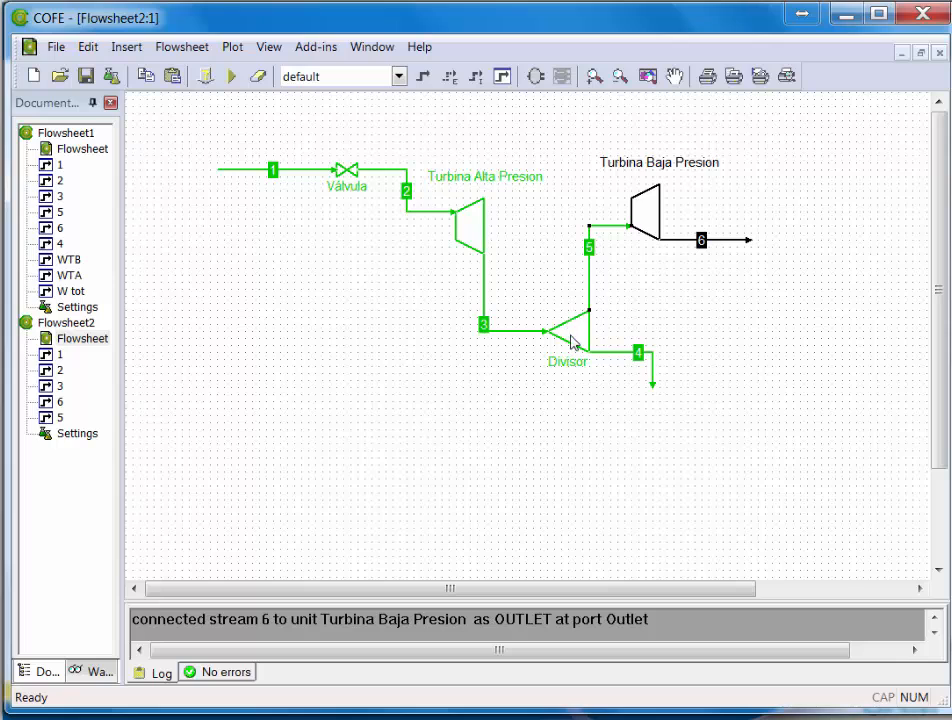
pyautogui.doubleClick(572, 342)
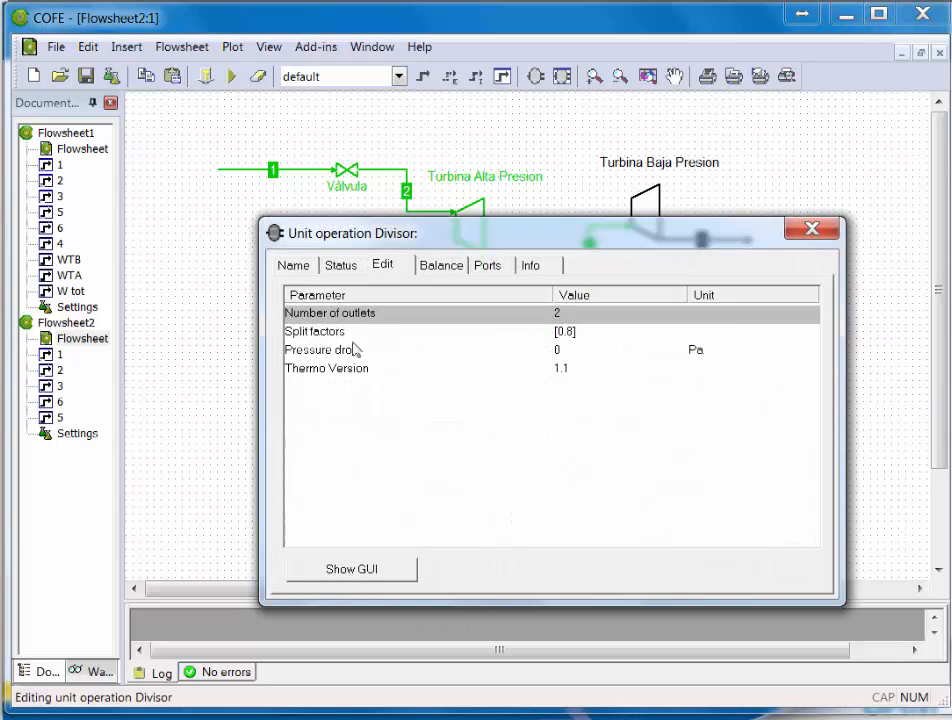
pyautogui.click(566, 333)
pyautogui.click(746, 335)
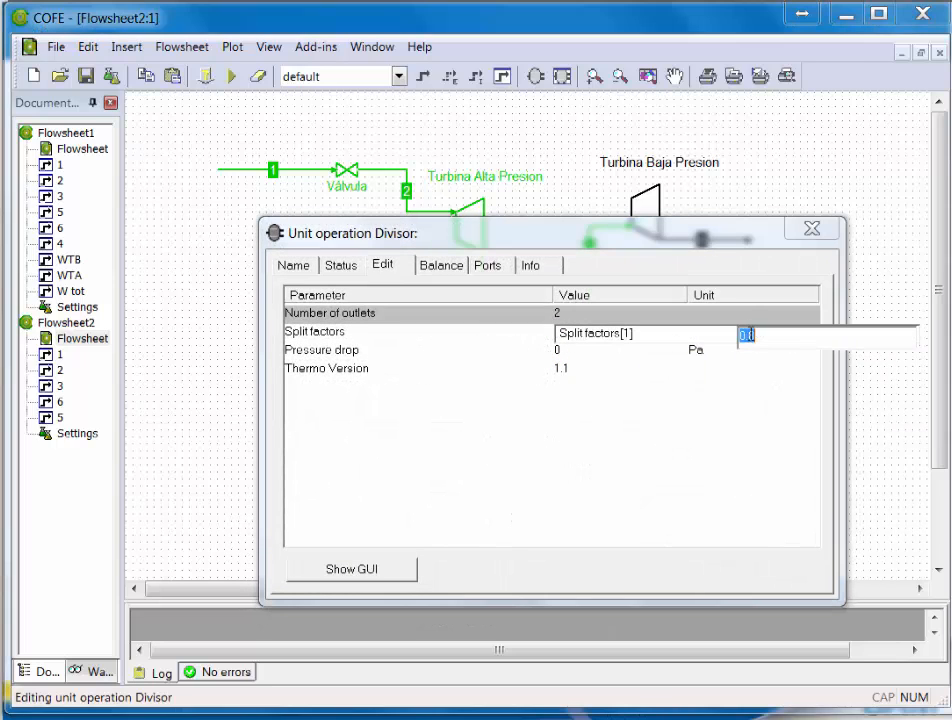
pyautogui.write('0.')
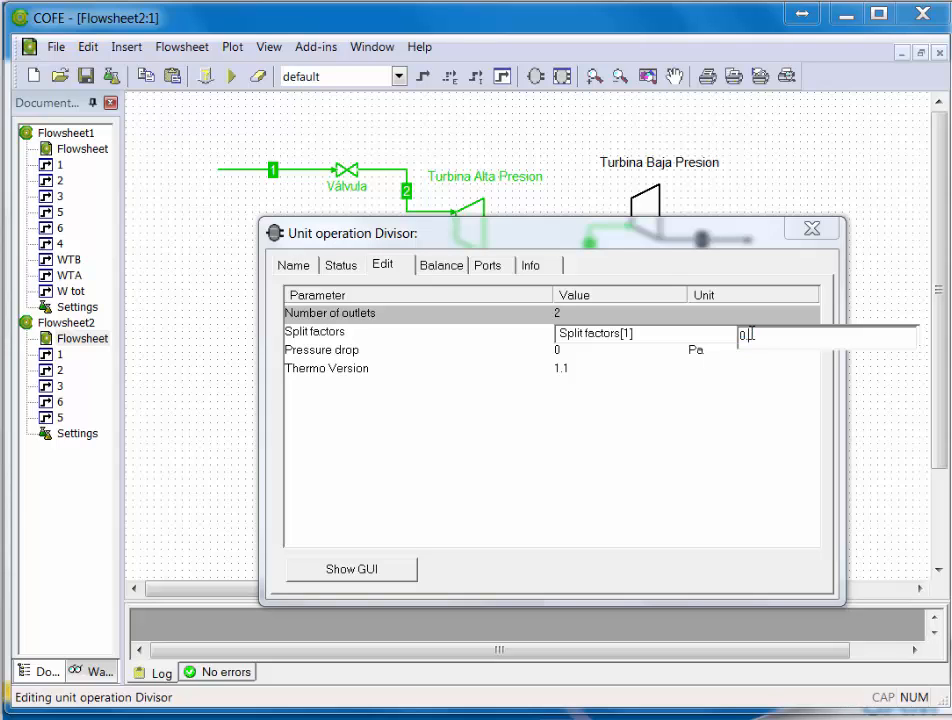
pyautogui.write('29')
pyautogui.press('Return')
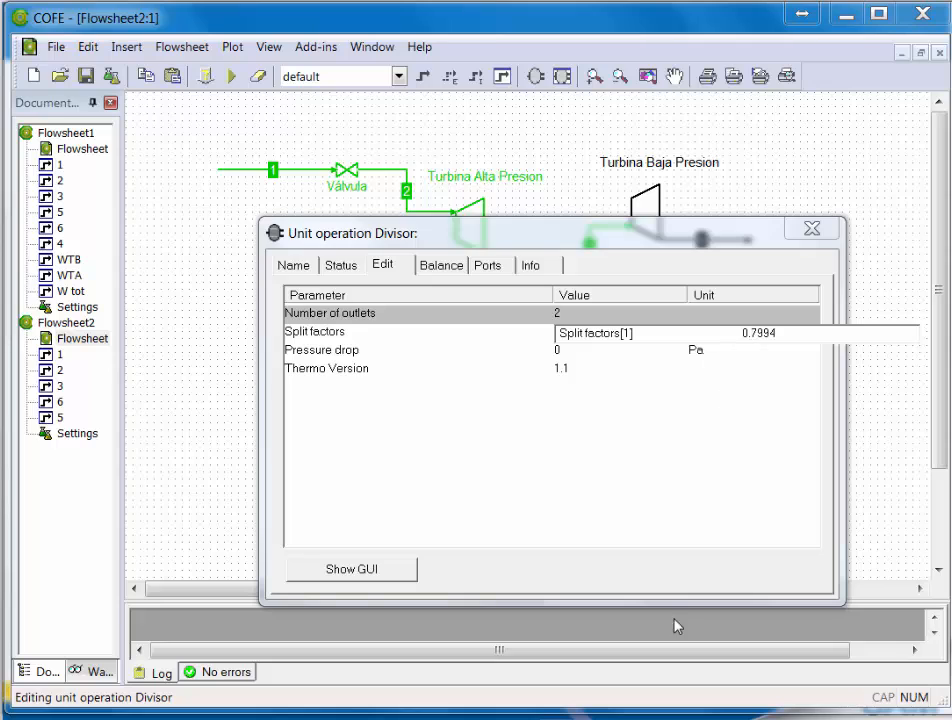
pyautogui.click(676, 513)
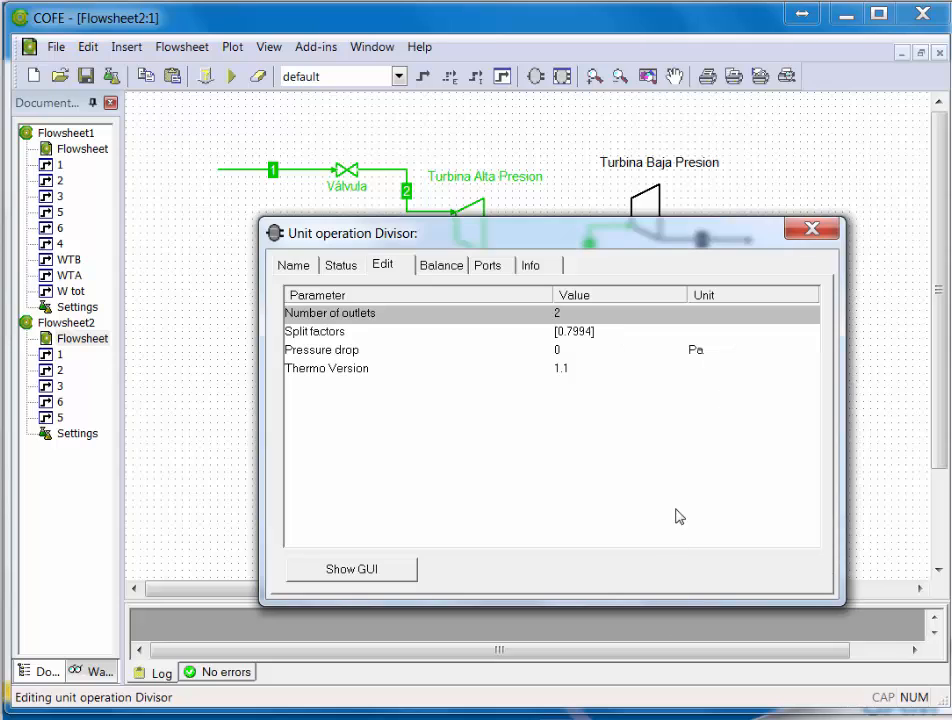
pyautogui.click(813, 236)
# Step: Solve the flowsheet and check stream 5's flow and enthalpy at the low-pressure turbine inlet
pyautogui.click(231, 77)
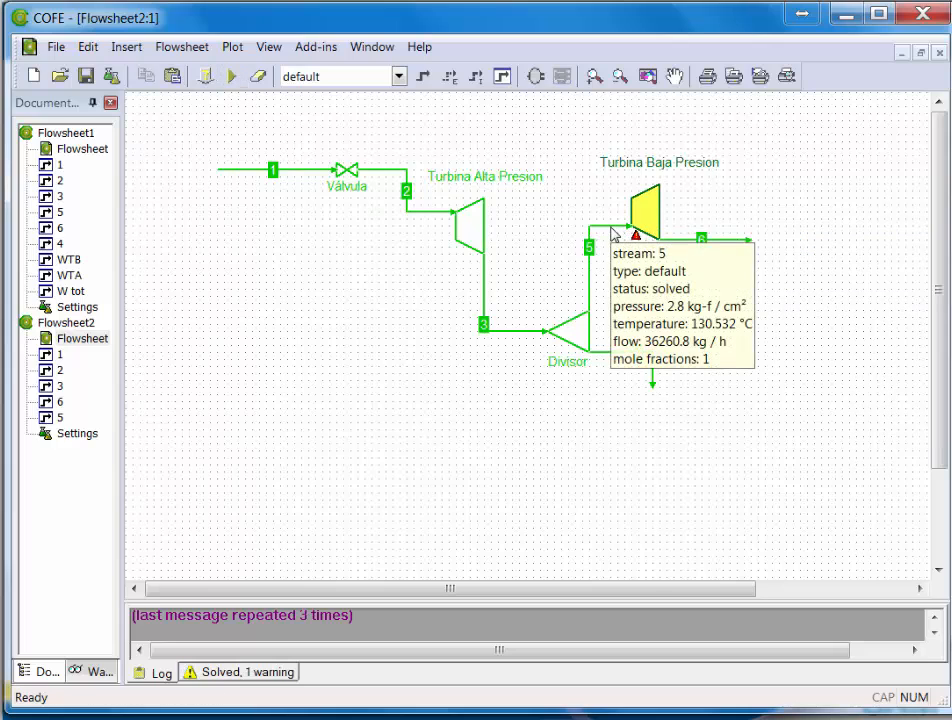
pyautogui.doubleClick(613, 232)
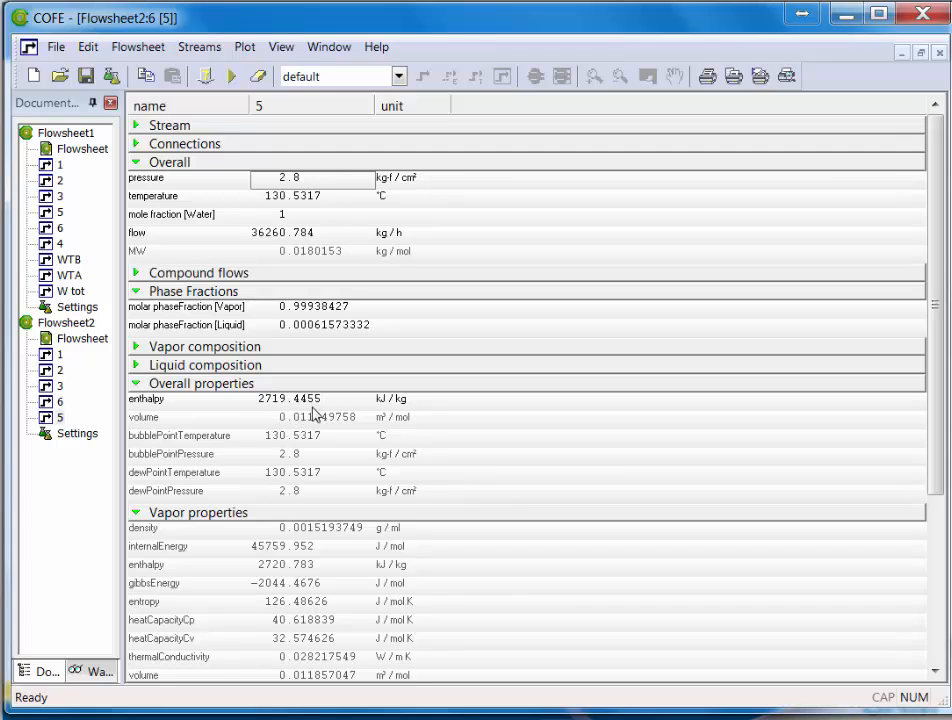
pyautogui.doubleClick(88, 339)
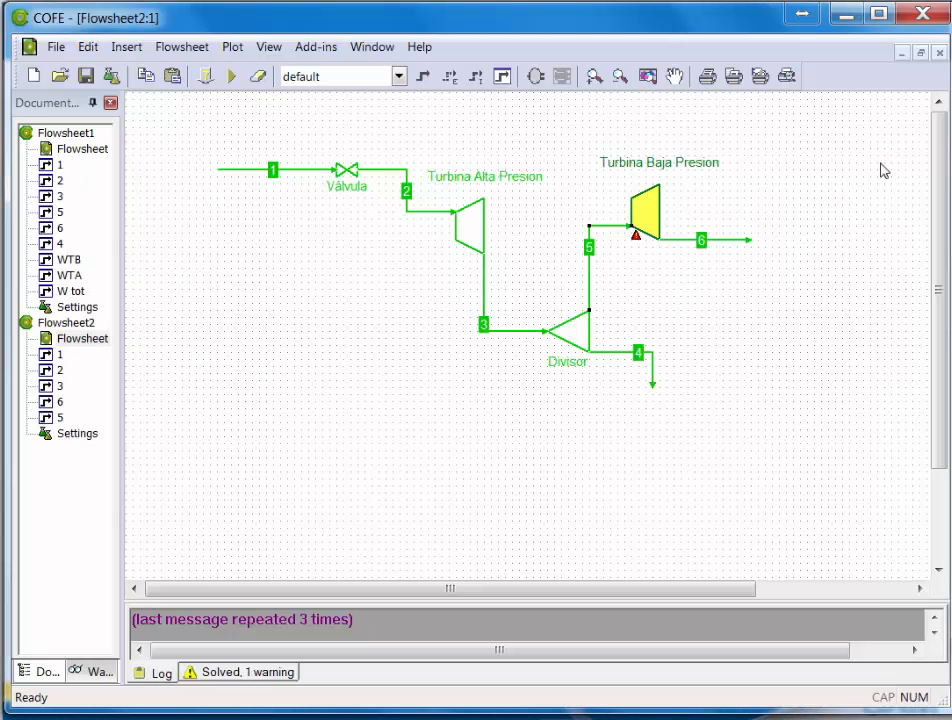
# Step: Set Turbina Baja Presion's outlet pressure to 0.14 kg-f/cm² and its energy generation to 1744.6775 kW
pyautogui.doubleClick(650, 217)
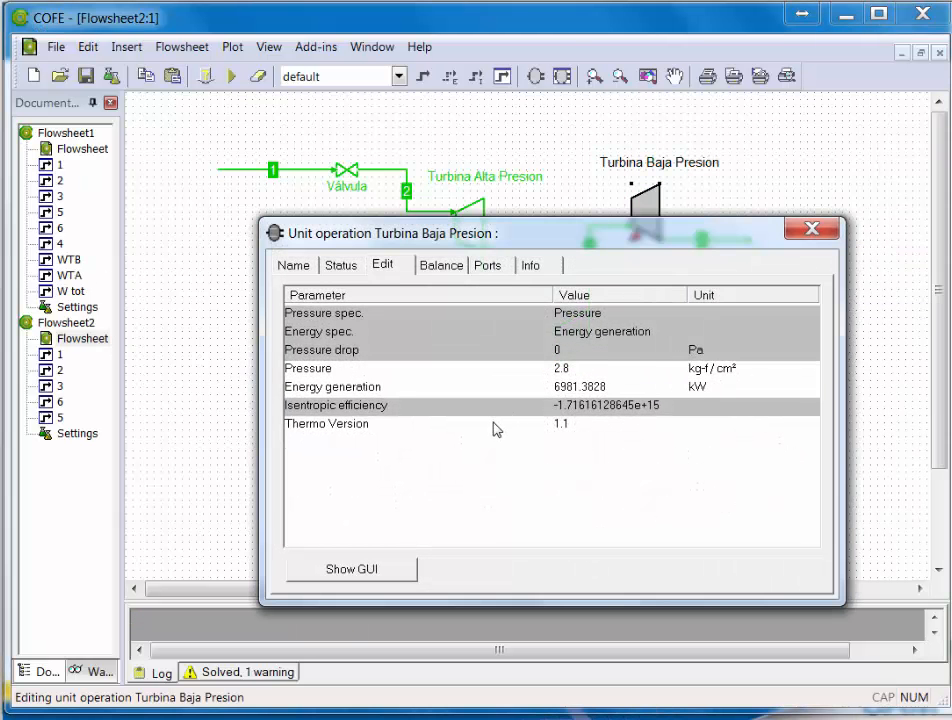
pyautogui.click(345, 574)
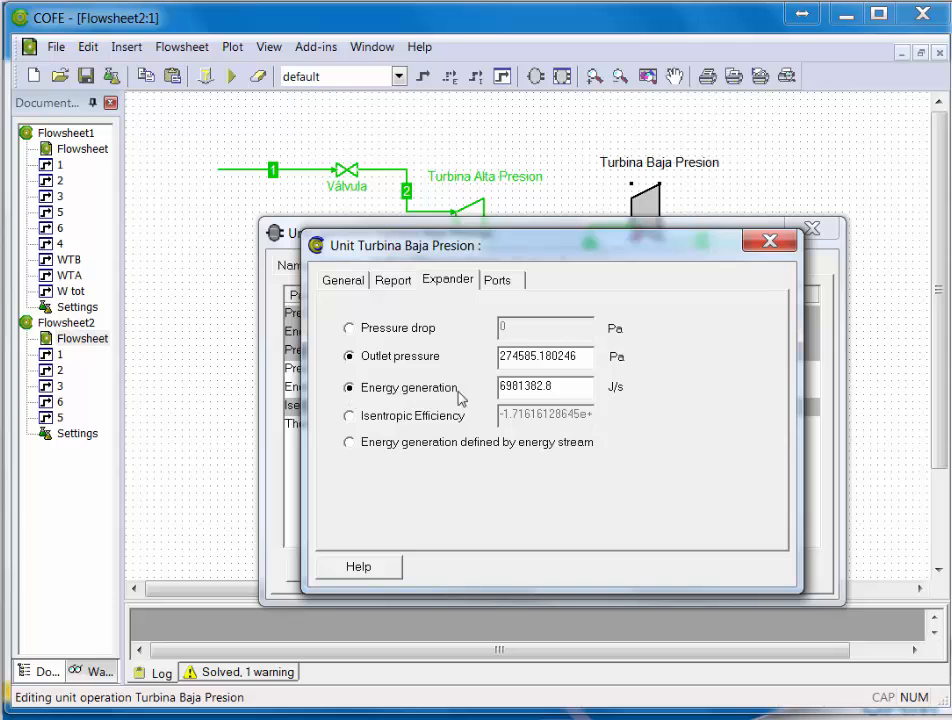
pyautogui.click(770, 240)
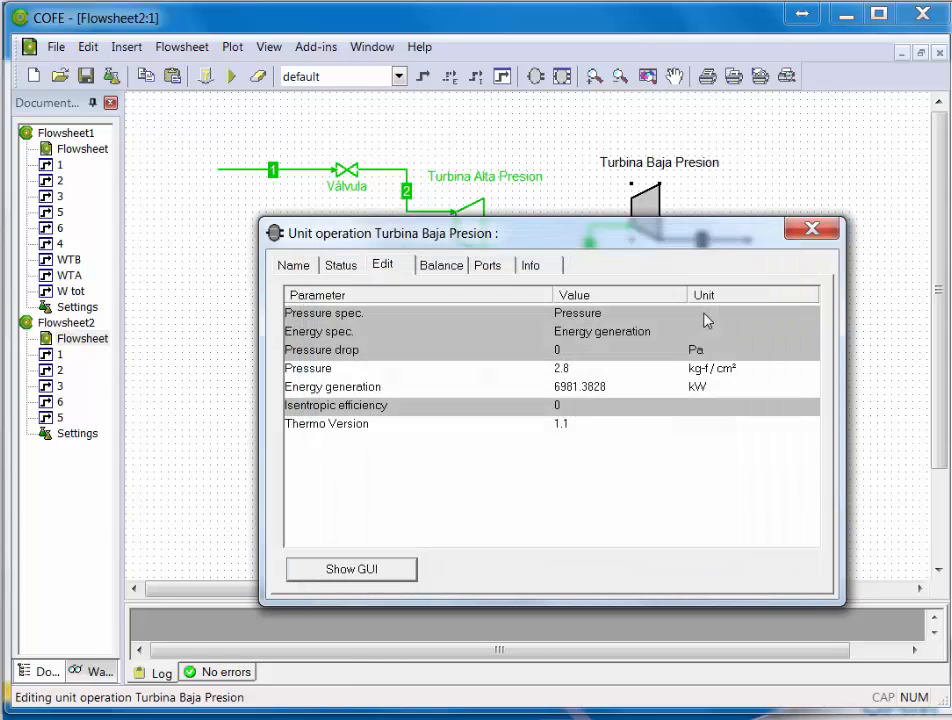
pyautogui.click(562, 370)
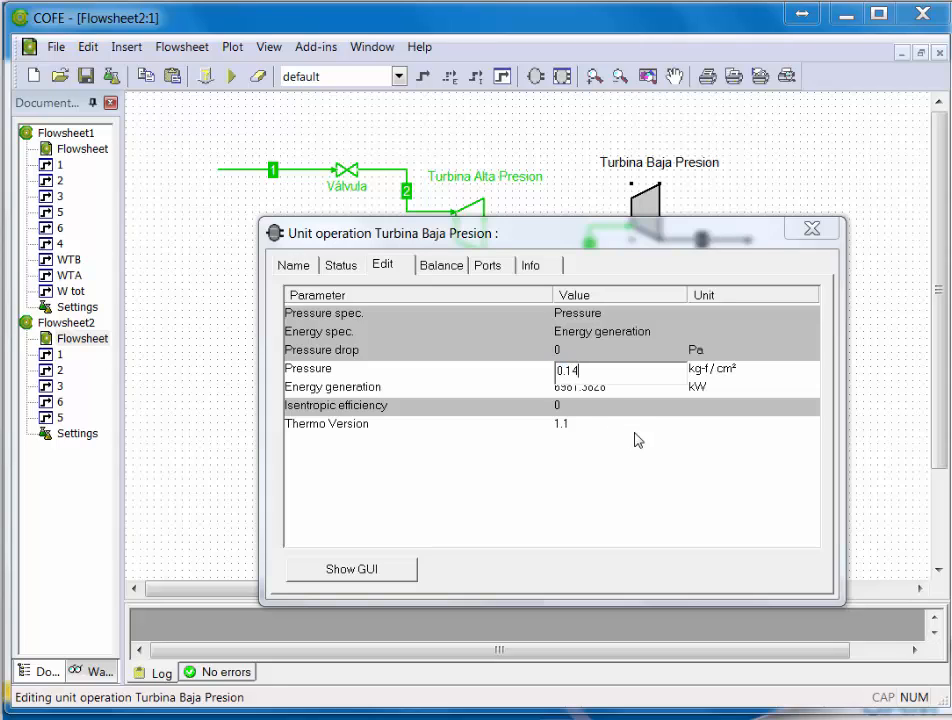
pyautogui.click(603, 387)
pyautogui.click(596, 387)
pyautogui.click(597, 387)
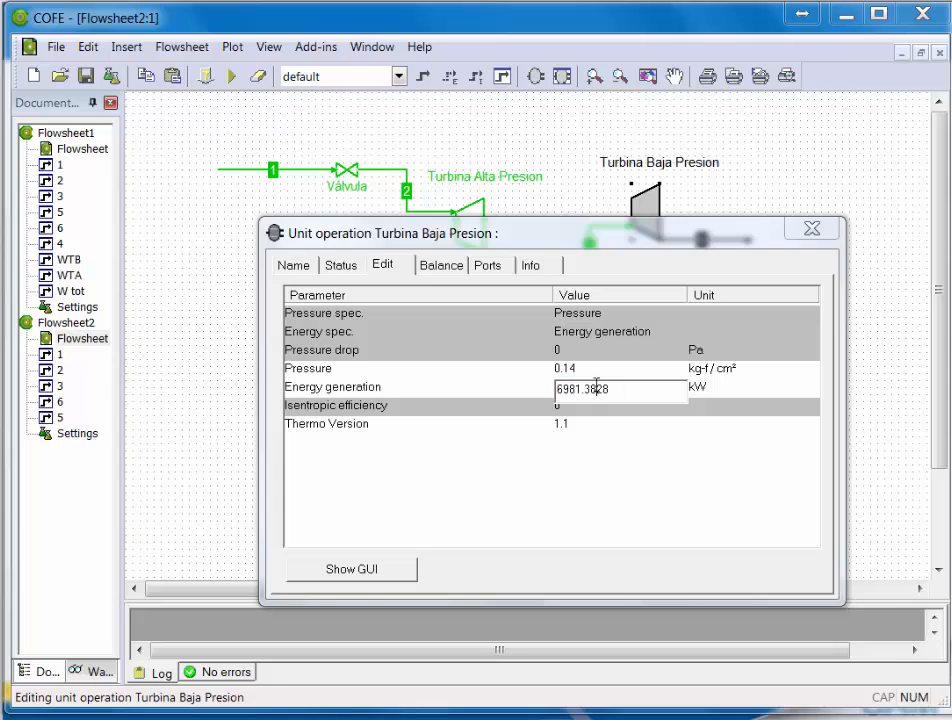
pyautogui.doubleClick(597, 387)
pyautogui.write('1744.6135')
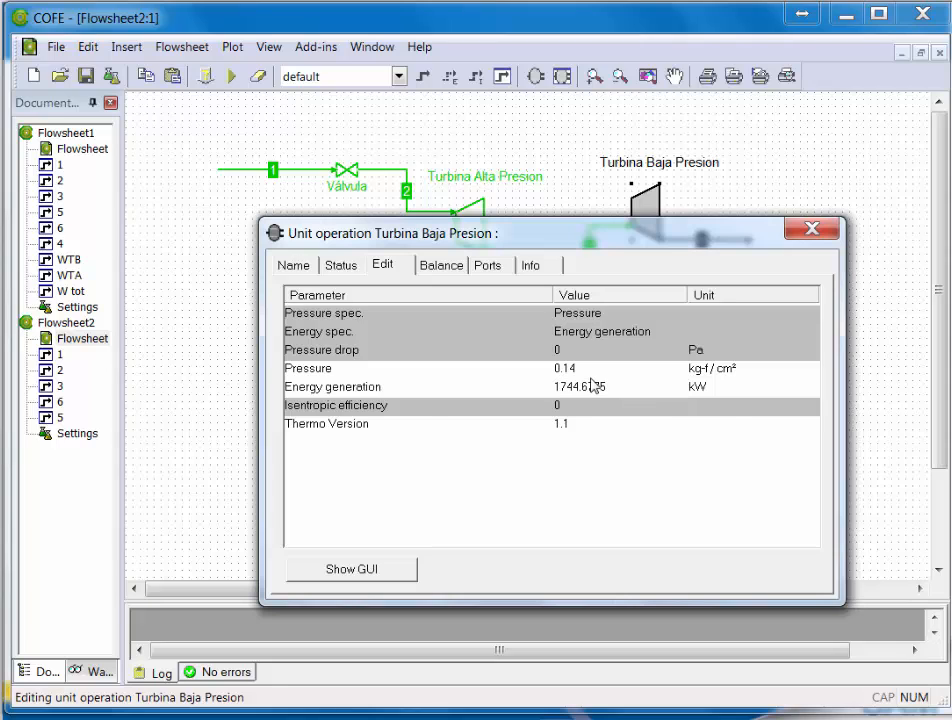
pyautogui.click(408, 414)
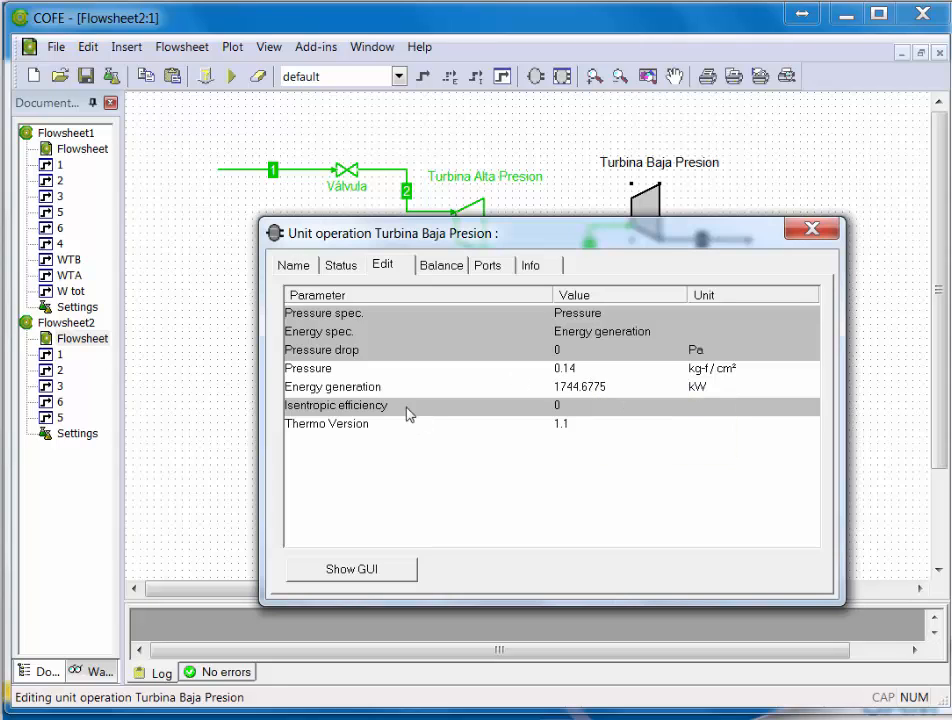
pyautogui.click(812, 233)
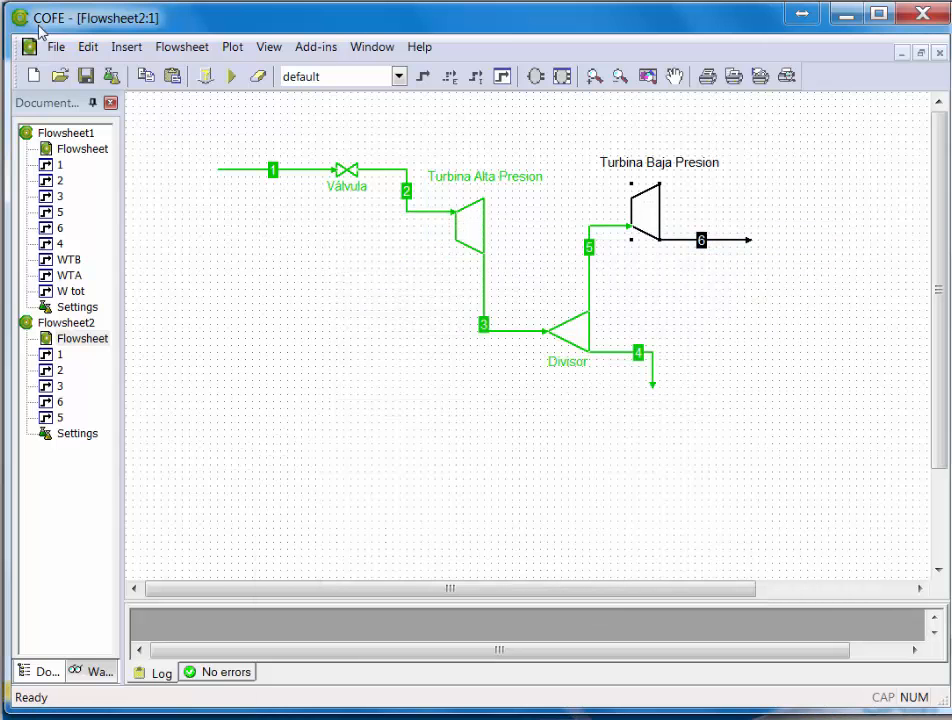
# Step: Solve the flowsheet again and check stream 6's flow, vapor fraction and enthalpy
pyautogui.click(231, 76)
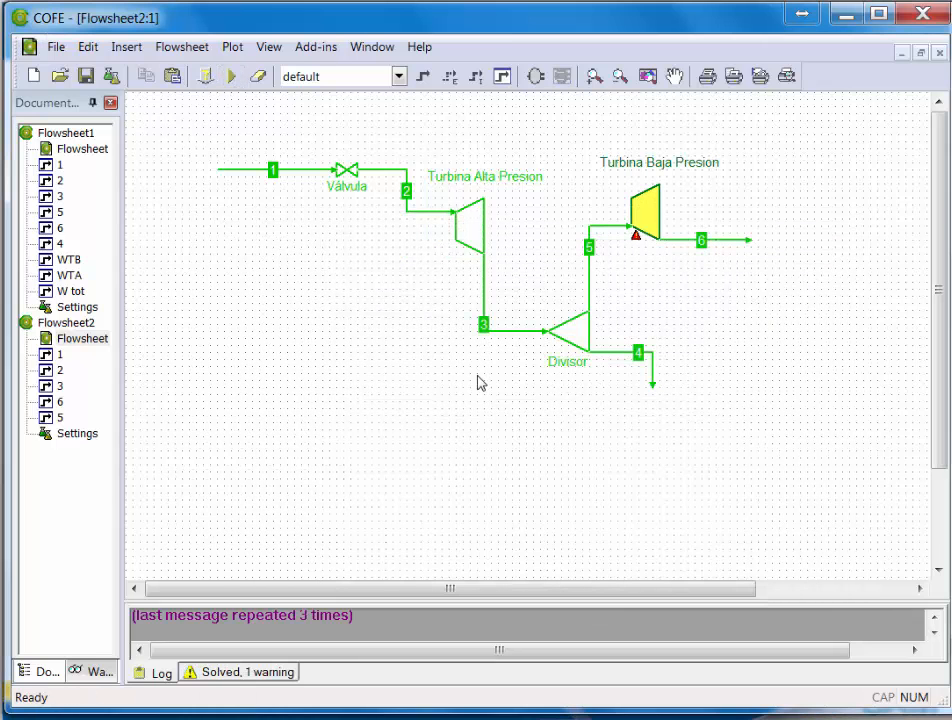
pyautogui.doubleClick(742, 243)
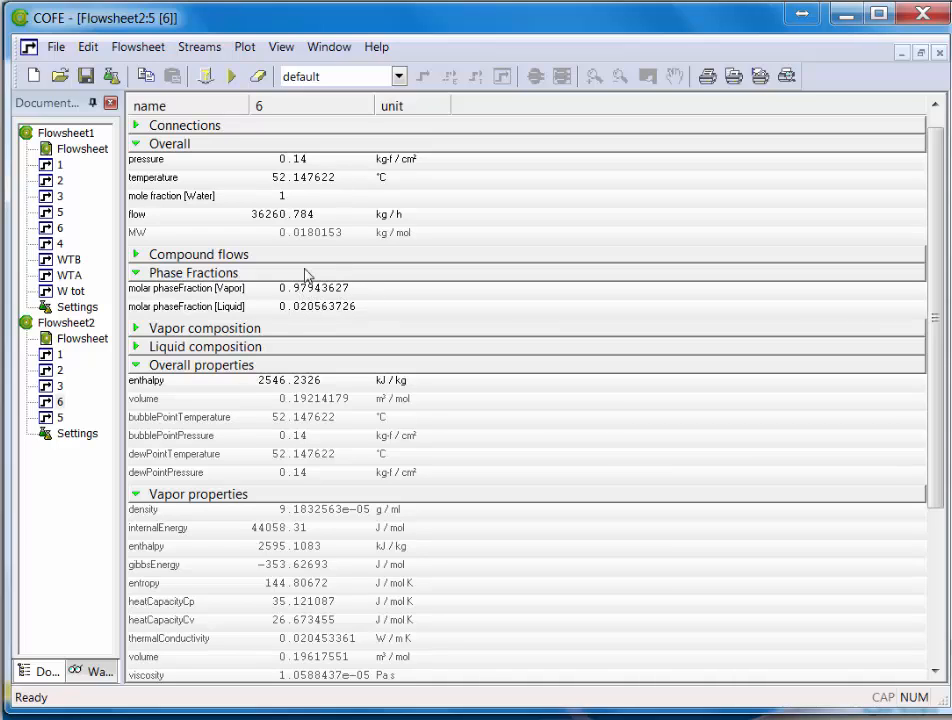
# Step: Check stream 5's vapor and liquid phase fractions at the low-pressure turbine inlet, and return to the Flowsheet2 diagram
pyautogui.doubleClick(84, 340)
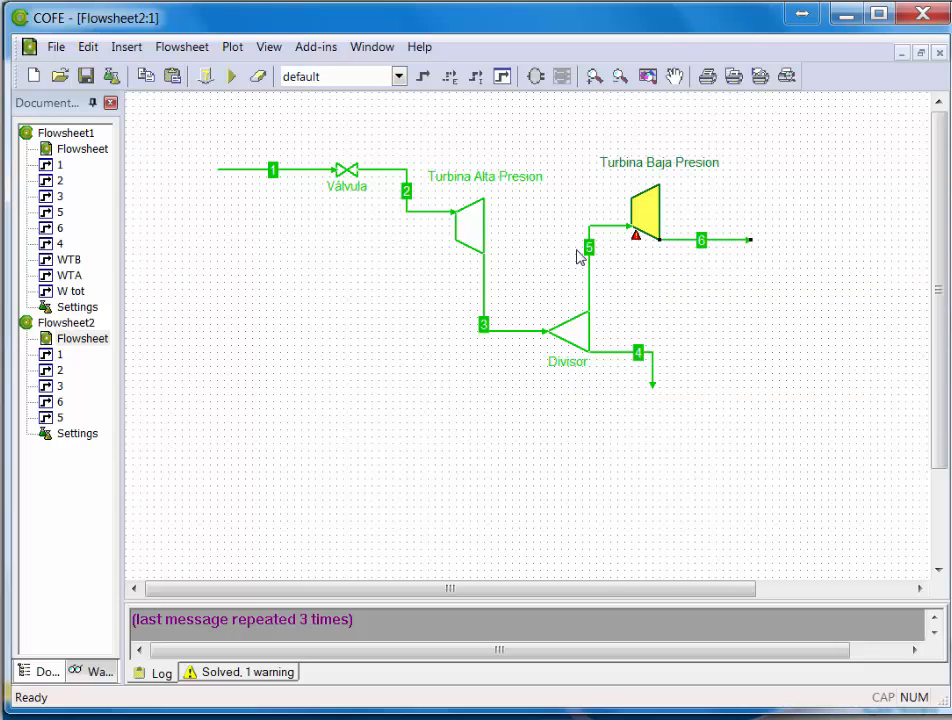
pyautogui.moveTo(632, 226)
pyautogui.doubleClick(590, 263)
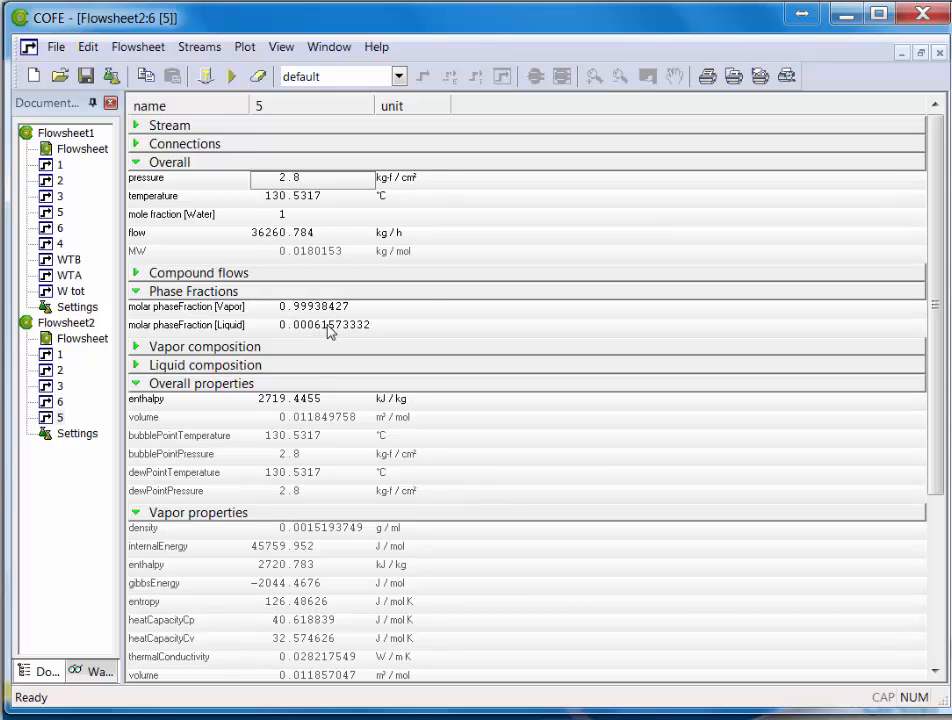
pyautogui.doubleClick(80, 340)
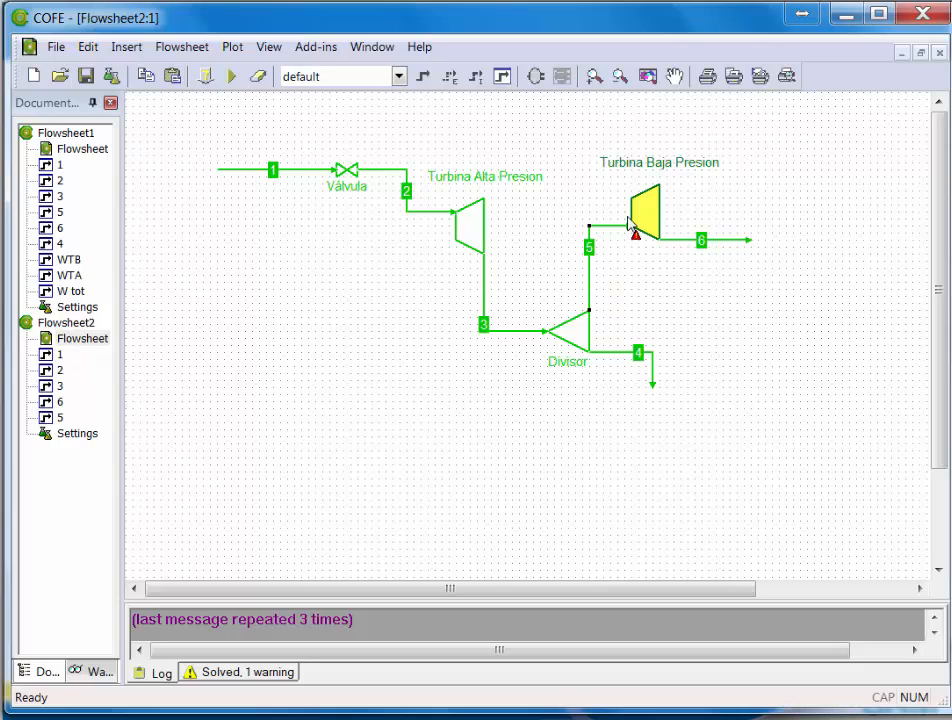
# Step: Move Turbina Baja Presion away from stream 5 and insert a Flash unit named separador at the end of stream 5
pyautogui.moveTo(633, 227); pyautogui.dragTo(692, 161)
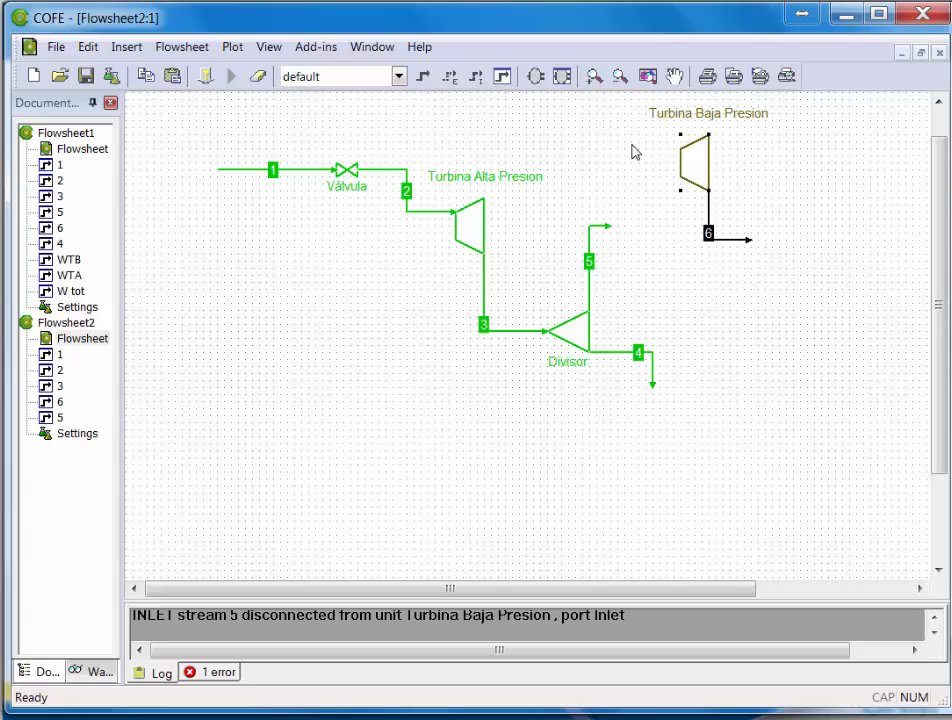
pyautogui.click(539, 84)
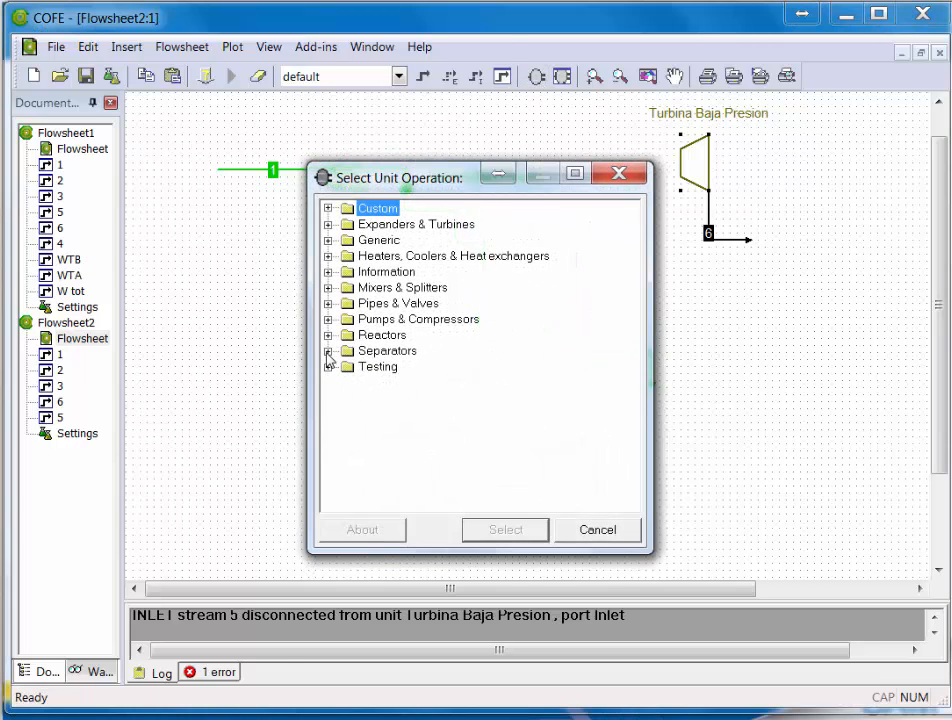
pyautogui.click(328, 352)
pyautogui.click(389, 401)
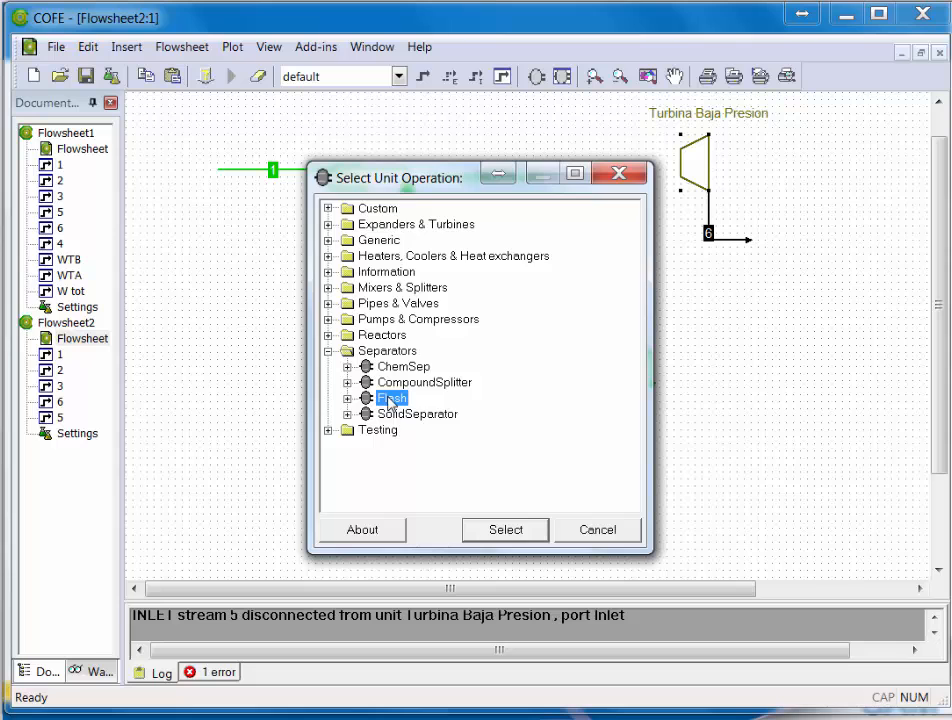
pyautogui.click(520, 531)
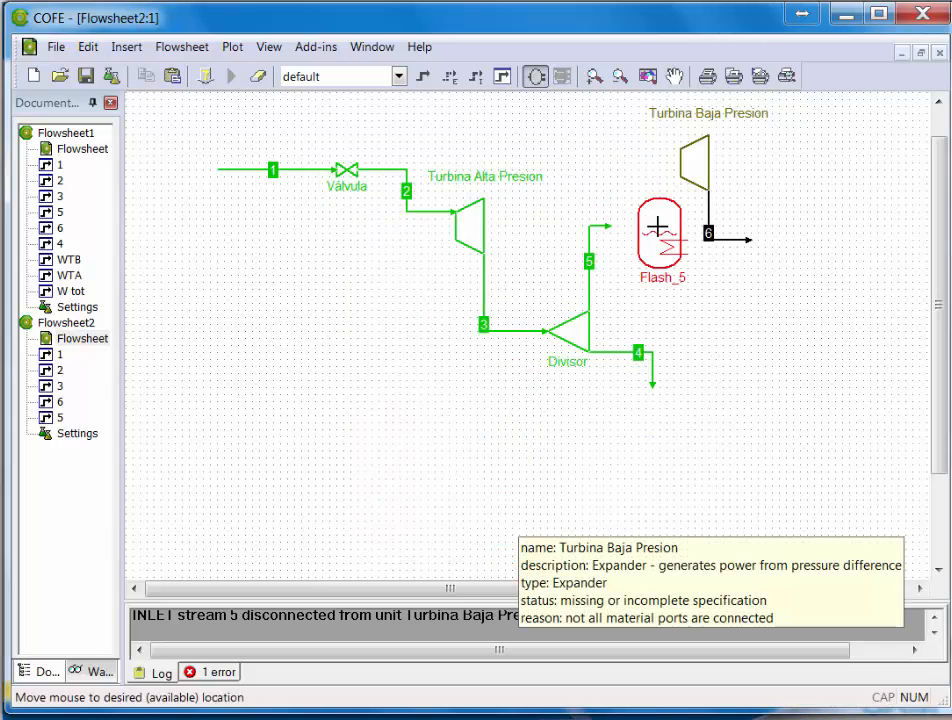
pyautogui.click(637, 217)
pyautogui.click(652, 263)
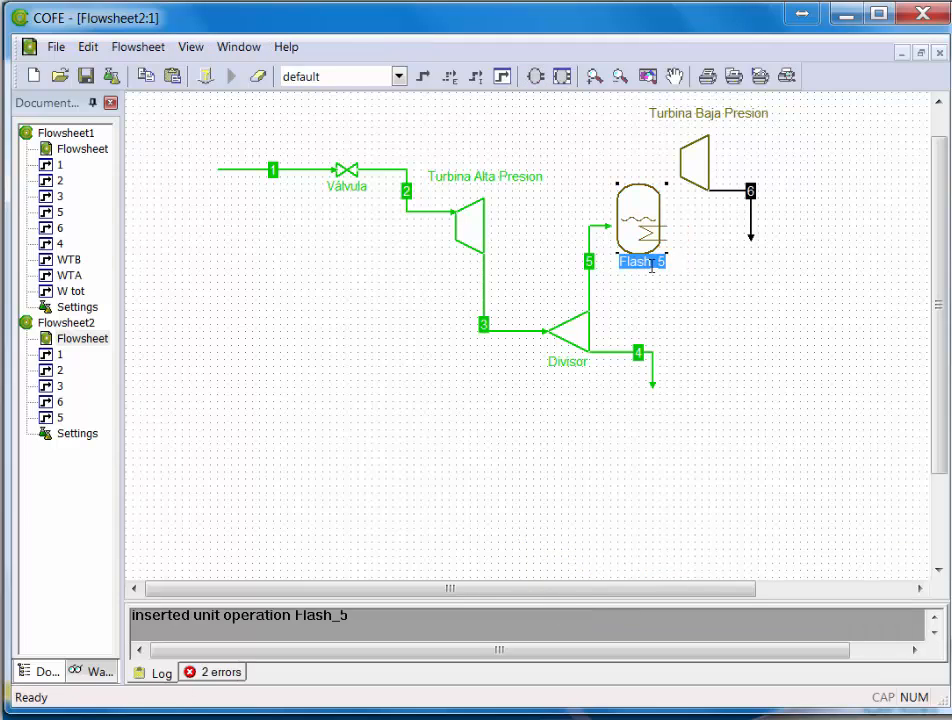
pyautogui.write('sep')
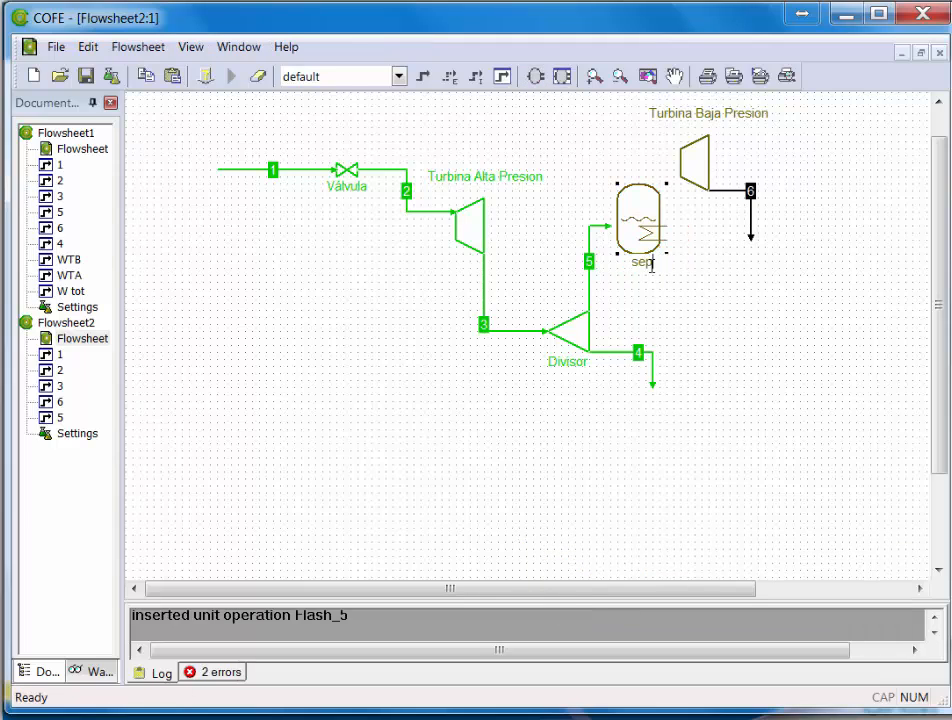
pyautogui.write('arador')
pyautogui.press('Return')
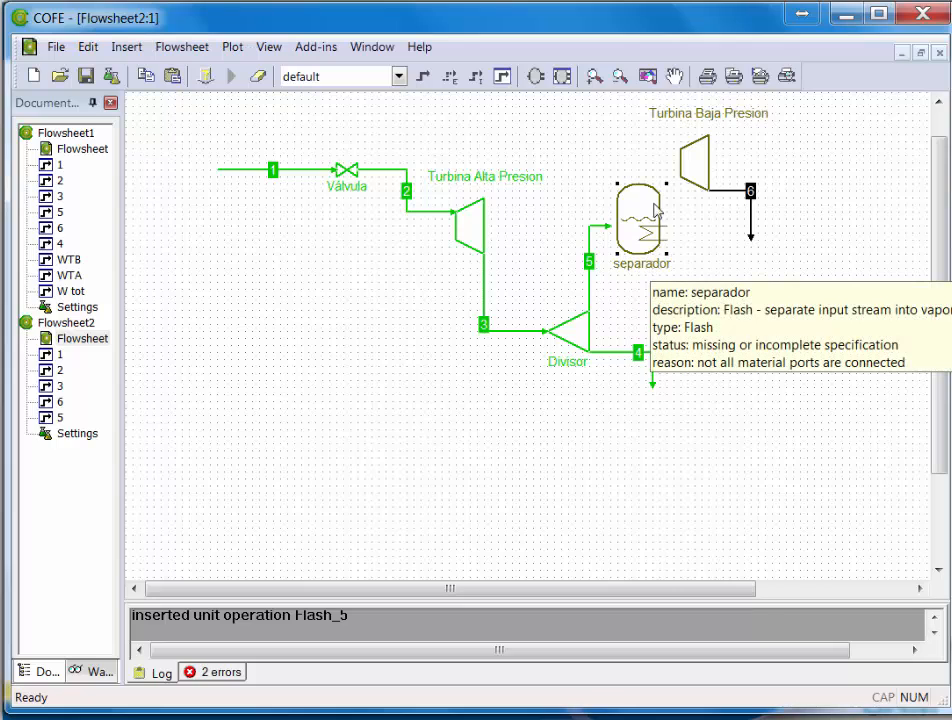
# Step: Connect stream 5 to separador's inlet and reposition Turbina Baja Presion with stream 6 beyond the separator
pyautogui.moveTo(608, 226); pyautogui.dragTo(622, 218)
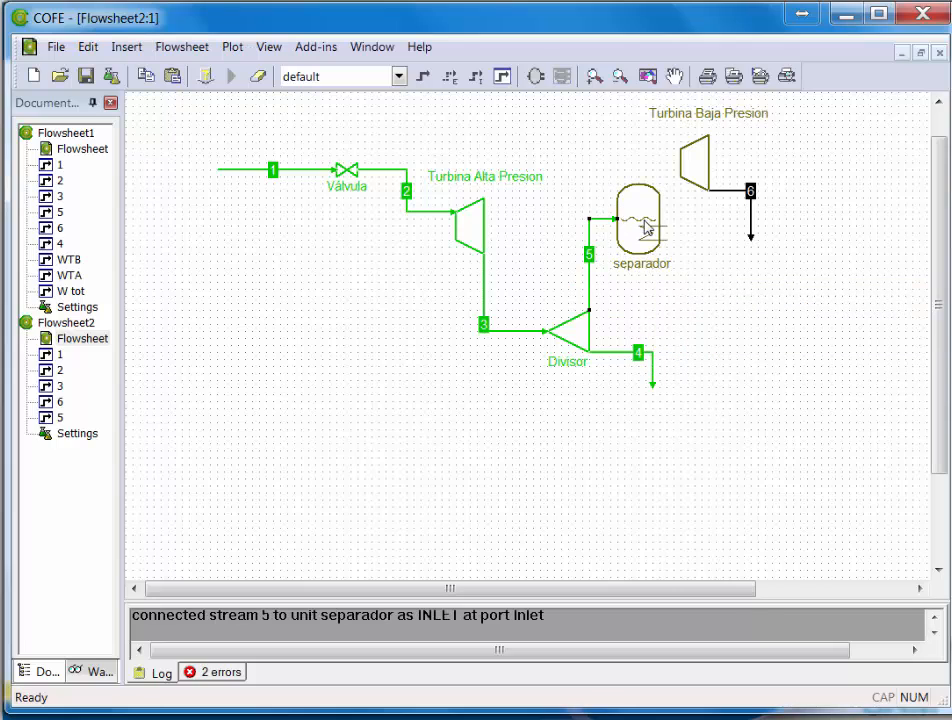
pyautogui.moveTo(697, 172); pyautogui.dragTo(784, 190)
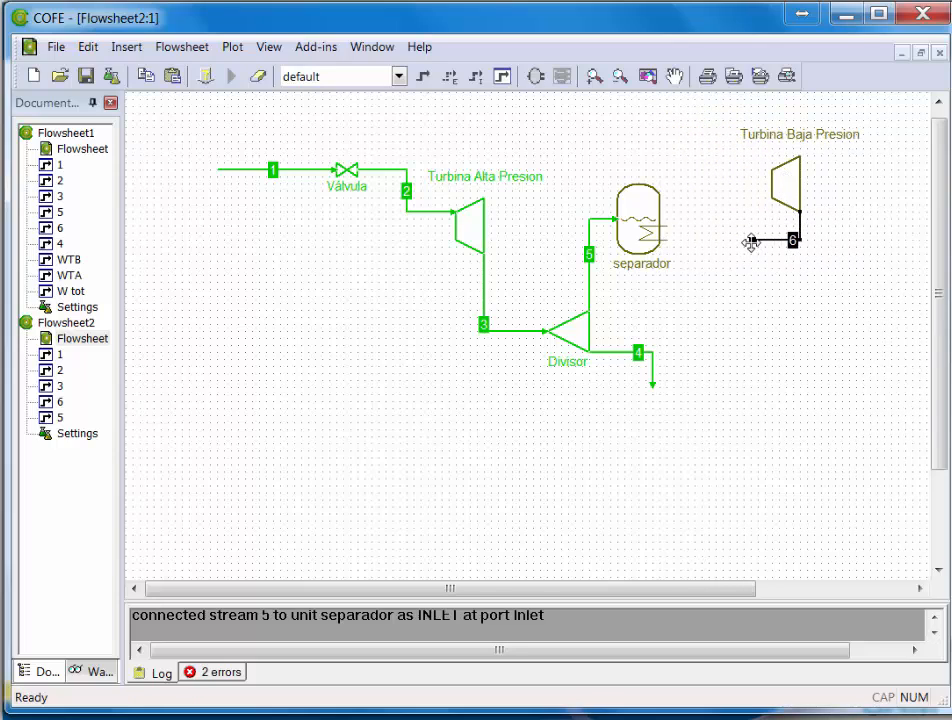
pyautogui.moveTo(750, 241); pyautogui.dragTo(856, 281)
pyautogui.moveTo(788, 198); pyautogui.dragTo(727, 210)
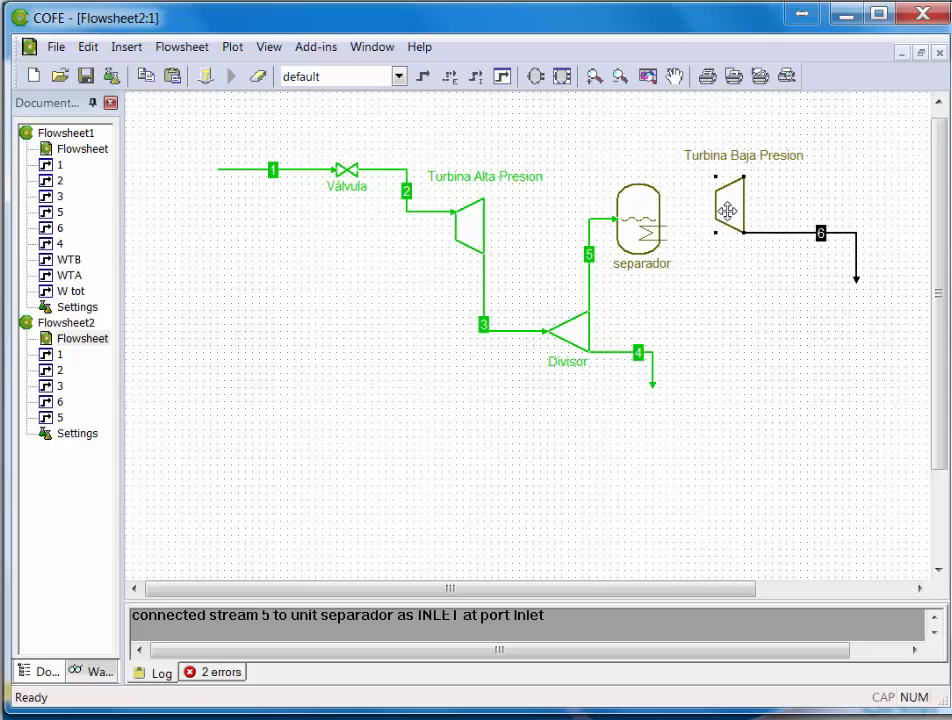
# Step: Add a material stream from separador's Vapor port to the inlet of Turbina Baja Presion
pyautogui.click(425, 77)
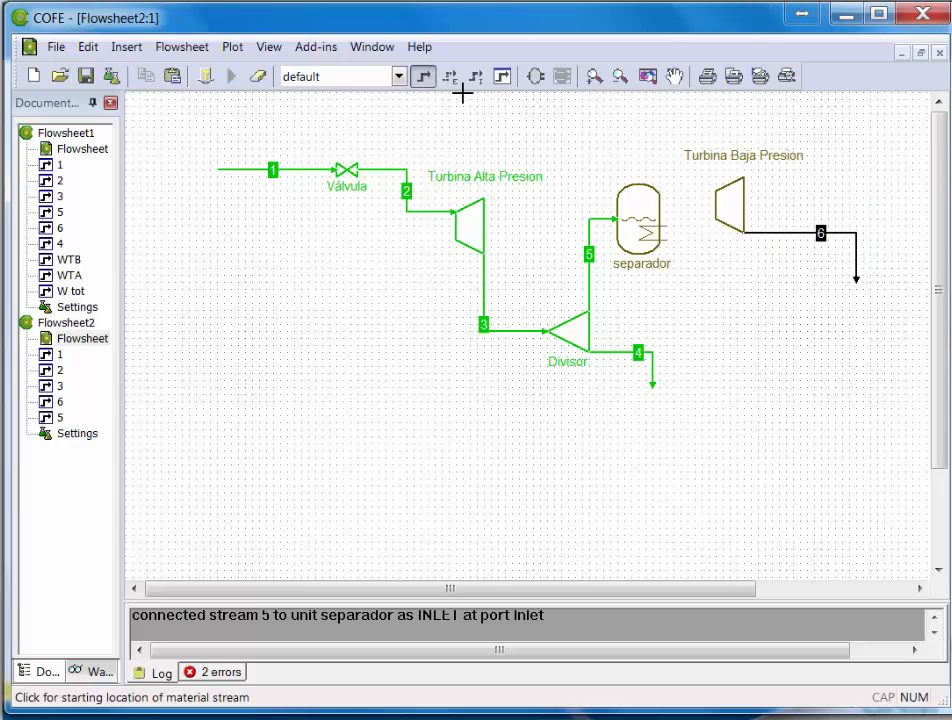
pyautogui.click(660, 197)
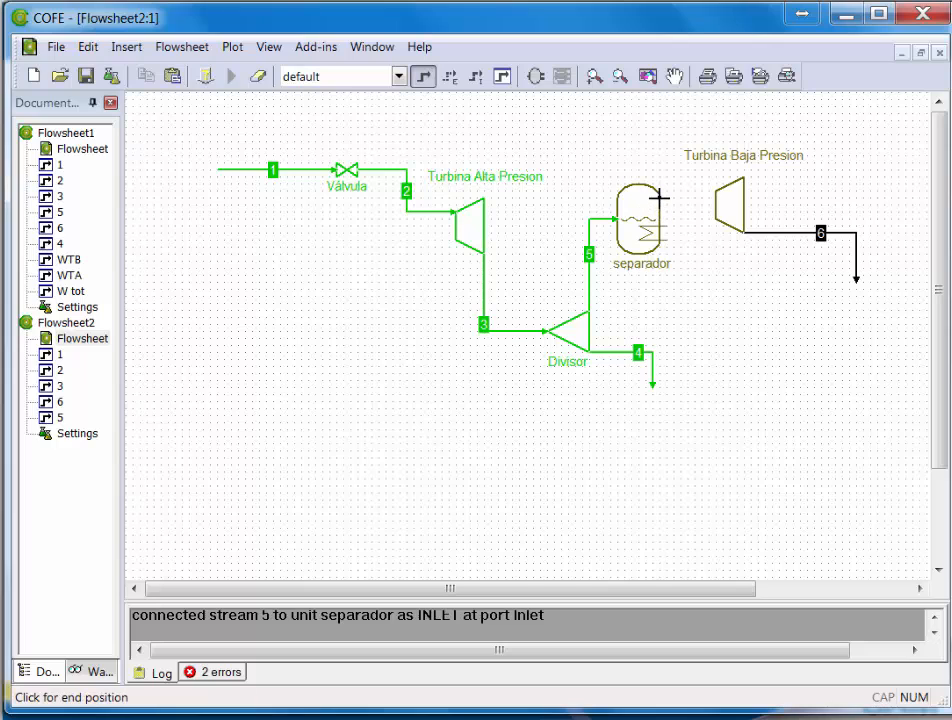
pyautogui.click(717, 193)
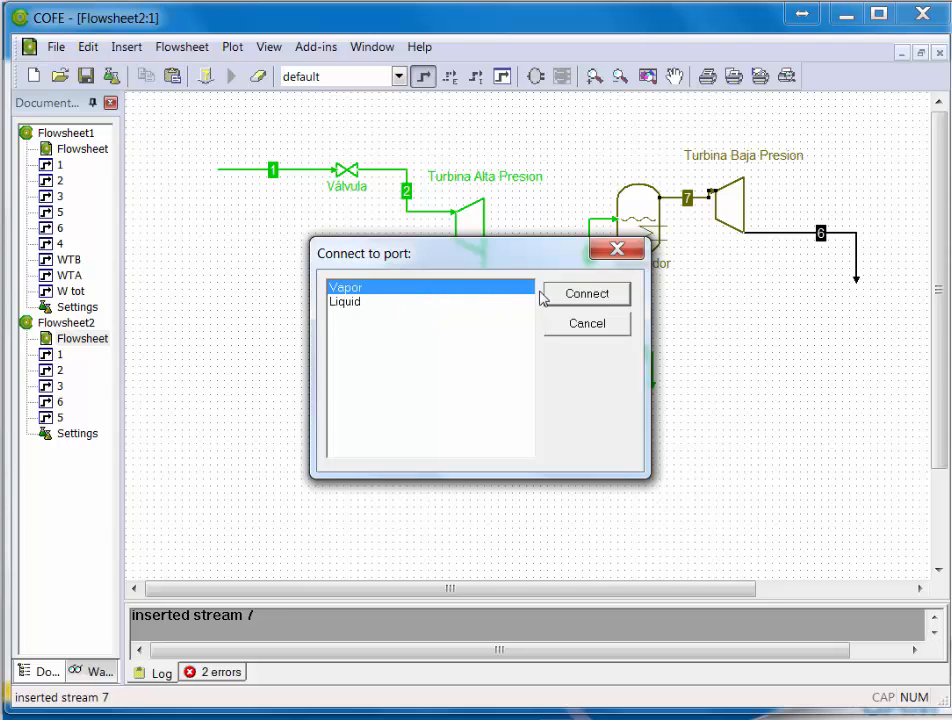
pyautogui.click(579, 302)
# Step: Add a liquid outlet stream from the base of separador, align Turbina Baja Presion with its inlet stream, and solve the flowsheet
pyautogui.click(424, 77)
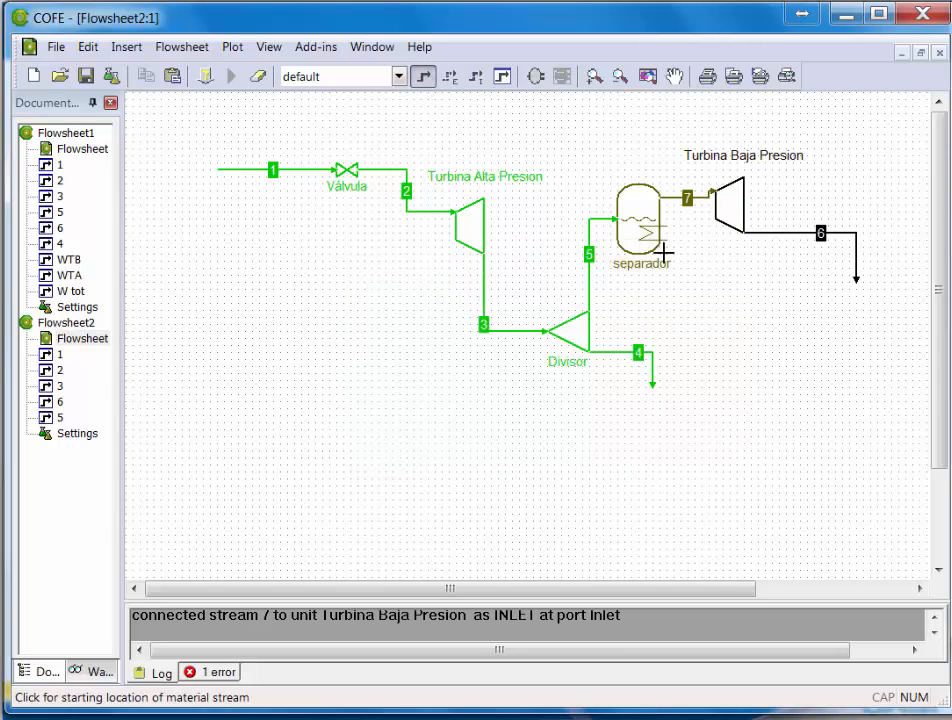
pyautogui.click(636, 264)
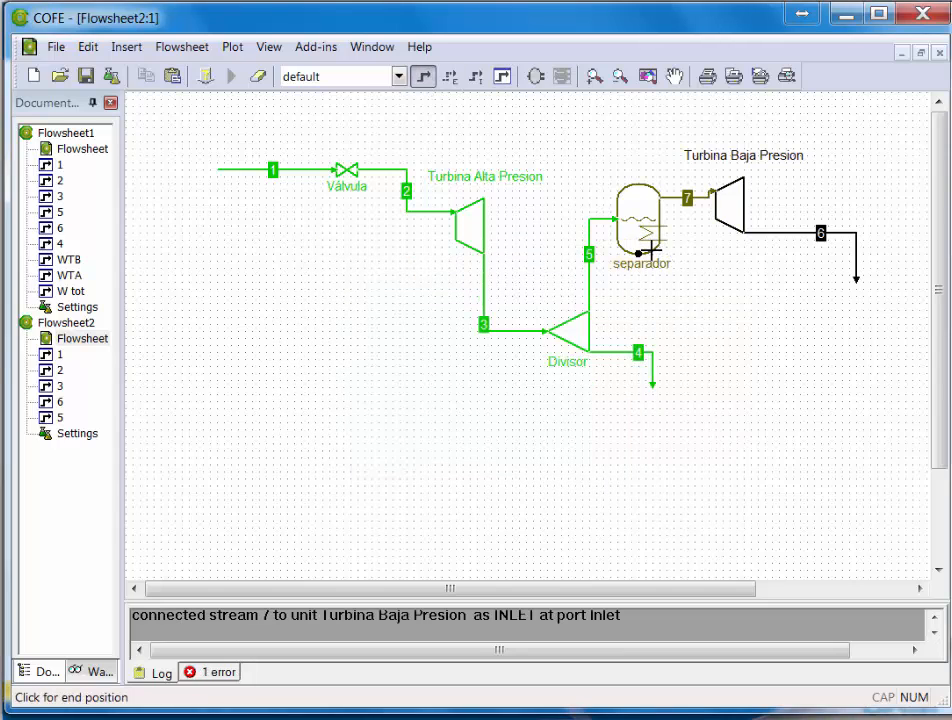
pyautogui.click(696, 296)
pyautogui.moveTo(735, 215); pyautogui.dragTo(735, 222)
pyautogui.click(232, 77)
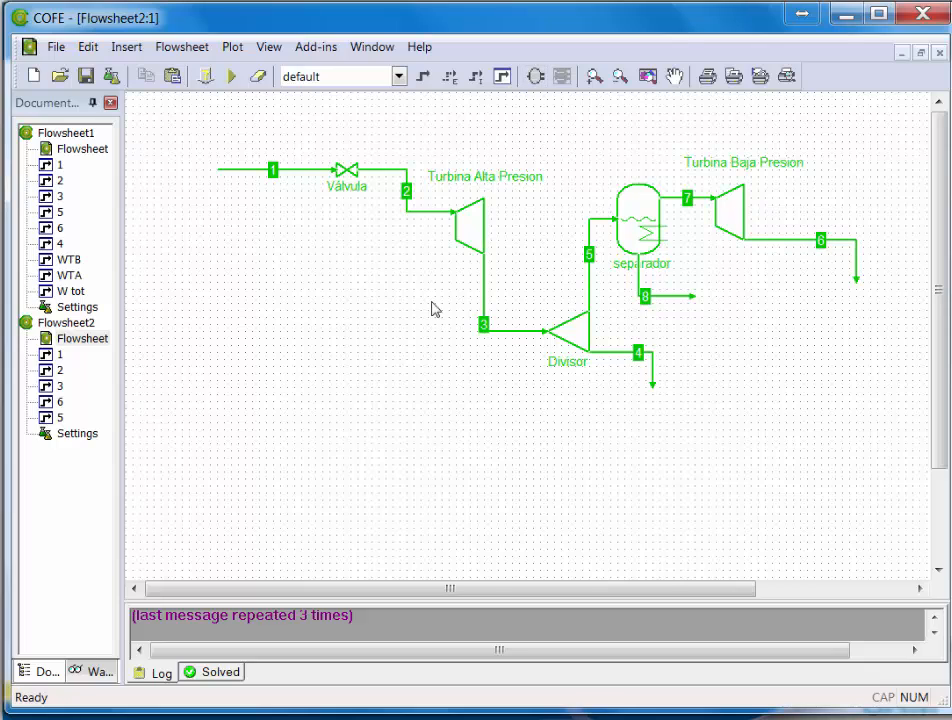
# Step: Review Turbina Alta Presion's pressure, energy generation and isentropic efficiency
pyautogui.click(467, 228)
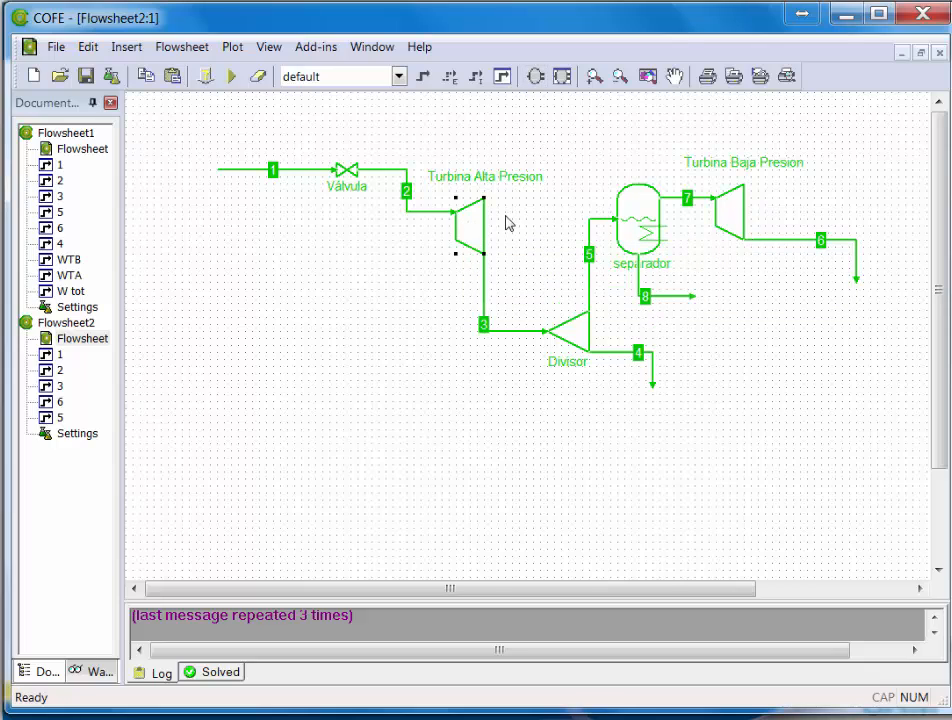
pyautogui.doubleClick(476, 229)
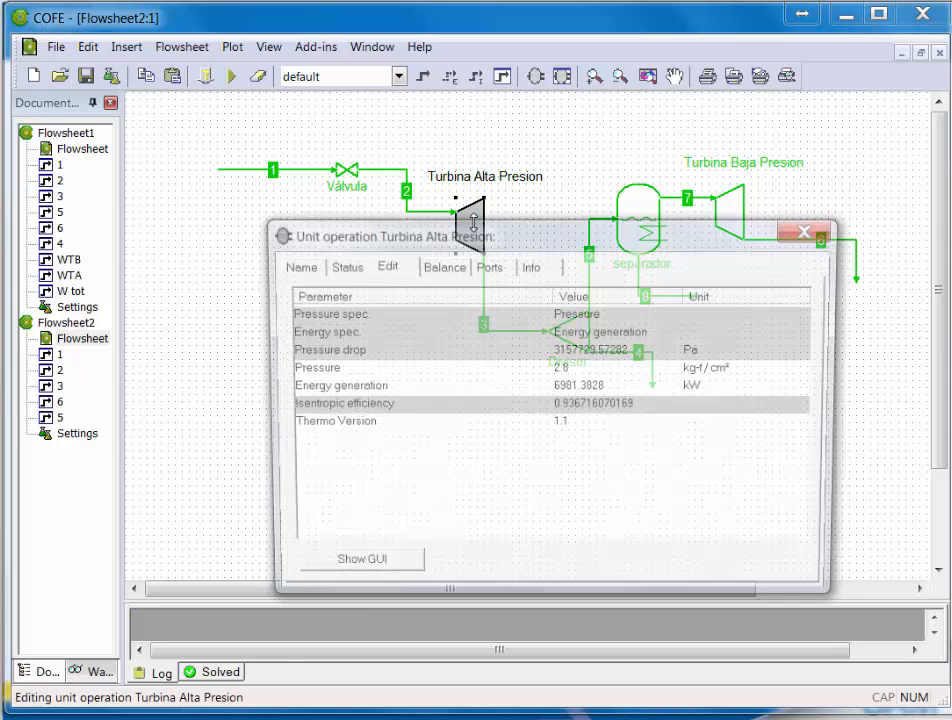
pyautogui.click(813, 230)
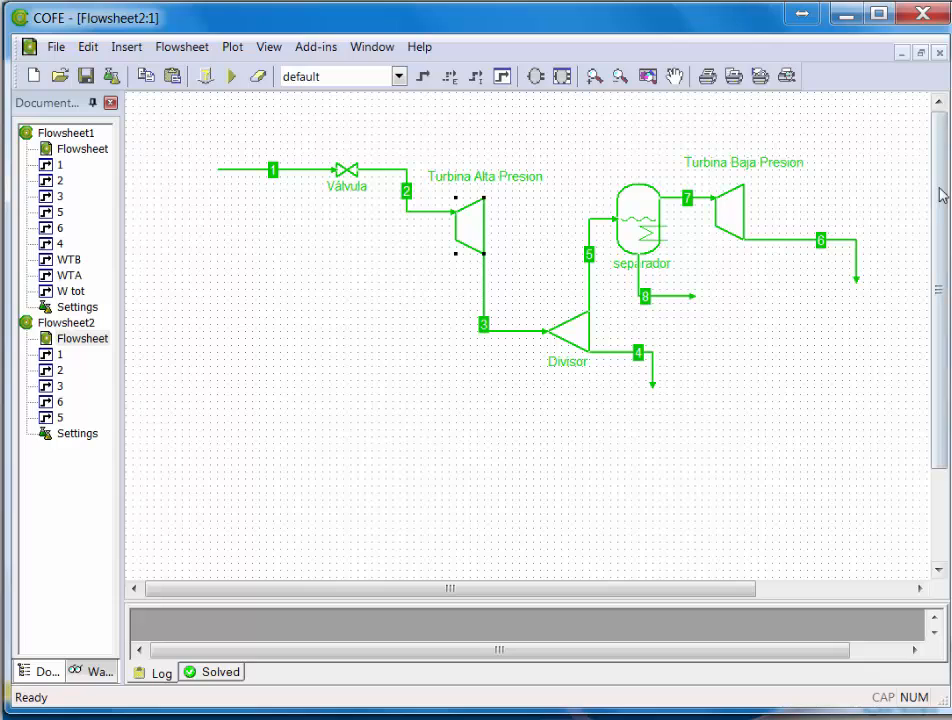
# Step: Insert a stream report in the empty area below the Flowsheet2 diagram
pyautogui.moveTo(939, 198); pyautogui.dragTo(939, 223)
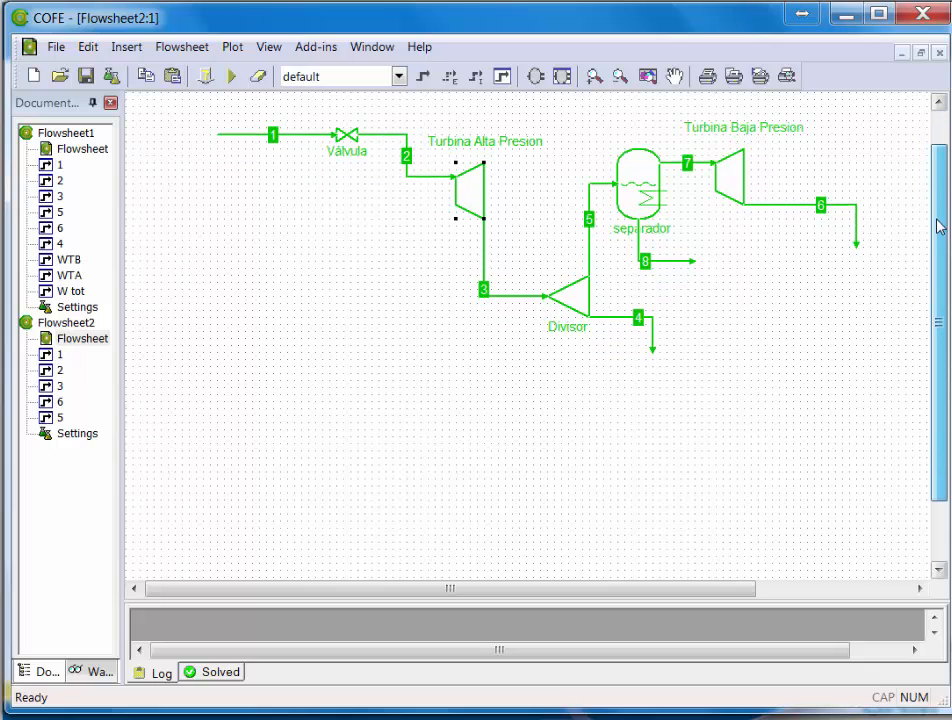
pyautogui.click(121, 50)
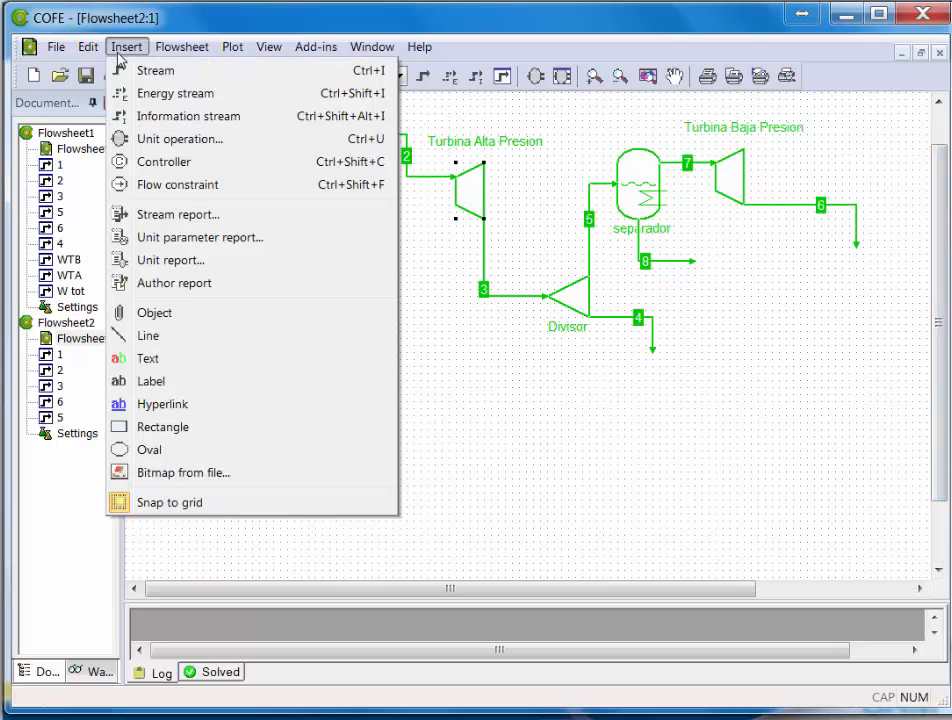
pyautogui.click(174, 218)
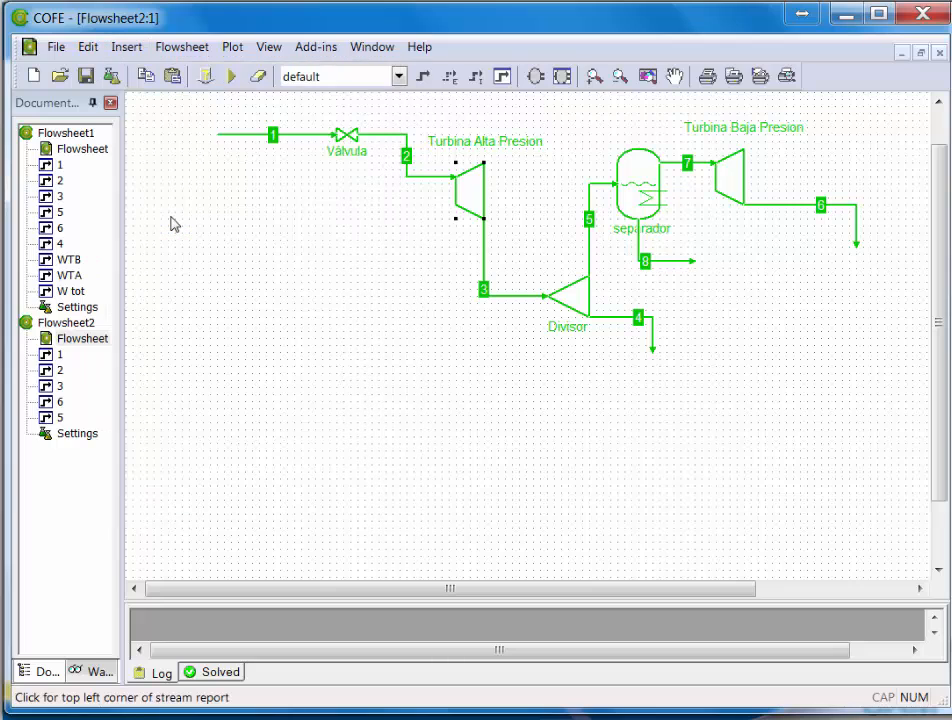
pyautogui.click(168, 366)
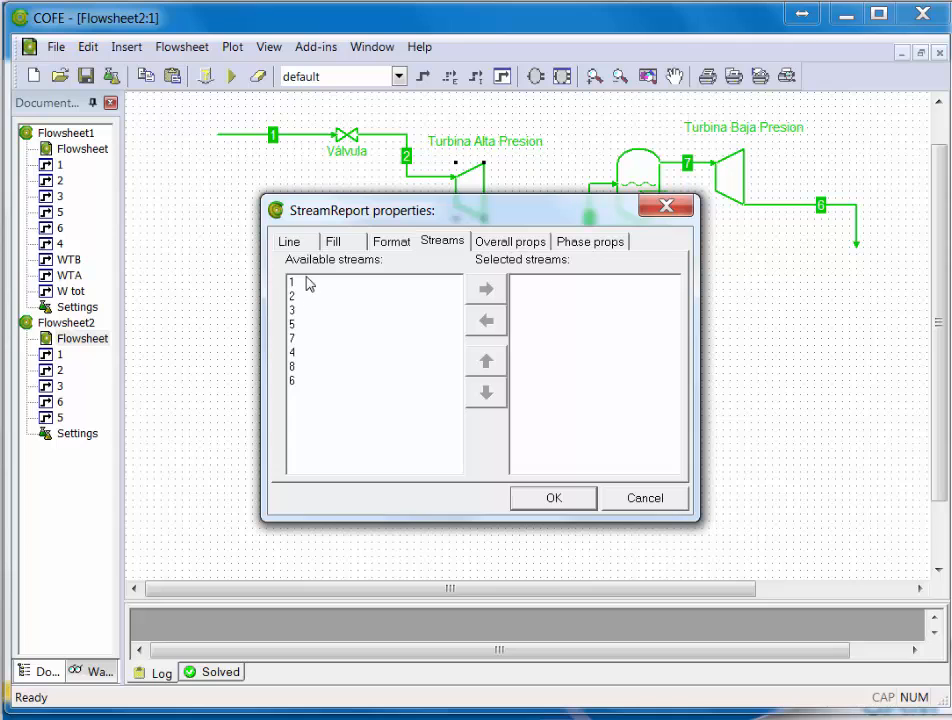
# Step: Include all streams, 1 to 8, in the stream report
pyautogui.moveTo(445, 210); pyautogui.dragTo(376, 149)
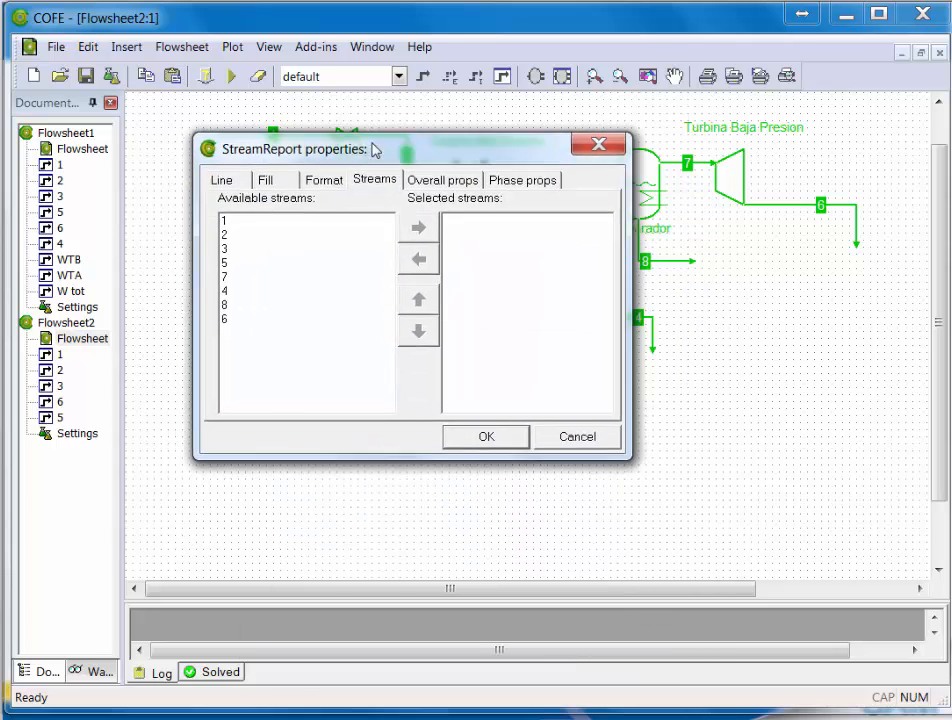
pyautogui.click(297, 220)
pyautogui.click(418, 226)
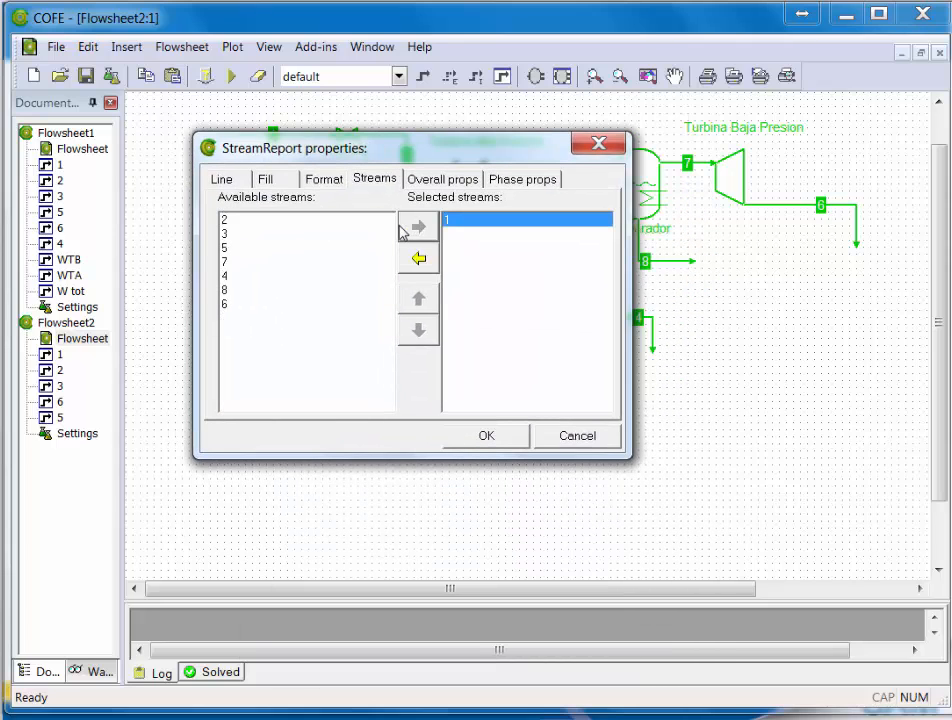
pyautogui.click(232, 225)
pyautogui.hotkey('shift', 'Down')
pyautogui.hotkey('shift', 'Down')
pyautogui.hotkey('shift', 'Down')
pyautogui.hotkey('shift', 'Down')
pyautogui.hotkey('shift', 'Down')
pyautogui.hotkey('shift', 'Down')
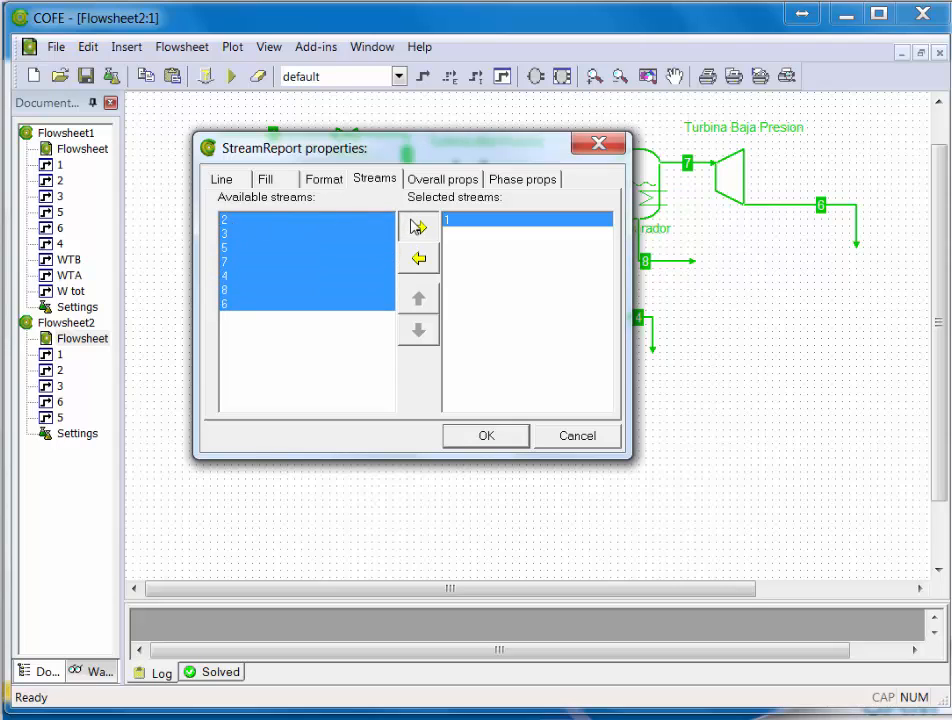
pyautogui.click(419, 230)
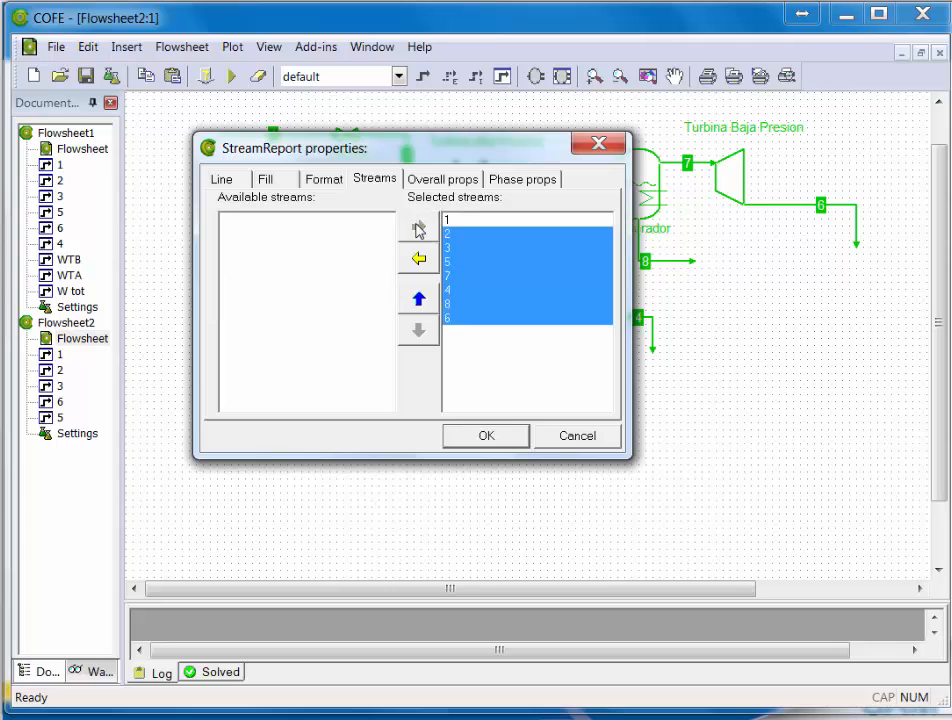
# Step: Remove composition from the stream report's overall properties
pyautogui.click(440, 180)
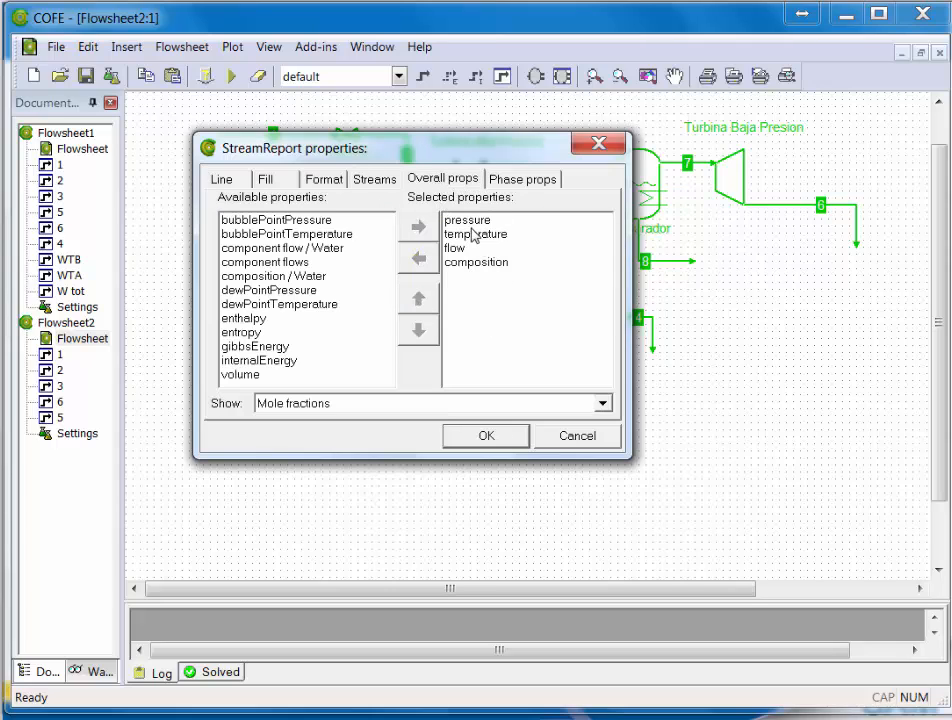
pyautogui.click(471, 265)
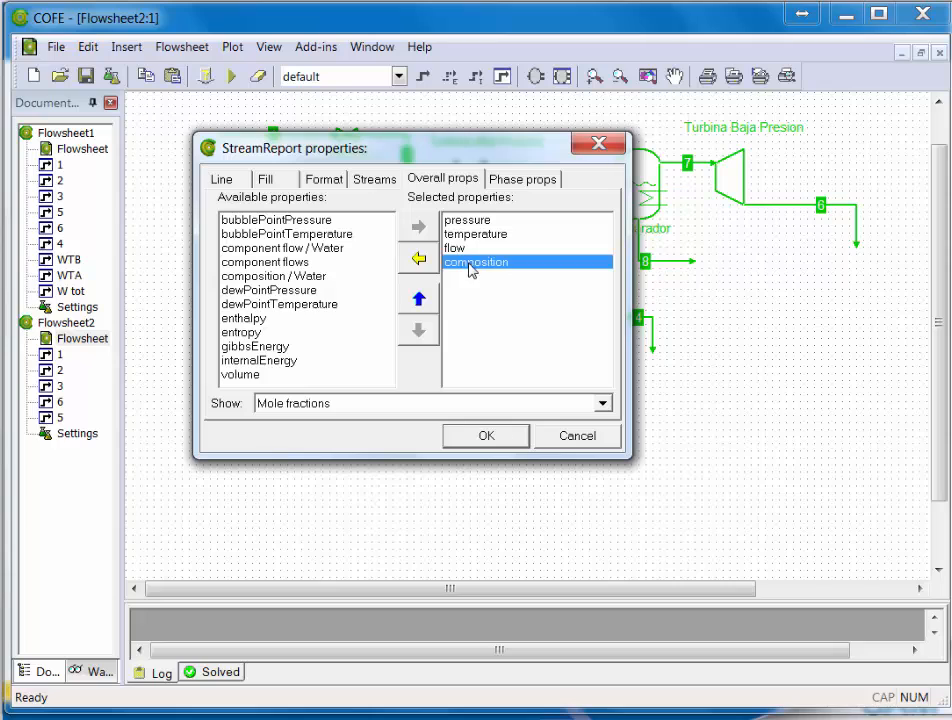
pyautogui.click(419, 261)
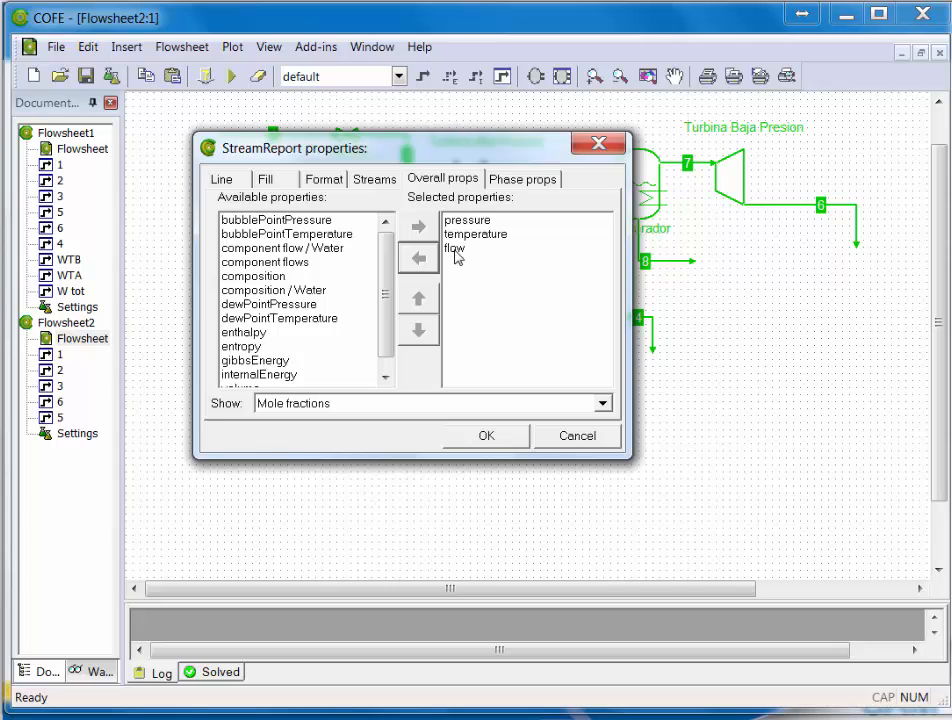
# Step: Add enthalpy, entropy and phase fraction to the stream report's phase properties and apply the report settings
pyautogui.click(515, 182)
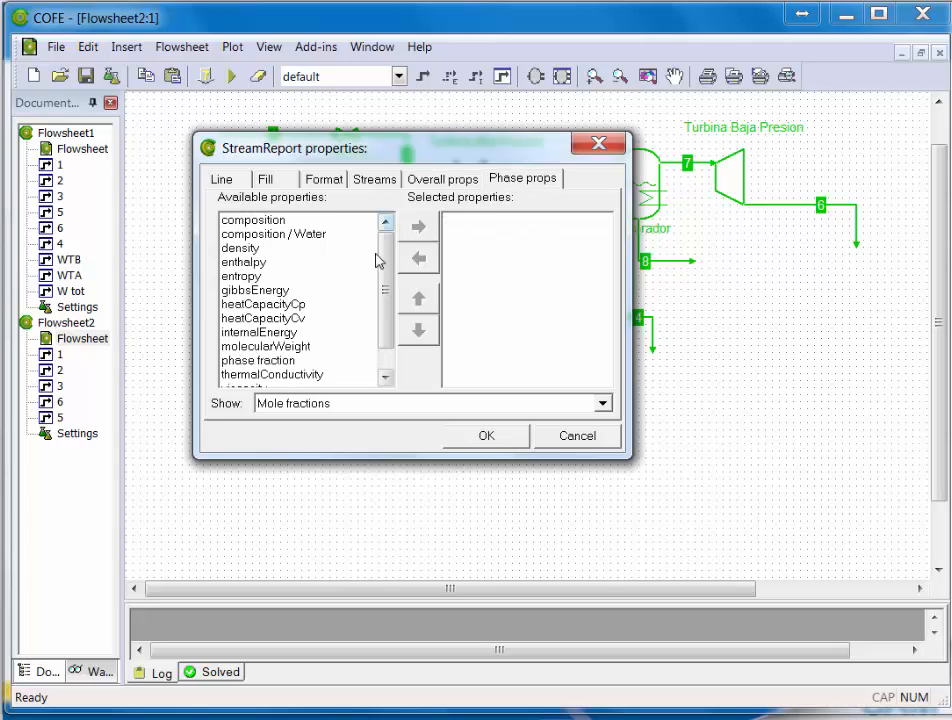
pyautogui.click(262, 262)
pyautogui.click(419, 226)
pyautogui.click(331, 263)
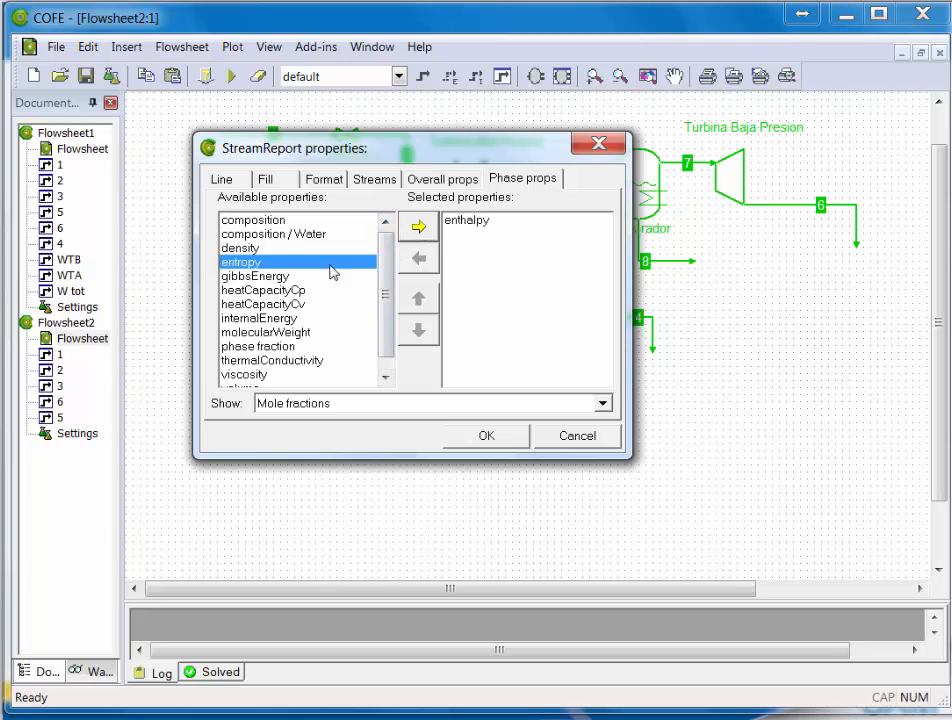
pyautogui.click(419, 226)
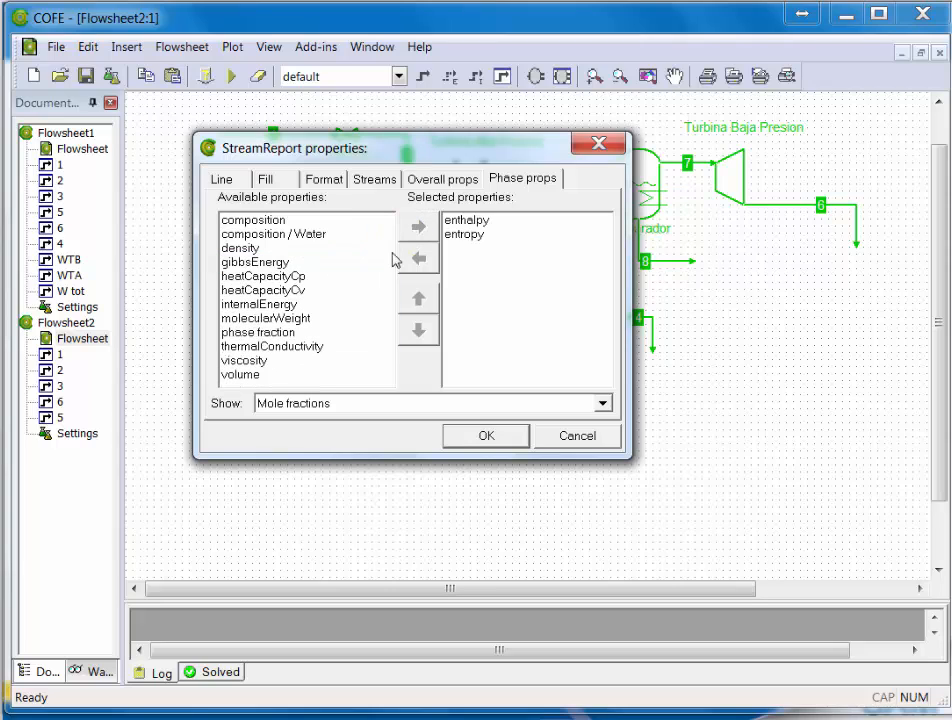
pyautogui.click(320, 332)
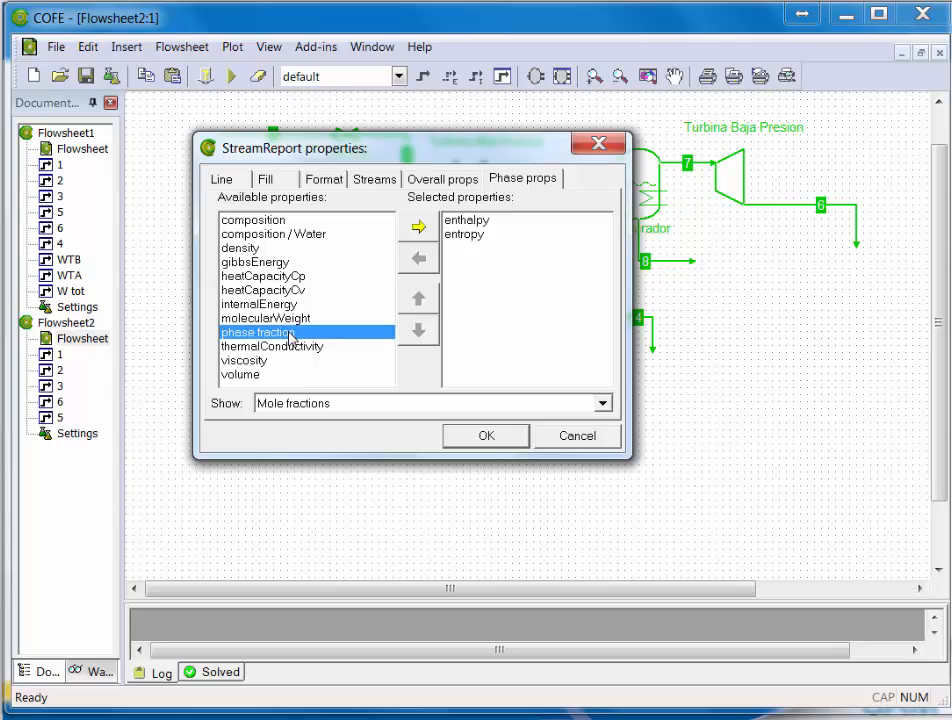
pyautogui.click(419, 226)
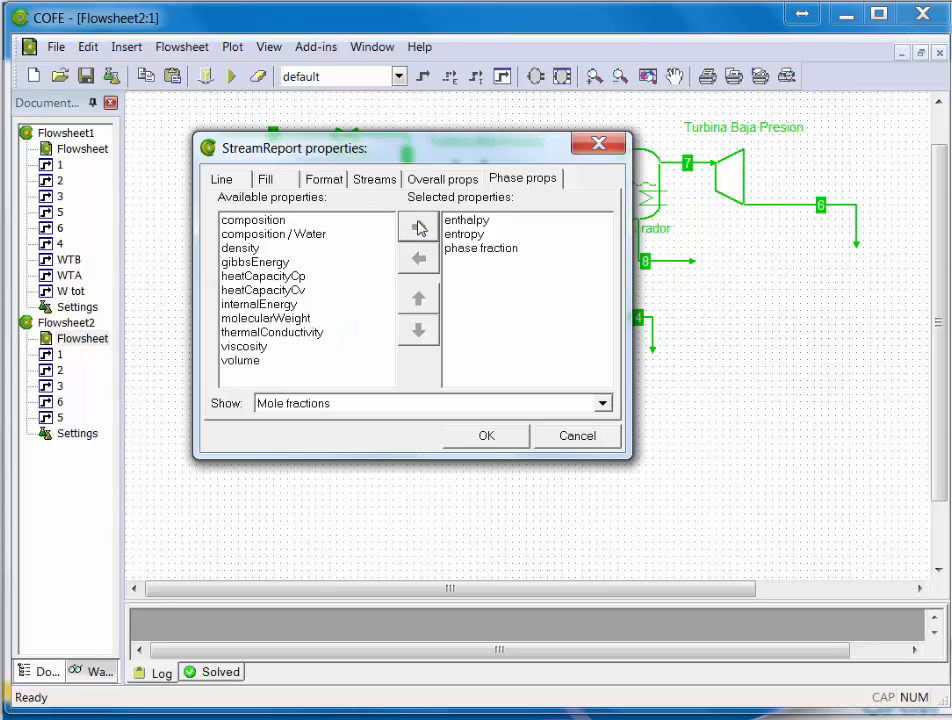
pyautogui.click(490, 435)
pyautogui.moveTo(590, 592)
pyautogui.mouseDown()
pyautogui.moveTo(648, 598)
pyautogui.moveTo(608, 596)
pyautogui.mouseUp()
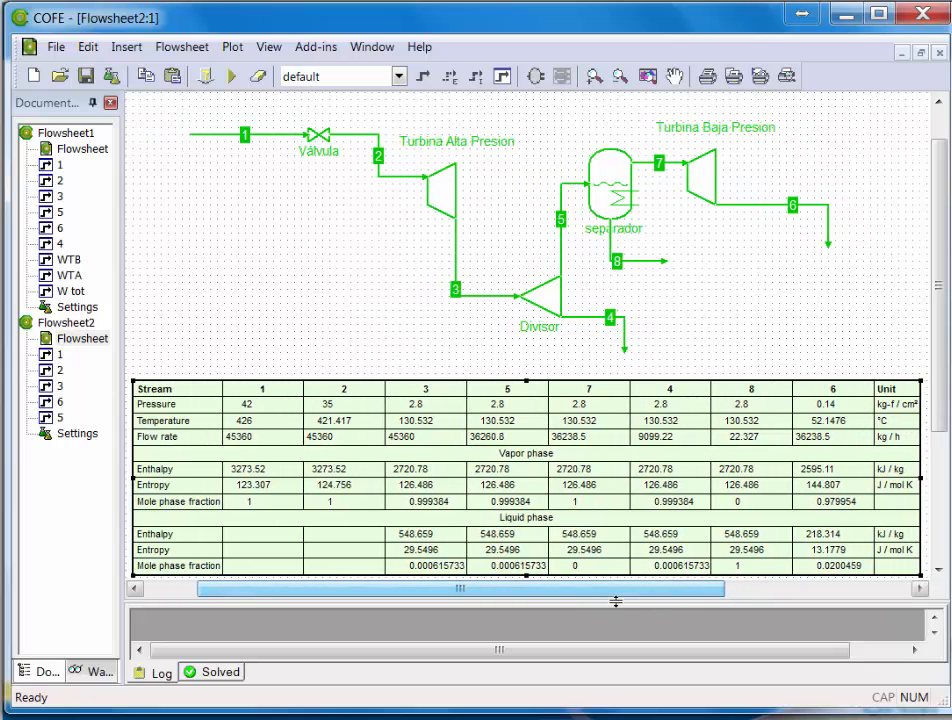
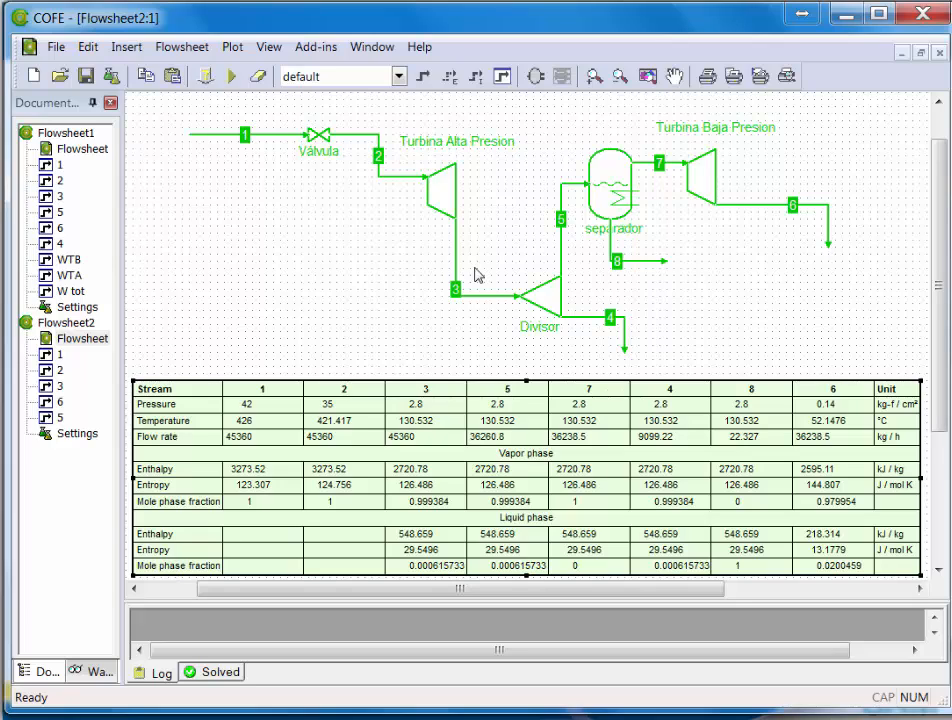
# Step: Review Turbina Alta Presion's energy generation in its parameter list
pyautogui.doubleClick(438, 200)
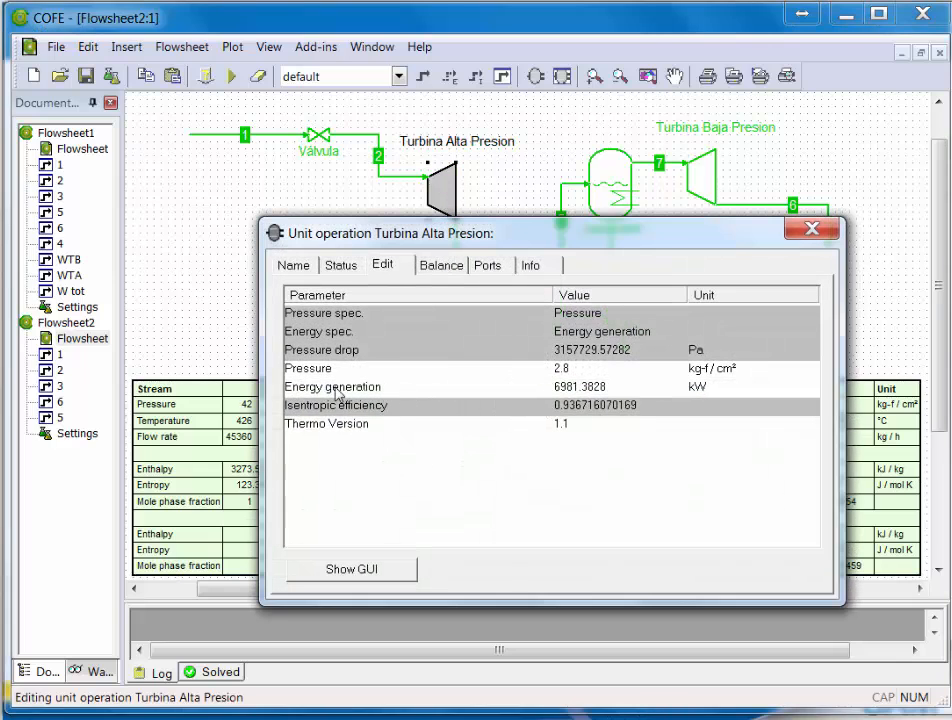
pyautogui.click(810, 229)
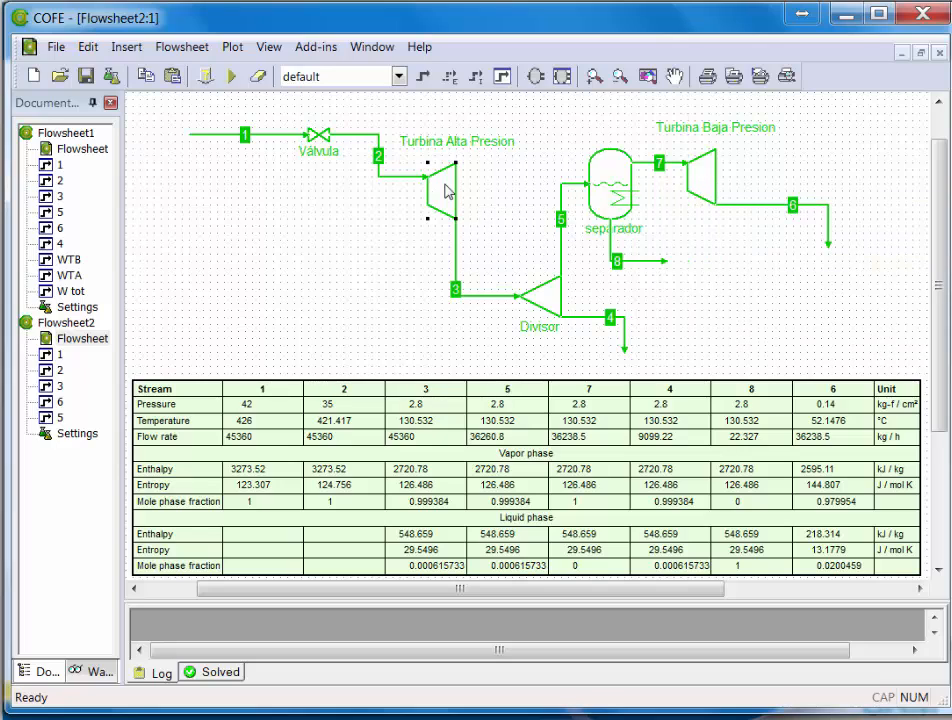
pyautogui.moveTo(709, 192)
# Step: Add a virtual information output port coupled to Energy generation on Turbina Alta Presion
pyautogui.moveTo(445, 190)
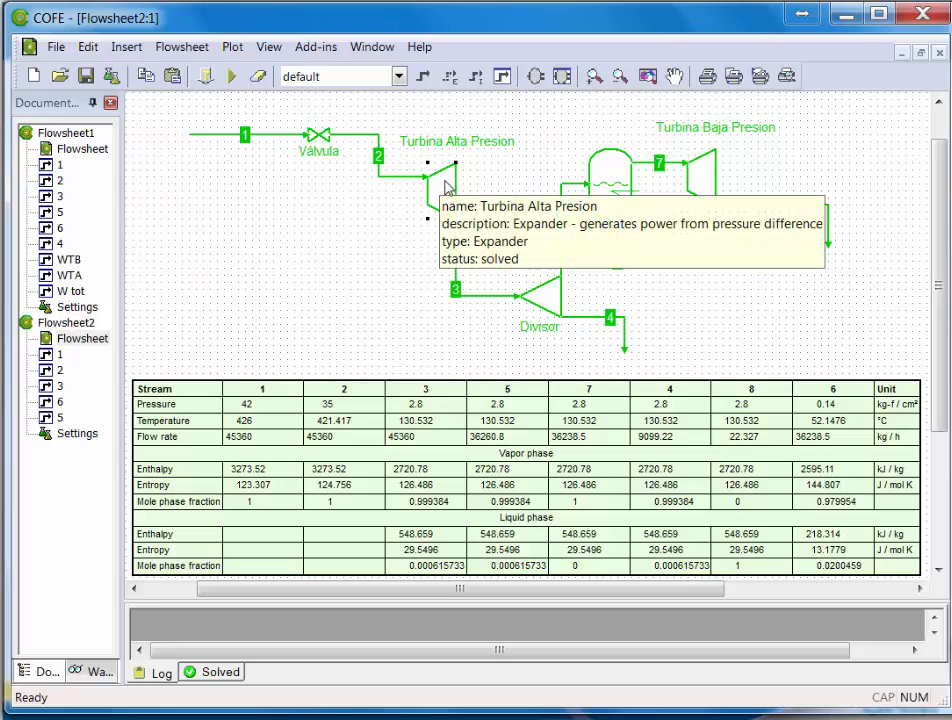
pyautogui.doubleClick(450, 187)
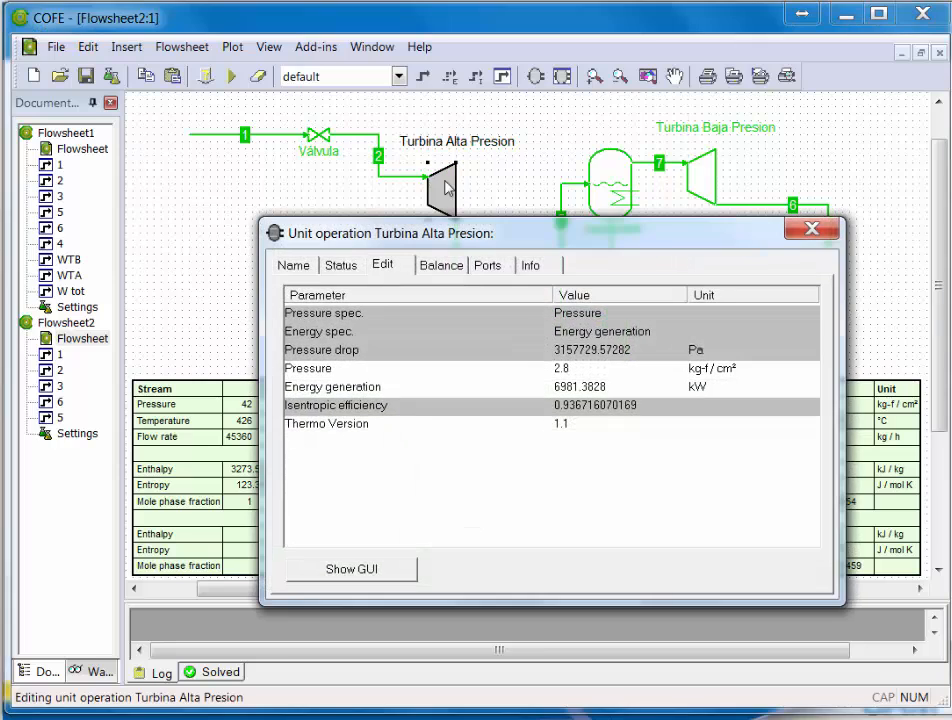
pyautogui.click(489, 266)
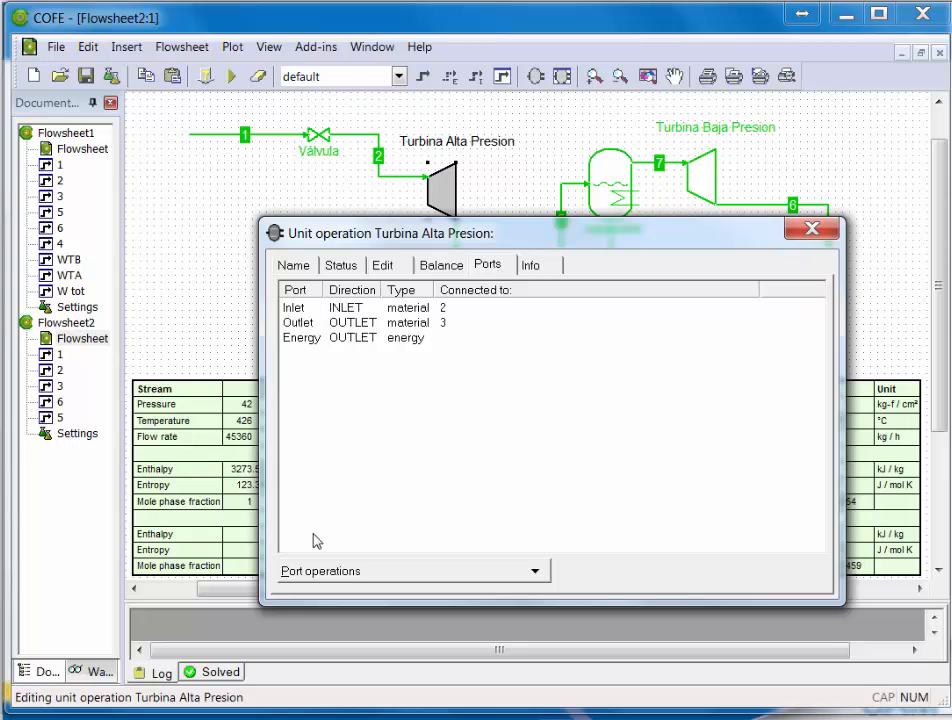
pyautogui.click(398, 571)
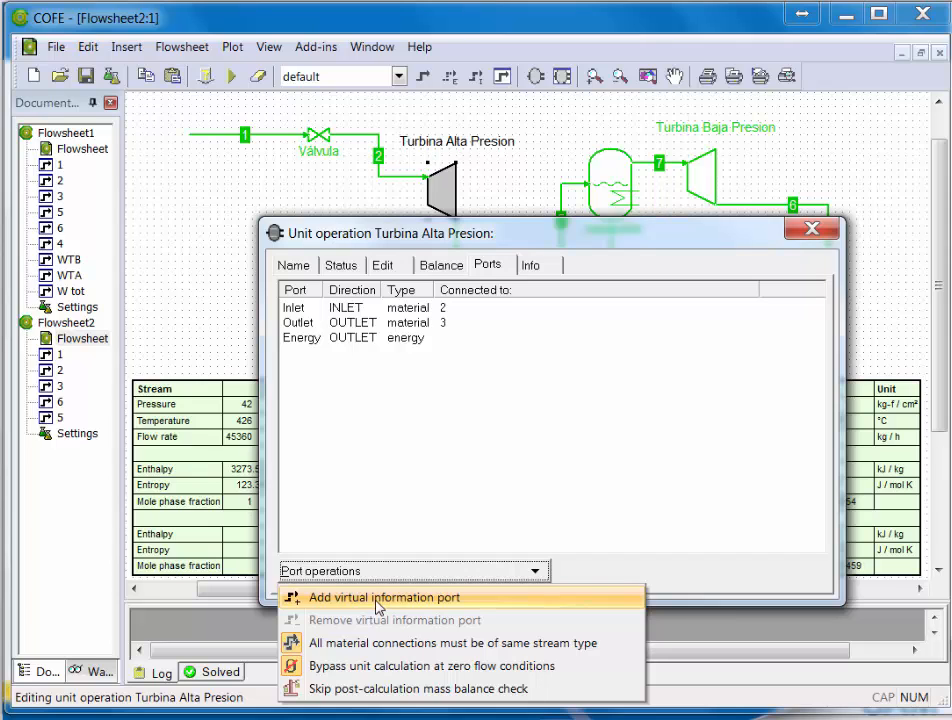
pyautogui.click(378, 598)
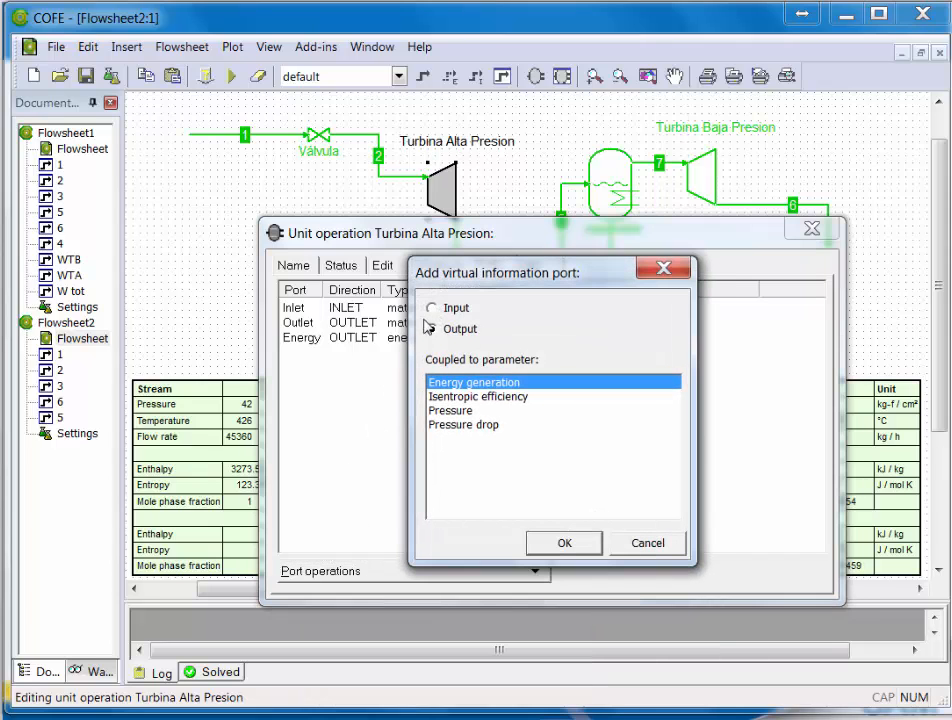
pyautogui.moveTo(480, 272); pyautogui.dragTo(535, 264)
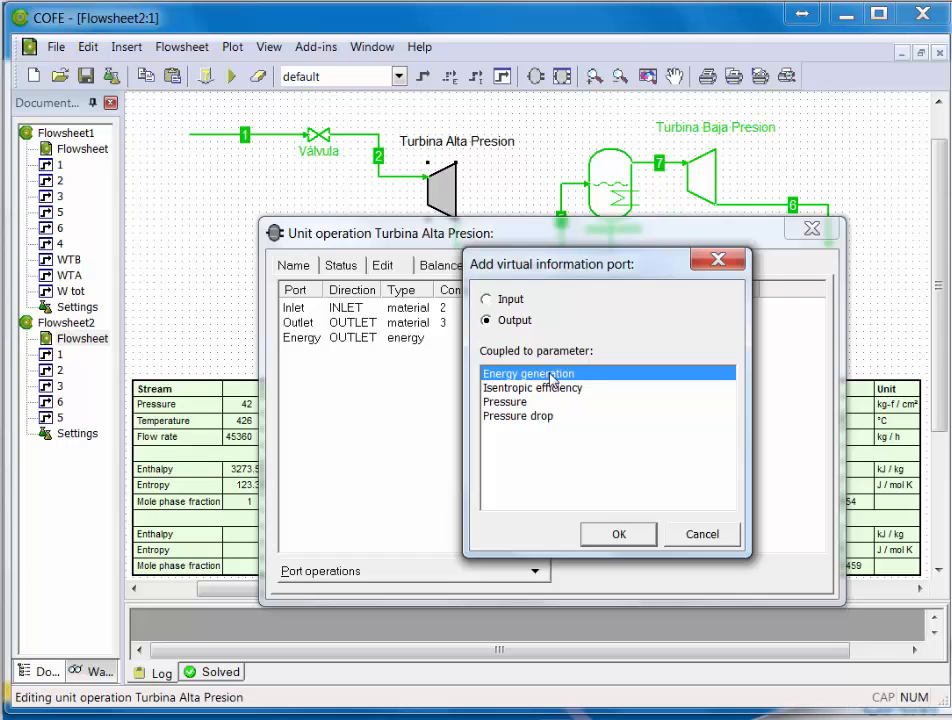
pyautogui.click(621, 537)
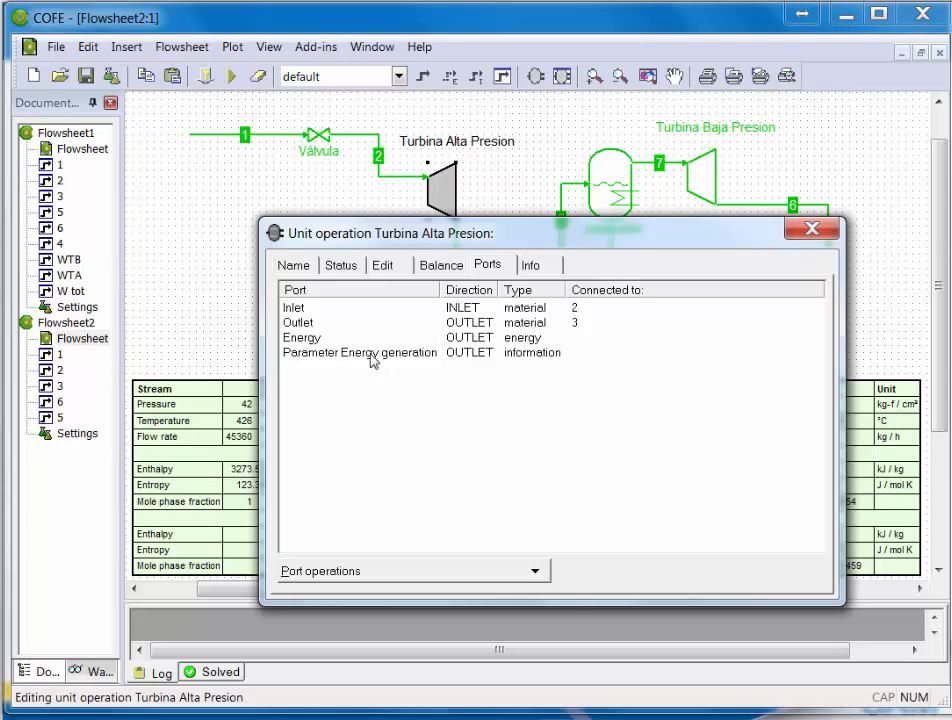
pyautogui.click(812, 232)
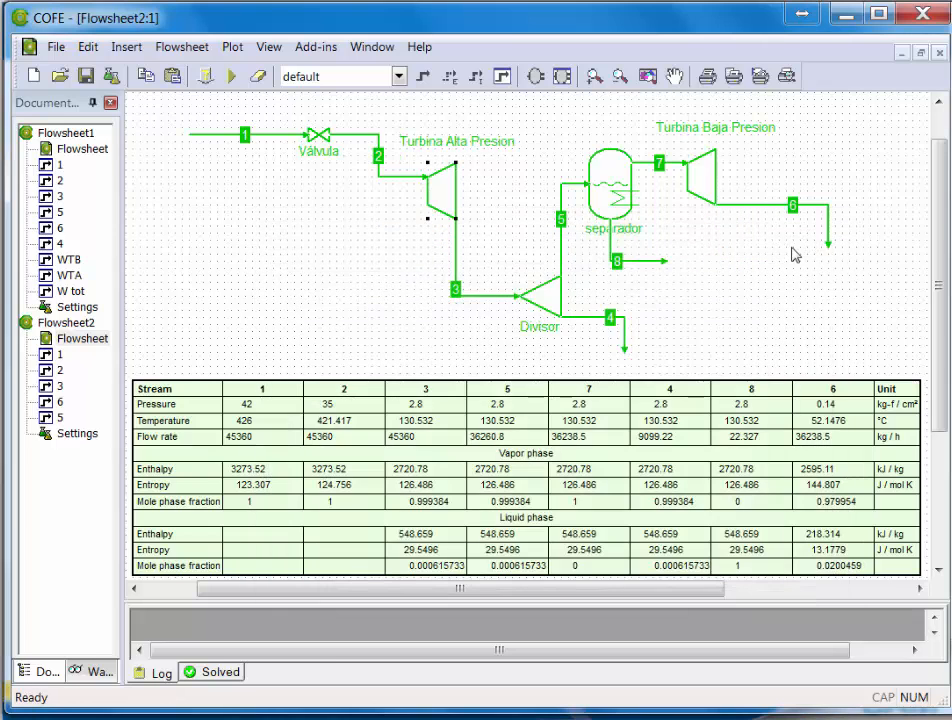
# Step: Draw an information stream from Turbina Alta Presion to the empty area past the Divisor, and solve the flowsheet
pyautogui.click(478, 80)
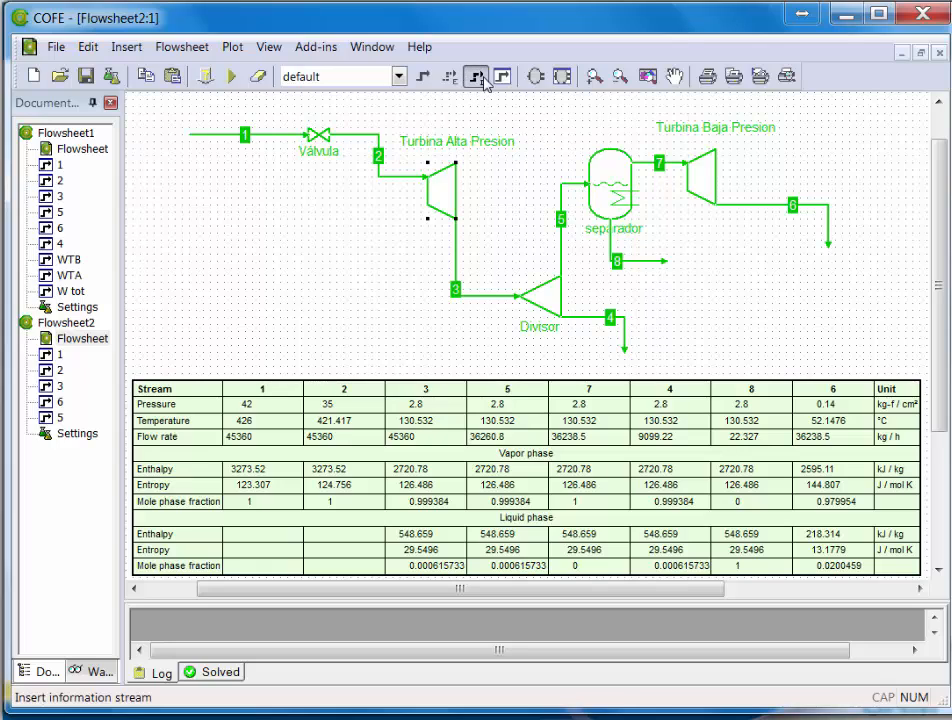
pyautogui.click(456, 180)
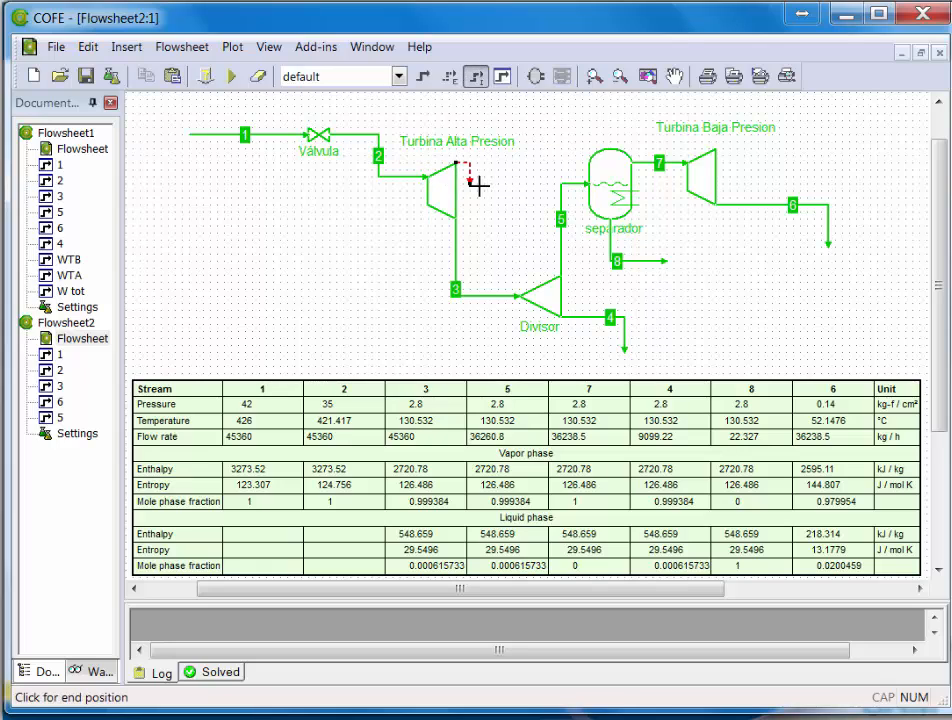
pyautogui.click(711, 334)
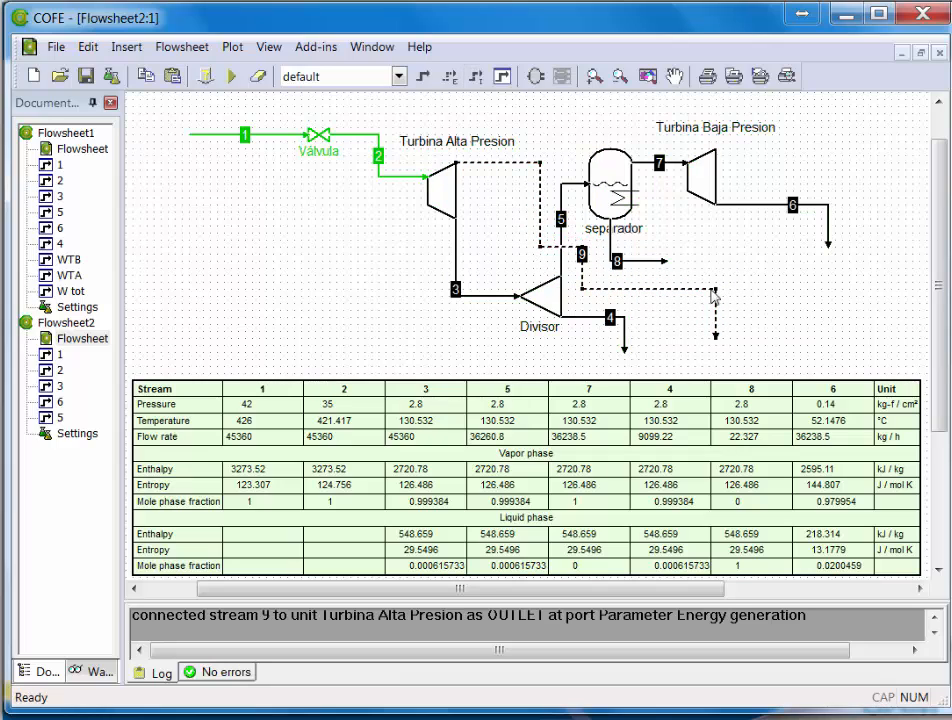
pyautogui.click(233, 77)
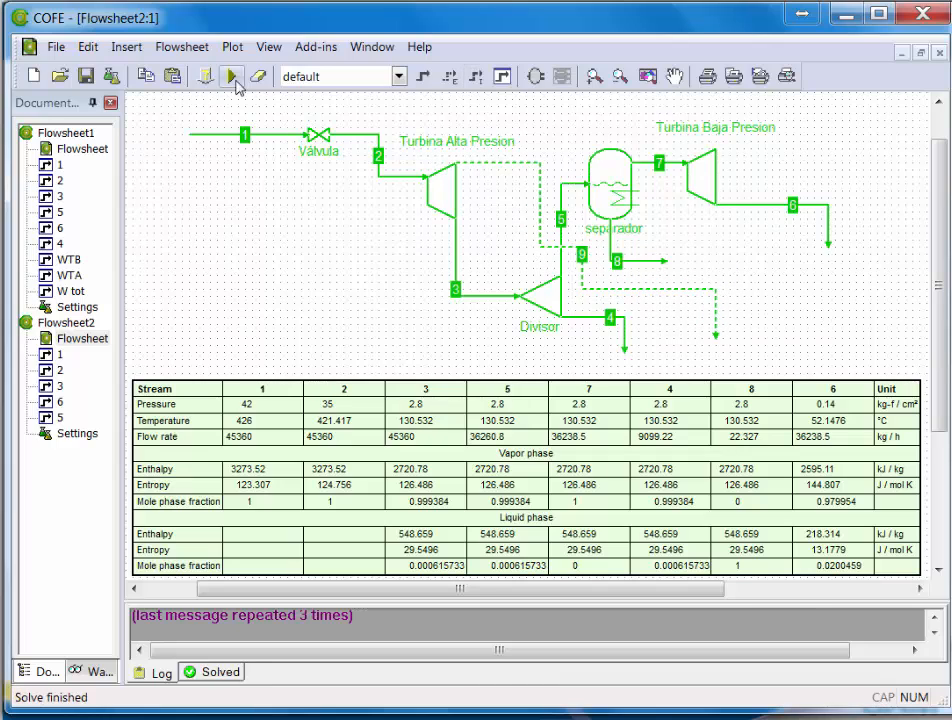
# Step: Set the energy generation unit of information stream 9 to MegaWatt (MW)
pyautogui.doubleClick(659, 296)
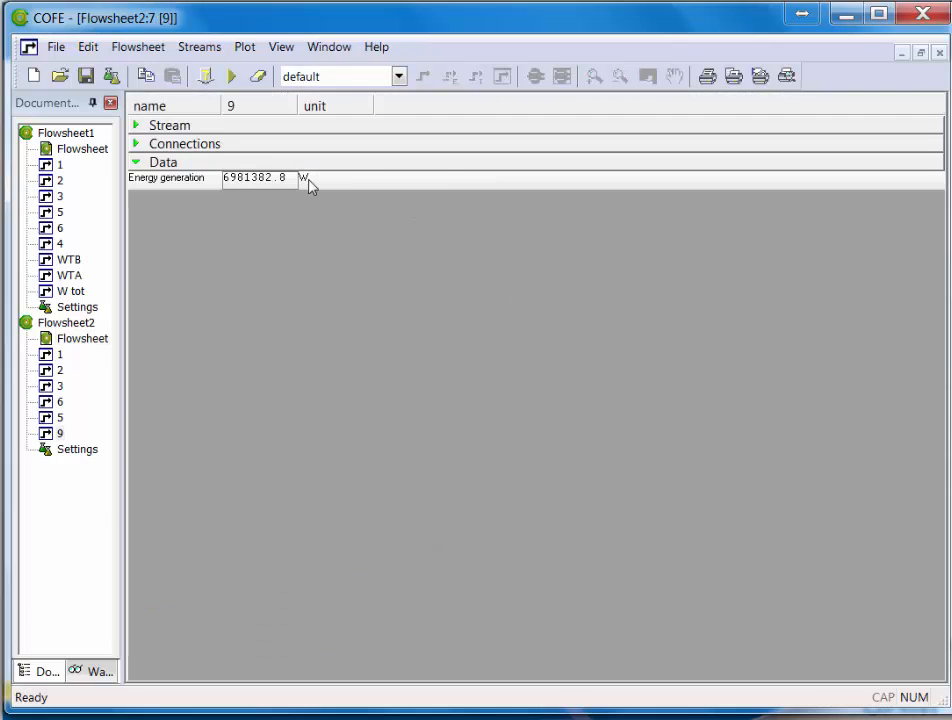
pyautogui.click(305, 178)
pyautogui.click(370, 220)
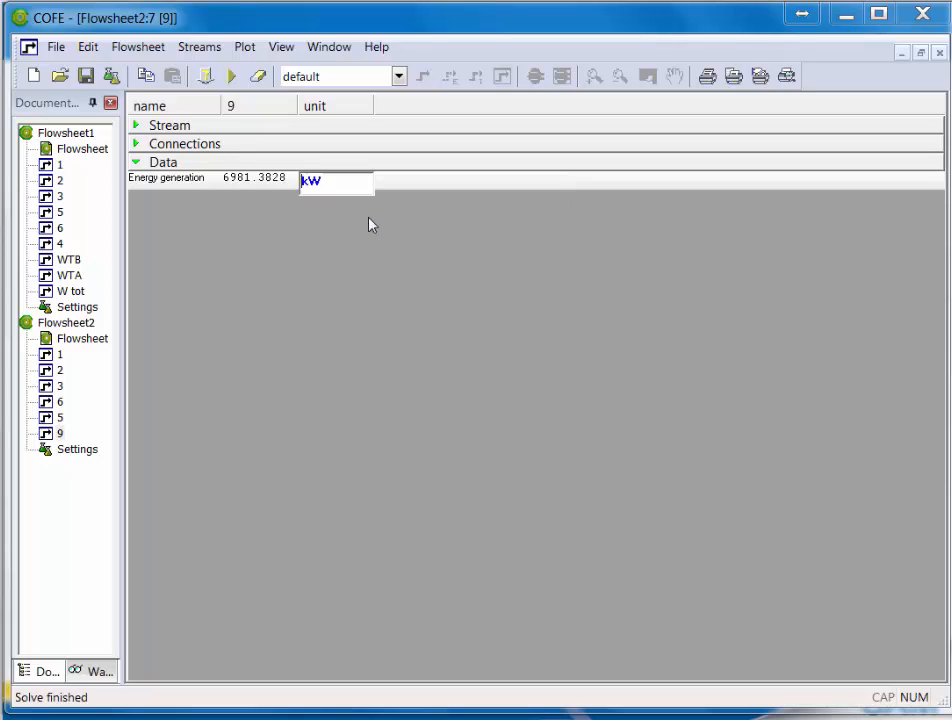
pyautogui.click(324, 184)
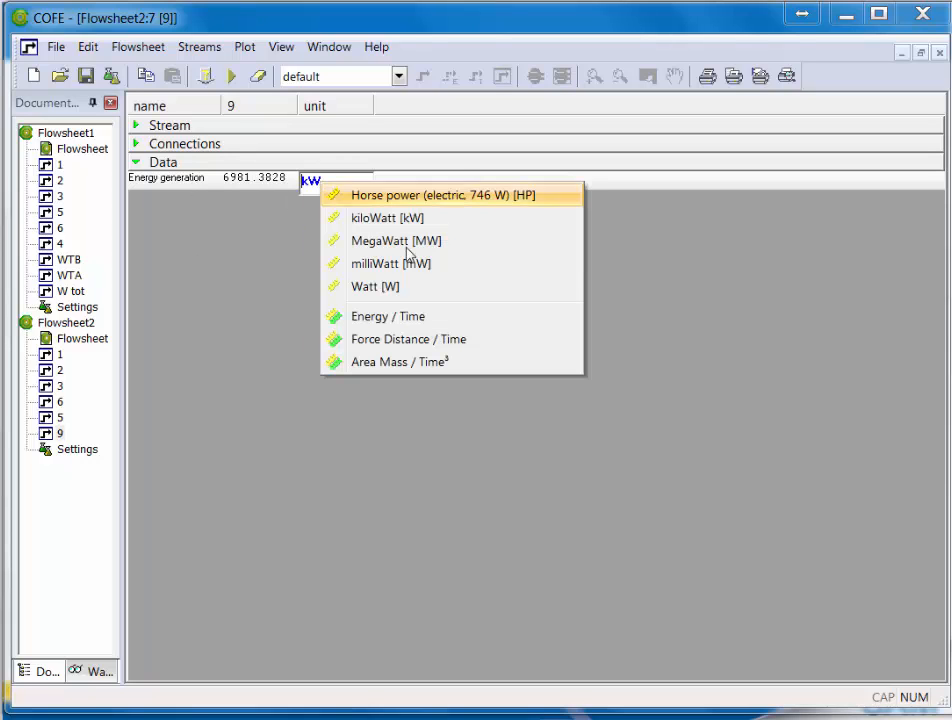
pyautogui.click(341, 237)
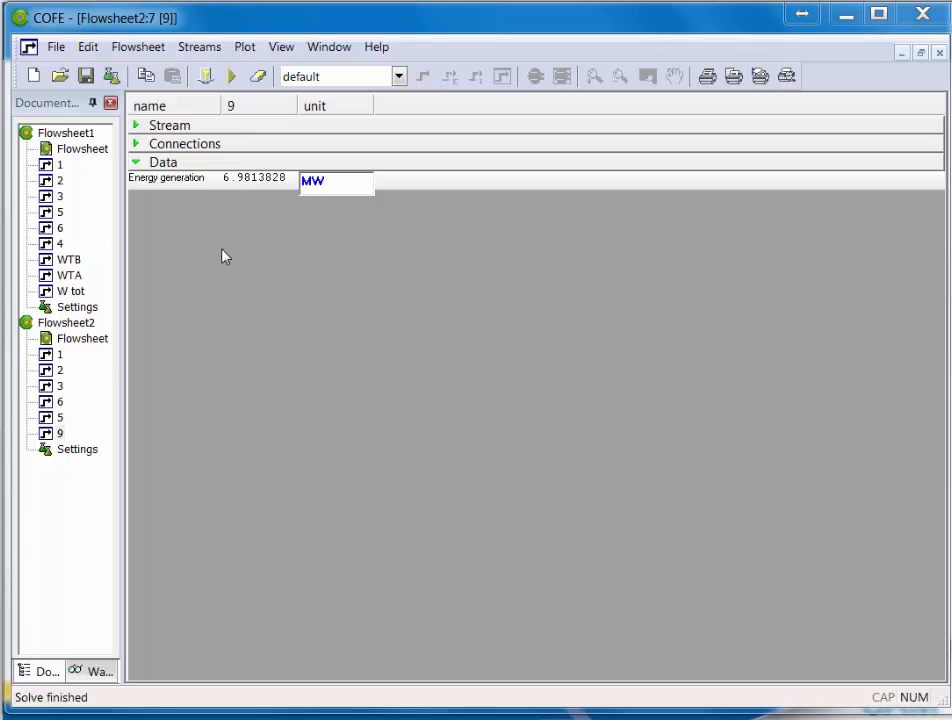
# Step: Rename information stream 9 in the Flowsheet2 diagram as WTA and move its label onto the lower horizontal dashed segment
pyautogui.doubleClick(86, 340)
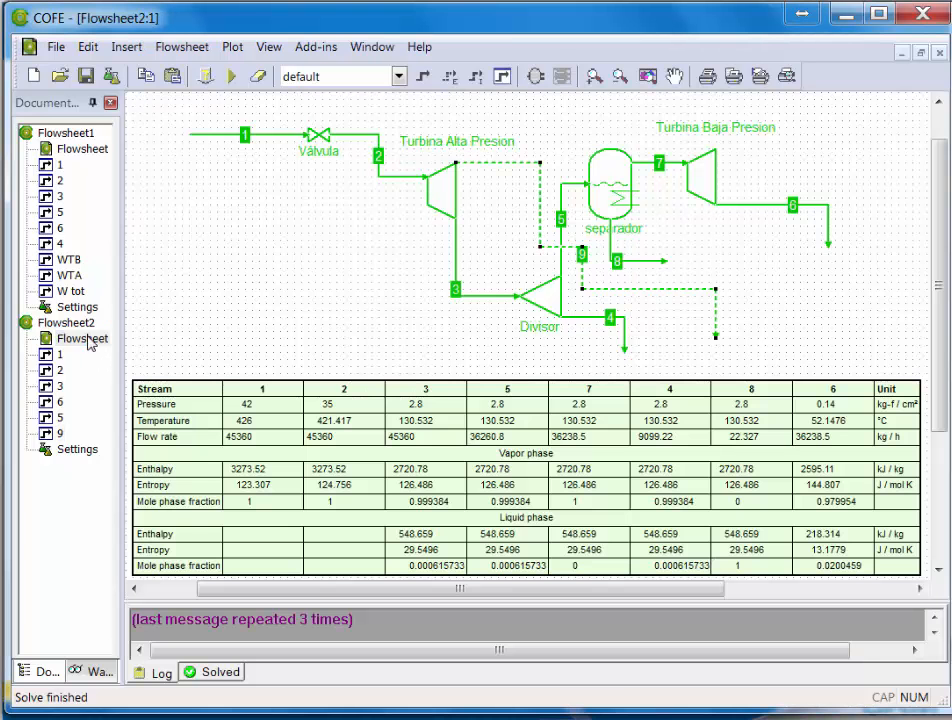
pyautogui.click(582, 255)
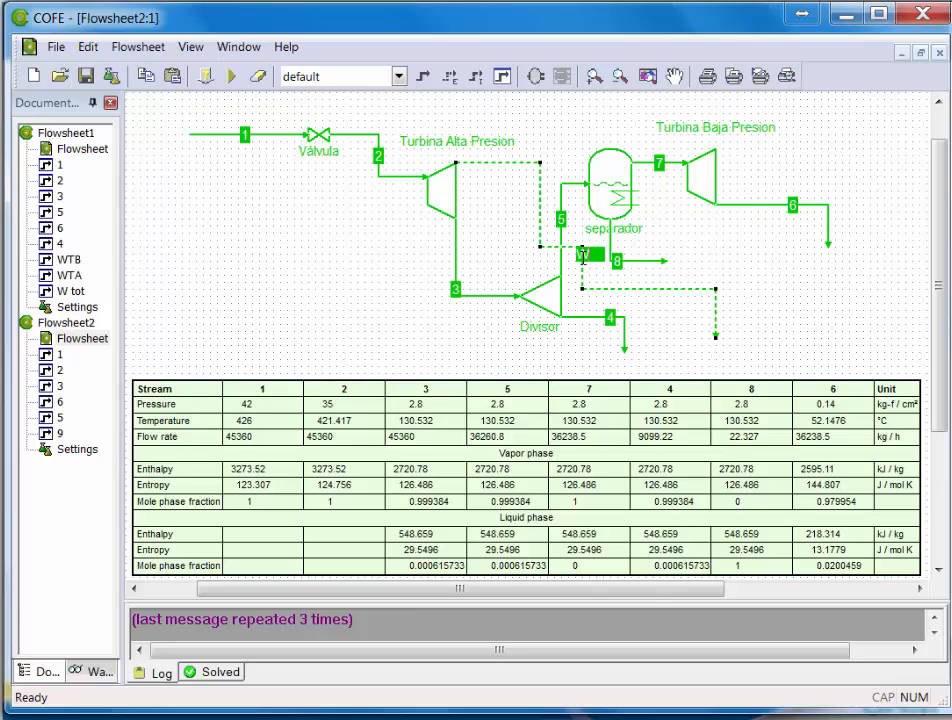
pyautogui.click(682, 280)
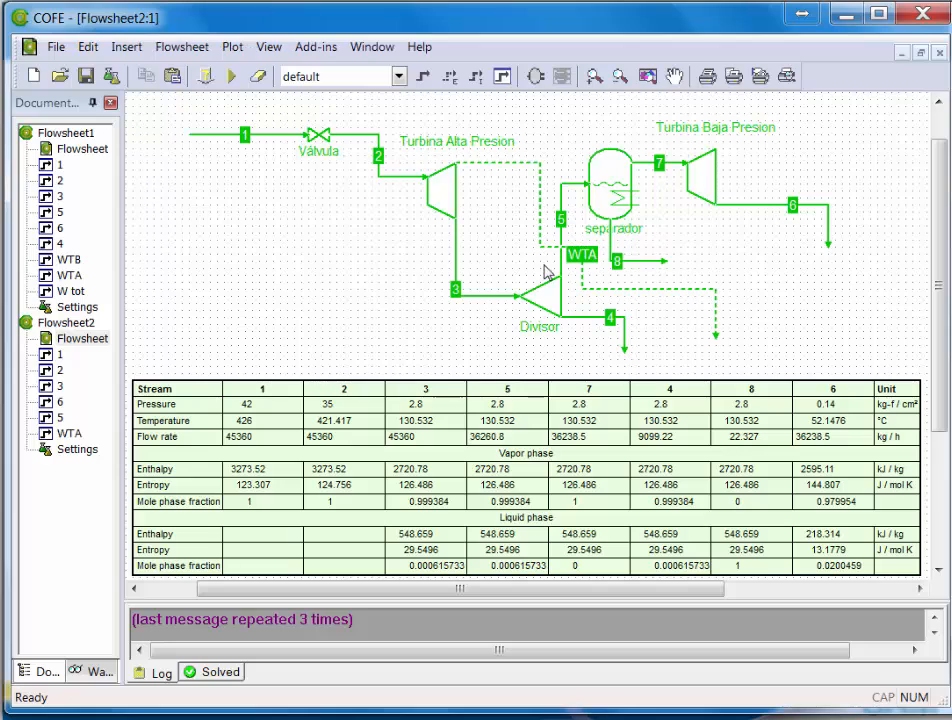
pyautogui.moveTo(581, 257); pyautogui.dragTo(623, 290)
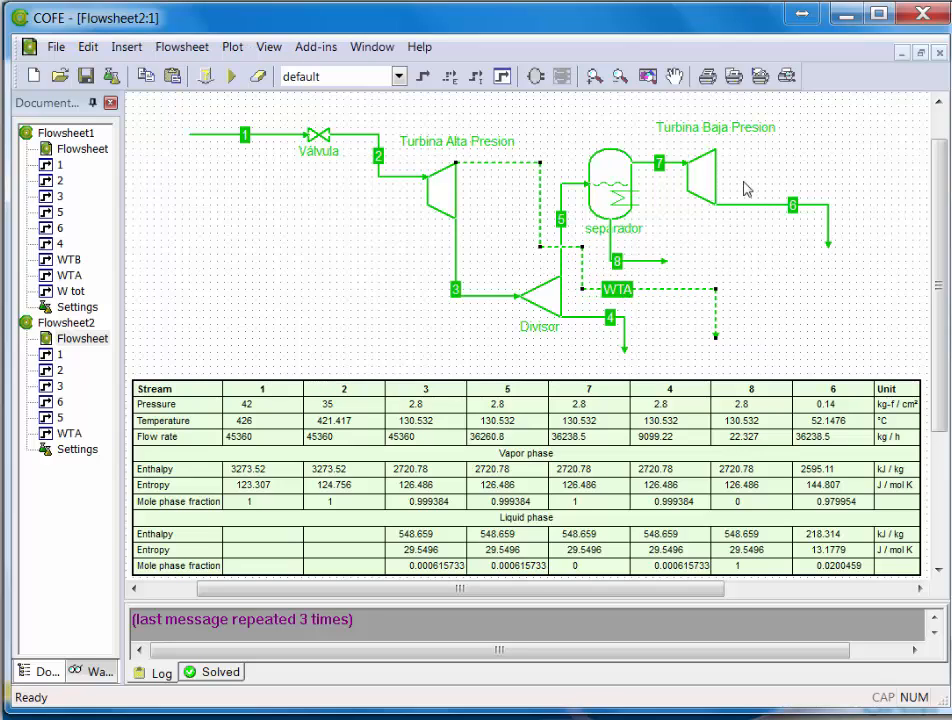
# Step: Add a virtual information output port coupled to Energy generation on Turbina Baja Presion
pyautogui.doubleClick(702, 175)
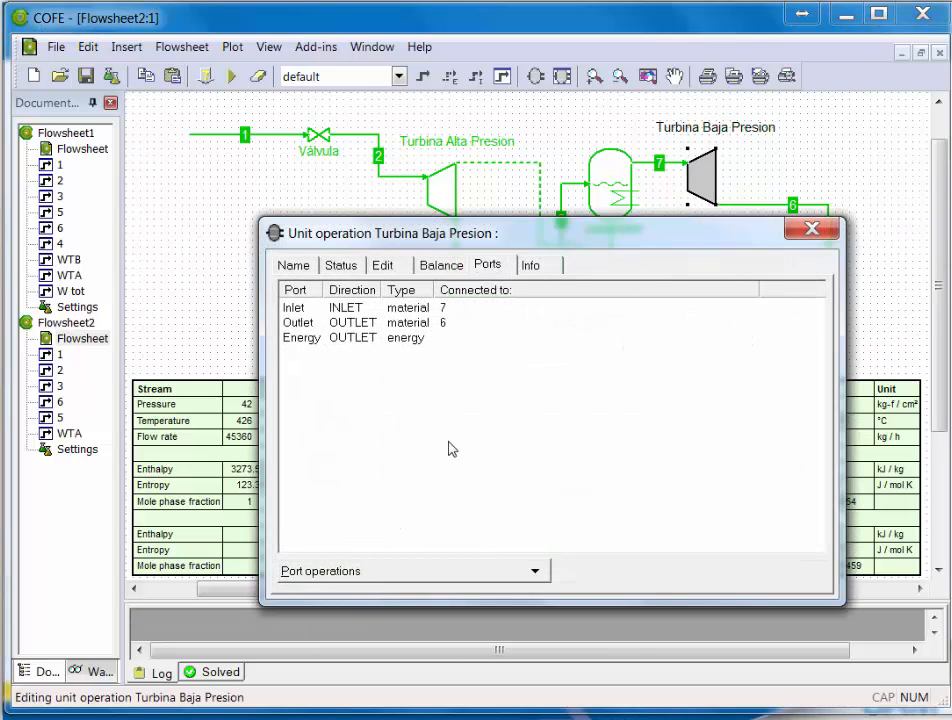
pyautogui.click(348, 576)
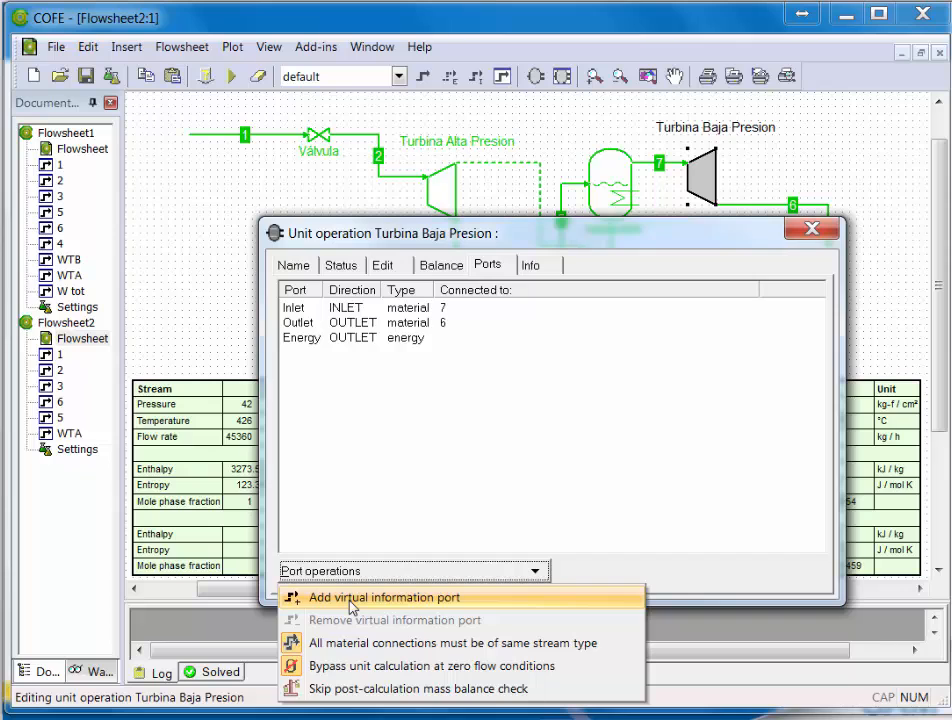
pyautogui.click(352, 598)
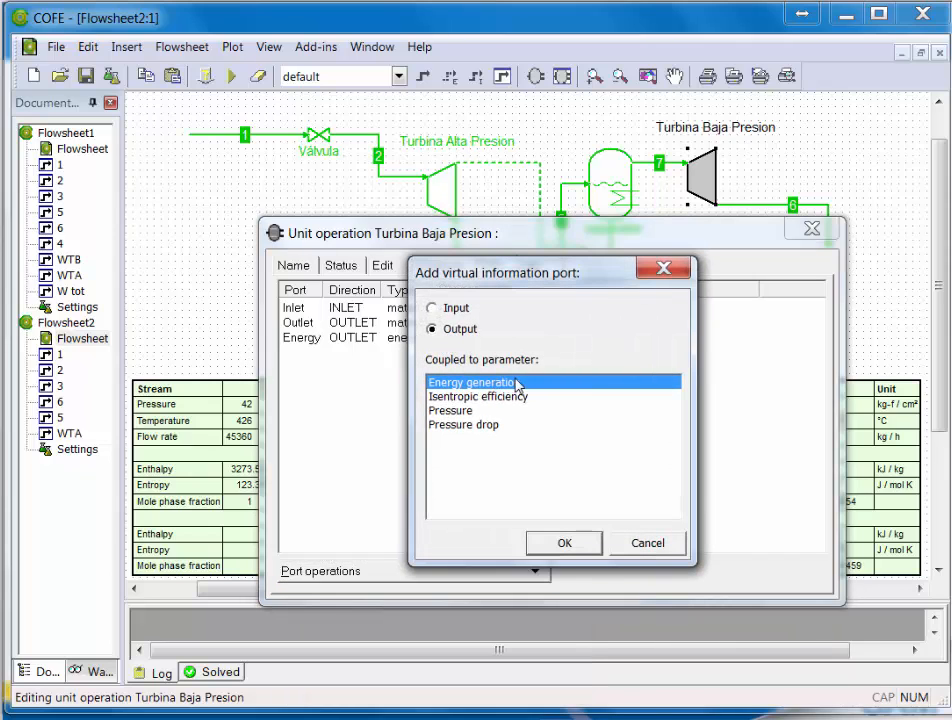
pyautogui.click(561, 543)
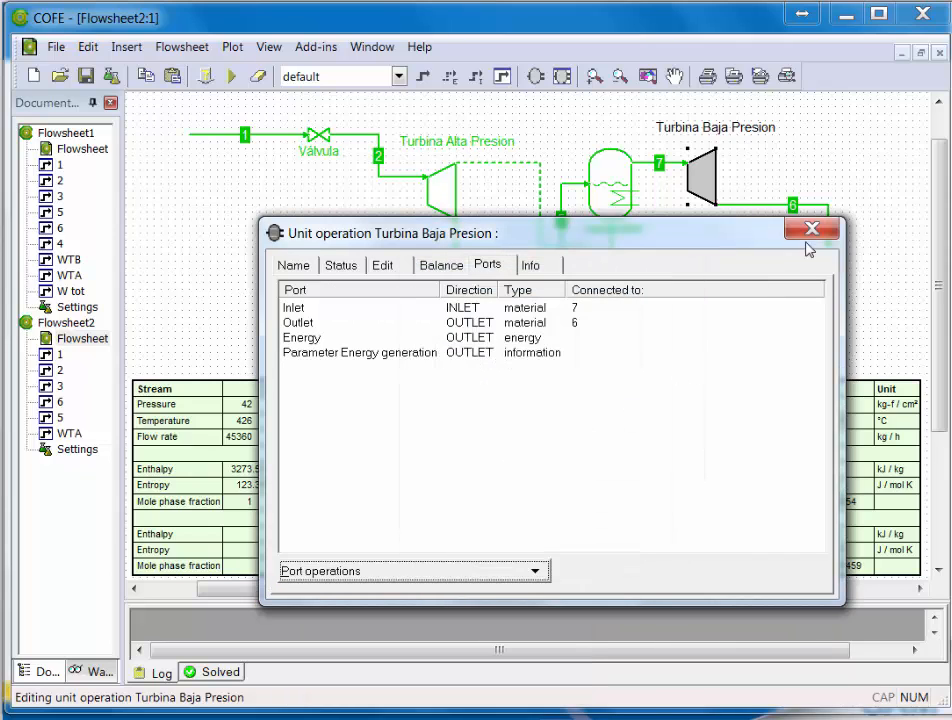
pyautogui.click(809, 231)
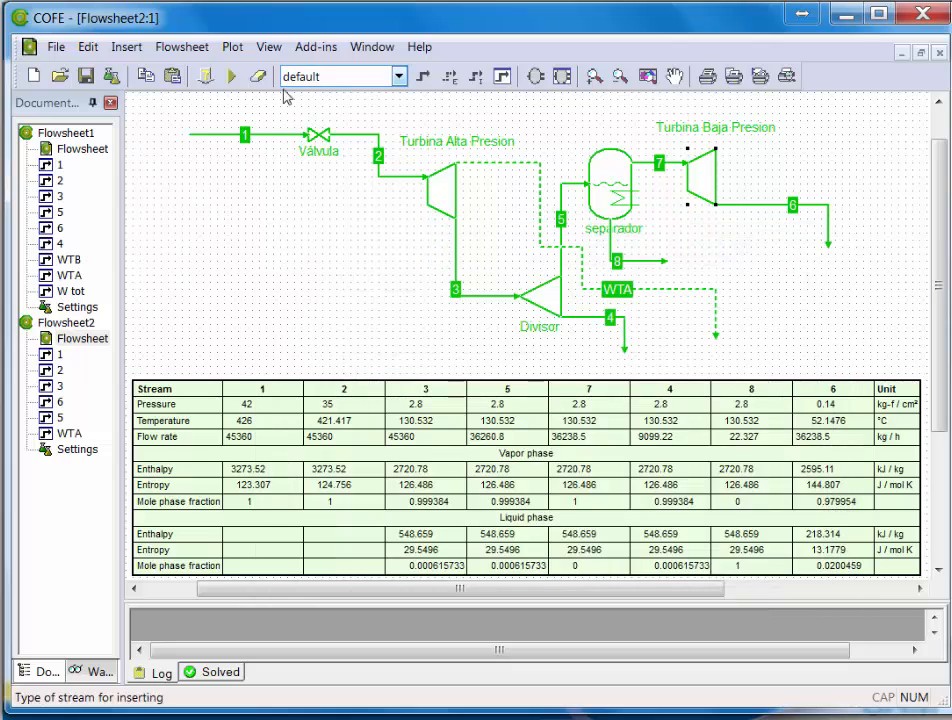
# Step: Draw an information stream from Turbina Baja Presion to the empty area past stream 8 and name it WTB
pyautogui.click(476, 76)
pyautogui.click(707, 194)
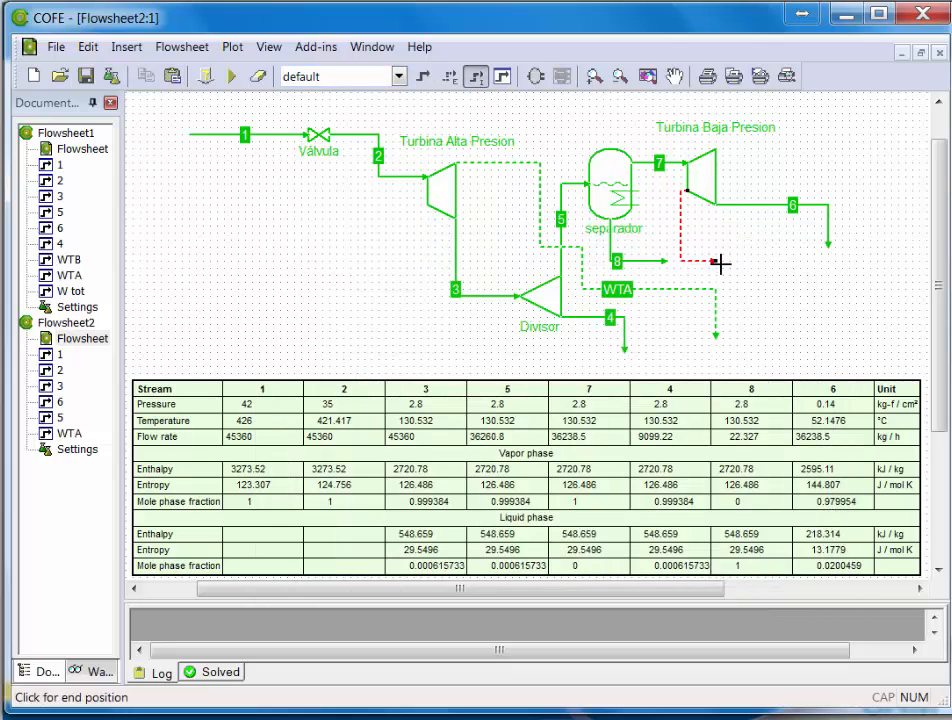
pyautogui.click(778, 260)
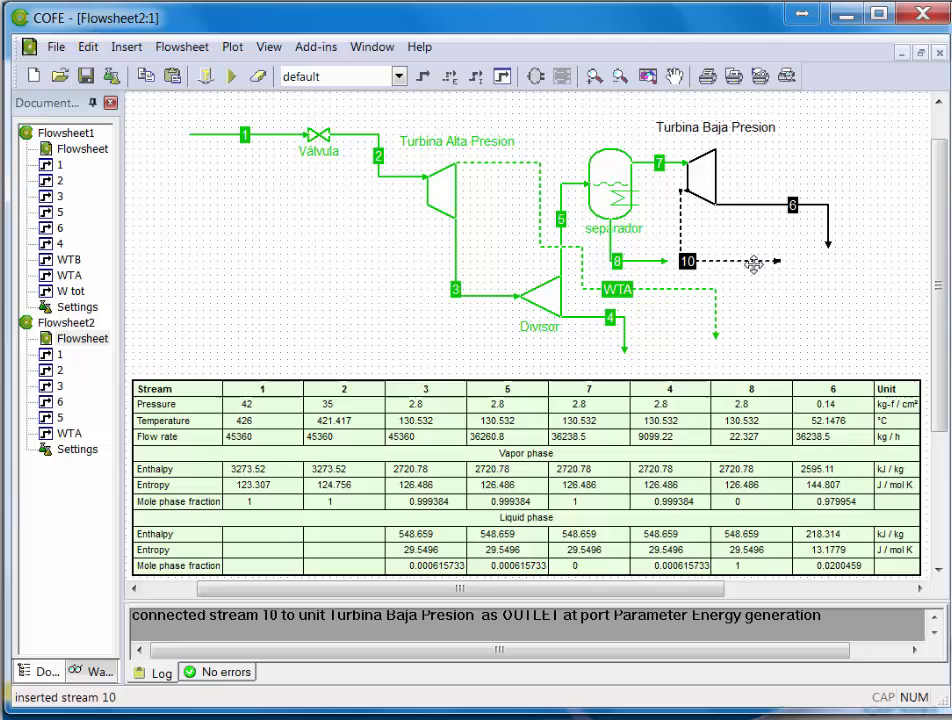
pyautogui.doubleClick(688, 260)
pyautogui.write('W')
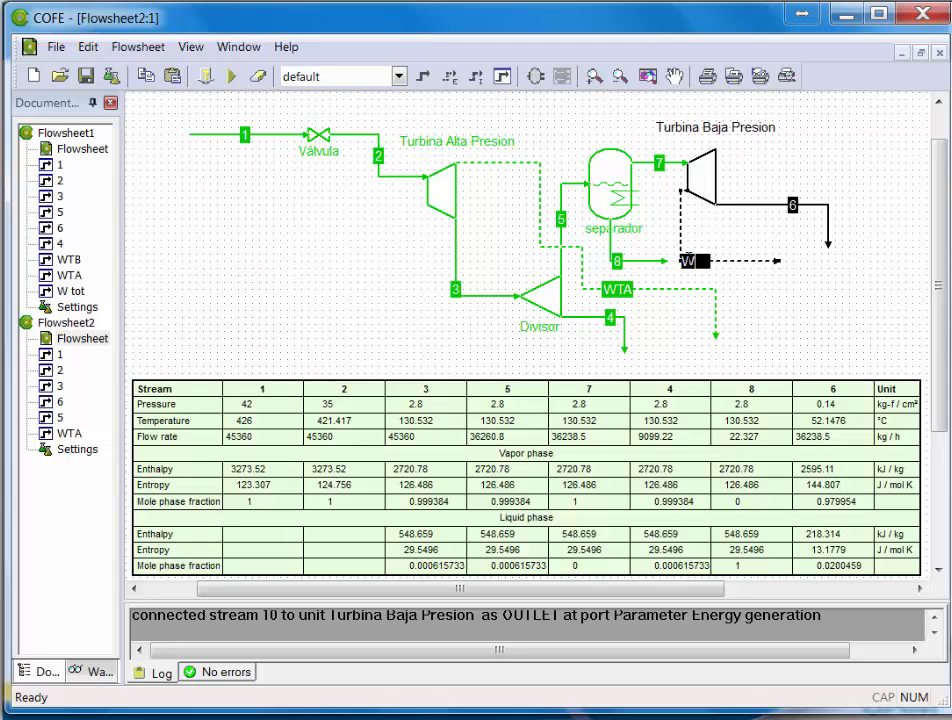
pyautogui.write('TB')
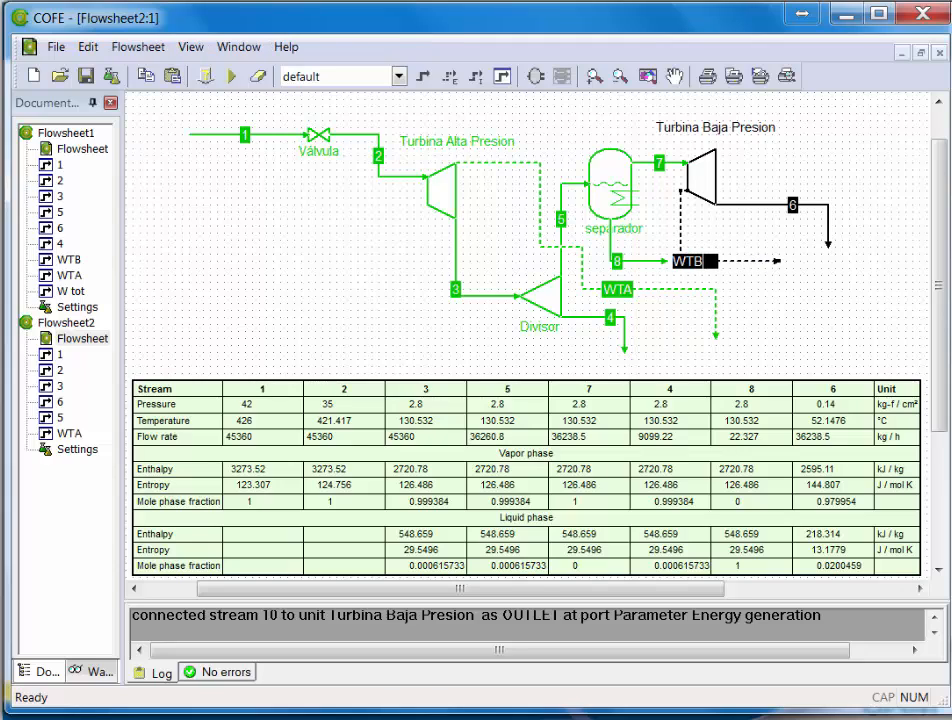
pyautogui.click(835, 281)
# Step: Solve the flowsheet, then move the free end of information stream WTB slightly farther from Turbina Baja Presion
pyautogui.click(231, 77)
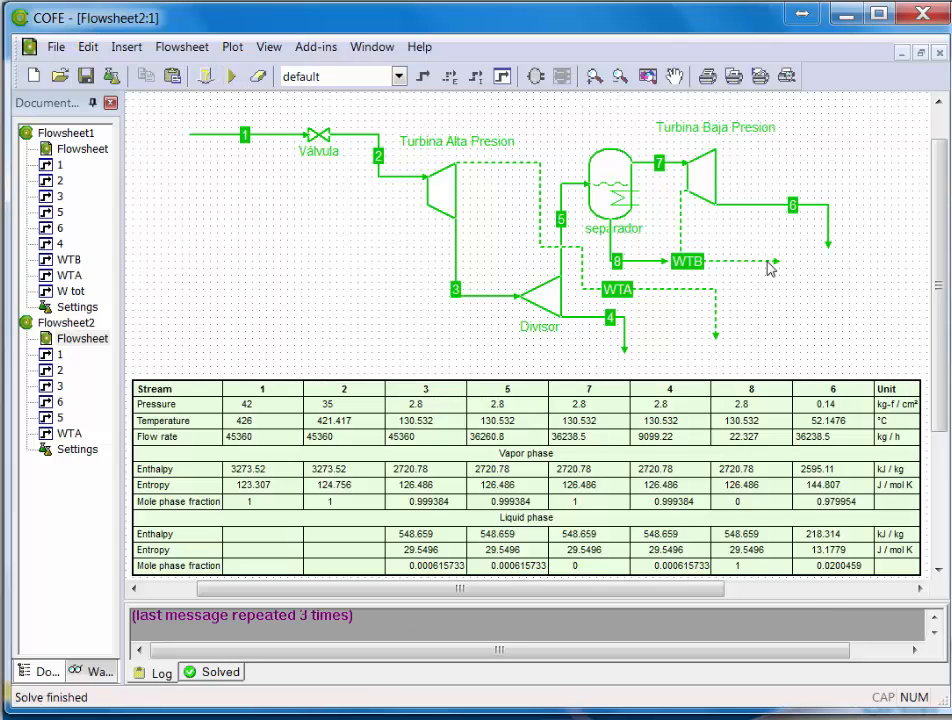
pyautogui.moveTo(777, 268)
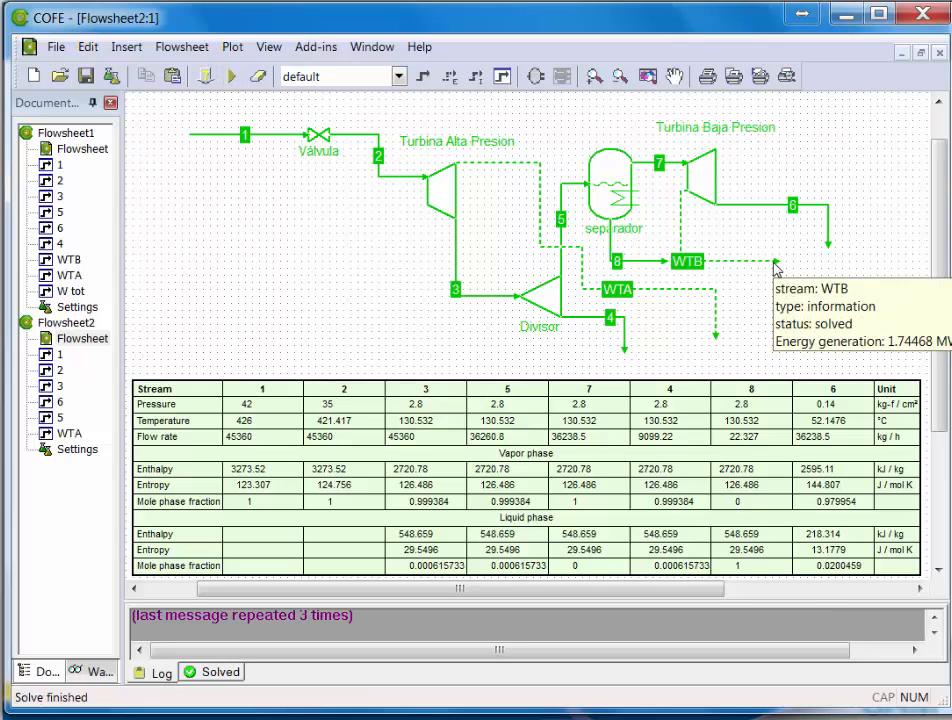
pyautogui.click(742, 262)
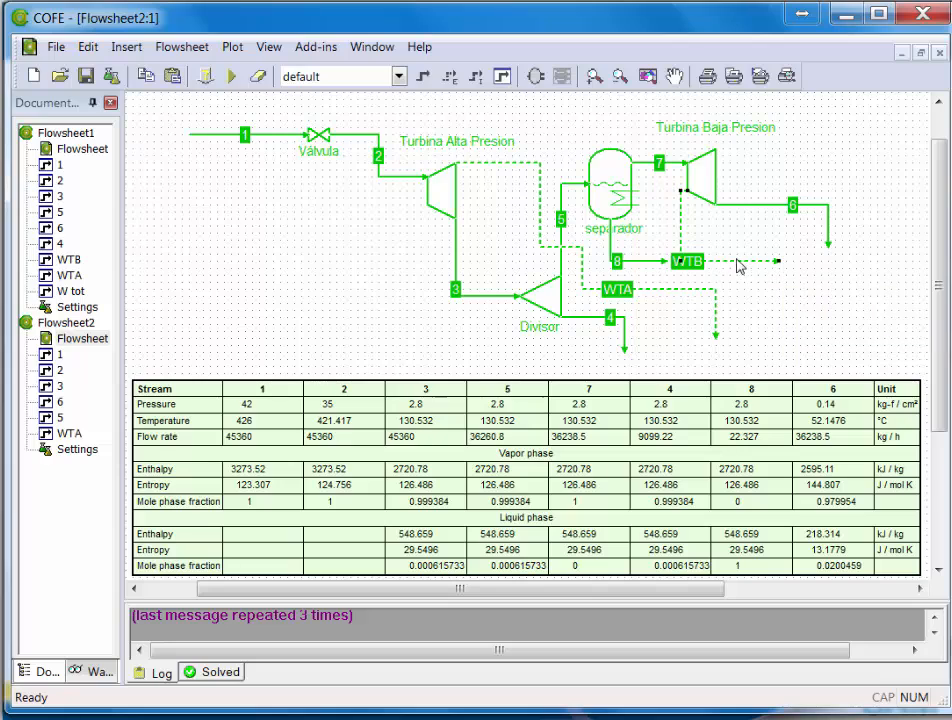
pyautogui.moveTo(778, 260); pyautogui.dragTo(793, 264)
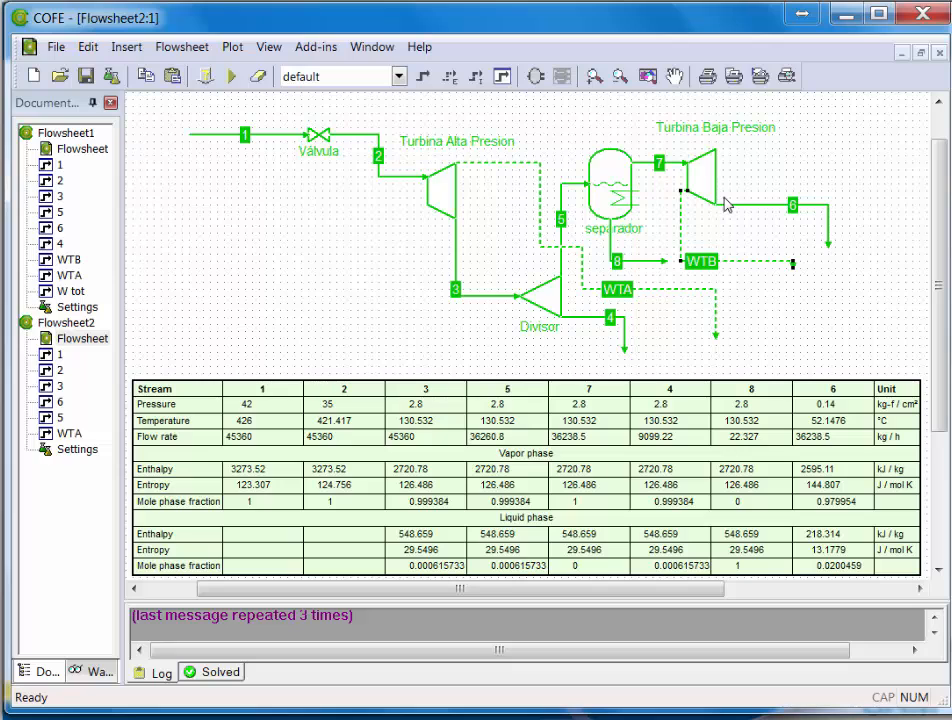
# Step: Insert an InformationCalculator unit operation past the end of stream WTB and nudge the stream table slightly upward
pyautogui.click(535, 80)
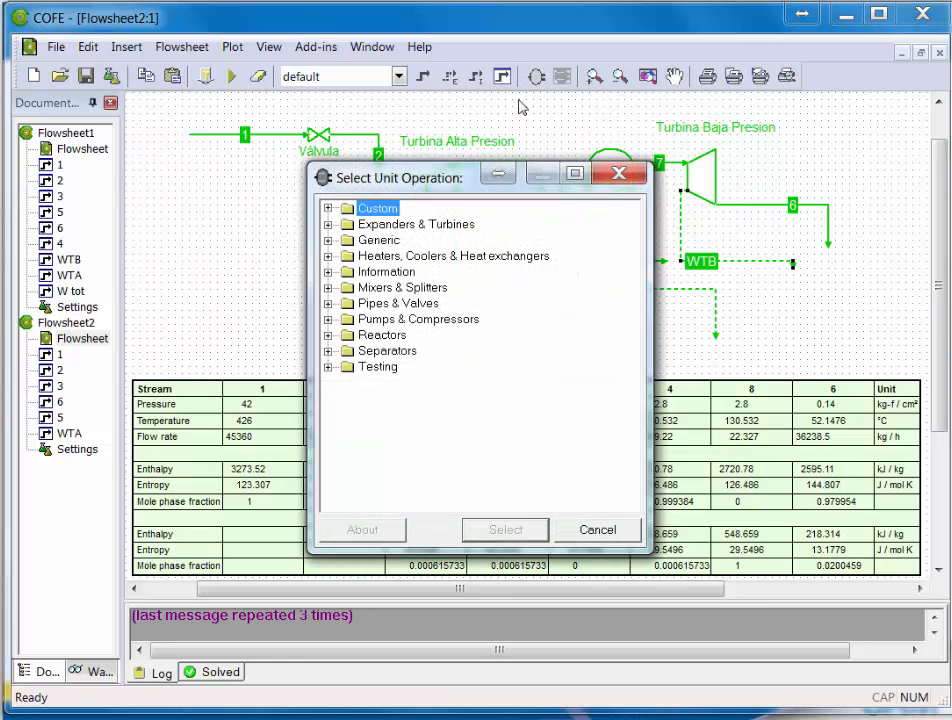
pyautogui.click(328, 272)
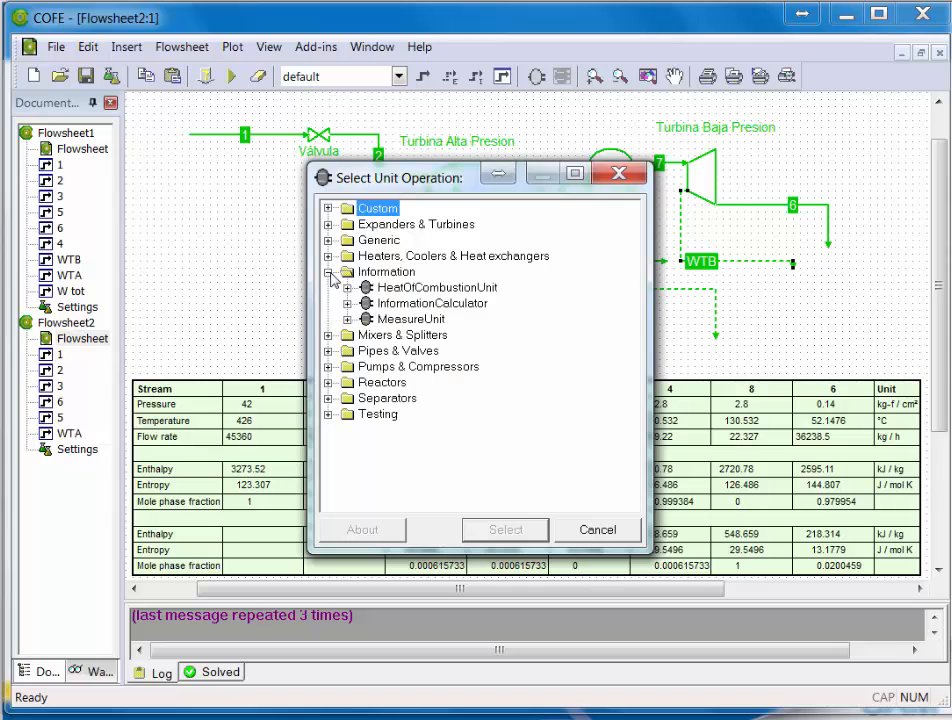
pyautogui.click(398, 304)
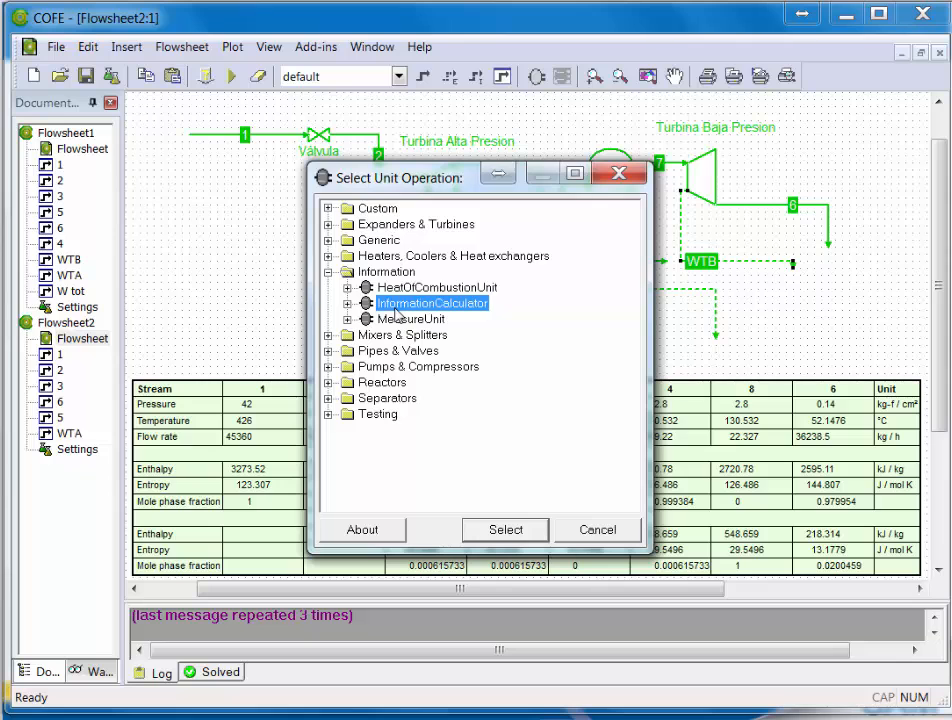
pyautogui.click(494, 530)
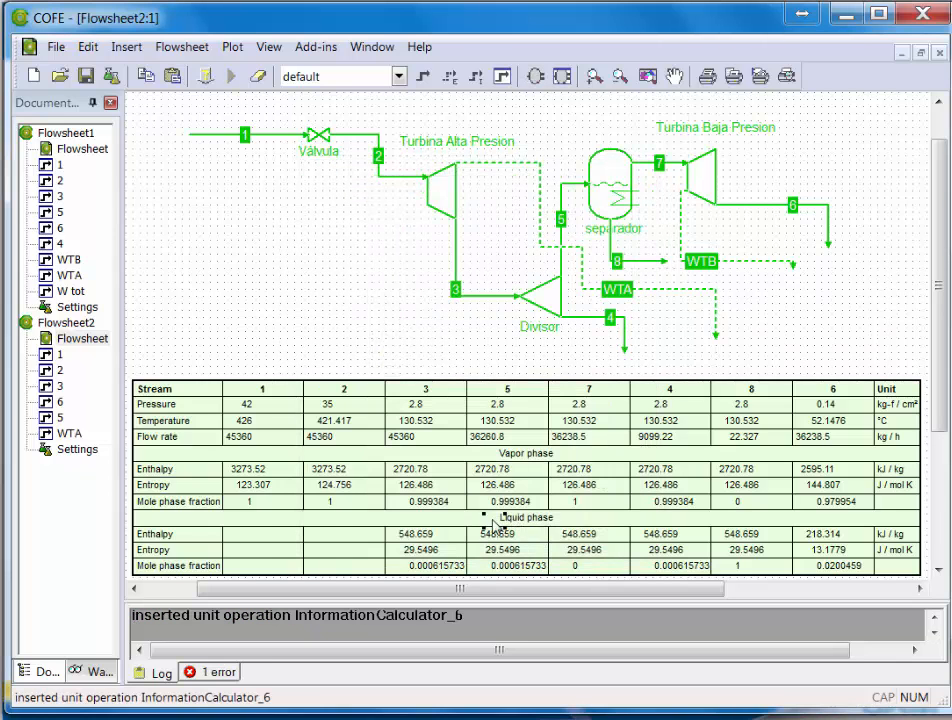
pyautogui.moveTo(490, 530); pyautogui.dragTo(797, 257)
pyautogui.moveTo(649, 426); pyautogui.dragTo(642, 489)
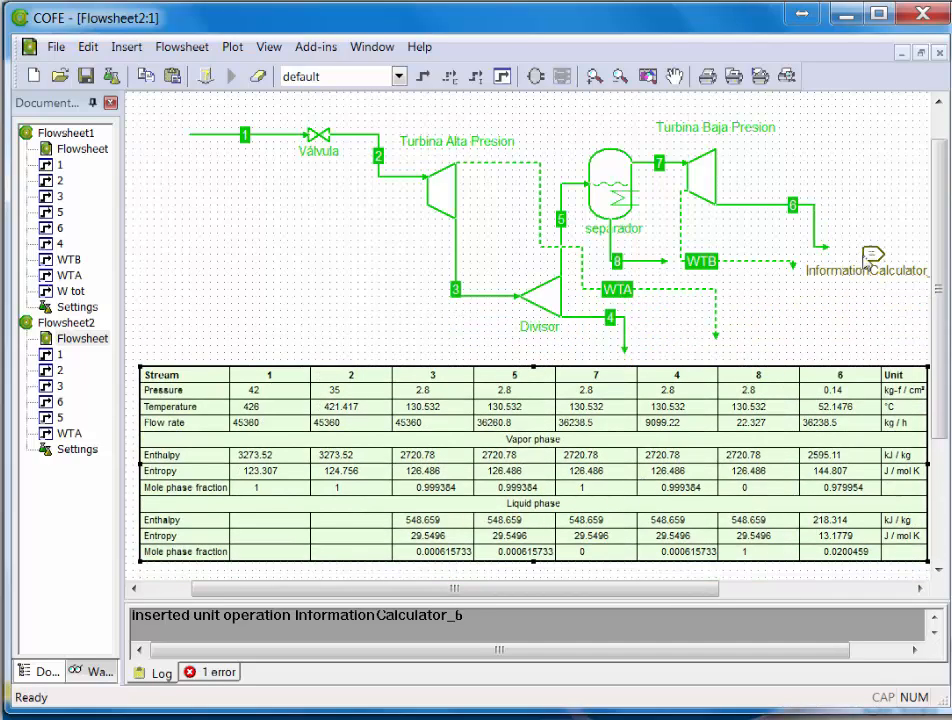
pyautogui.moveTo(868, 254); pyautogui.dragTo(834, 290)
# Step: Rename the information calculator as operador and move it close to the free ends of streams WTA and WTB
pyautogui.click(827, 306)
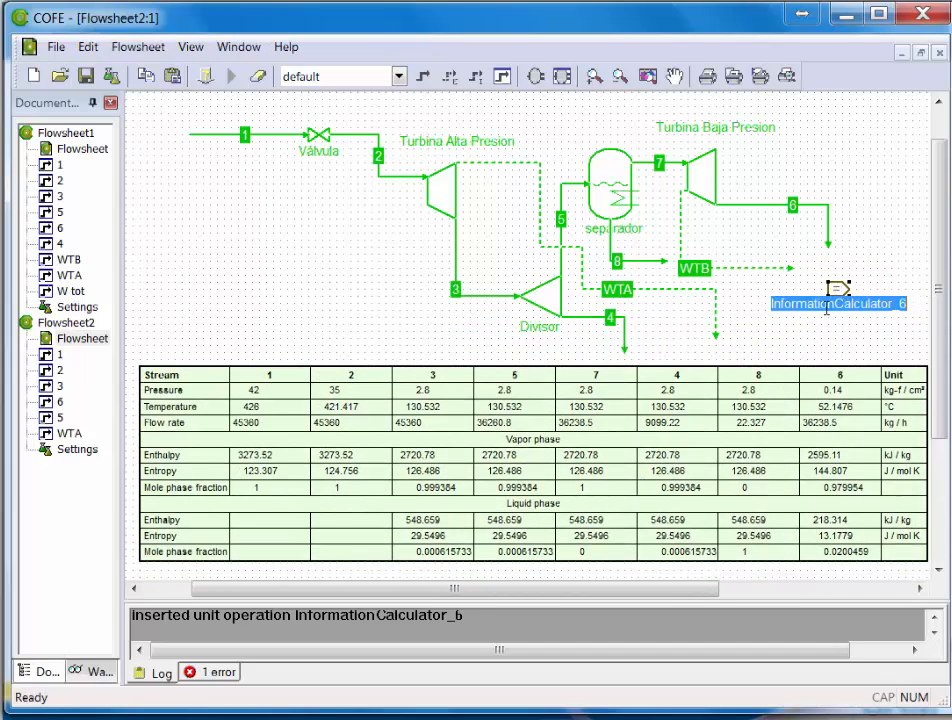
pyautogui.write('ope')
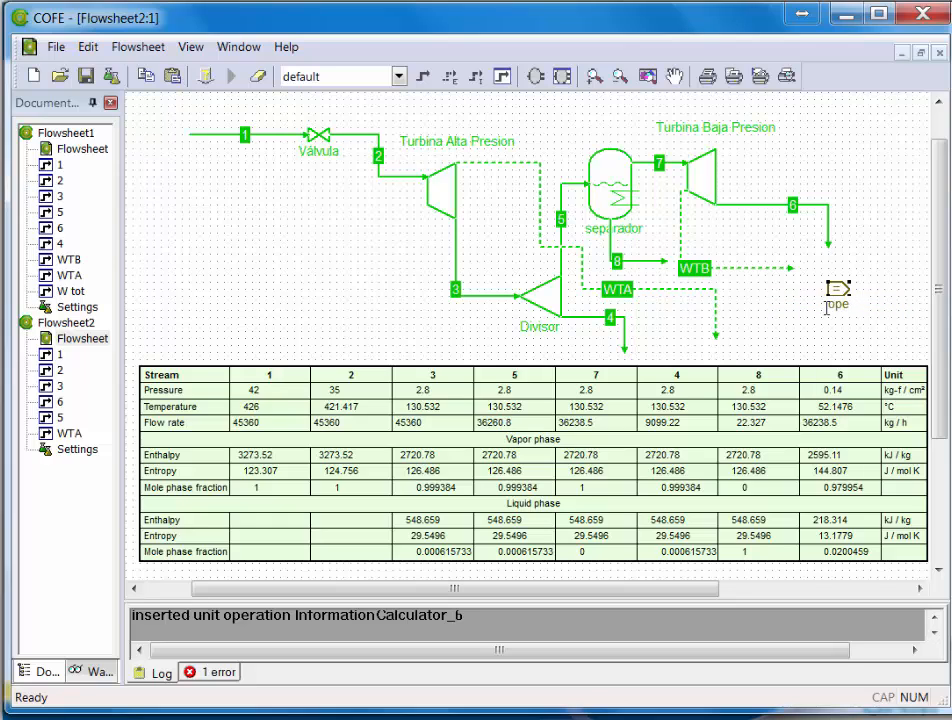
pyautogui.write('rador')
pyautogui.press('Return')
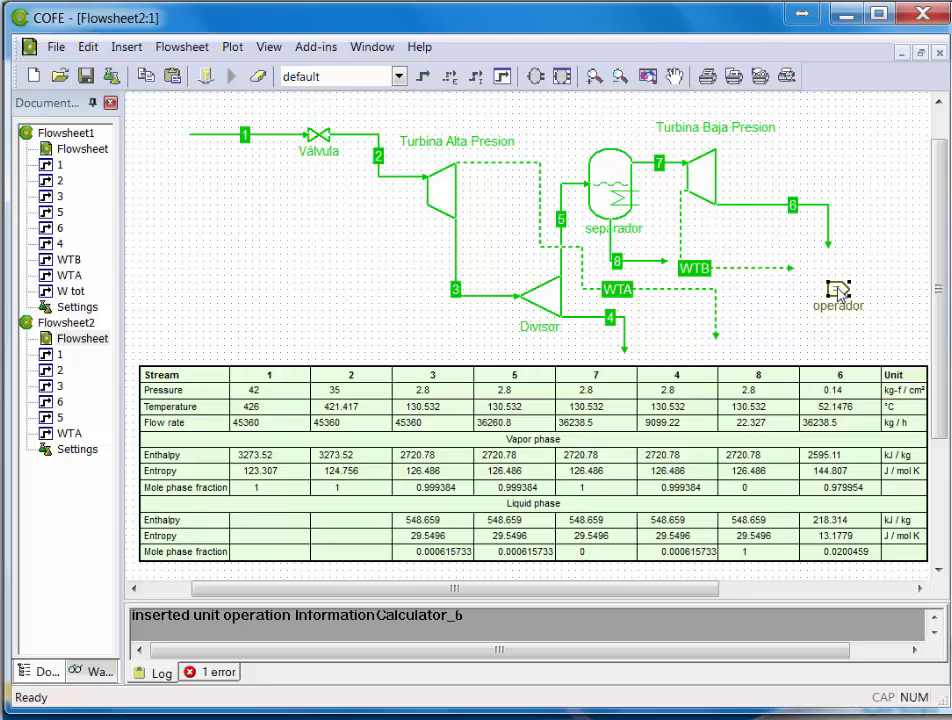
pyautogui.moveTo(838, 289); pyautogui.dragTo(767, 302)
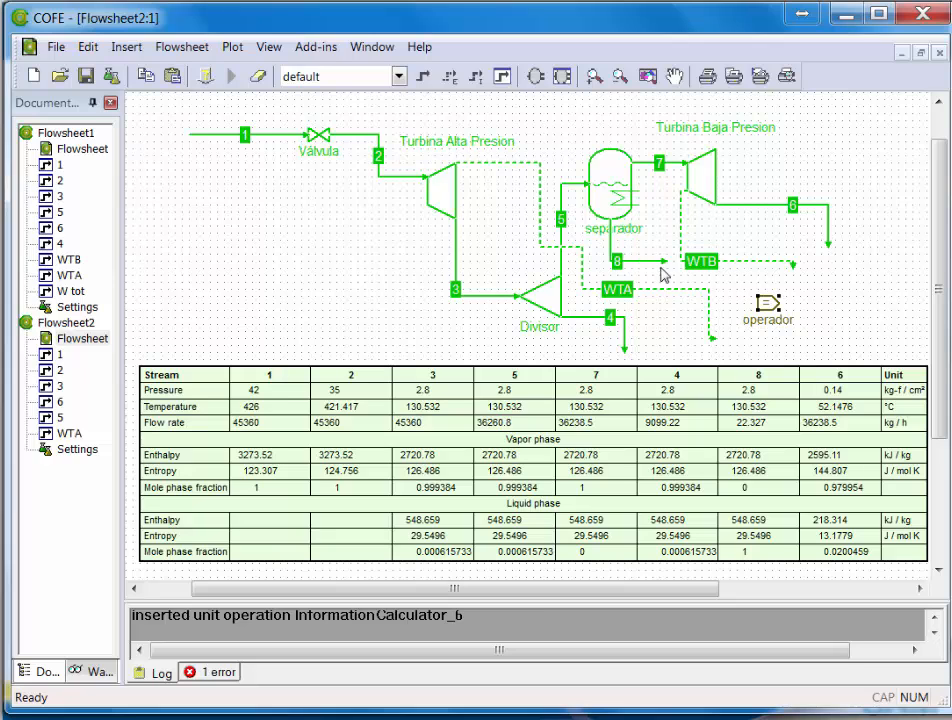
# Step: Open the operador unit's own editing interface and display its information inputs, output and formula settings
pyautogui.doubleClick(767, 303)
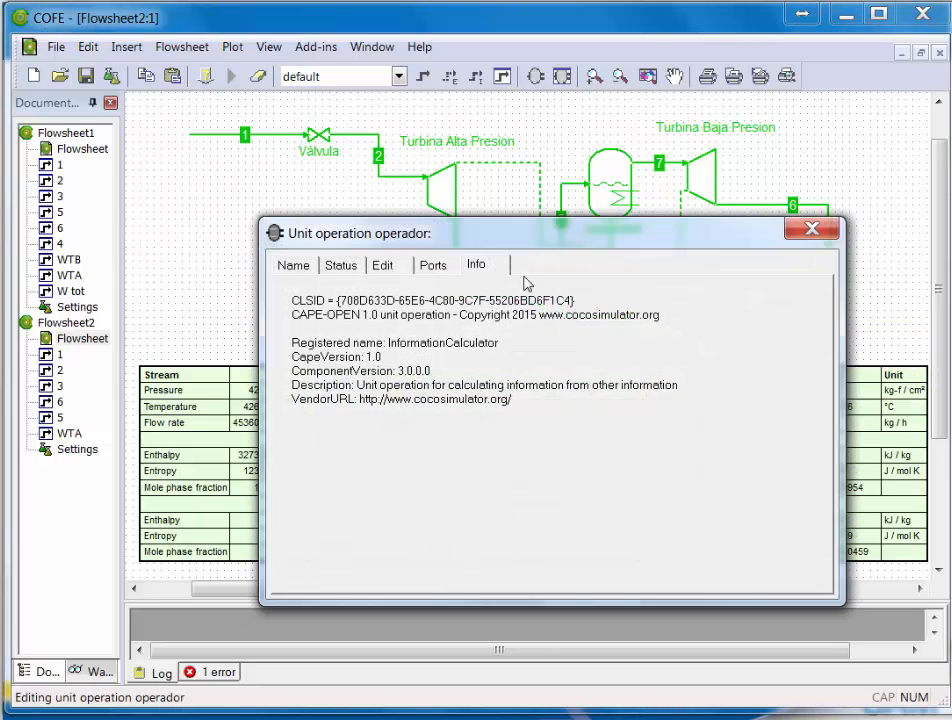
pyautogui.click(384, 266)
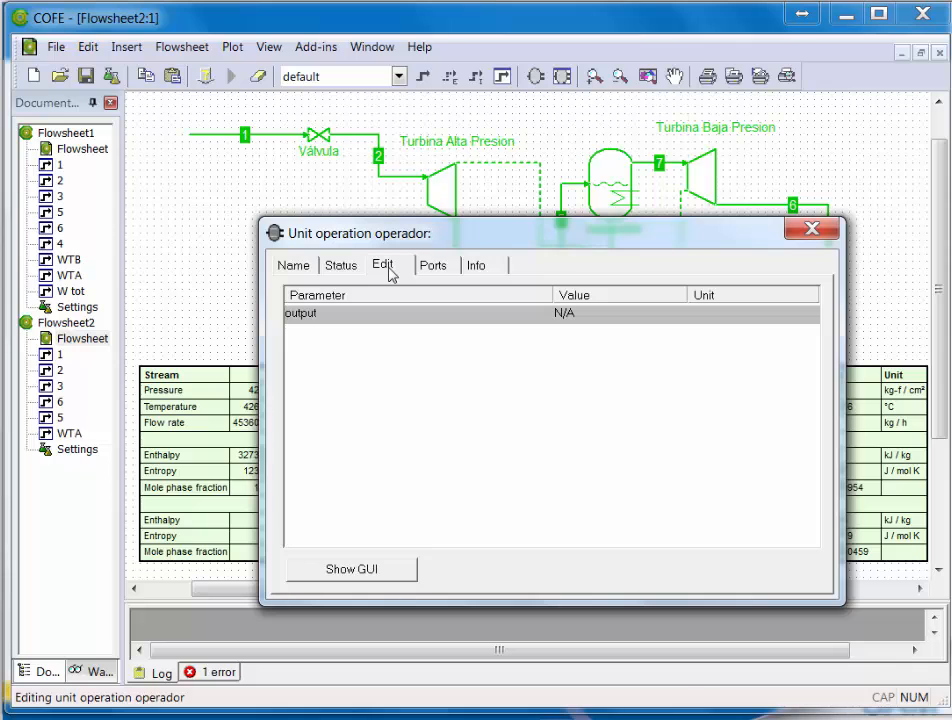
pyautogui.click(330, 570)
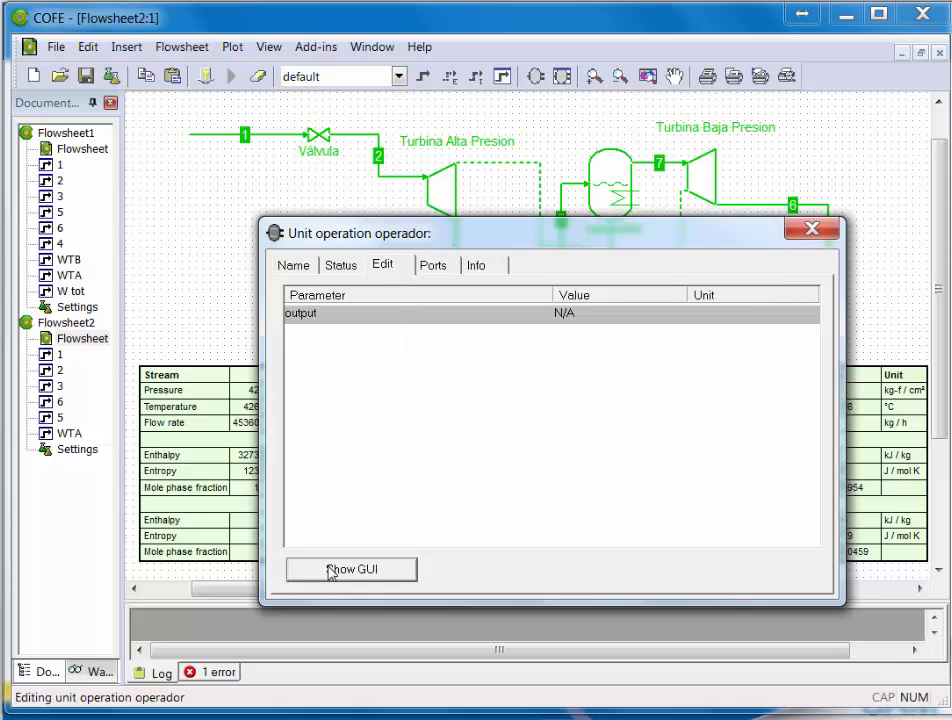
pyautogui.moveTo(487, 258); pyautogui.dragTo(504, 258)
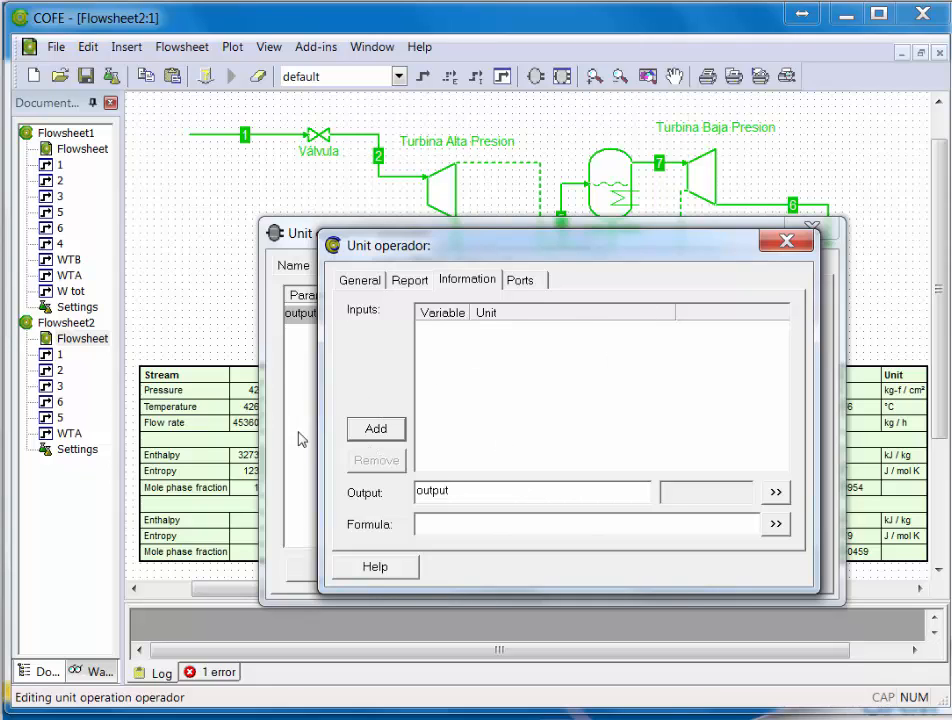
# Step: Add an input variable named WTA to operador with its dimension set to Watt to the power 1
pyautogui.click(378, 432)
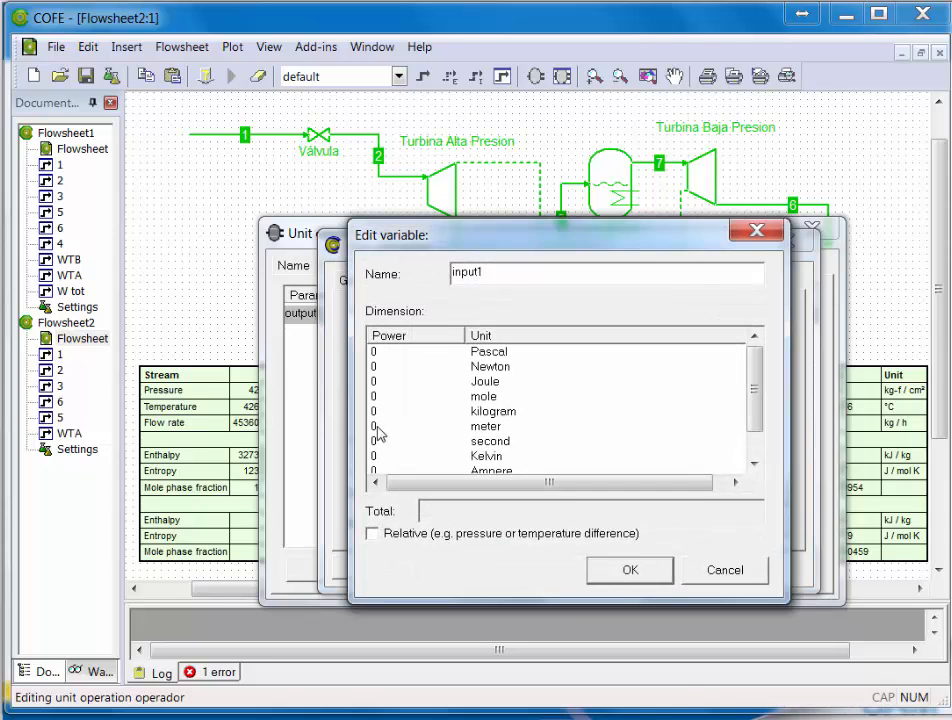
pyautogui.moveTo(510, 276); pyautogui.dragTo(352, 282)
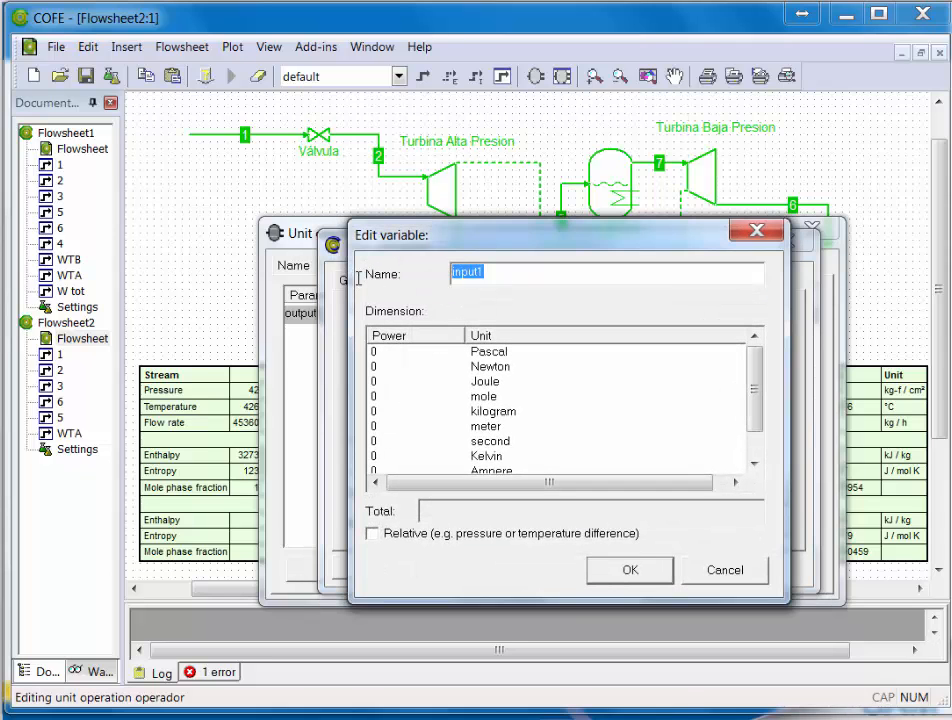
pyautogui.write('WTA')
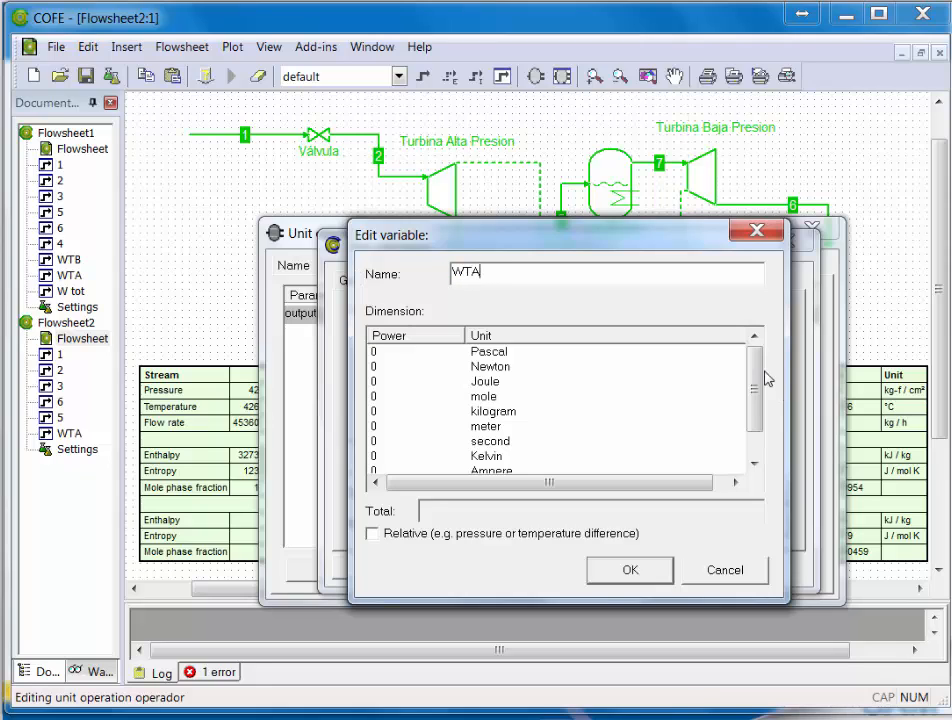
pyautogui.moveTo(757, 388); pyautogui.dragTo(756, 419)
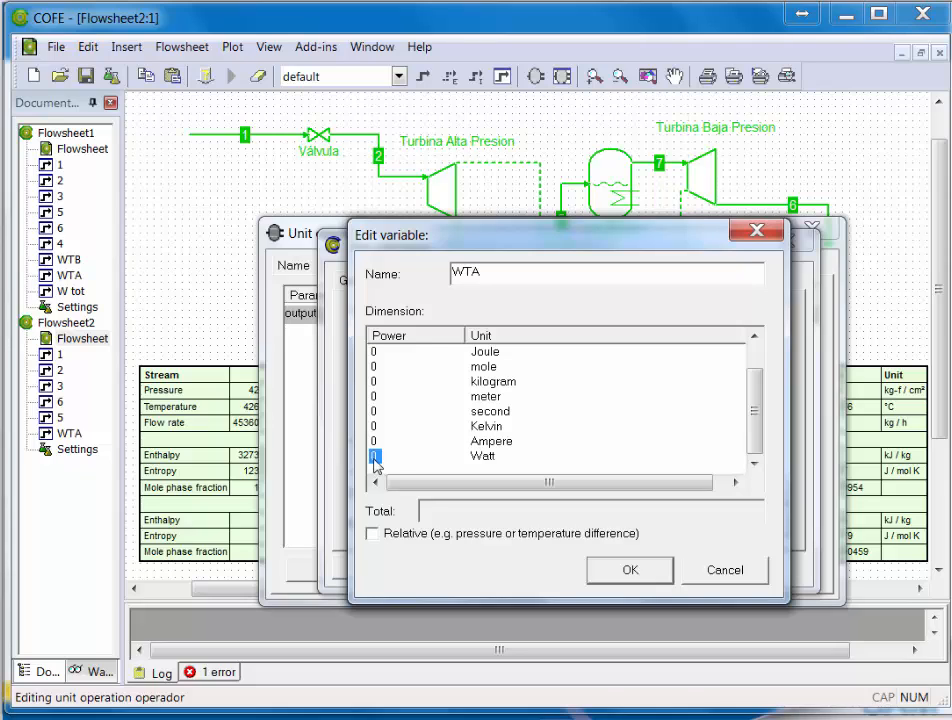
pyautogui.click(374, 457)
pyautogui.write('1')
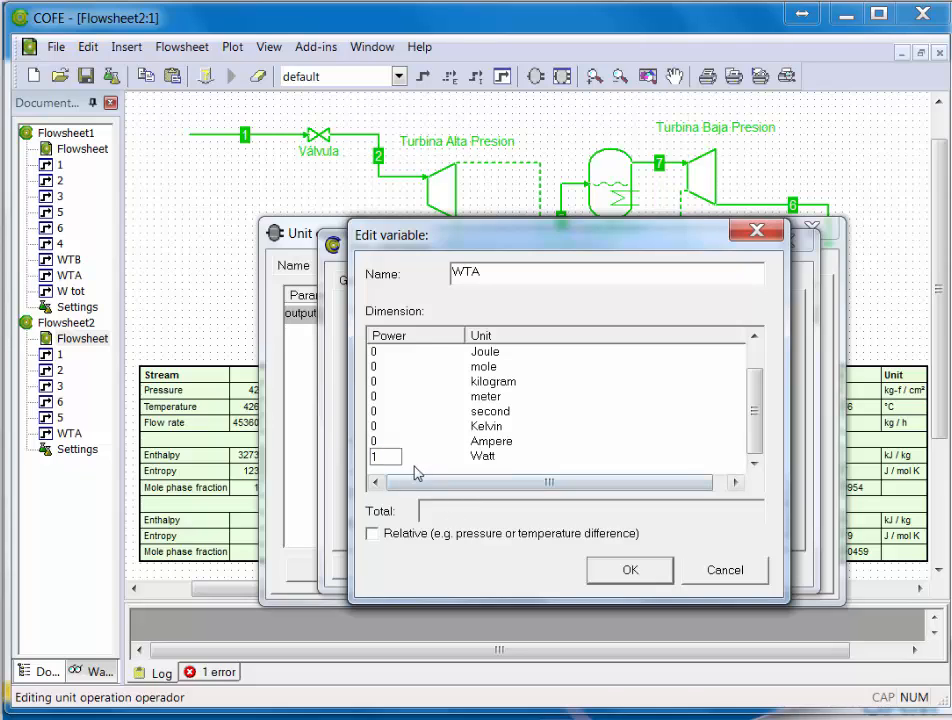
pyautogui.press('Tab')
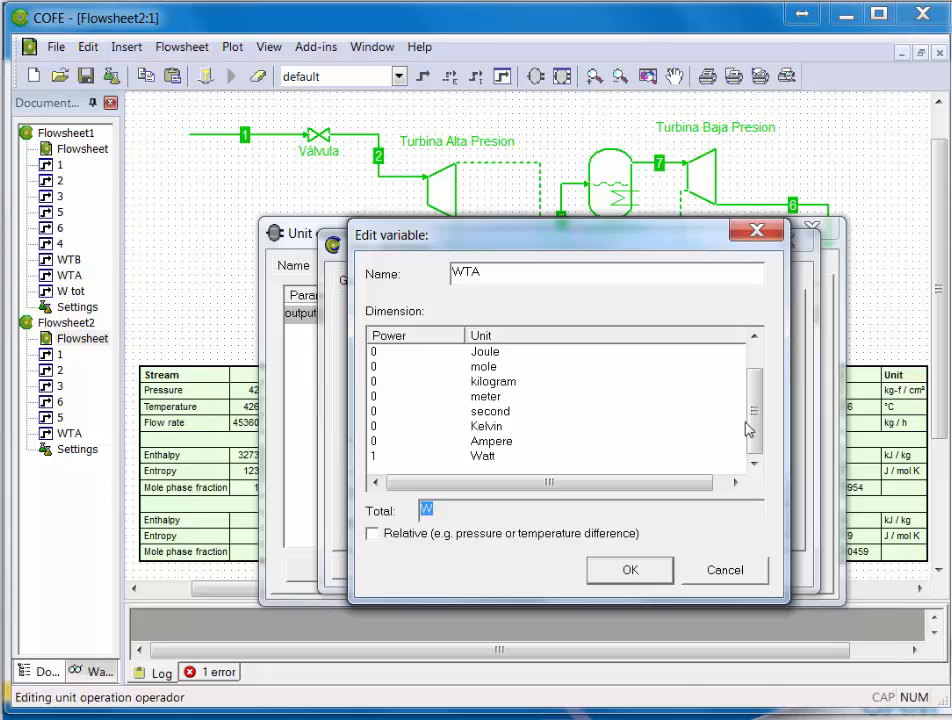
pyautogui.moveTo(748, 430); pyautogui.dragTo(757, 398)
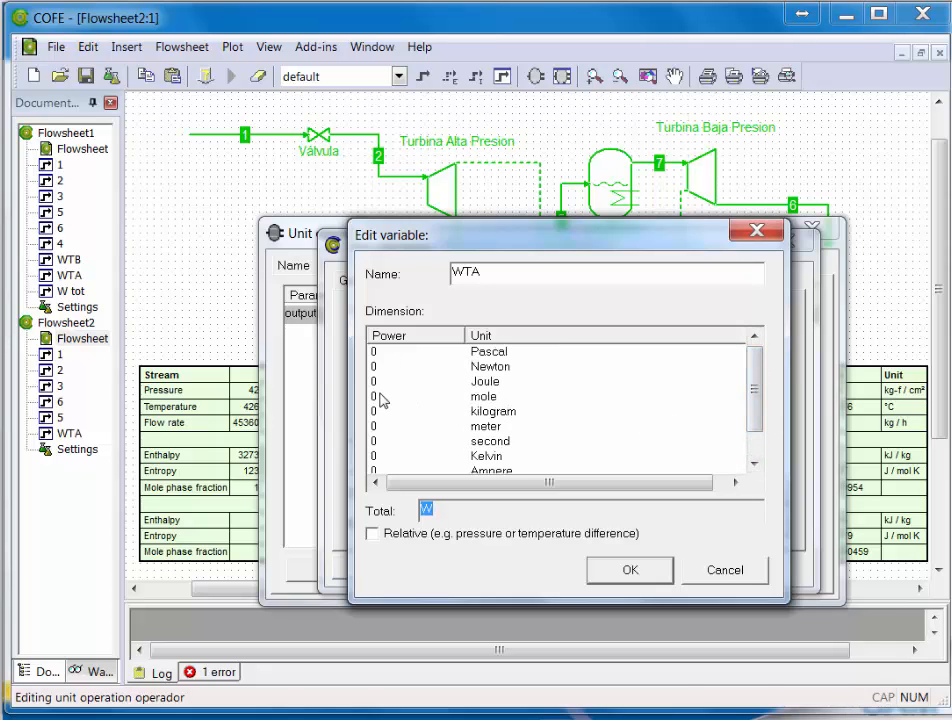
pyautogui.click(632, 571)
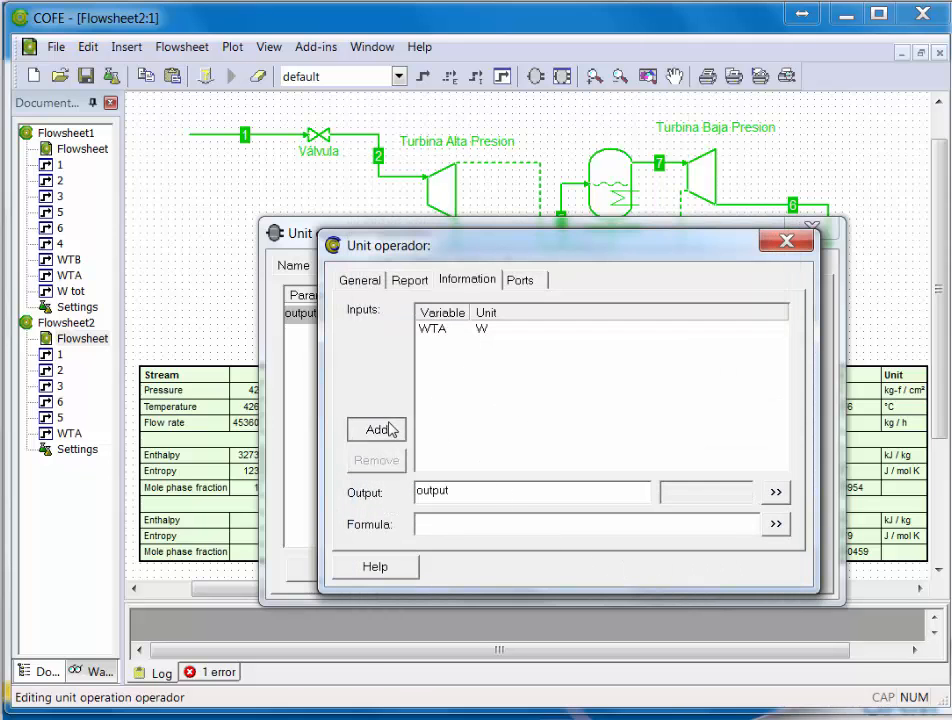
# Step: Add a second input variable named WTB to operador with its dimension set to Watt to the power 1
pyautogui.click(386, 428)
pyautogui.moveTo(494, 270); pyautogui.dragTo(434, 266)
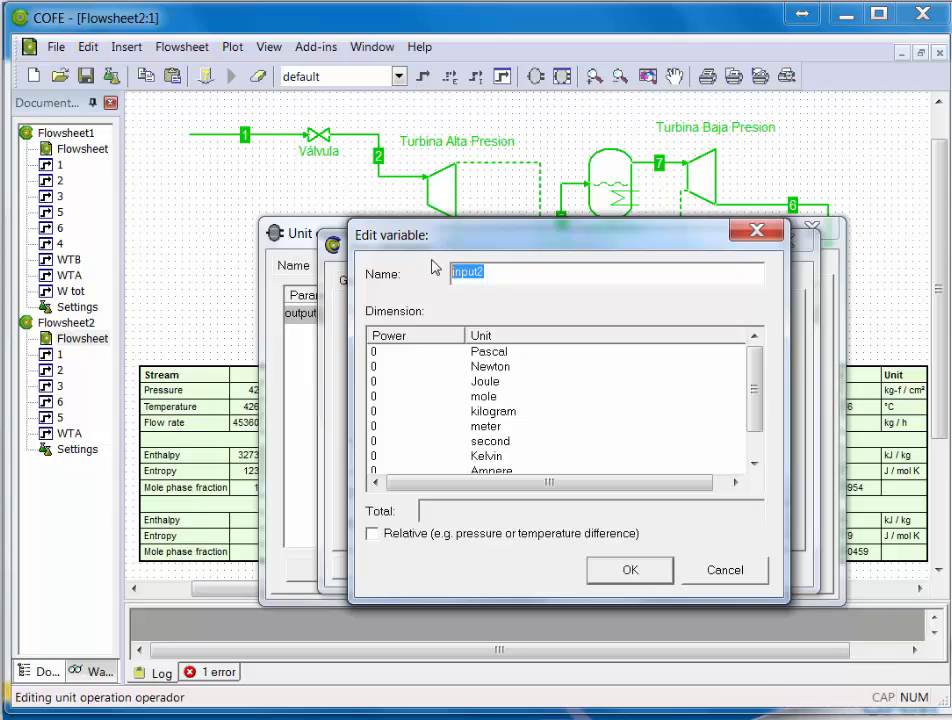
pyautogui.write('WTB')
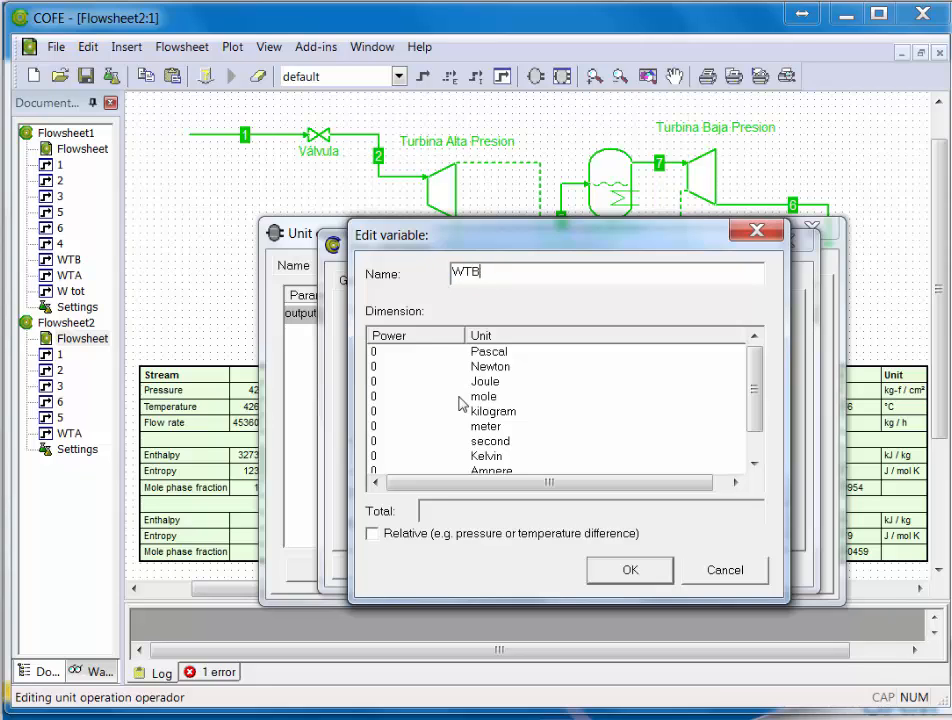
pyautogui.scroll(-1, 750, 378)
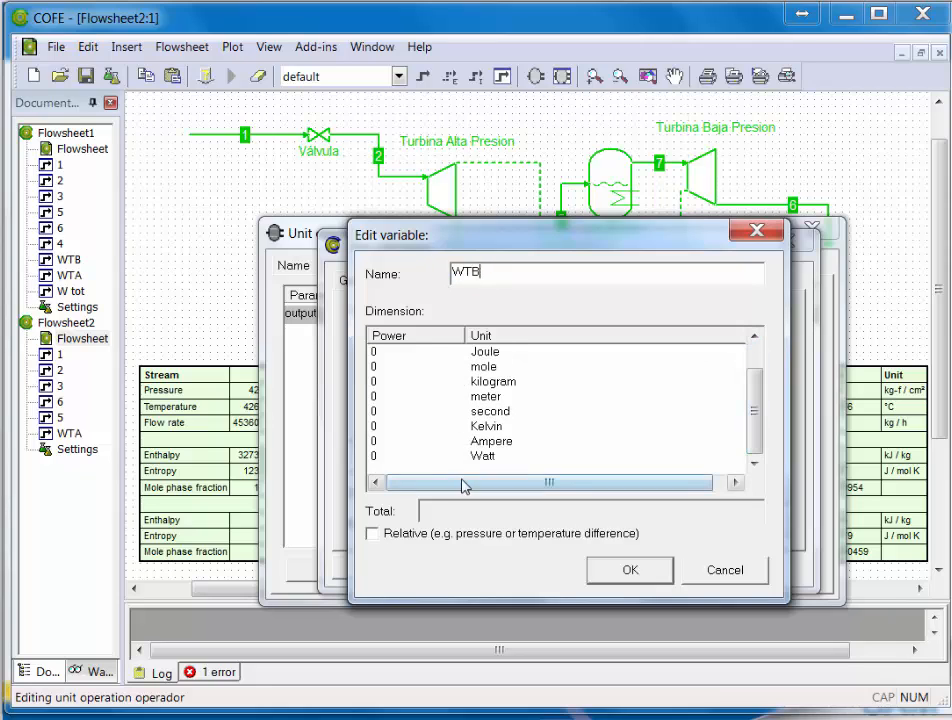
pyautogui.doubleClick(375, 457)
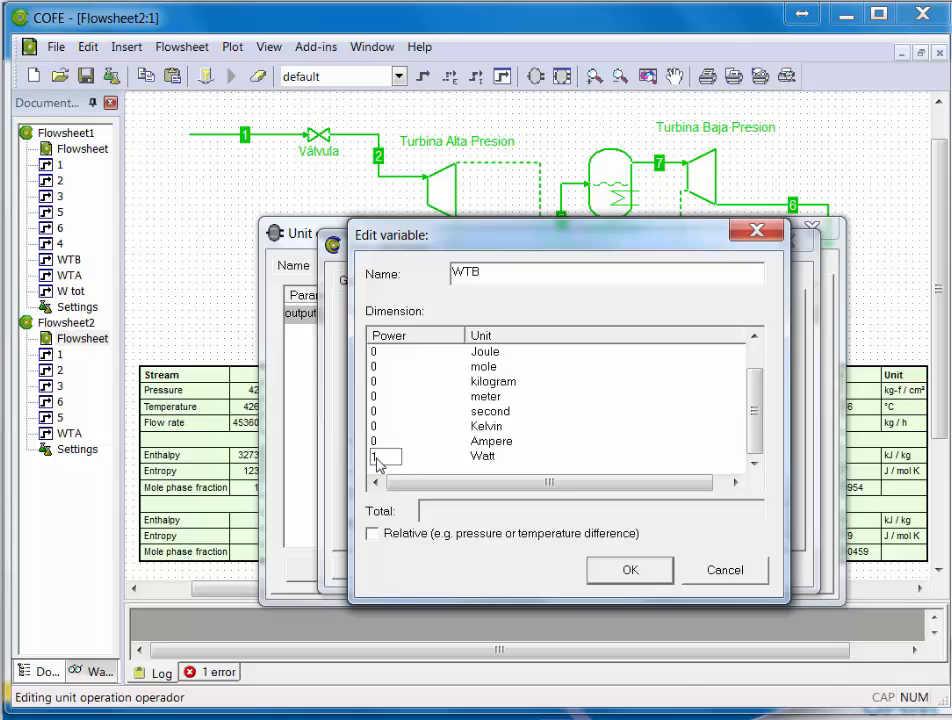
pyautogui.write('1')
pyautogui.click(626, 569)
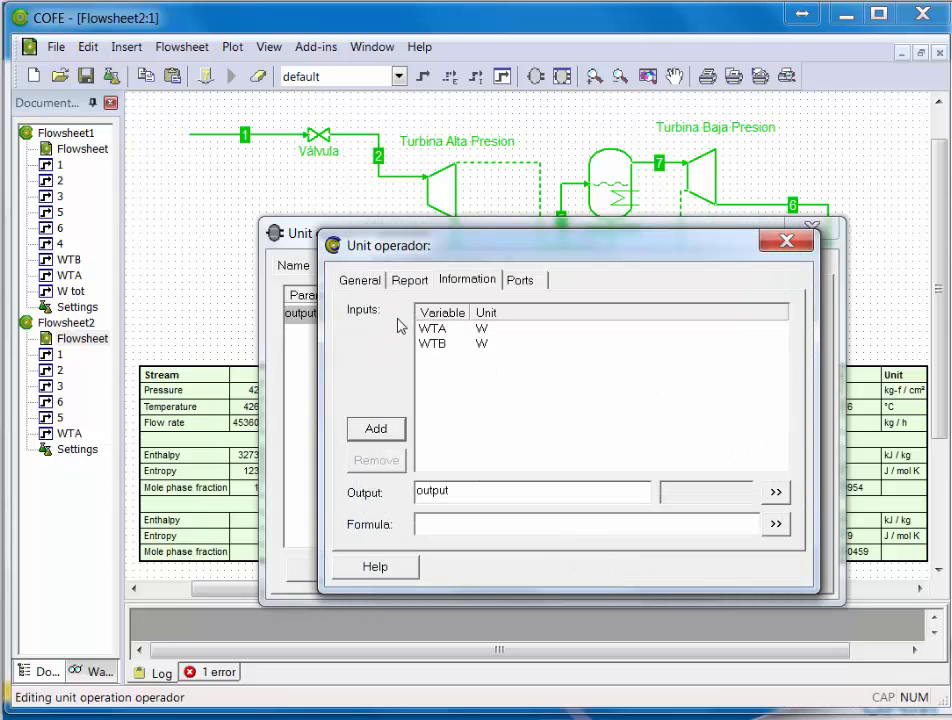
# Step: Set the dimension of operador's output variable to Watt to the power 1
pyautogui.click(483, 490)
pyautogui.click(775, 493)
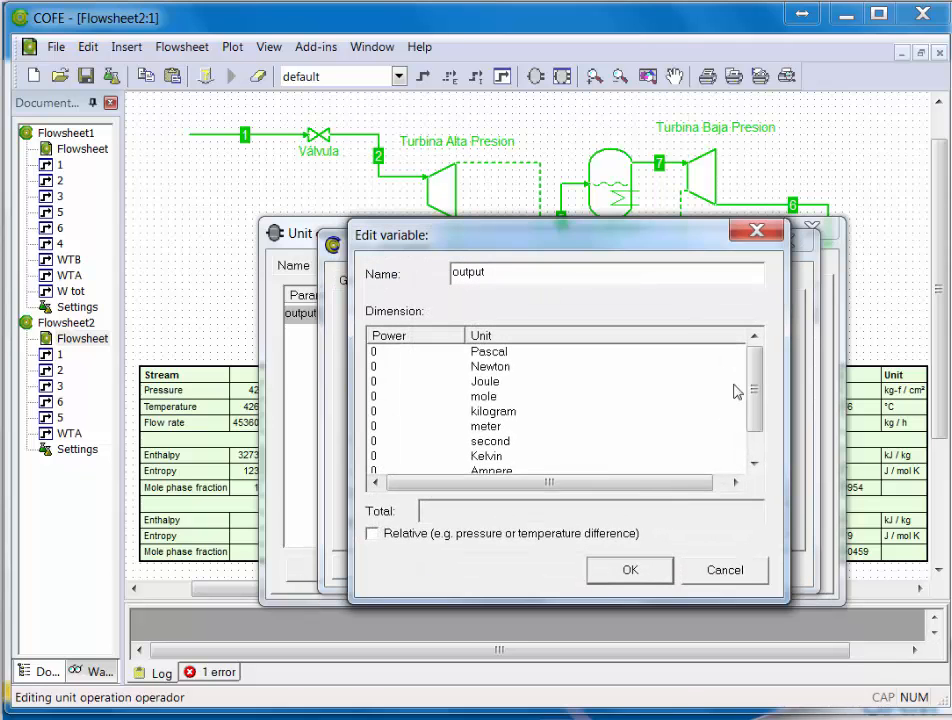
pyautogui.moveTo(753, 398); pyautogui.dragTo(752, 419)
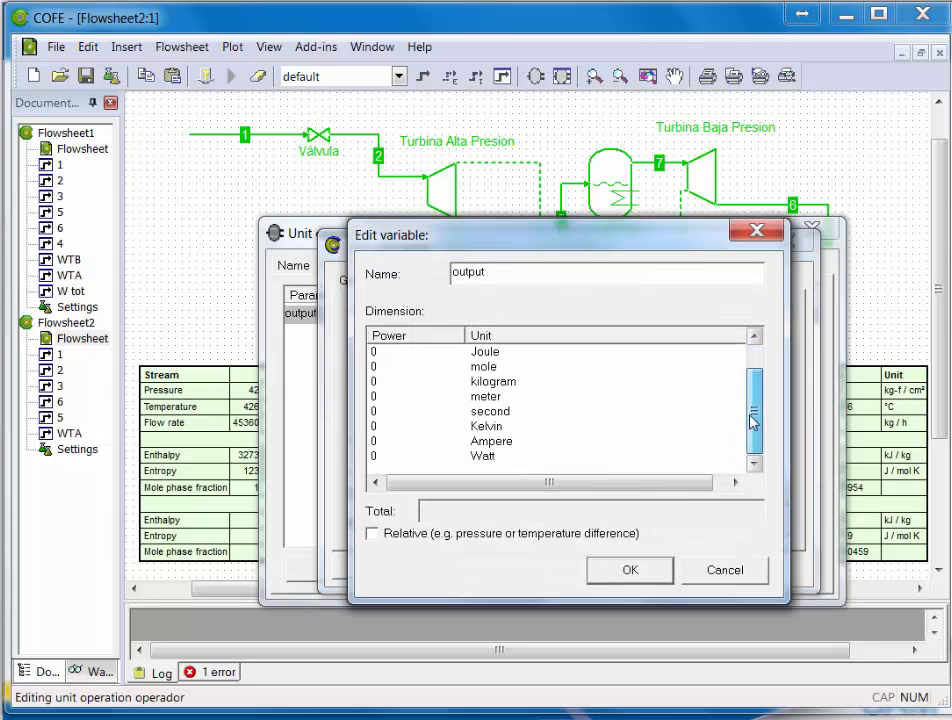
pyautogui.click(375, 457)
pyautogui.press('Return')
pyautogui.click(629, 570)
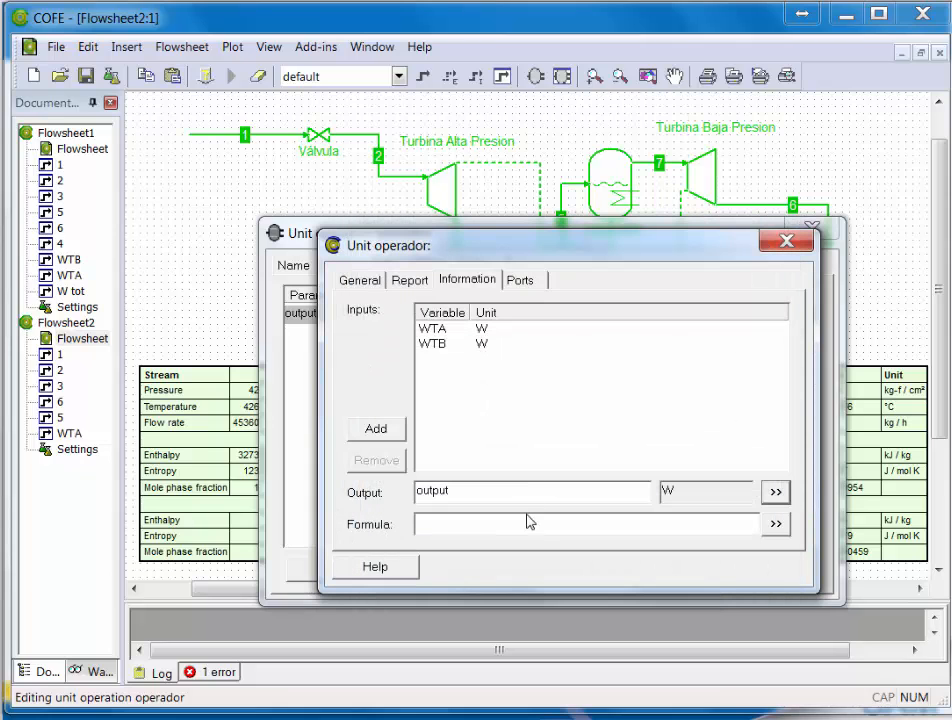
# Step: Enter WTA+WTB as operador's formula and set the unit of its output parameter to MW
pyautogui.click(504, 525)
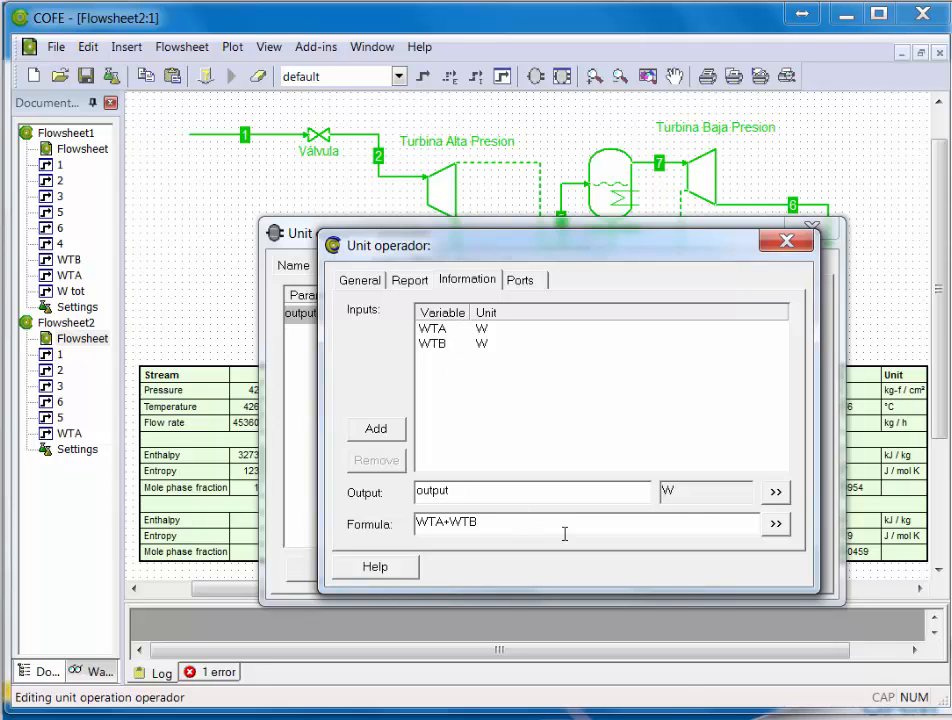
pyautogui.click(789, 243)
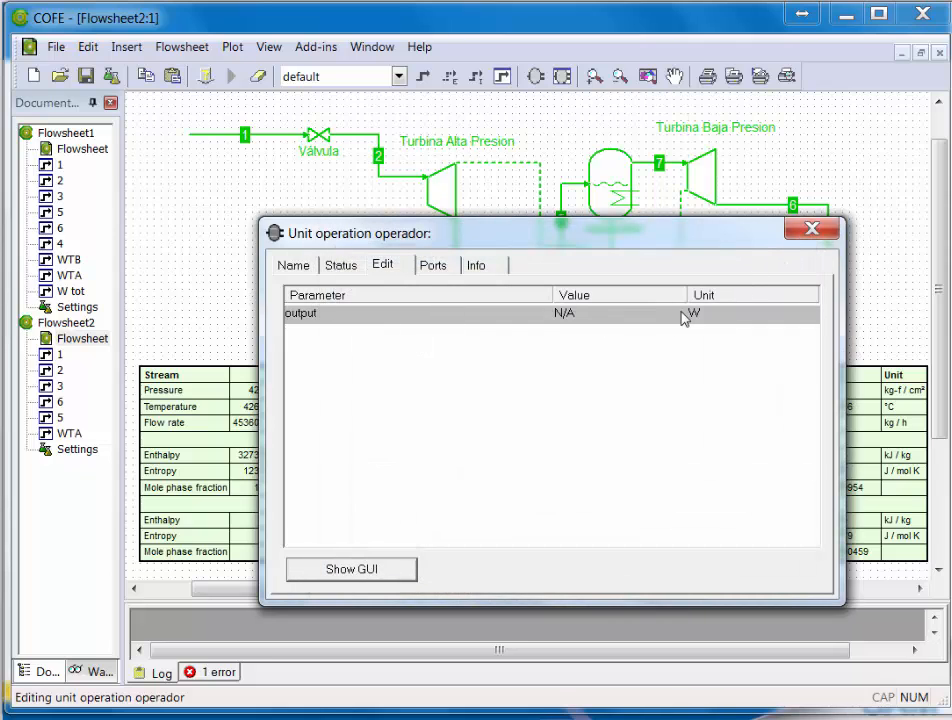
pyautogui.click(708, 314)
pyautogui.click(740, 370)
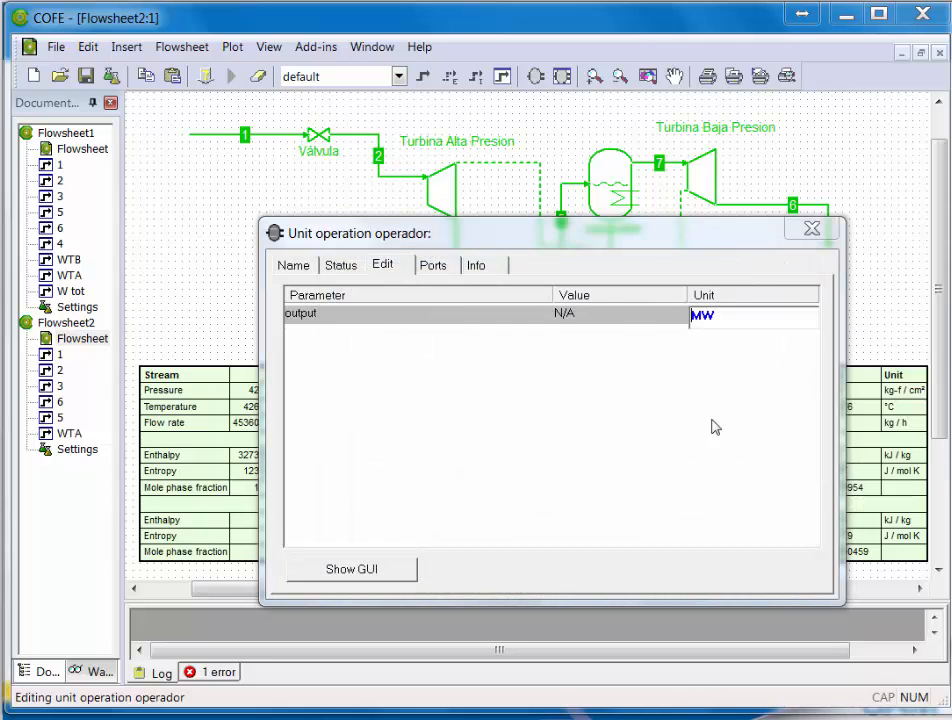
pyautogui.click(809, 235)
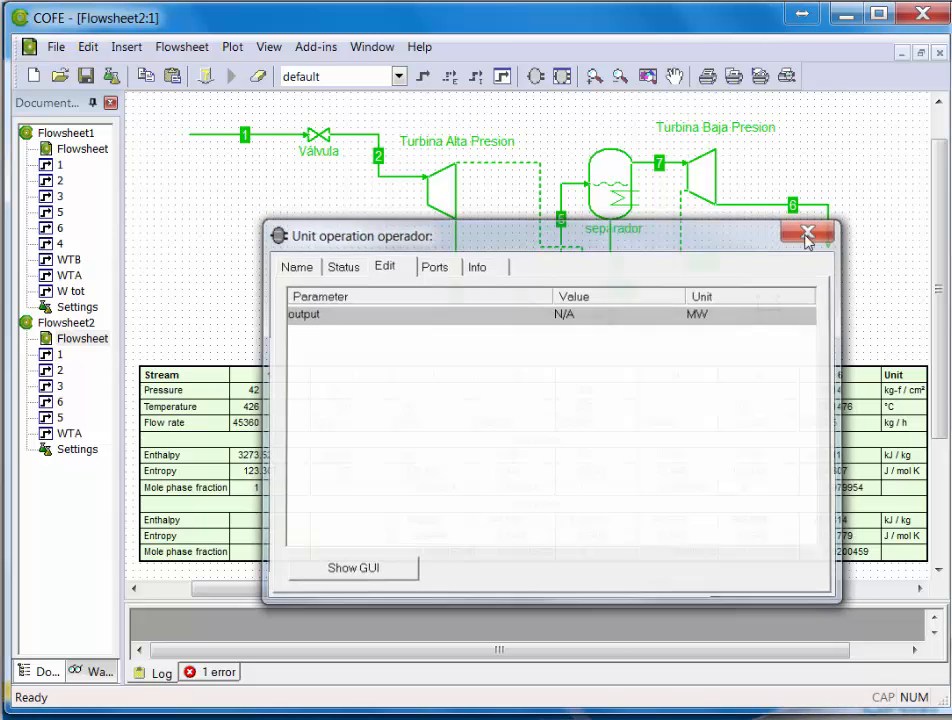
# Step: Connect the free ends of streams WTB and WTA to operador's matching WTB and WTA ports
pyautogui.moveTo(793, 267); pyautogui.dragTo(757, 298)
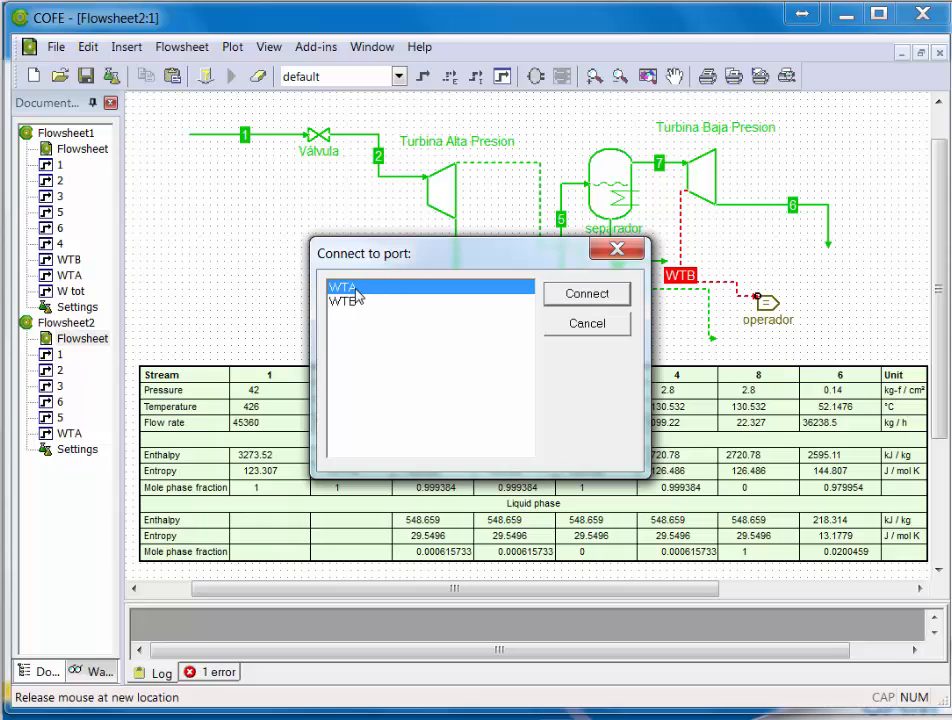
pyautogui.moveTo(452, 262); pyautogui.dragTo(303, 245)
pyautogui.click(219, 286)
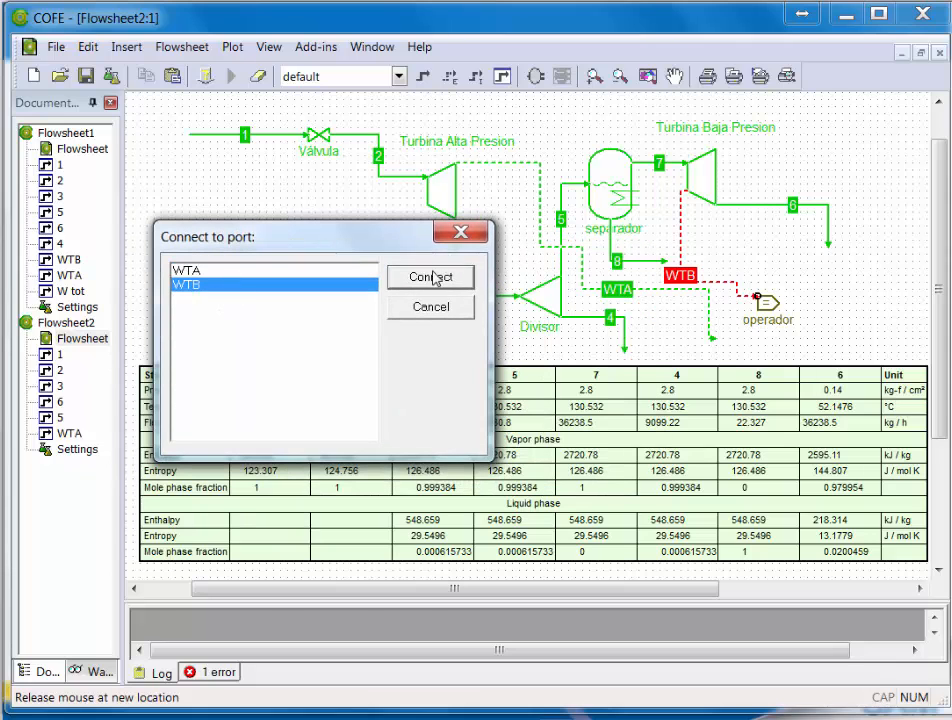
pyautogui.click(431, 277)
pyautogui.click(713, 337)
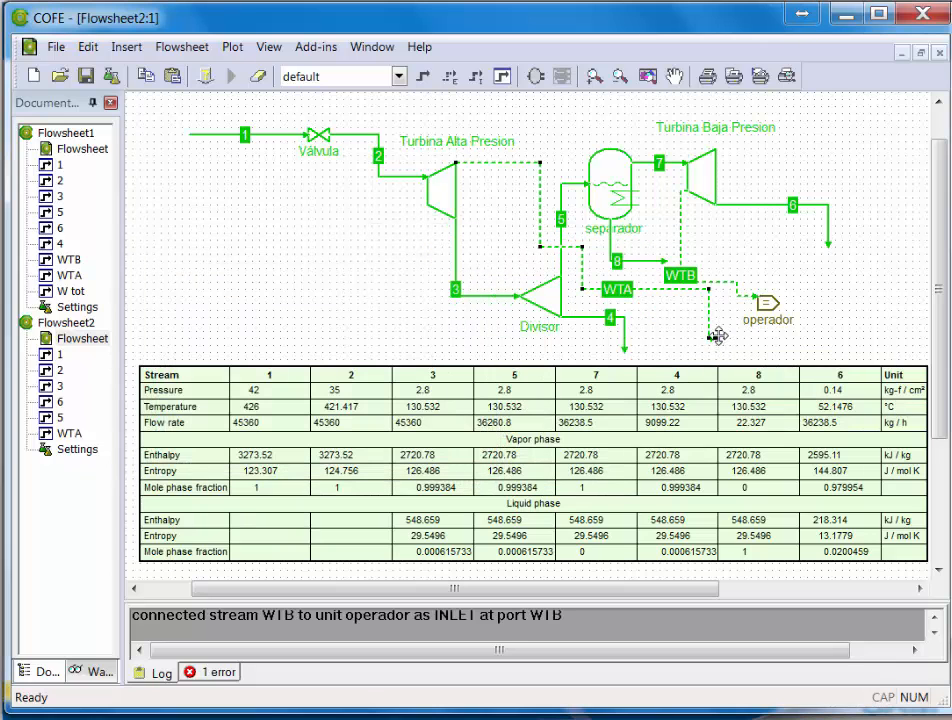
pyautogui.moveTo(713, 337); pyautogui.dragTo(760, 305)
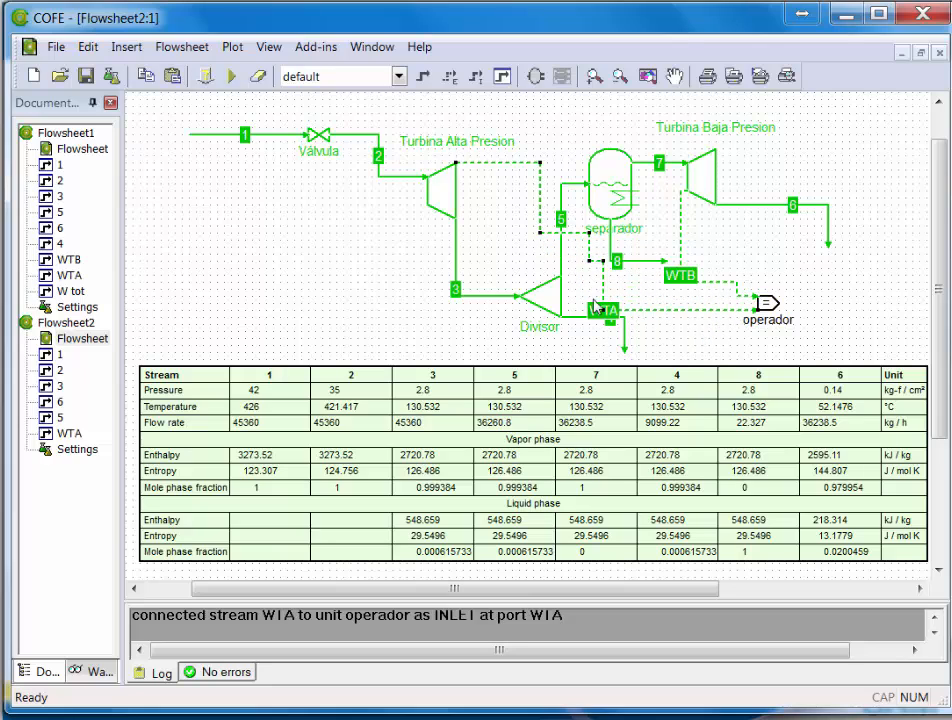
# Step: Draw an information stream out of operador's output with a free end and rename it Wtot
pyautogui.click(476, 77)
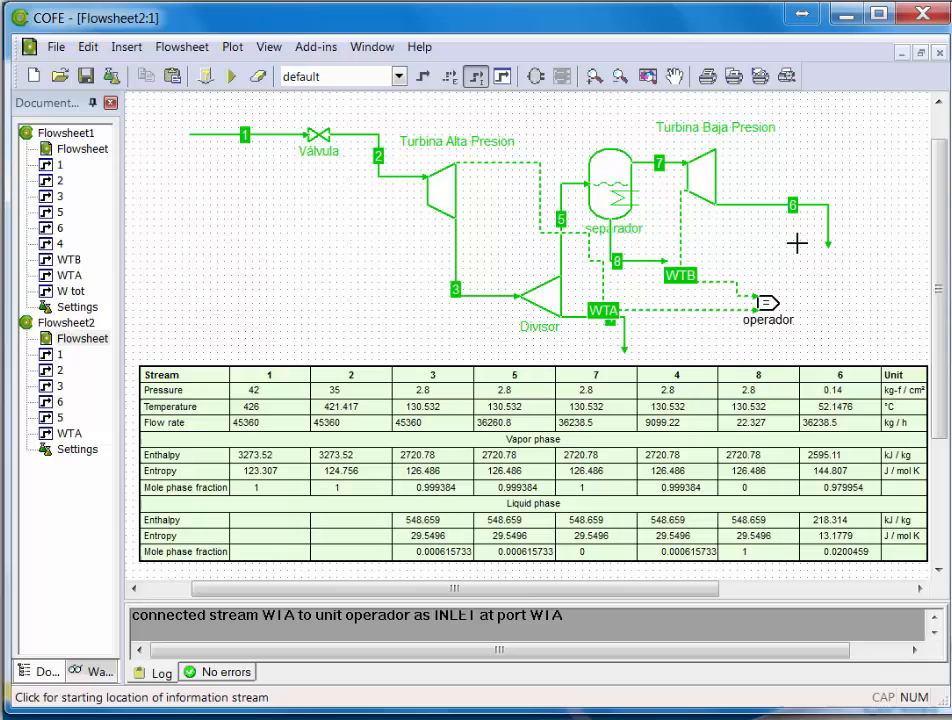
pyautogui.click(771, 303)
pyautogui.click(856, 303)
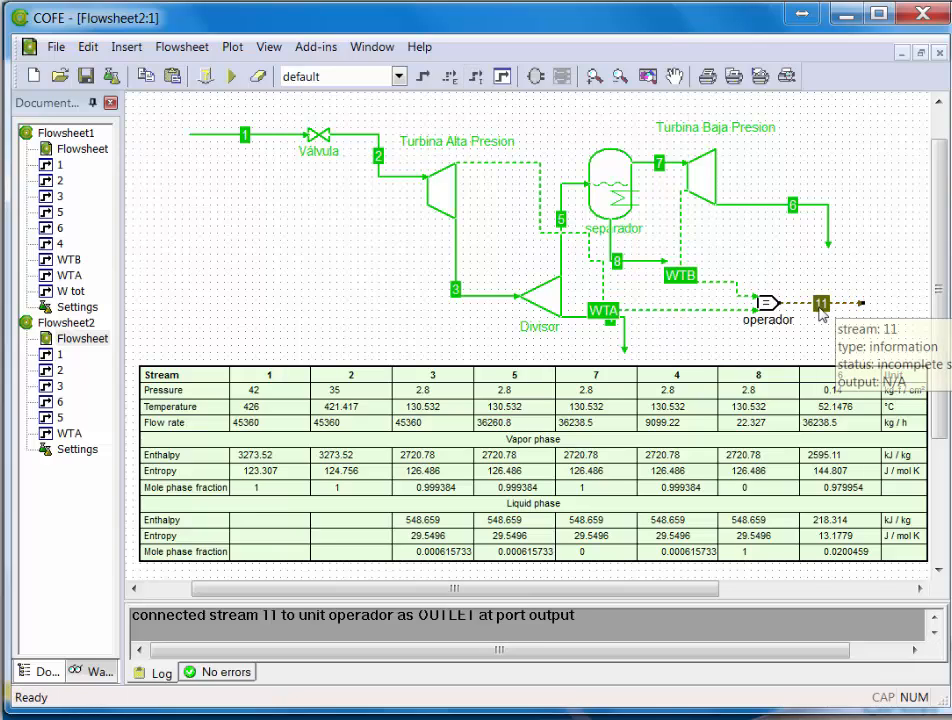
pyautogui.doubleClick(820, 304)
pyautogui.write('Wtot')
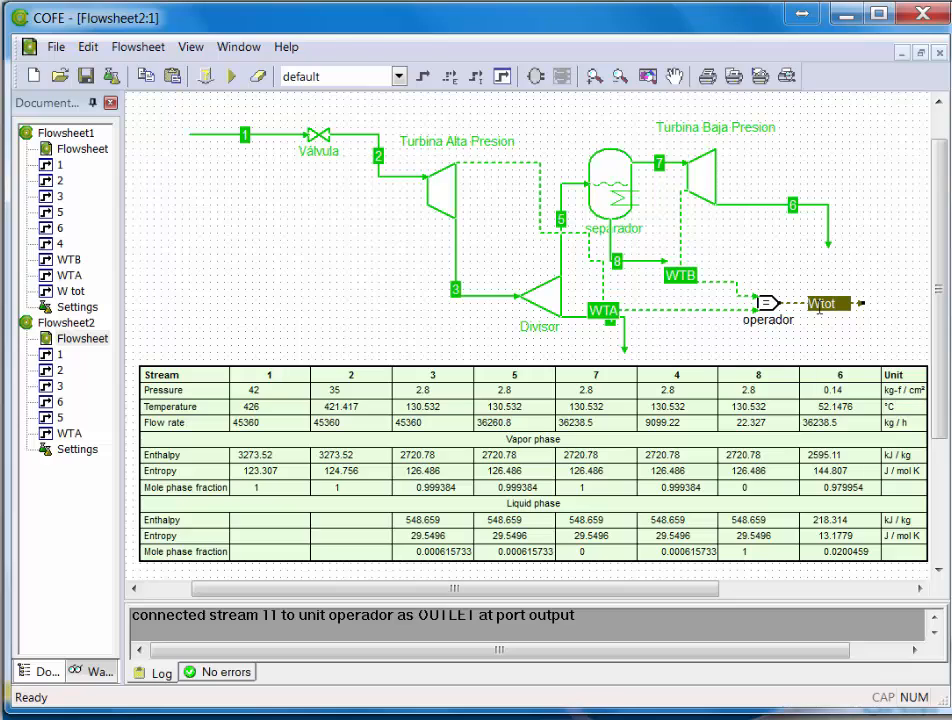
pyautogui.press('Return')
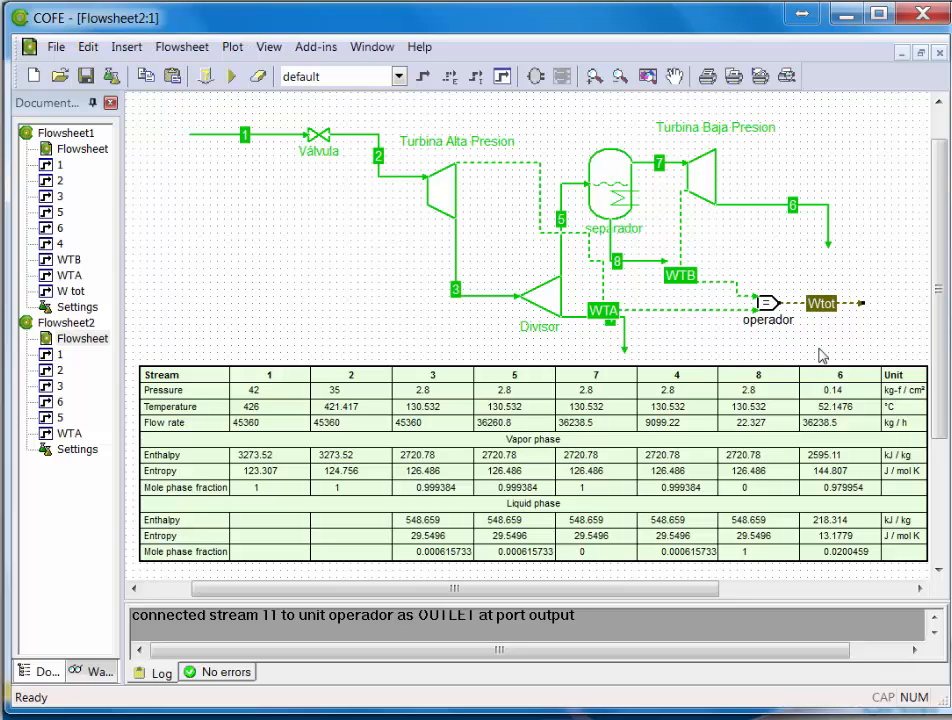
# Step: Solve the flowsheet and show stream Wtot's output in MegaWatt before returning to the Flowsheet2 diagram
pyautogui.click(229, 77)
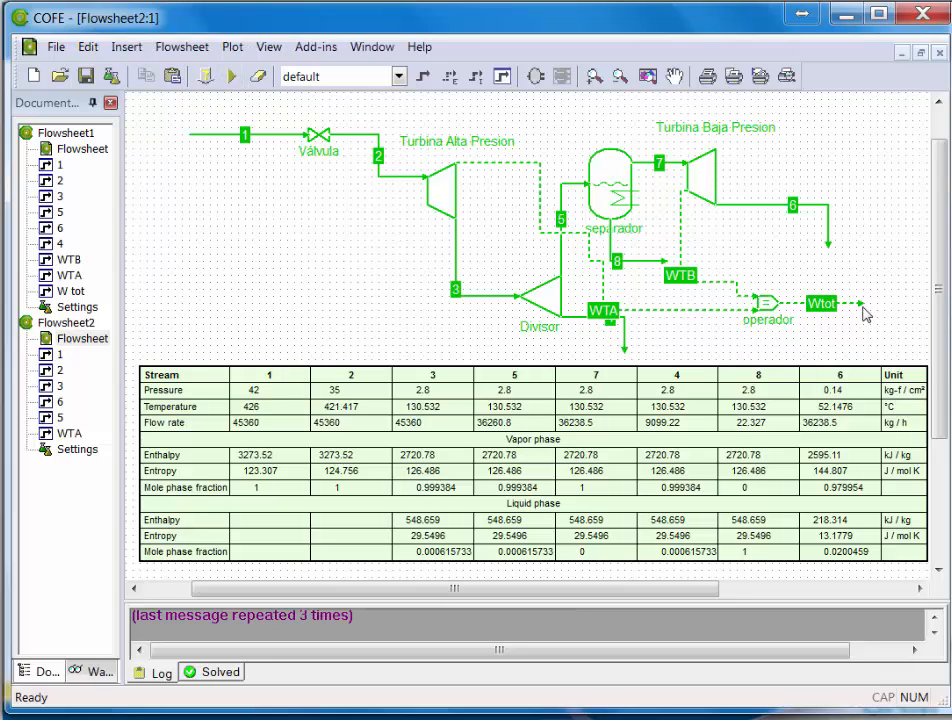
pyautogui.moveTo(861, 311)
pyautogui.doubleClick(858, 302)
pyautogui.click(309, 182)
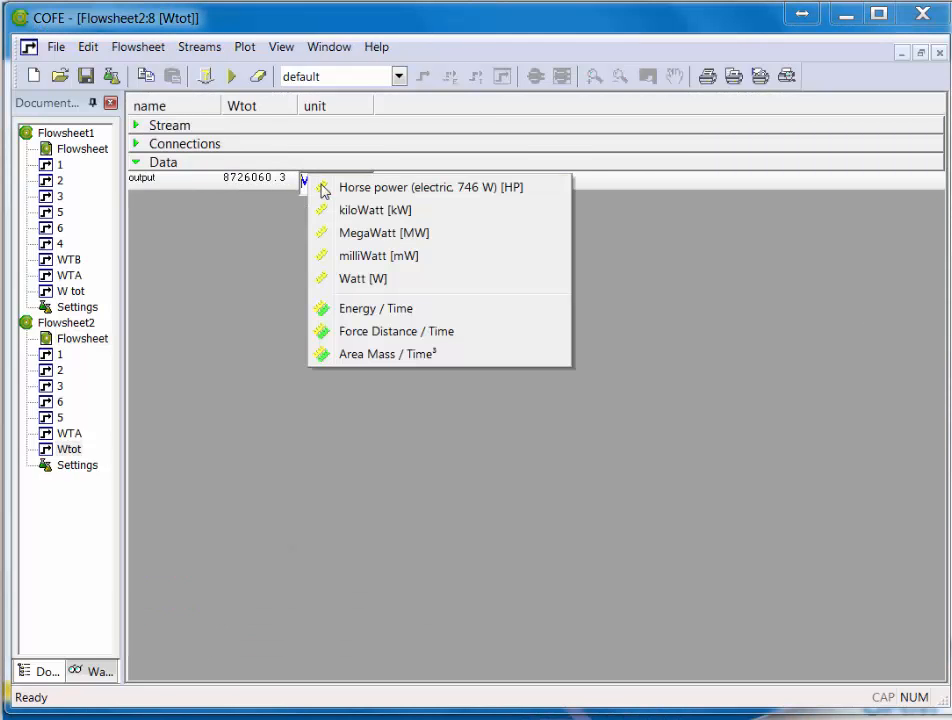
pyautogui.click(402, 232)
pyautogui.click(247, 290)
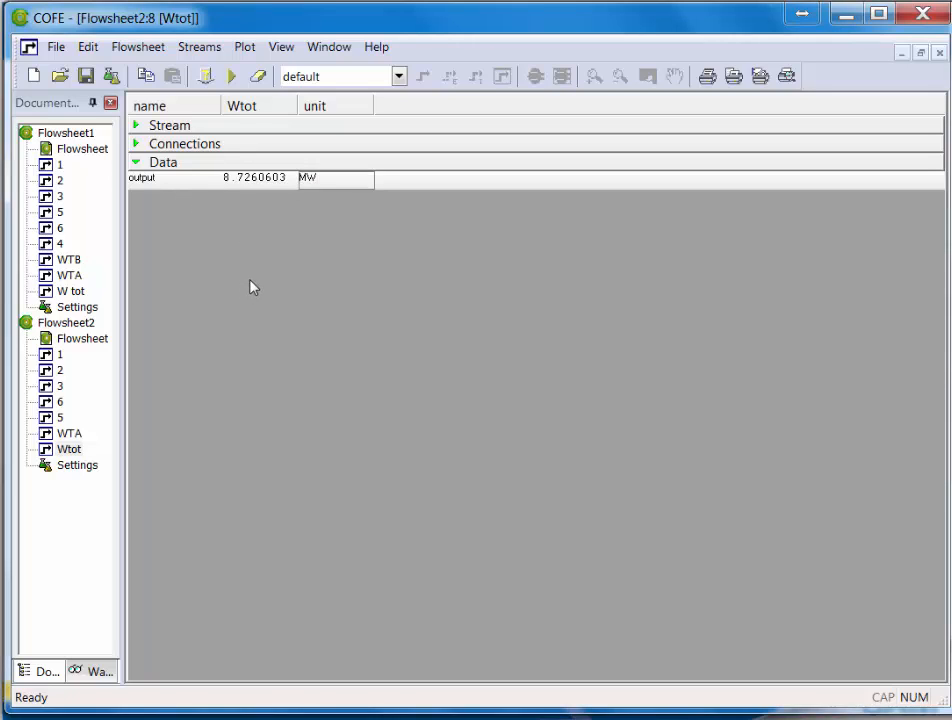
pyautogui.doubleClick(80, 338)
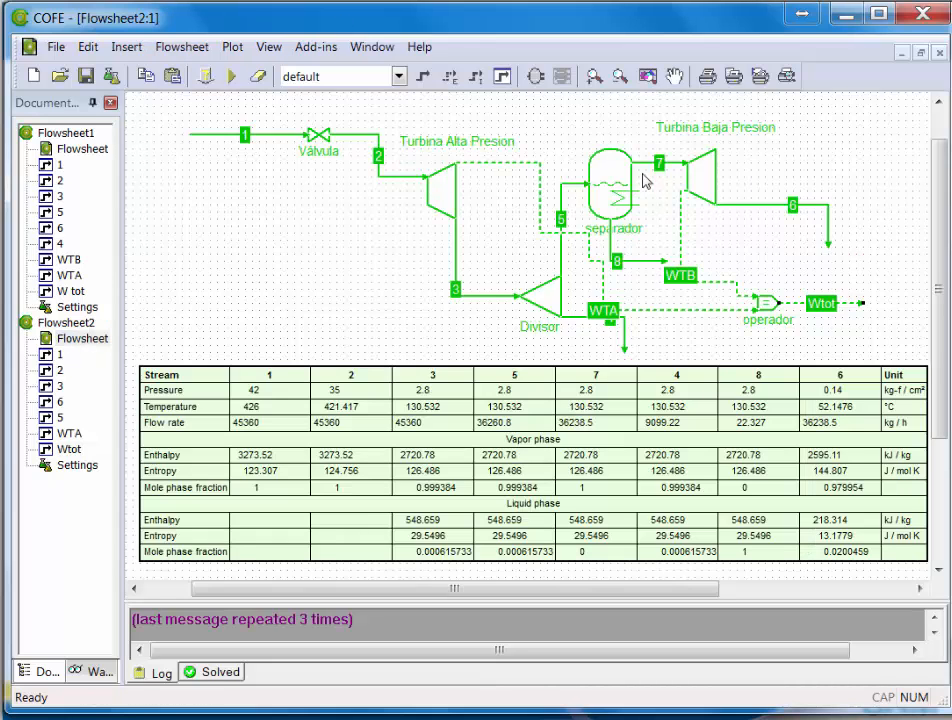